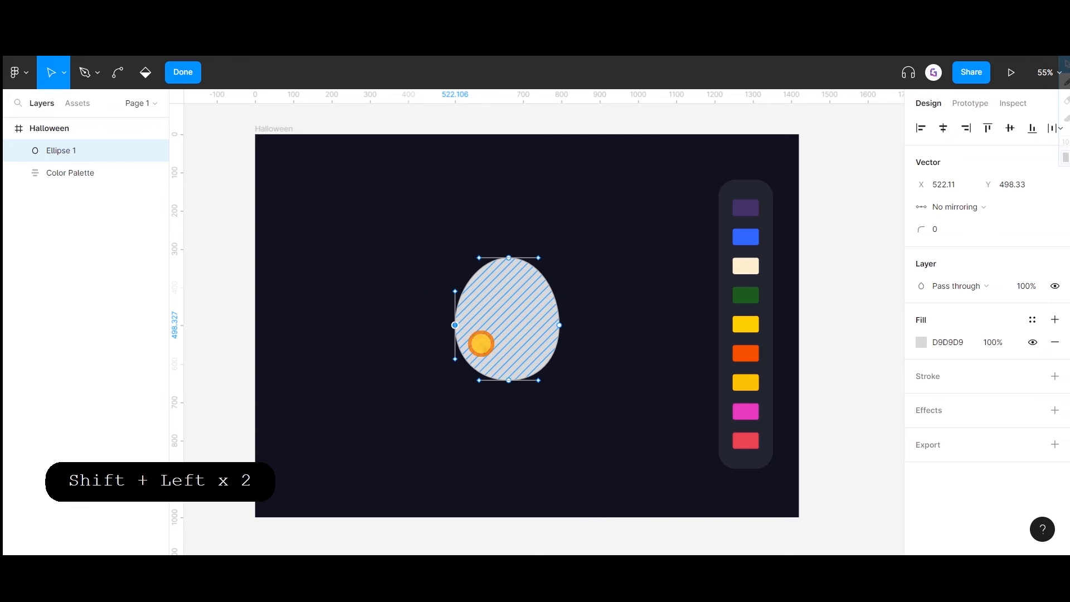
- Move the ellipse's left anchor point inward to X 530.11 and finish editing its outline
key(shift+Right)
key(shift+Right)
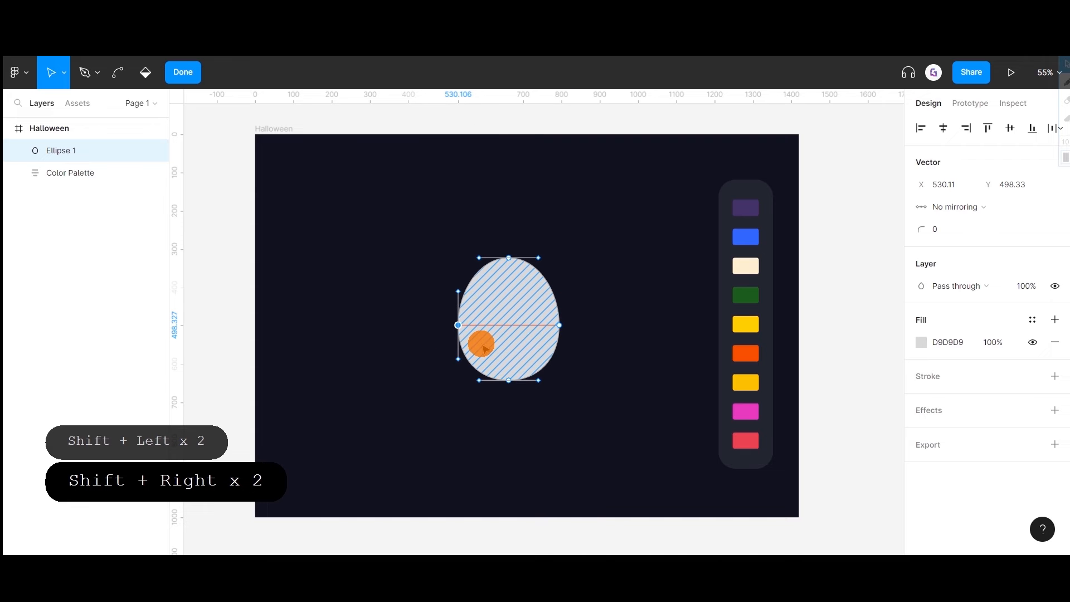
key(Escape)
click(518, 310)
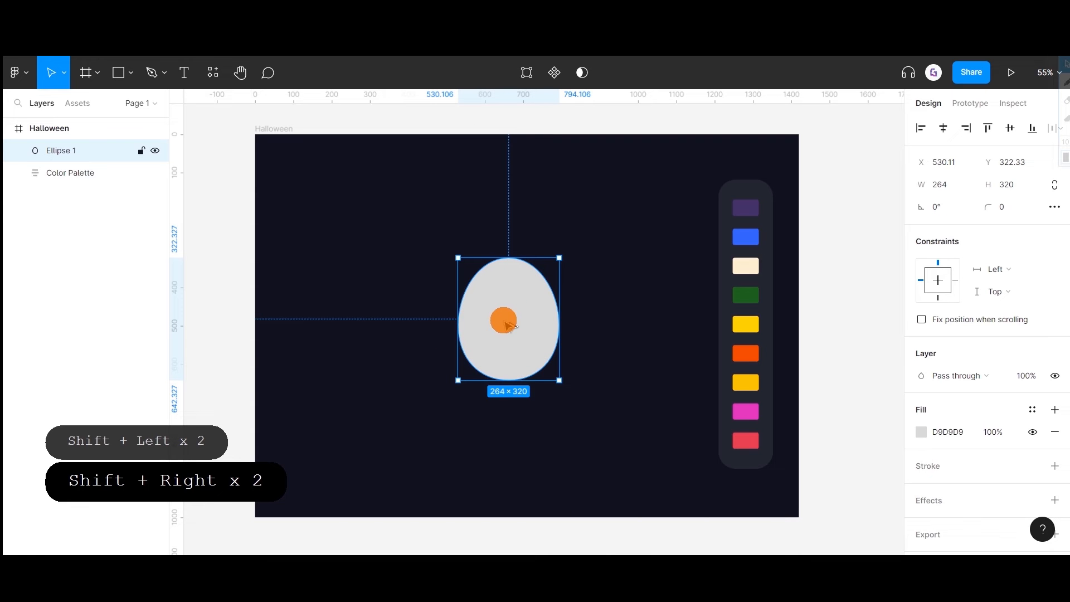
- Duplicate the ellipse to both sides, with the original at X 523.11 and overlapping copies at X 595.59 and X 446
drag(504, 320, 528, 321)
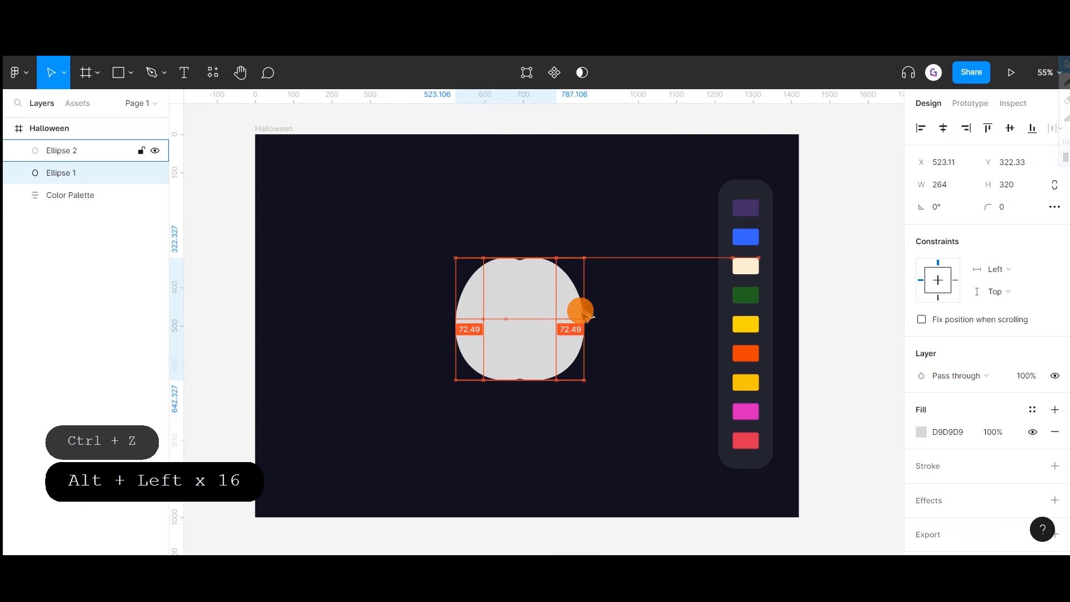
click(557, 304)
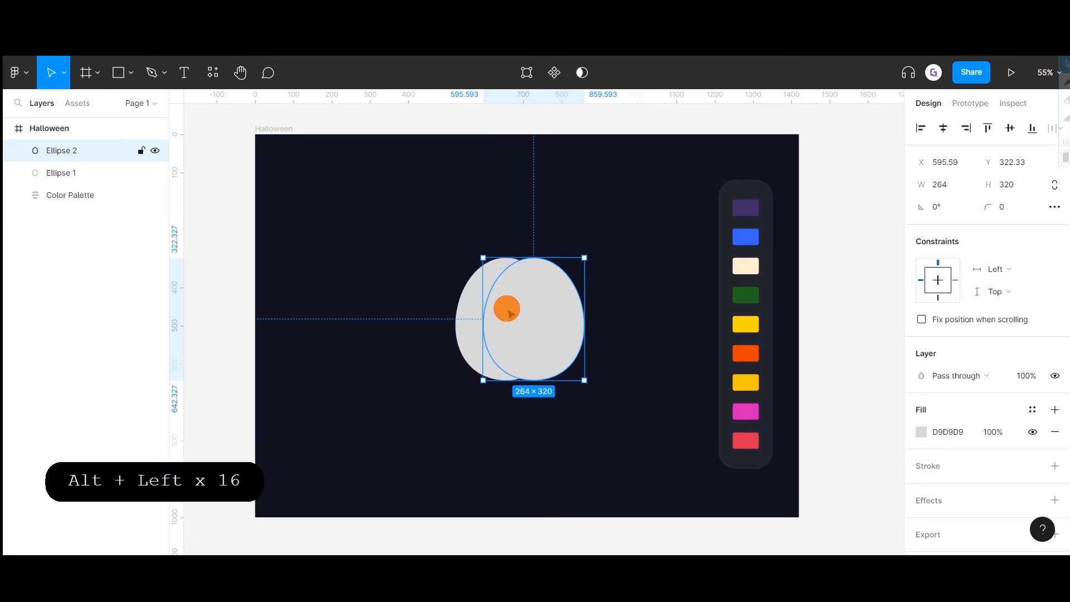
click(464, 312)
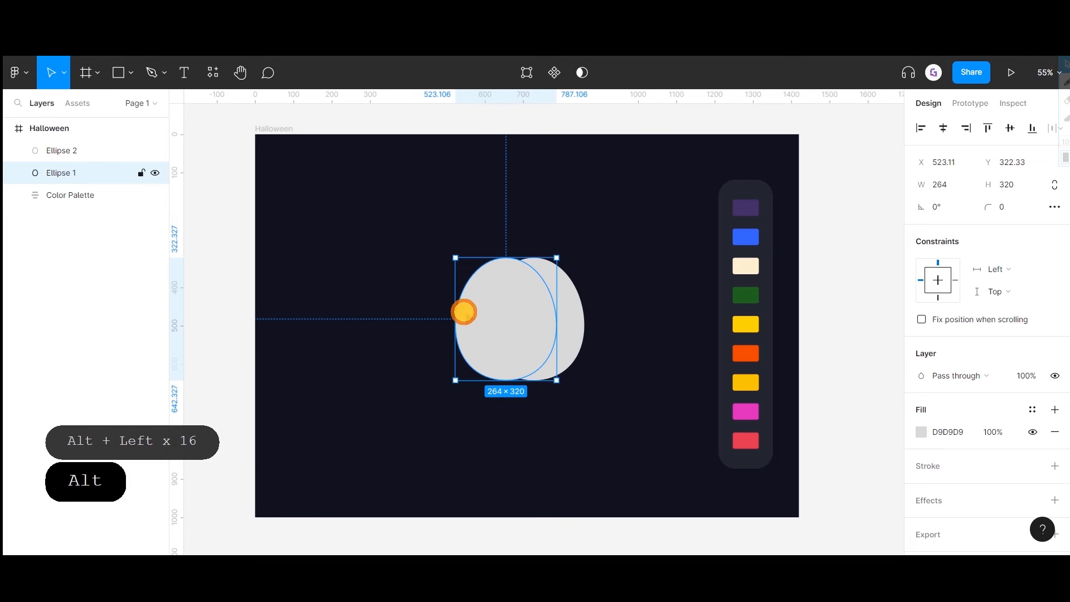
drag(468, 316, 438, 315)
- Bring the middle ellipse in front of the two side ellipses
click(544, 306)
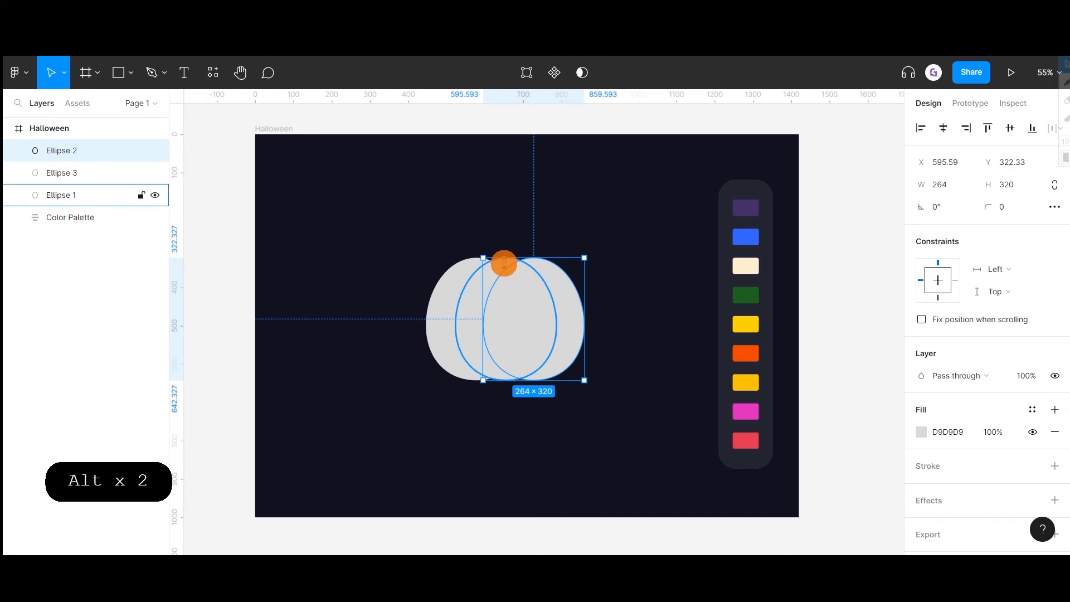
click(504, 265)
key(bracketright)
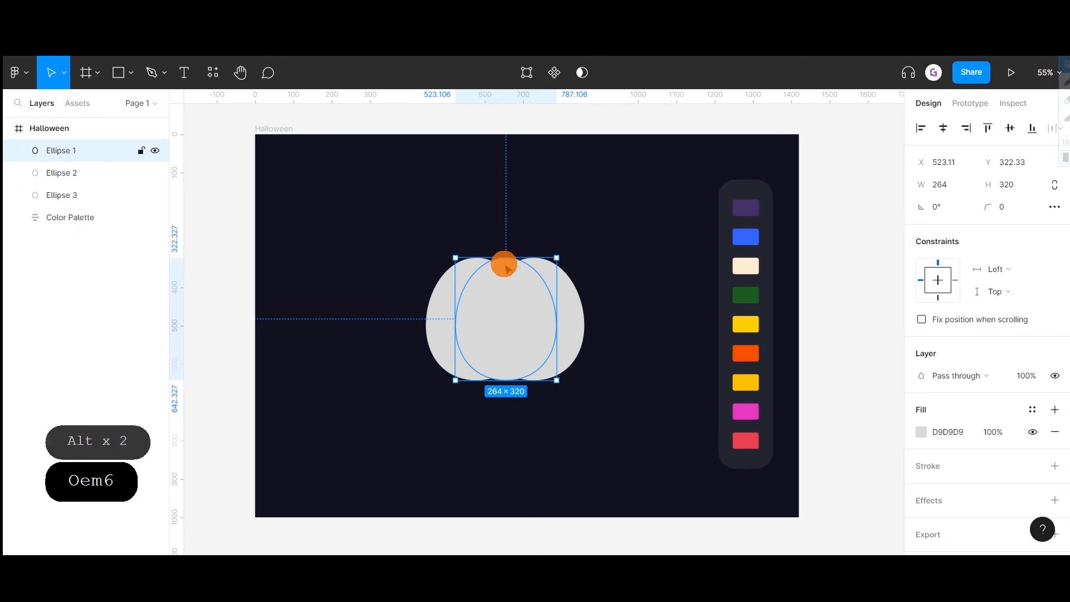
- Nudge the middle ellipse horizontally to X 516.11 to balance its spacing against the side ellipses
key(alt)
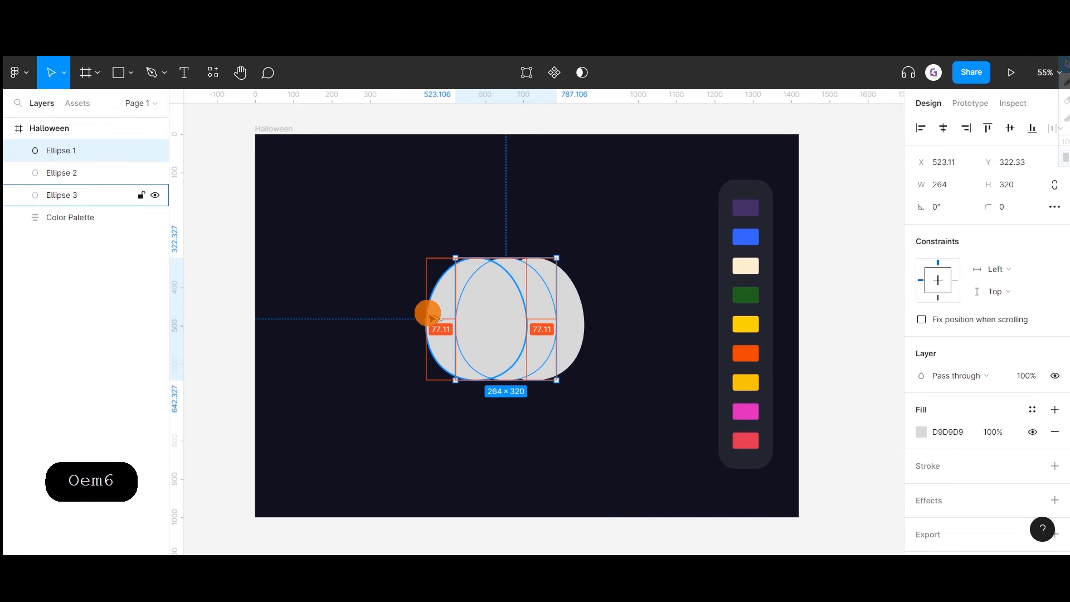
key(alt+Right)
key(alt+Right)
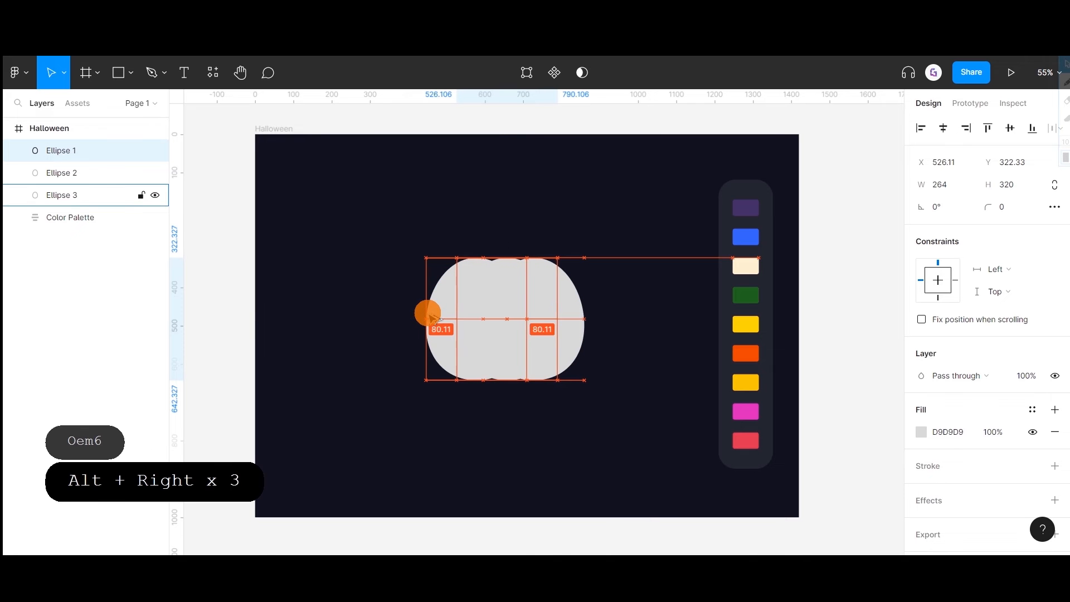
key(alt+Left)
key(alt+Left)
key(alt+Left)
key(alt+Left)
key(alt+Left)
key(alt+Left)
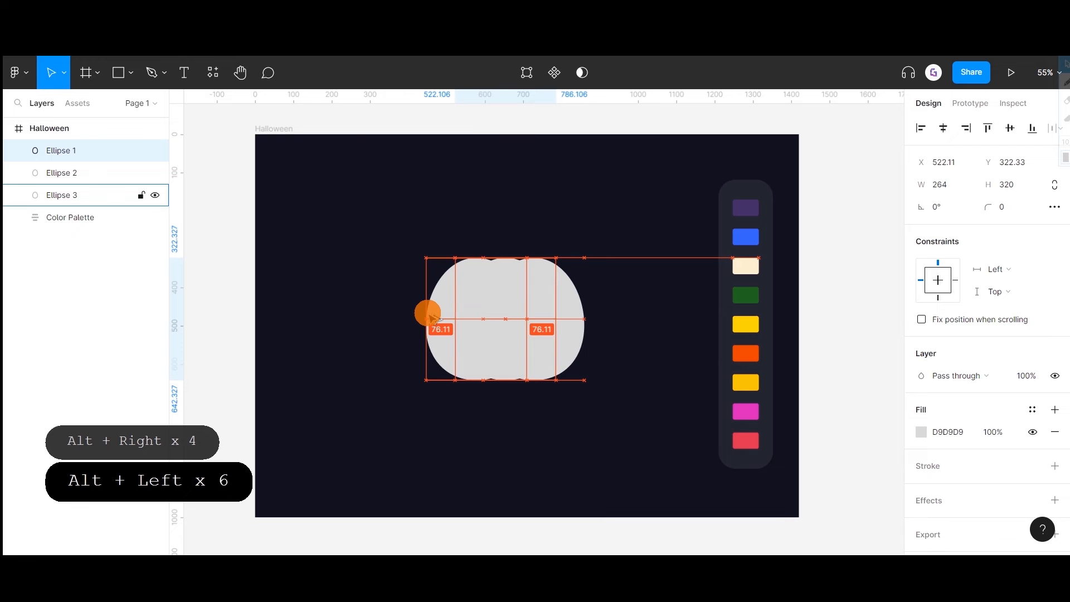
key(alt+Left)
key(alt+Left)
key(alt+Left)
key(alt+Left)
key(alt+Left)
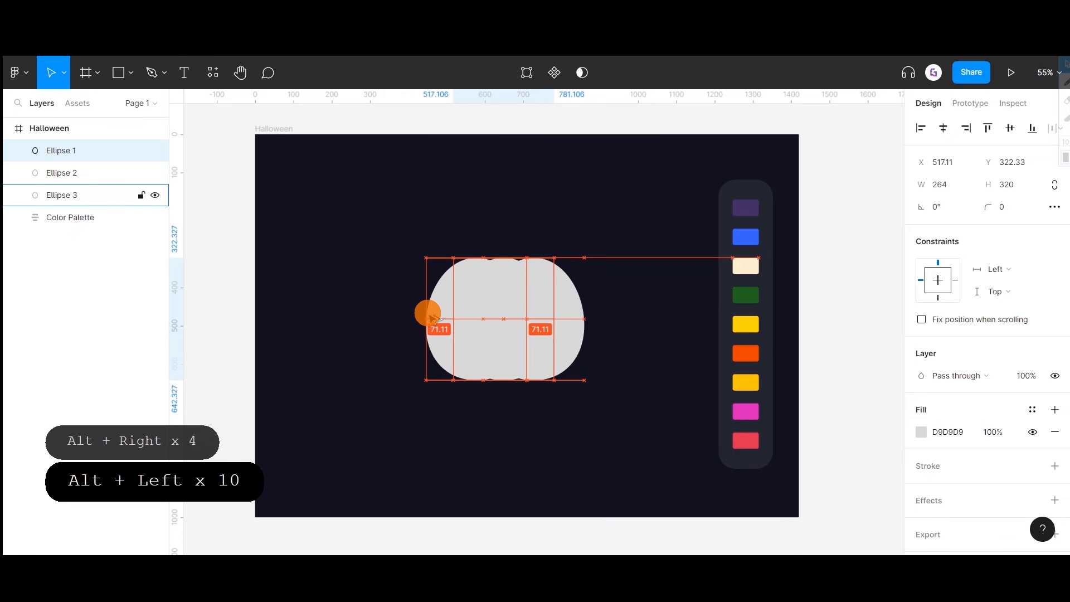
key(alt+Left)
key(alt+Left)
key(alt+Left)
key(alt+Left)
key(alt+Left)
key(alt+Left)
key(alt+Left)
key(alt+Left)
key(alt+Left)
key(alt+Left)
key(alt+Left)
key(alt+Left)
key(alt+Left)
key(alt+Left)
key(alt+Left)
key(alt+Left)
key(alt+Left)
key(alt+Left)
key(ctrl+z)
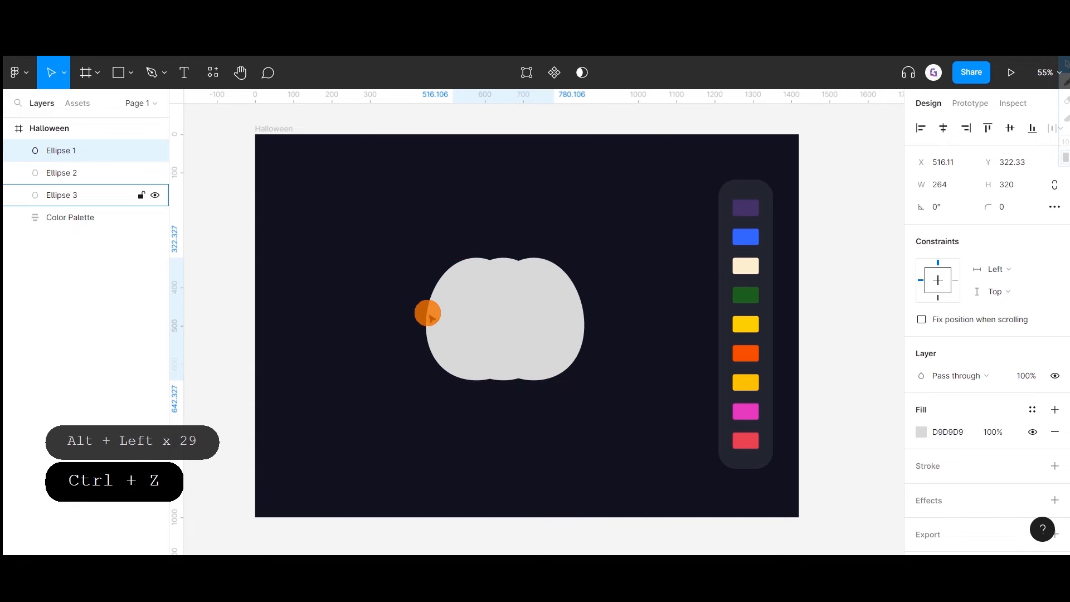
- Shift the left ellipse to X 444 and the right ellipse to X 588.59, checking their offsets from the middle ellipse
click(442, 289)
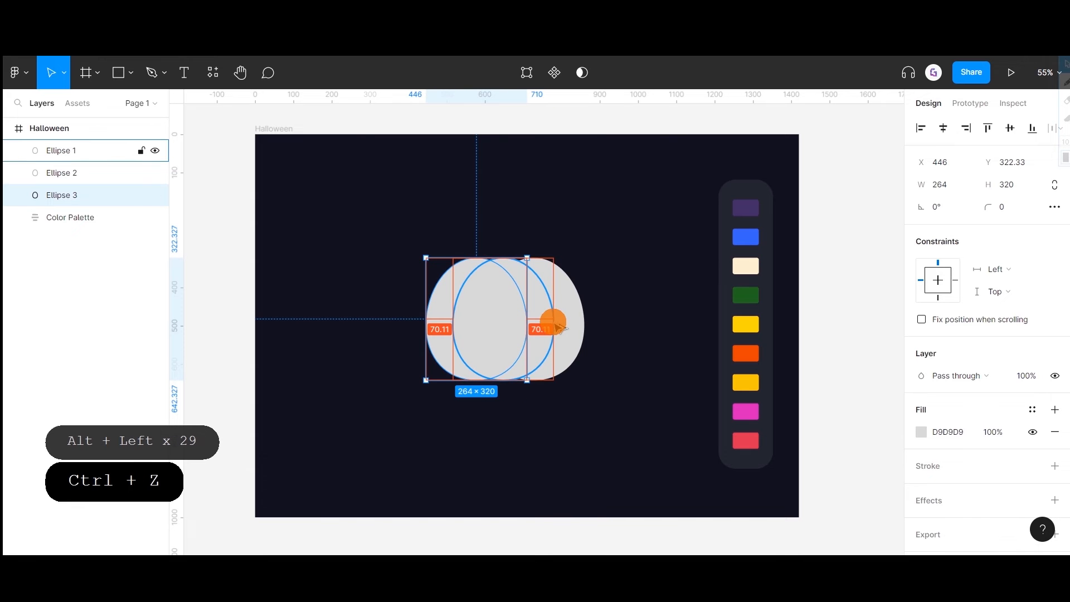
key(alt+Left)
key(alt+Left)
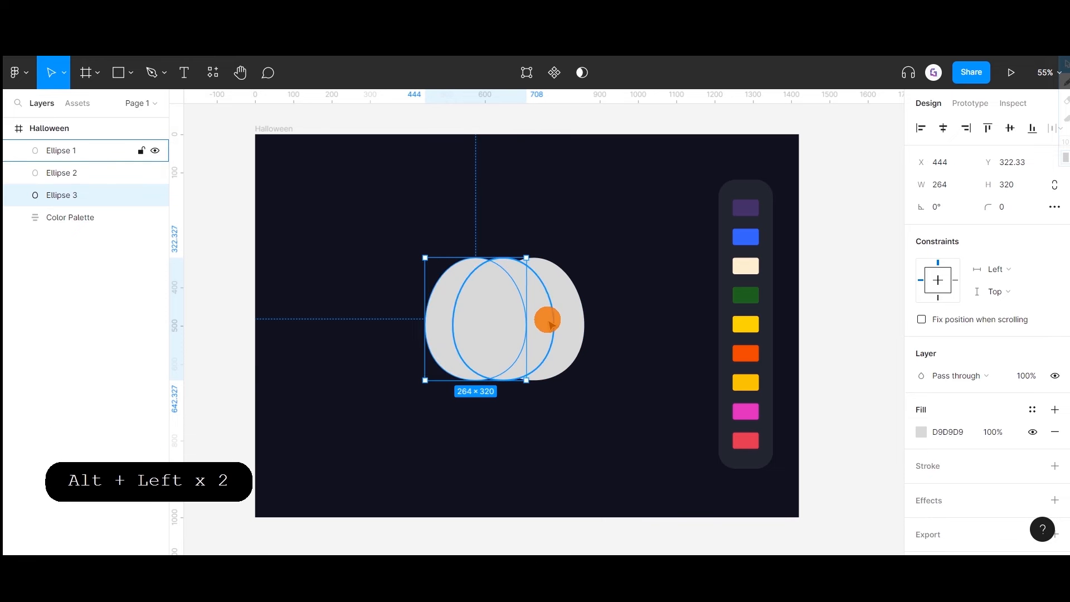
click(549, 322)
alt+click(474, 293)
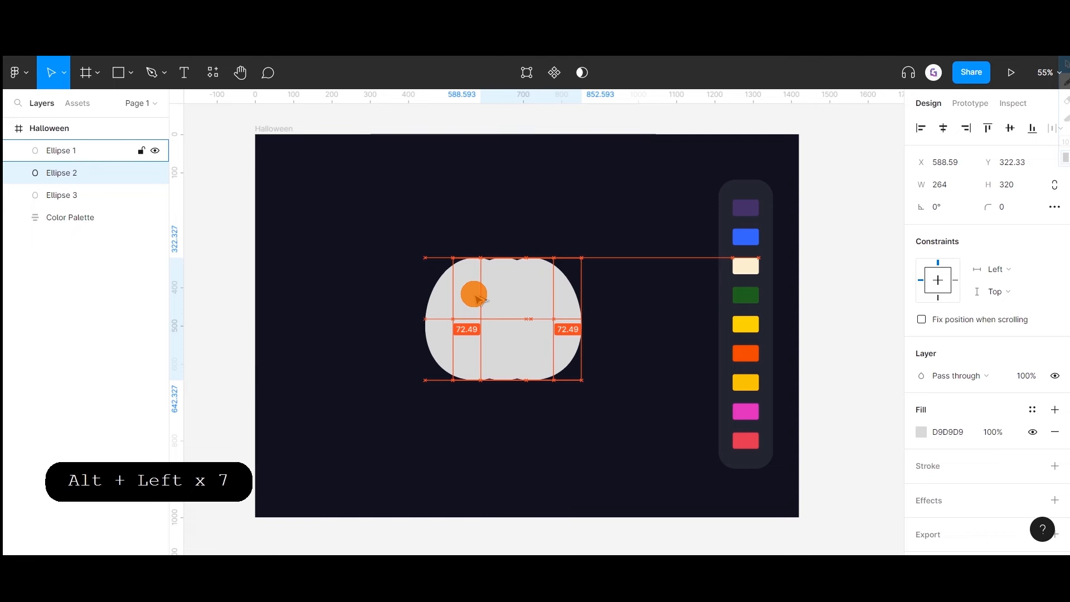
click(443, 305)
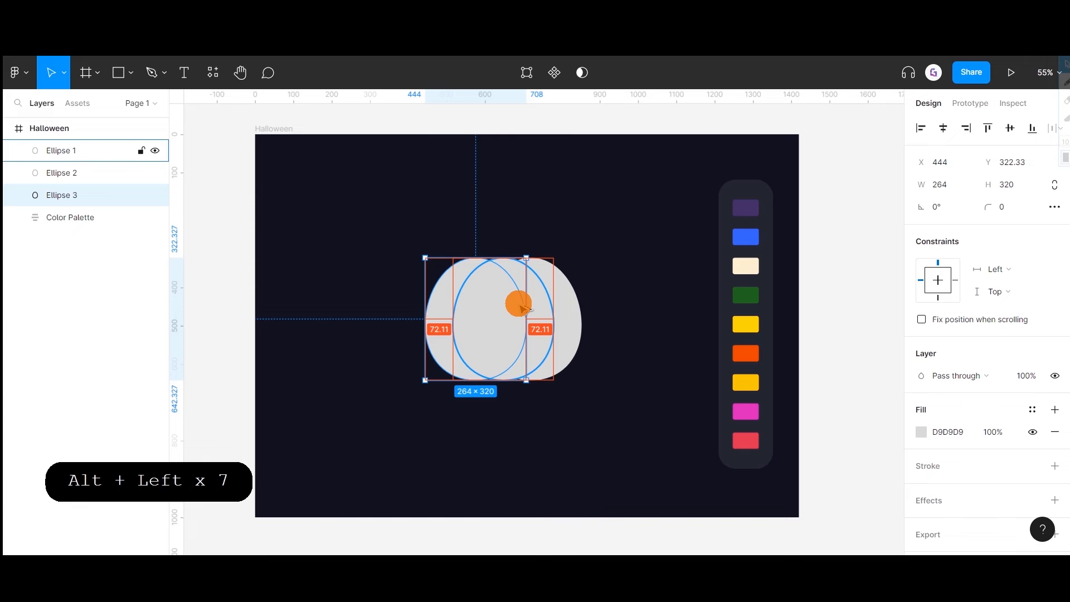
alt+click(507, 230)
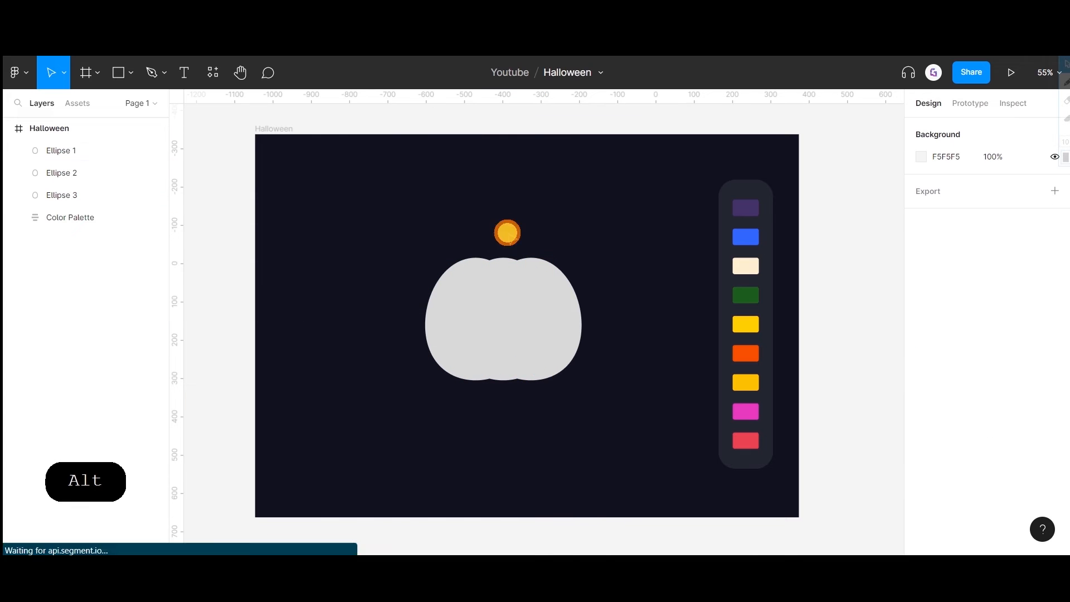
alt+click(507, 321)
alt+click(565, 332)
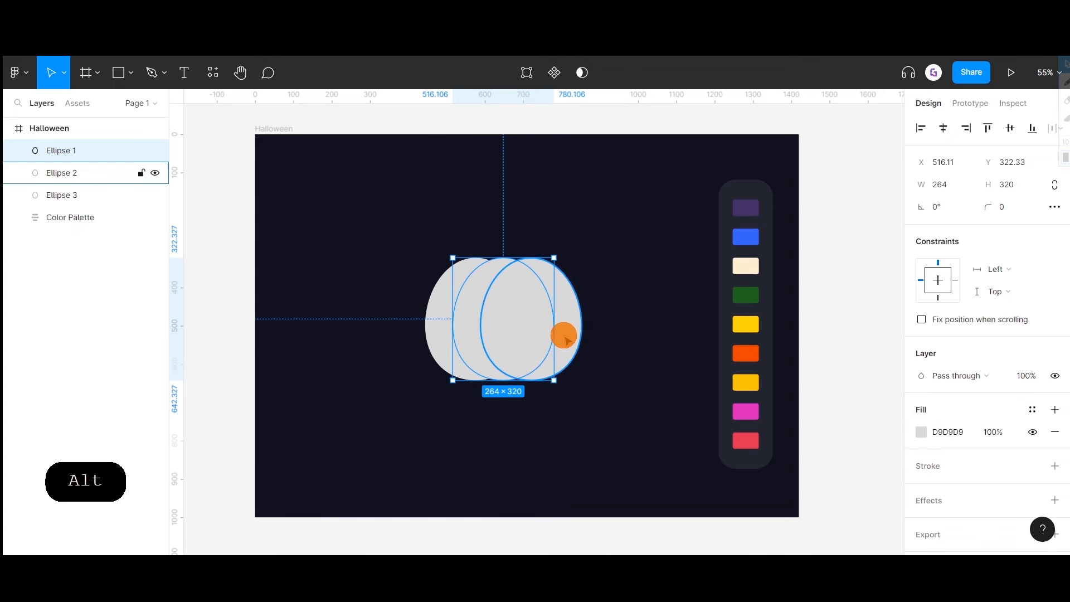
- Reshape the right ellipse by moving its outer right anchor point down and outward to X 864.59, Y 514.33
double_click(567, 333)
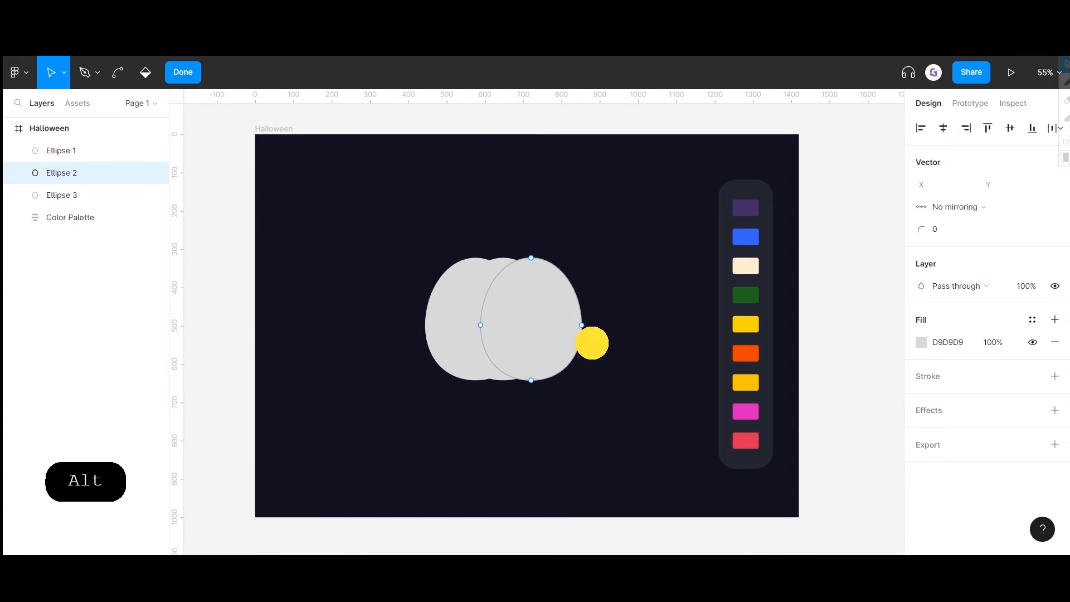
drag(590, 342, 565, 307)
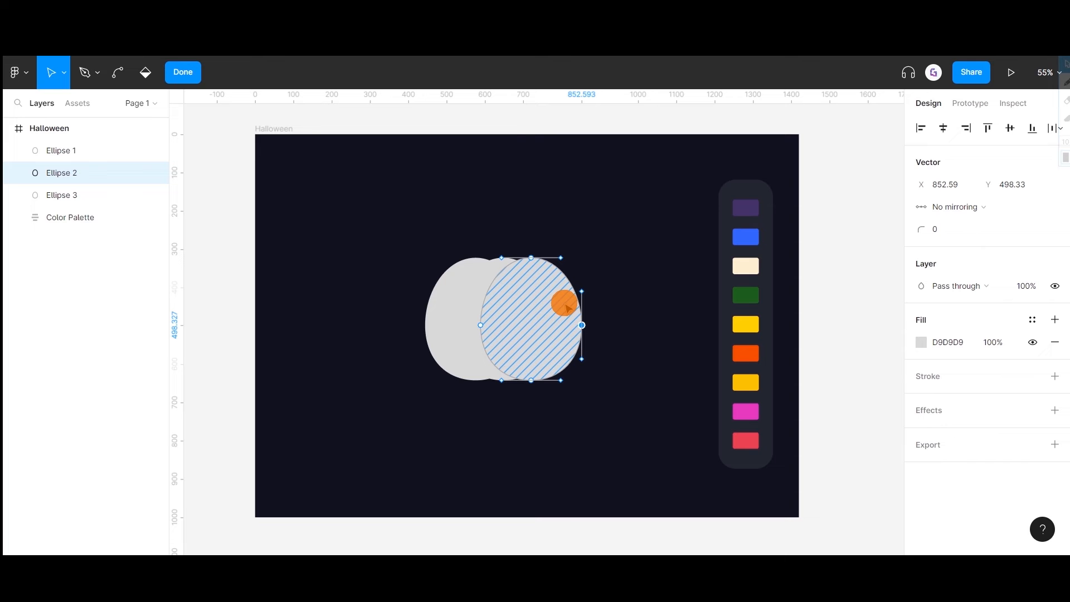
key(shift+Down)
key(shift+Down)
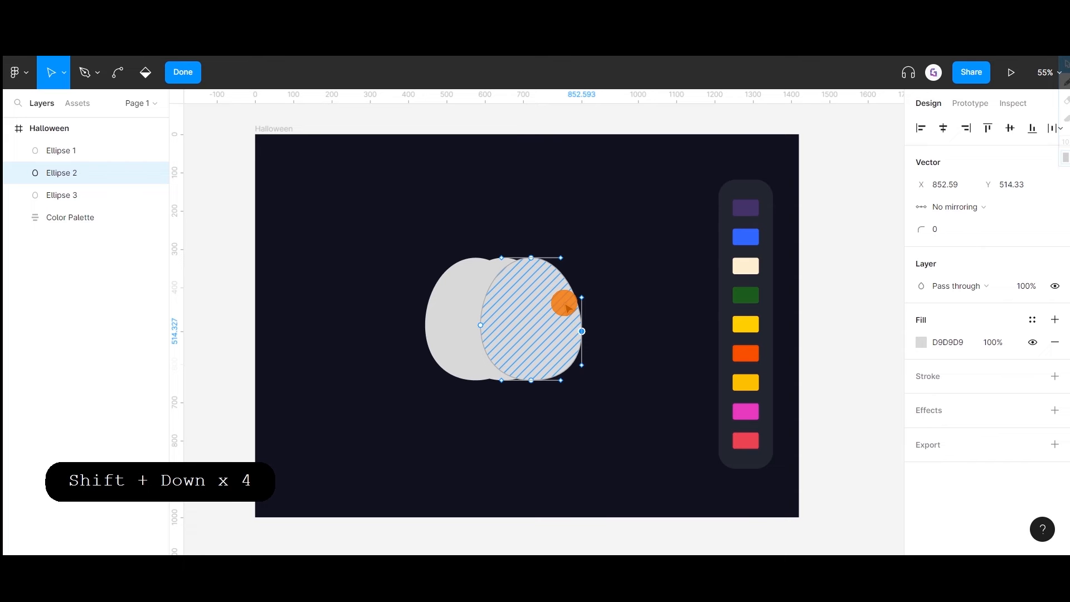
key(shift+Right)
key(shift+Right)
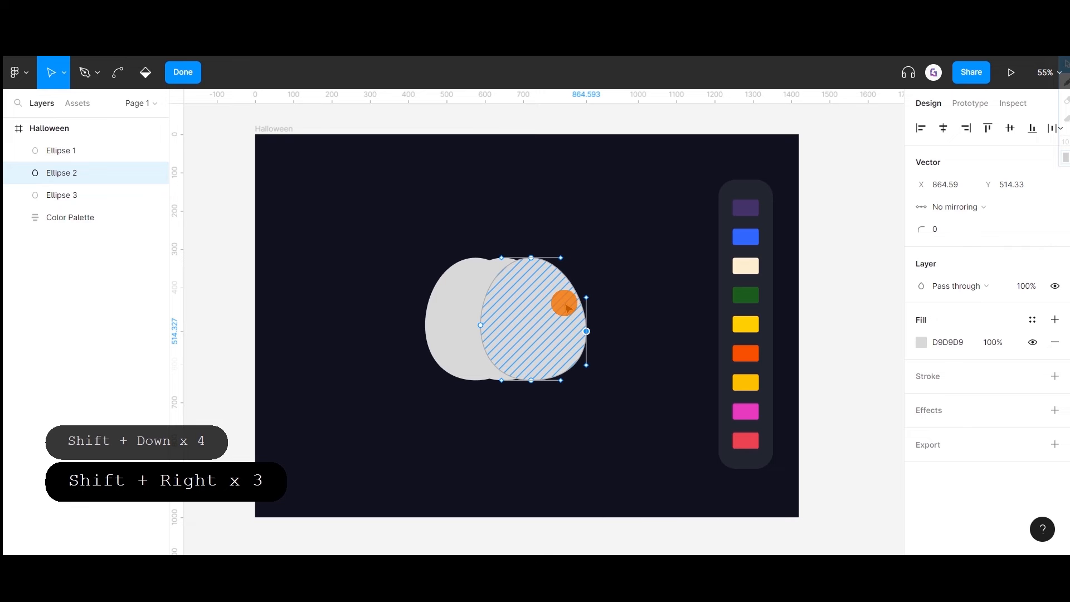
double_click(443, 301)
- Reshape the left ellipse by moving its outer left anchor point down and outward to X 432, Y 514.33
double_click(443, 301)
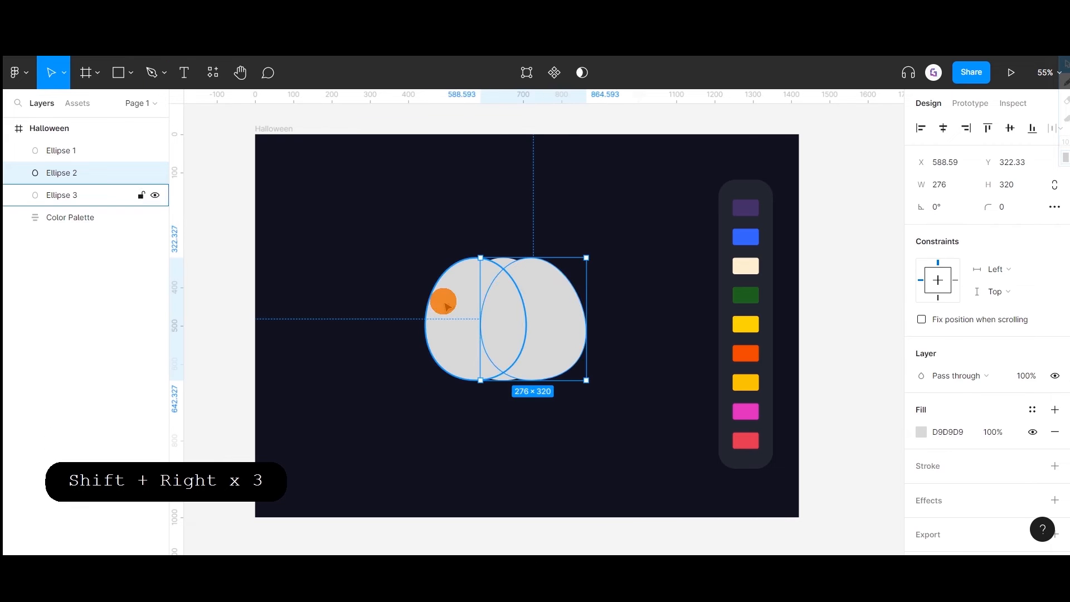
drag(392, 307, 457, 355)
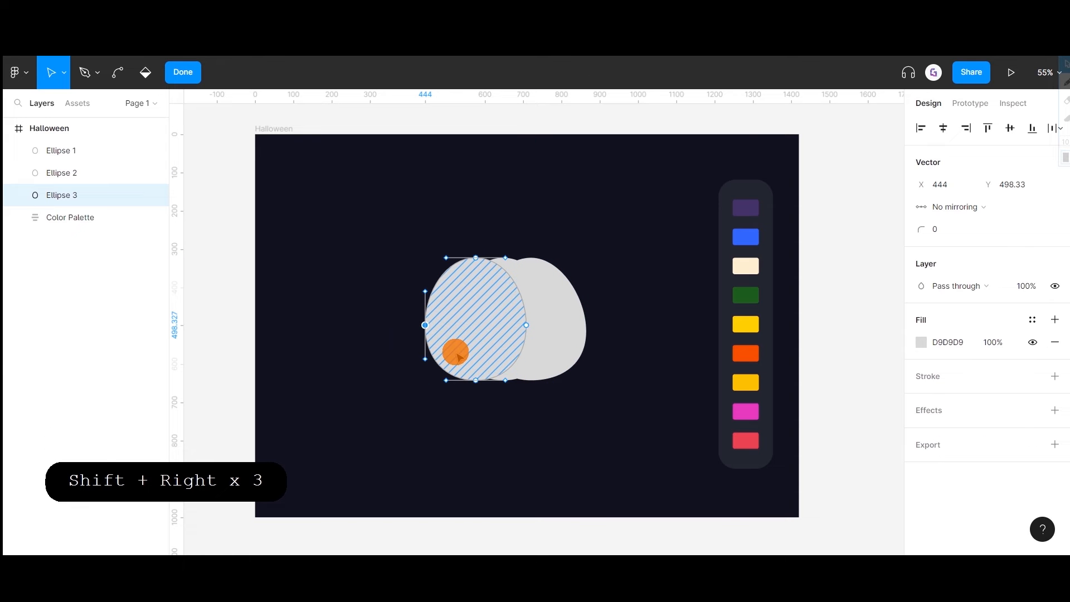
key(shift+Down)
key(shift+Down)
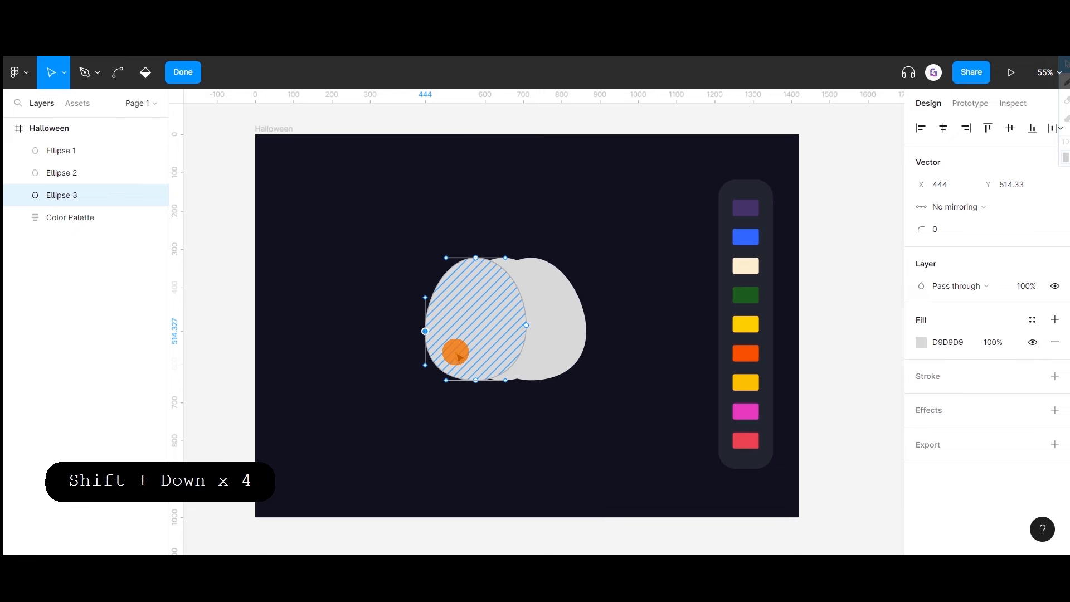
key(shift+Left)
key(shift+Left)
key(shift+Left)
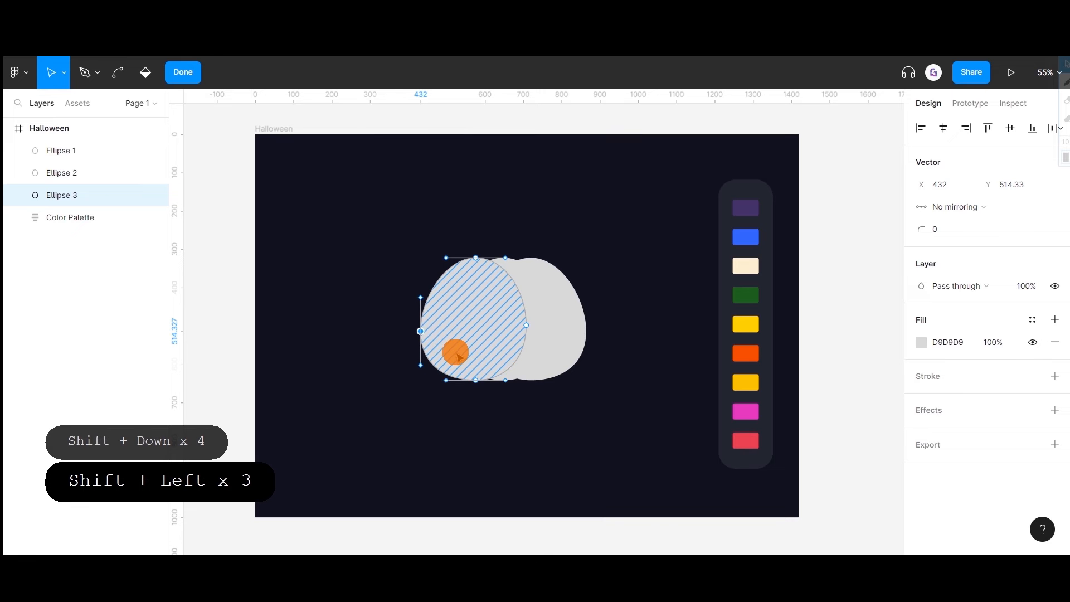
click(490, 216)
key(Escape)
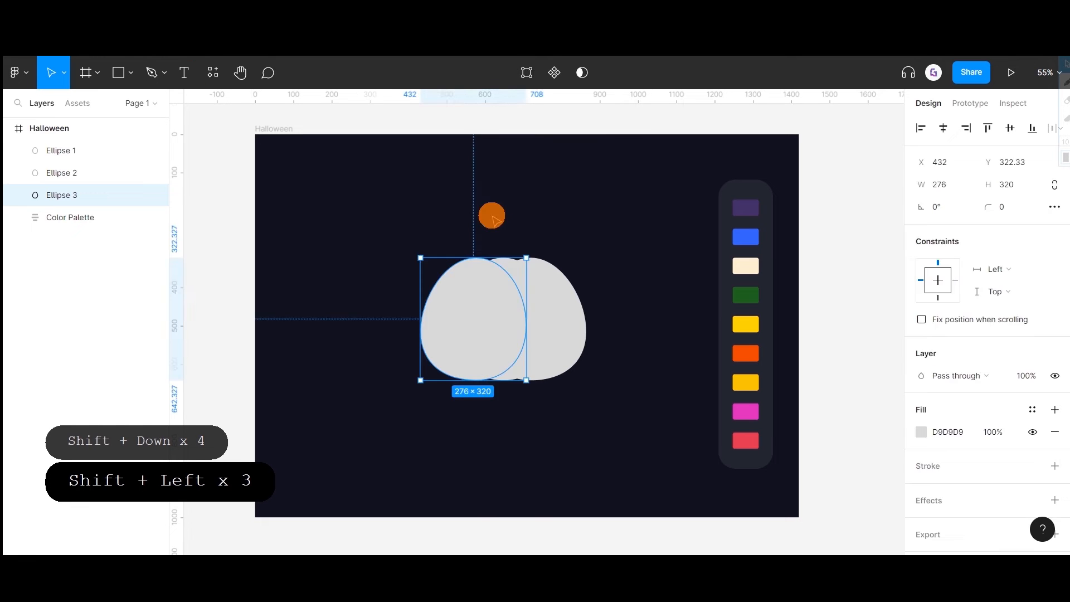
click(493, 218)
- Give the middle ellipse a radial gradient fill with its centre stop sampled from the amber palette swatch, FDC700
click(485, 313)
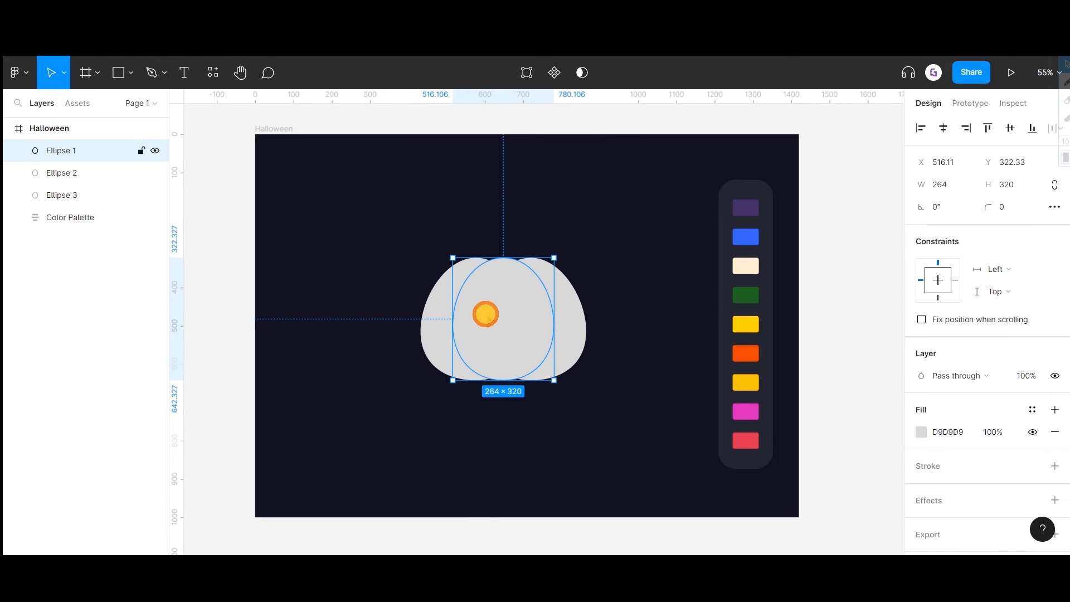
click(922, 433)
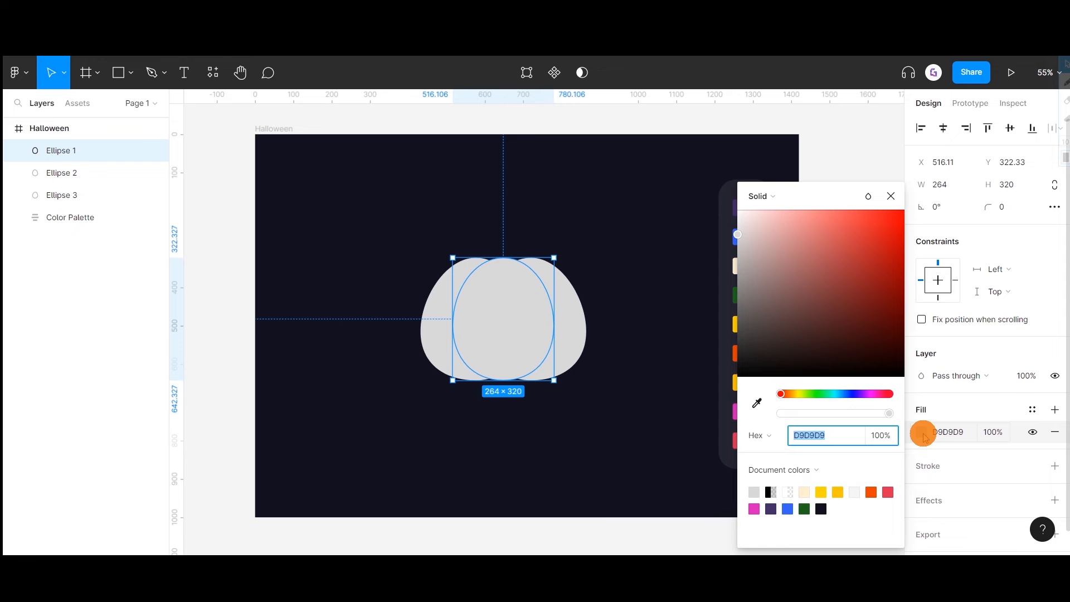
drag(833, 199, 928, 144)
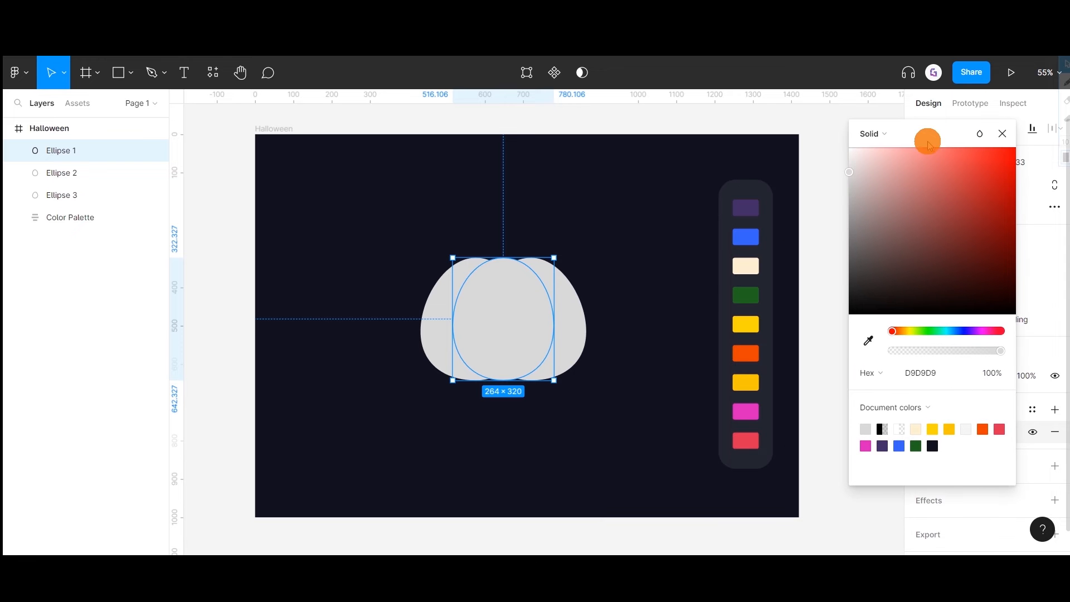
click(873, 134)
click(891, 174)
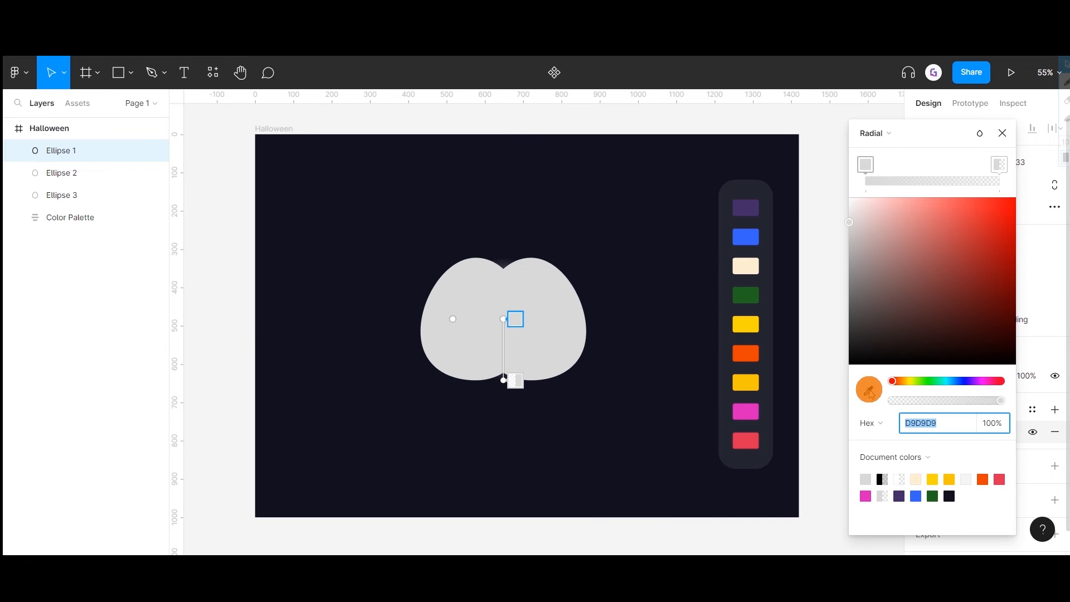
click(869, 391)
click(746, 382)
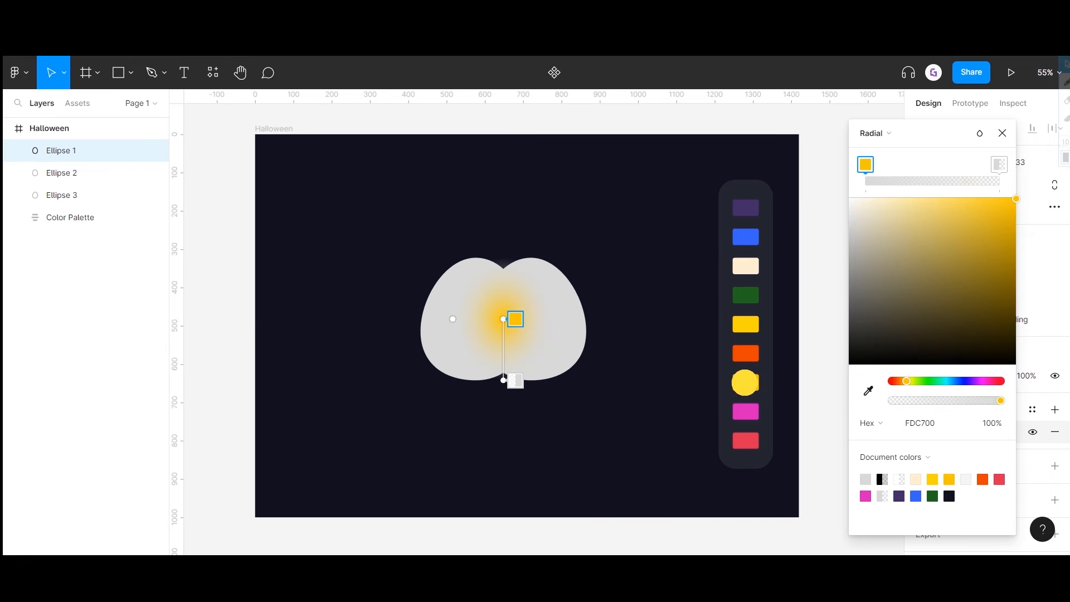
- Set the outer gradient stop to the orange-red palette colour EA4101 and run the gradient diagonally from the ellipse's upper right to below its lower left
click(1000, 165)
click(868, 391)
click(744, 352)
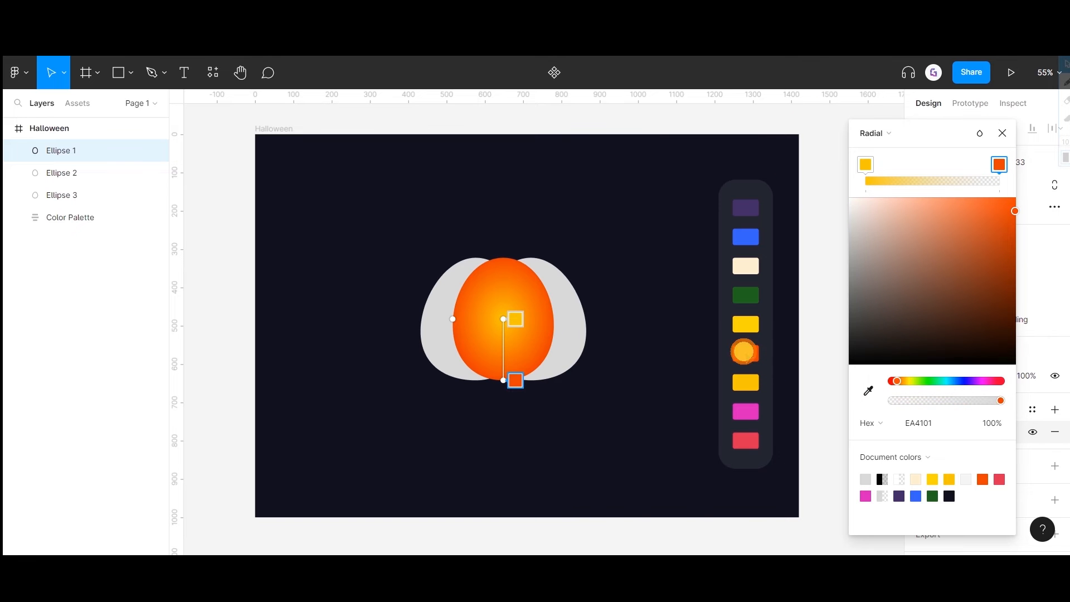
drag(519, 323, 557, 286)
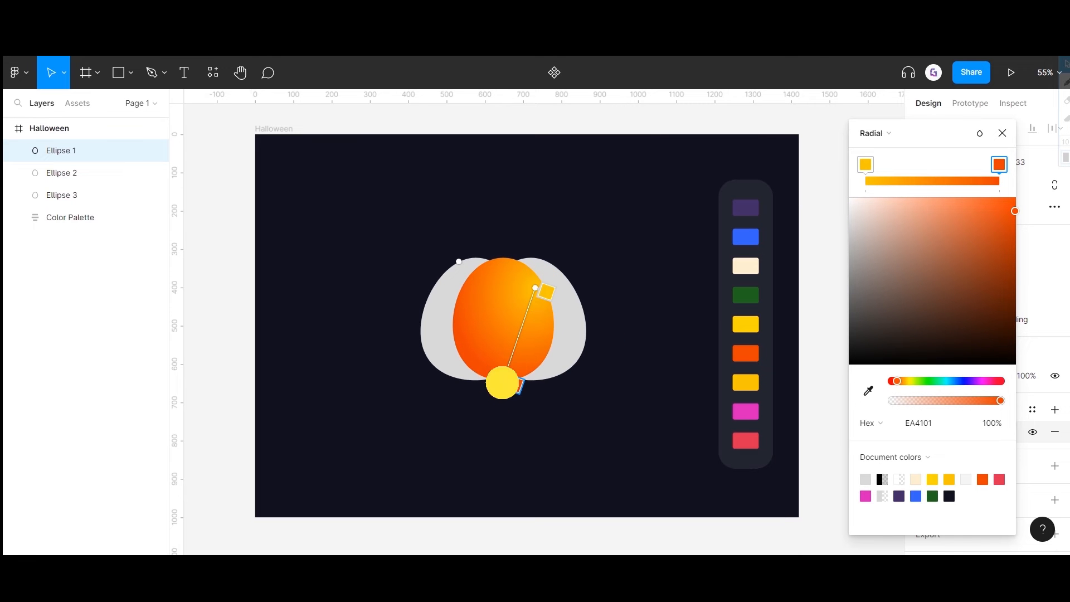
drag(501, 383, 463, 385)
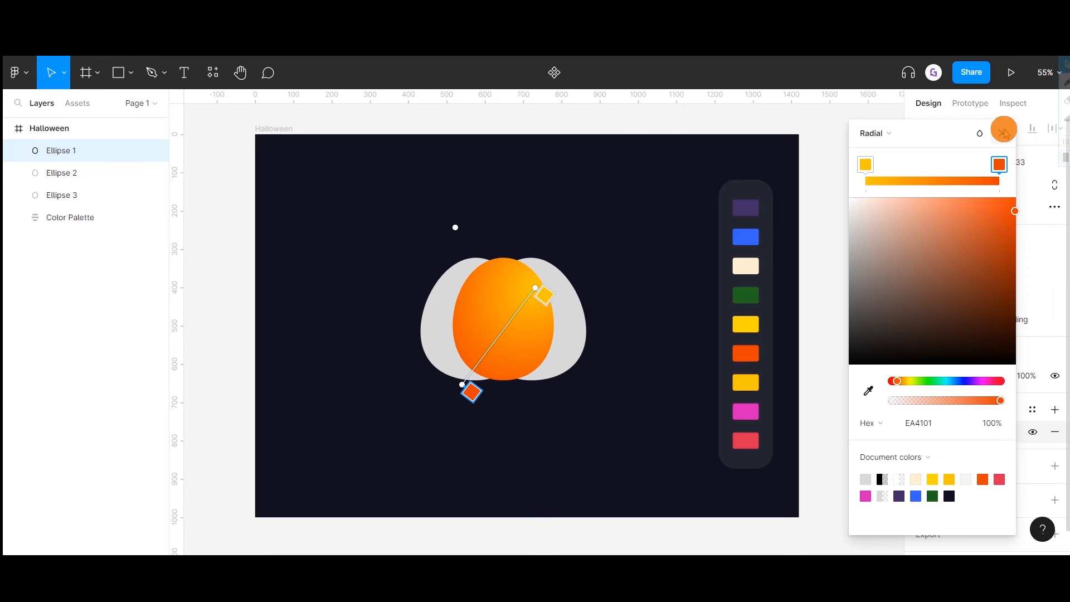
- Add an inner shadow to the middle ellipse with a Y offset of 15 and a blur of 30
click(1003, 135)
click(937, 499)
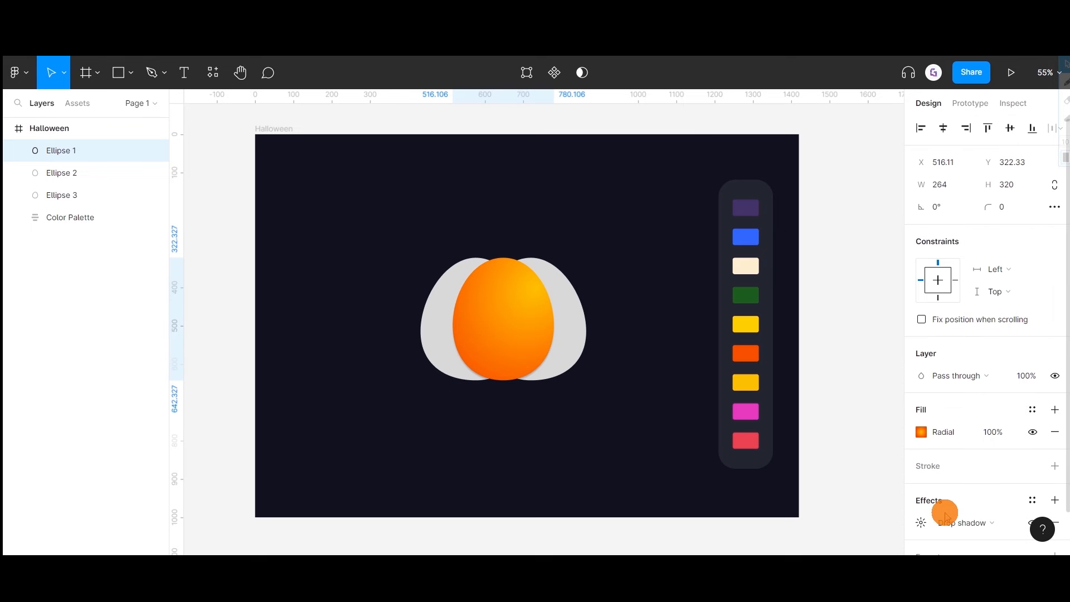
click(954, 521)
click(962, 490)
scroll(963, 492, down, 1)
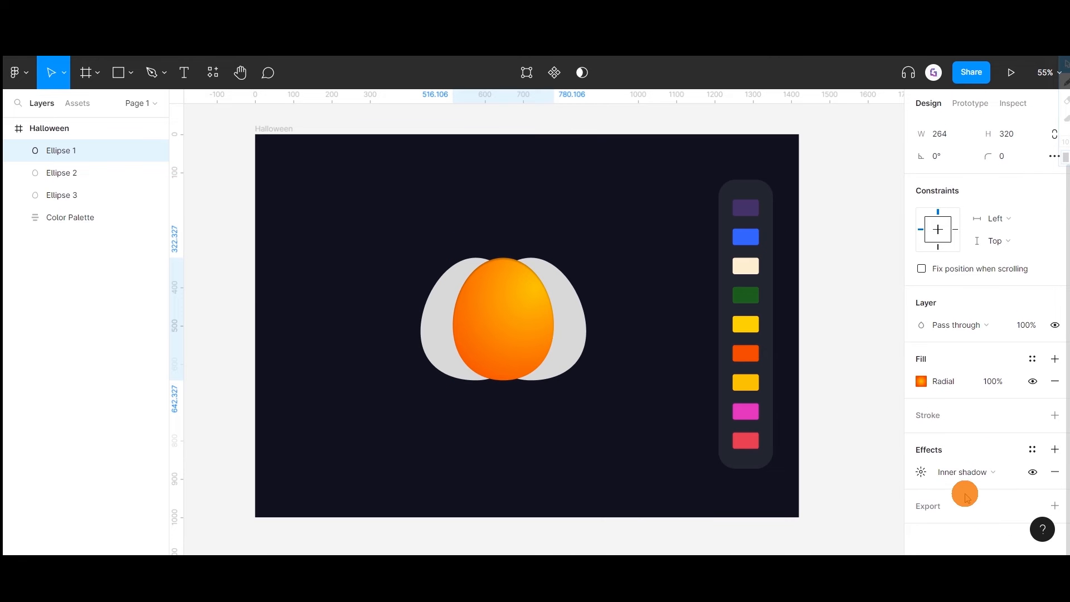
click(922, 472)
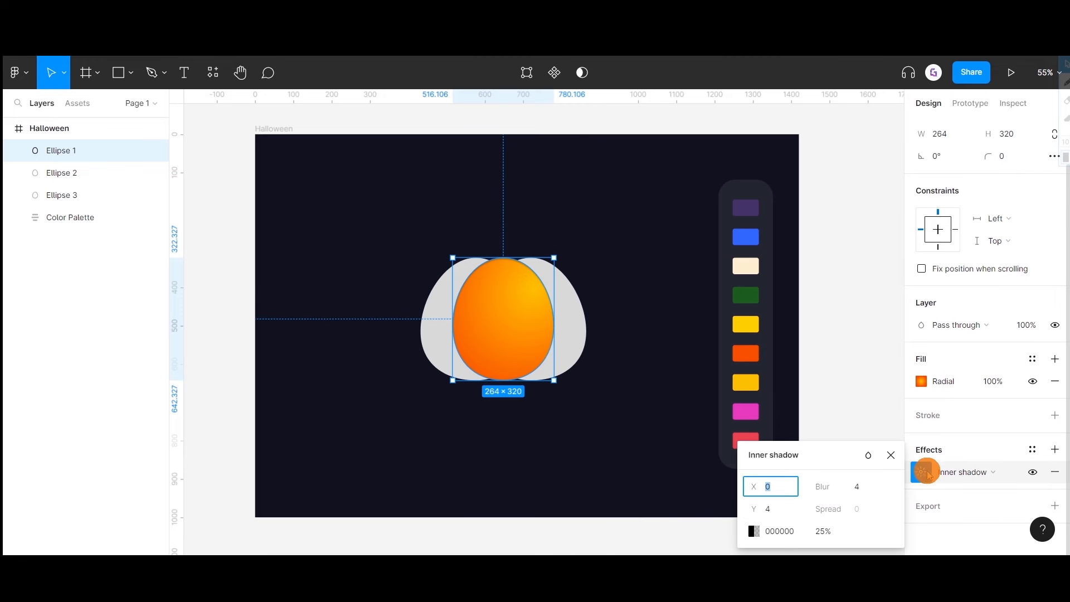
click(774, 507)
text(15)
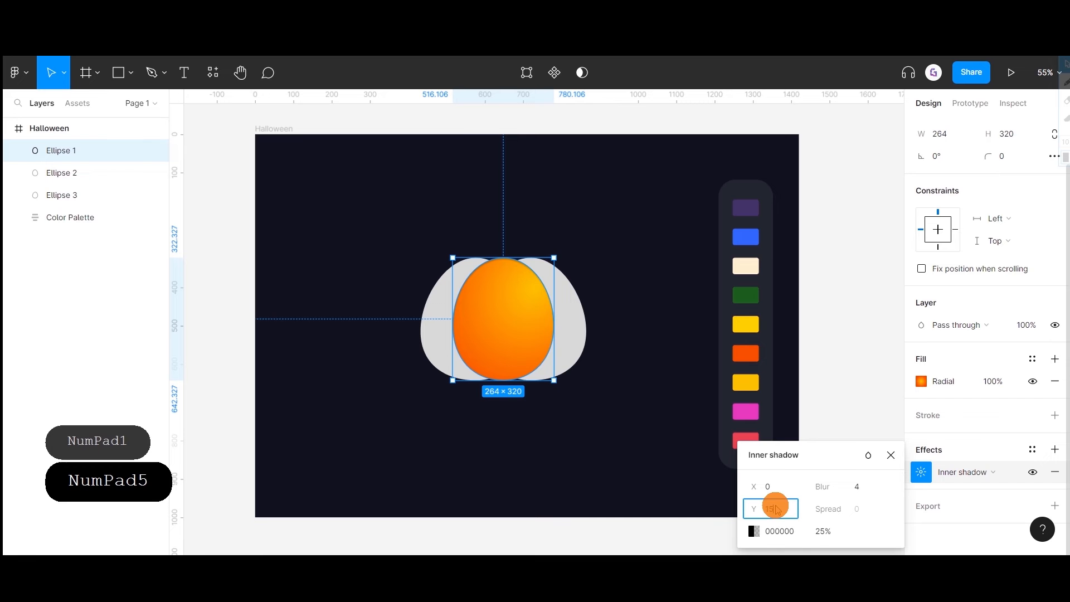
click(862, 489)
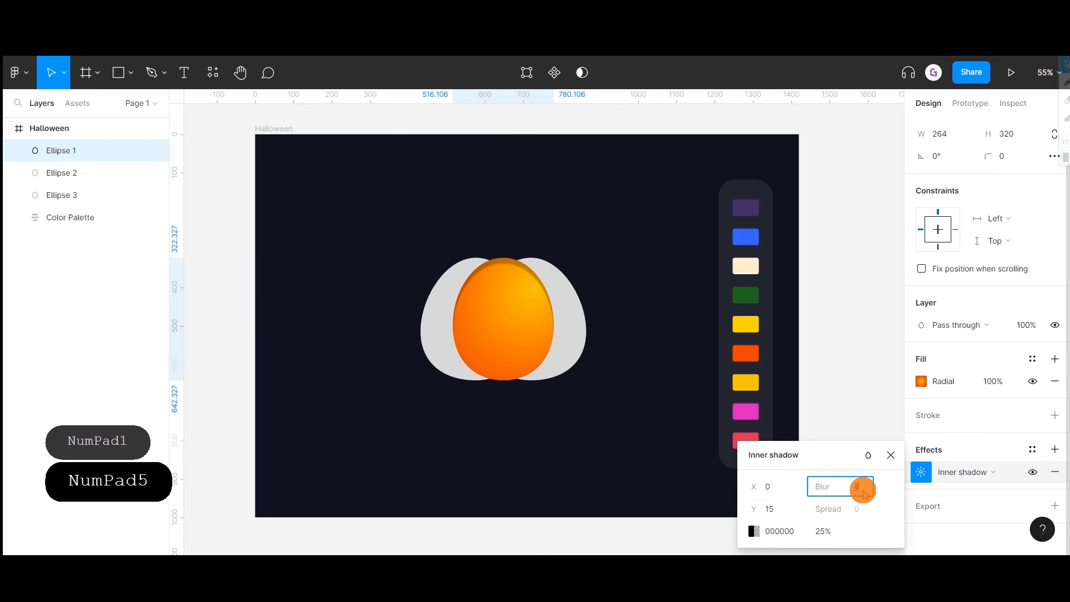
text(30)
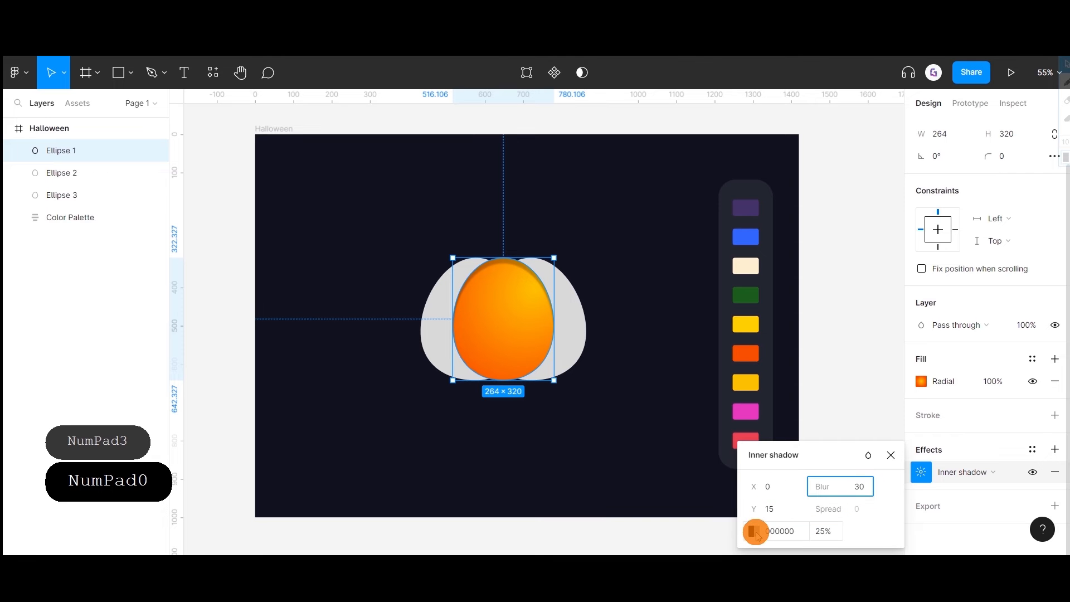
- Colour the middle ellipse's inner shadow by sampling the yellow palette swatch, FFD502, at 100% opacity
drag(823, 461, 867, 437)
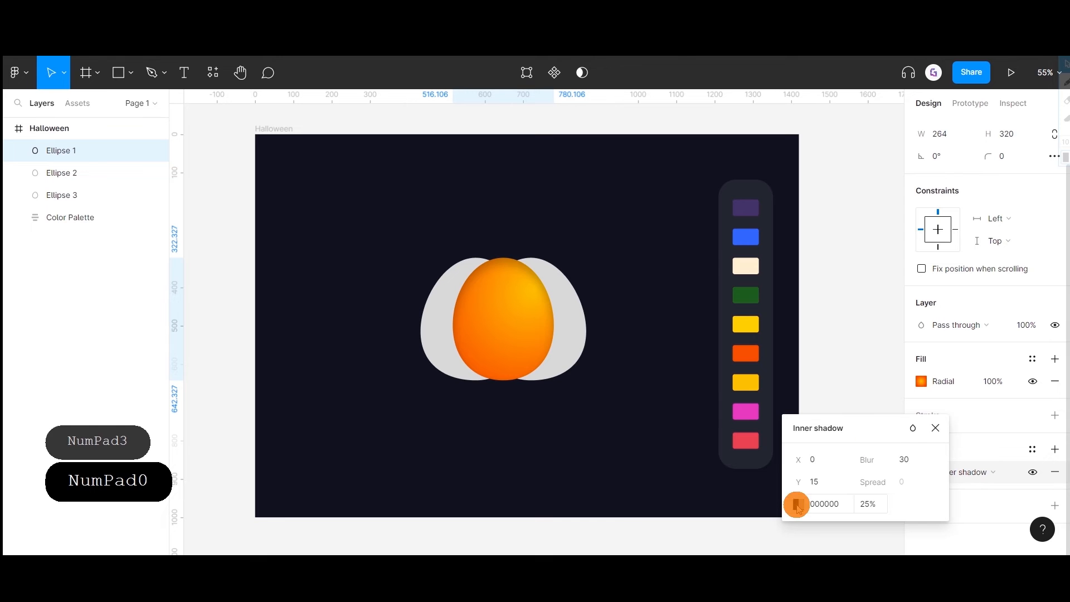
click(796, 504)
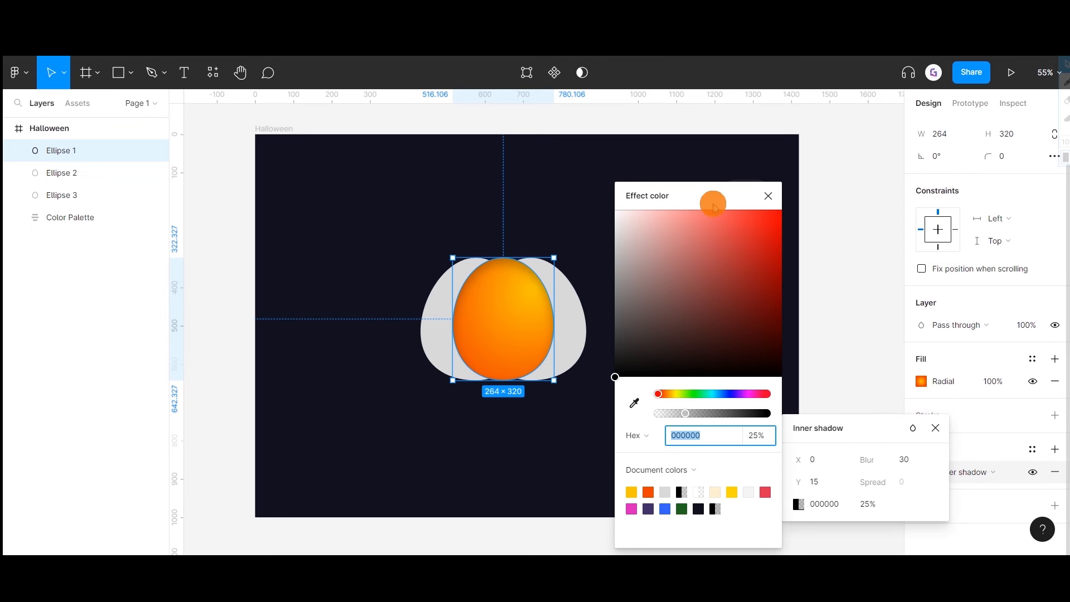
drag(711, 201, 881, 168)
click(809, 368)
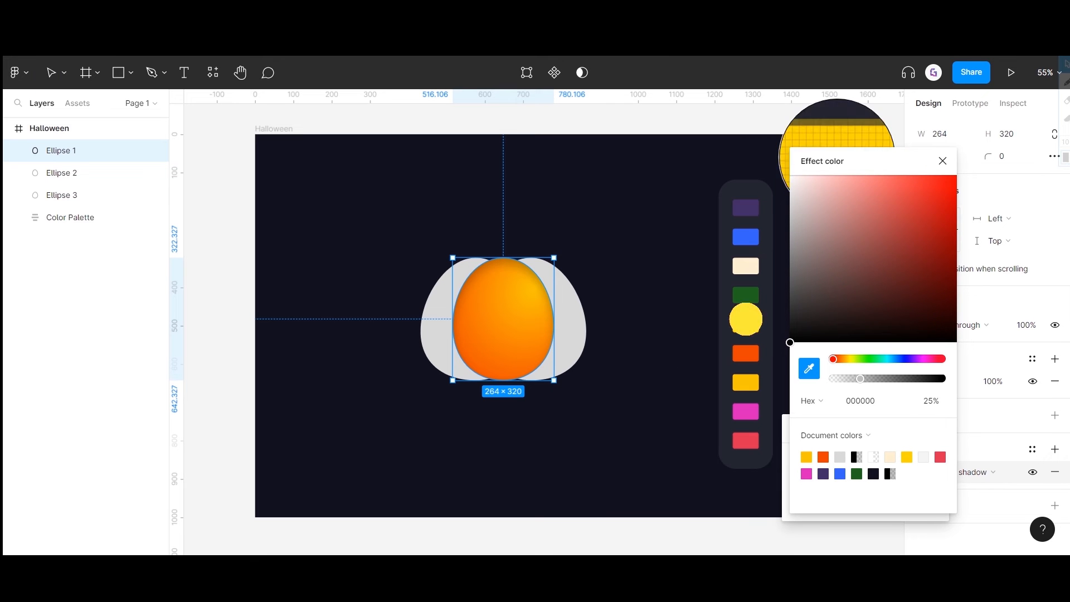
click(746, 324)
click(943, 161)
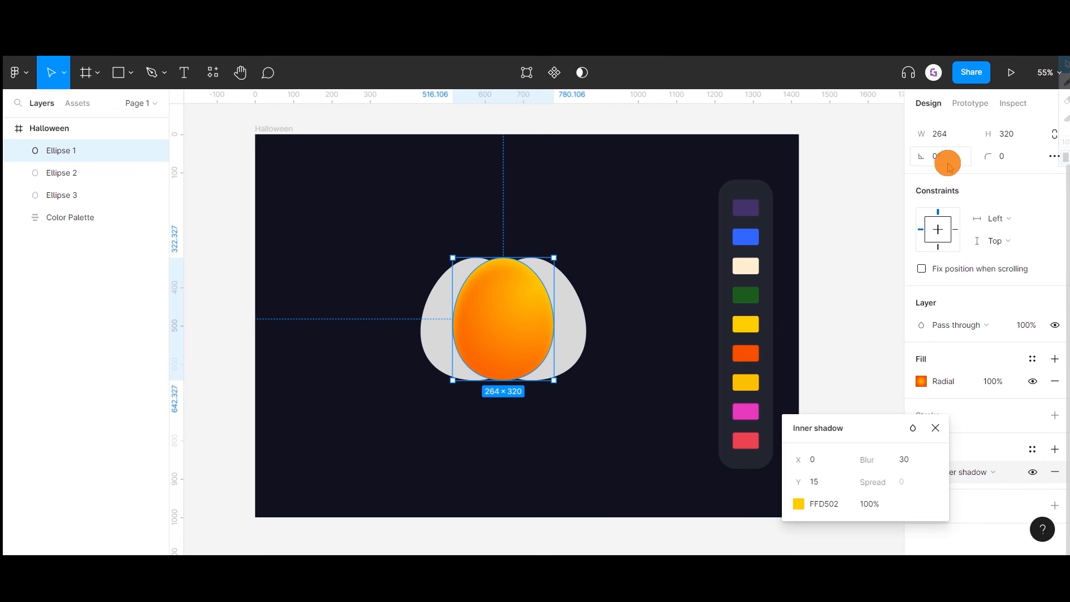
- Add a second inner shadow to the middle ellipse with a Y offset of -15 and a blur of 30
click(1055, 451)
click(962, 472)
click(963, 452)
click(920, 472)
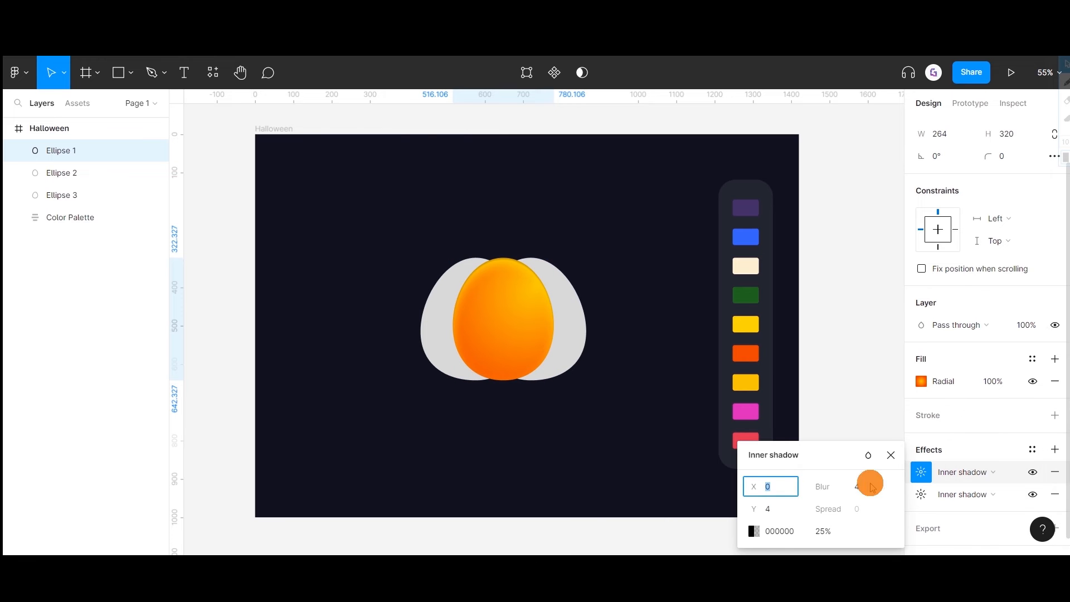
click(784, 509)
text(-15)
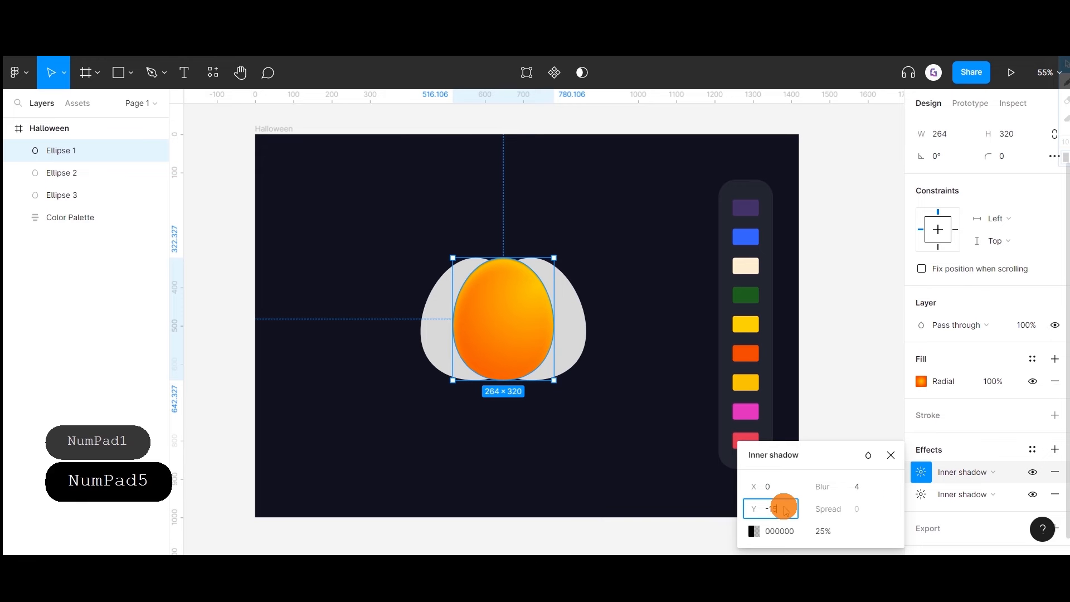
click(859, 495)
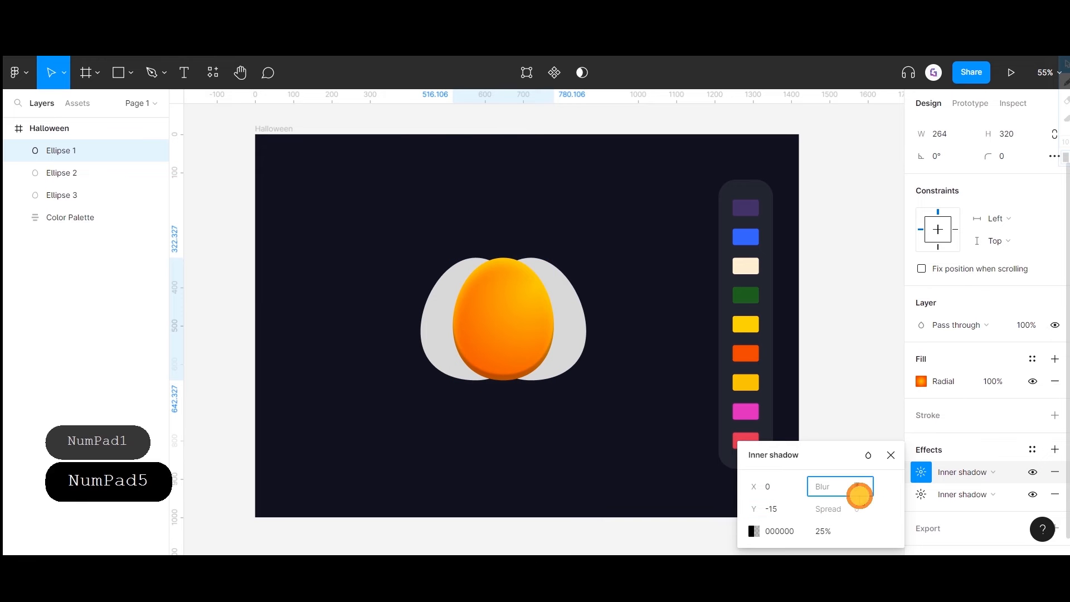
text(30)
- Colour the second inner shadow with the magenta palette swatch, DB1FBD, and set its opacity to 75%
drag(833, 454, 940, 404)
click(858, 482)
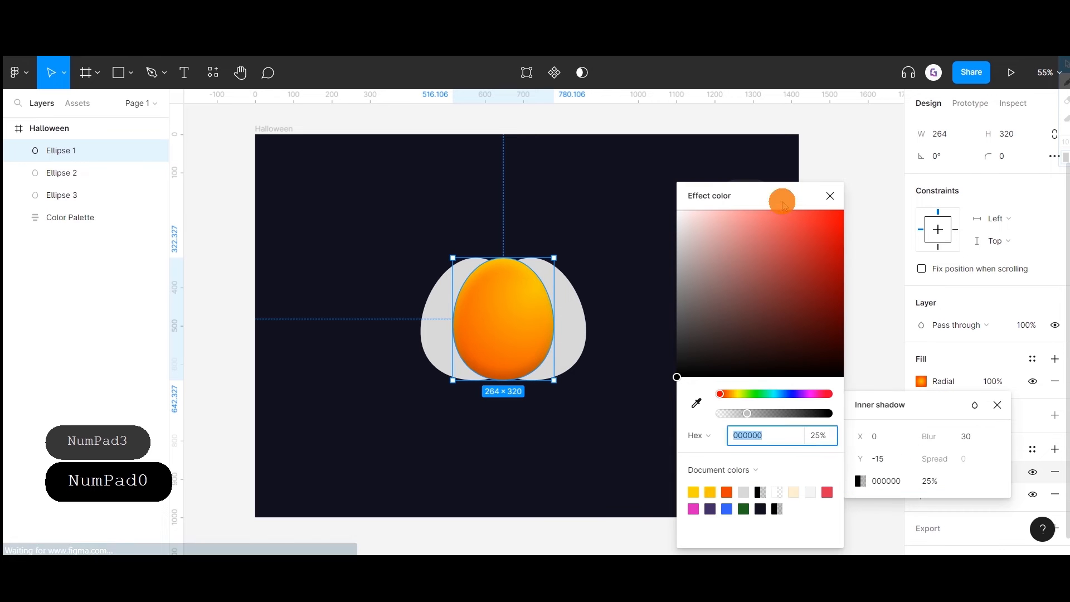
drag(780, 201, 900, 180)
click(815, 380)
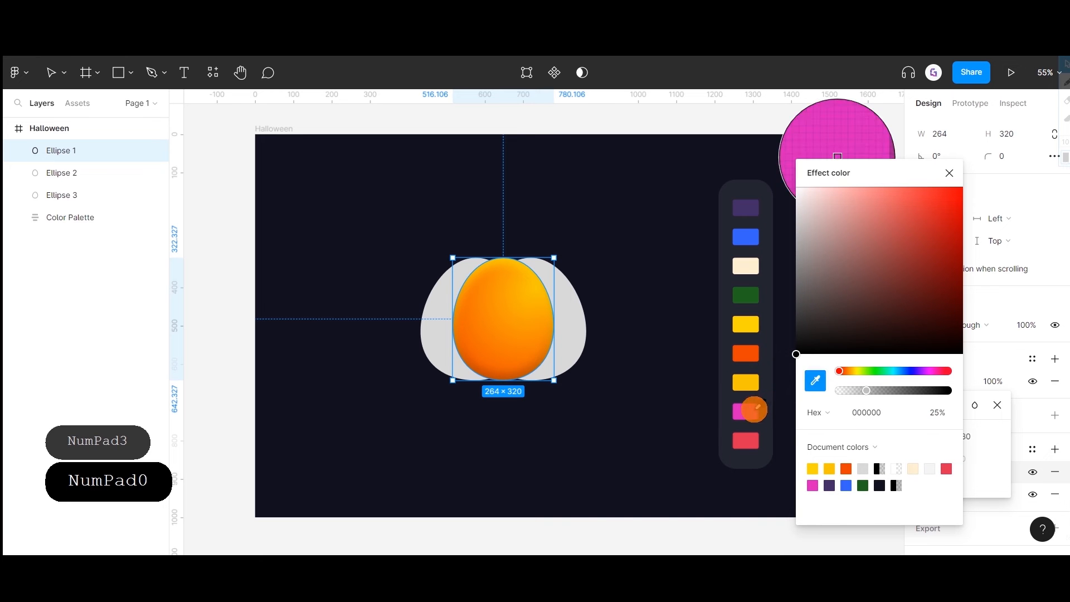
click(746, 411)
click(947, 168)
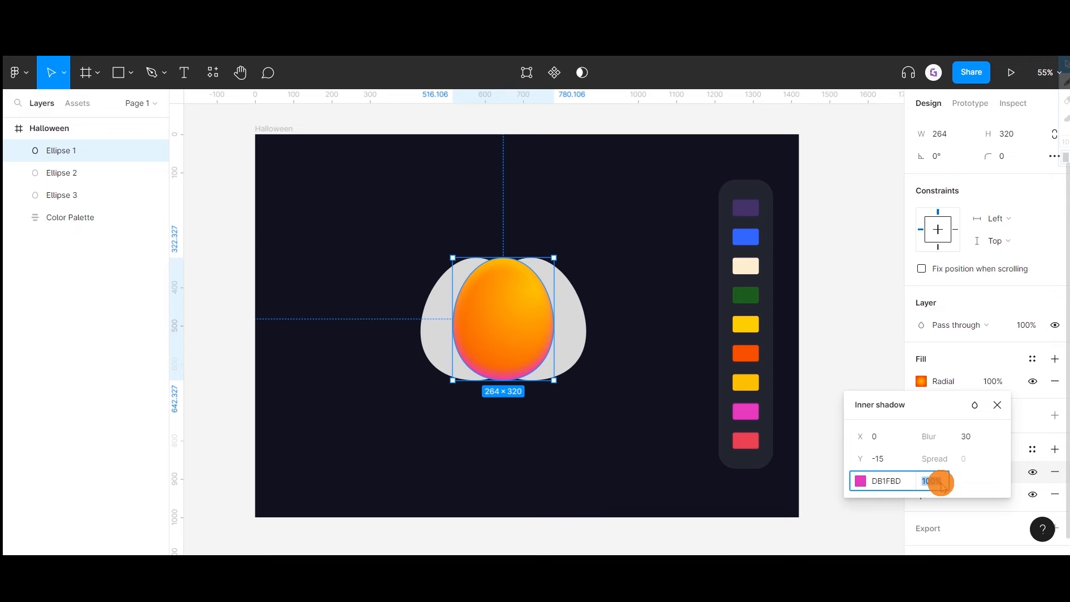
text(75)
key(Return)
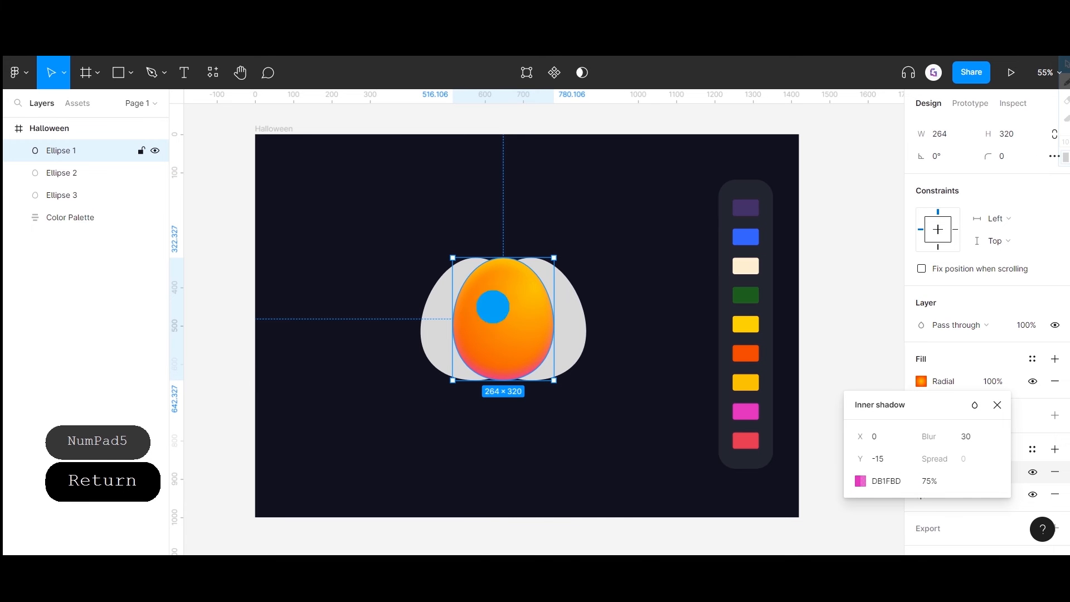
- Copy the middle ellipse's properties and paste them onto both the left and right ellipses
right_click(493, 306)
mouse_move(585, 210)
click(711, 275)
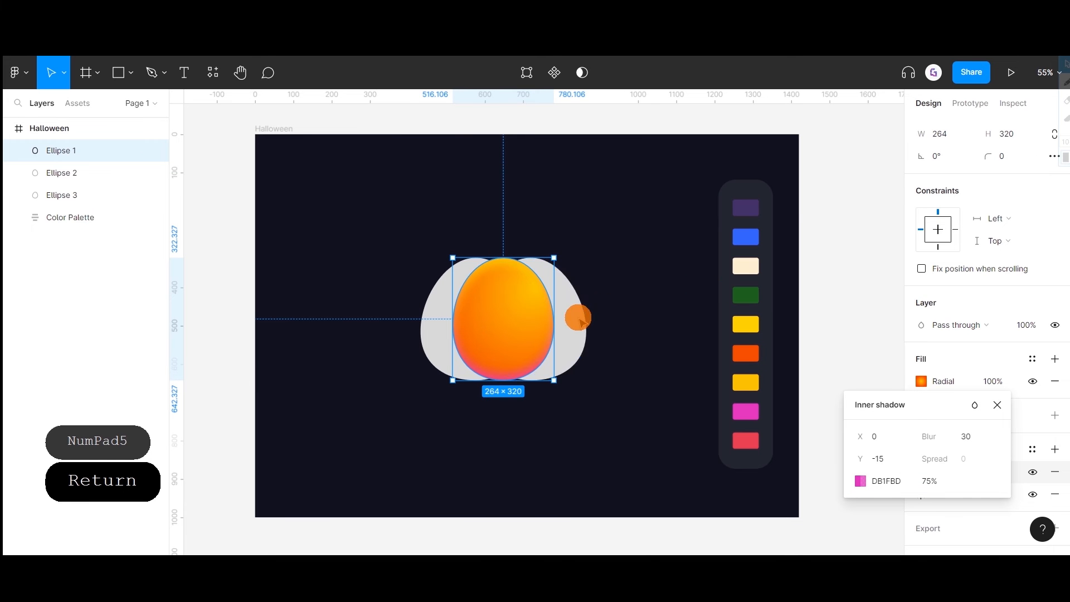
click(577, 318)
shift+click(438, 312)
right_click(436, 313)
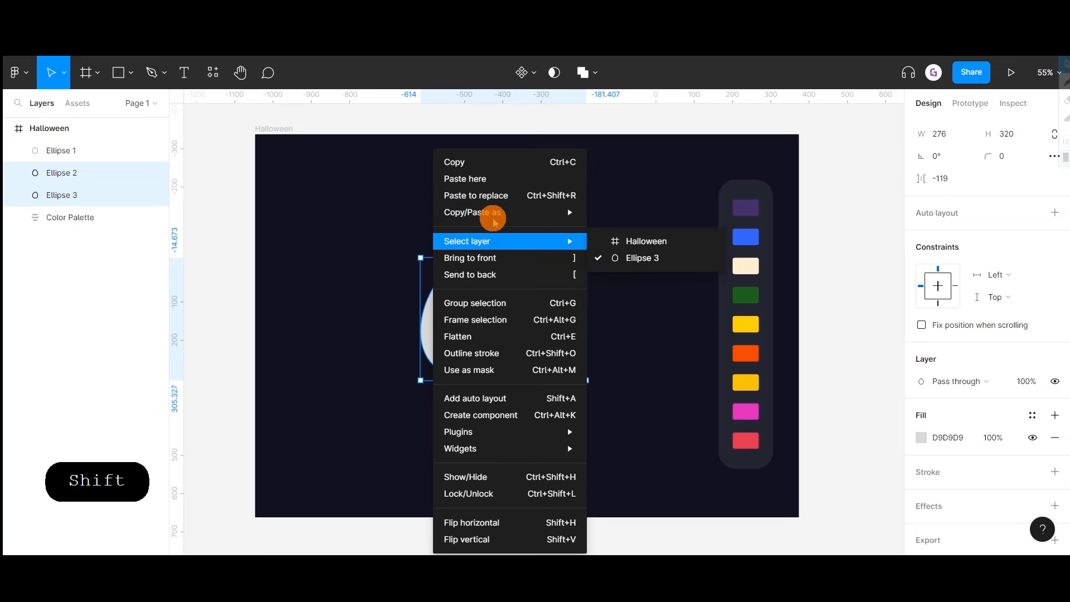
mouse_move(493, 219)
click(633, 289)
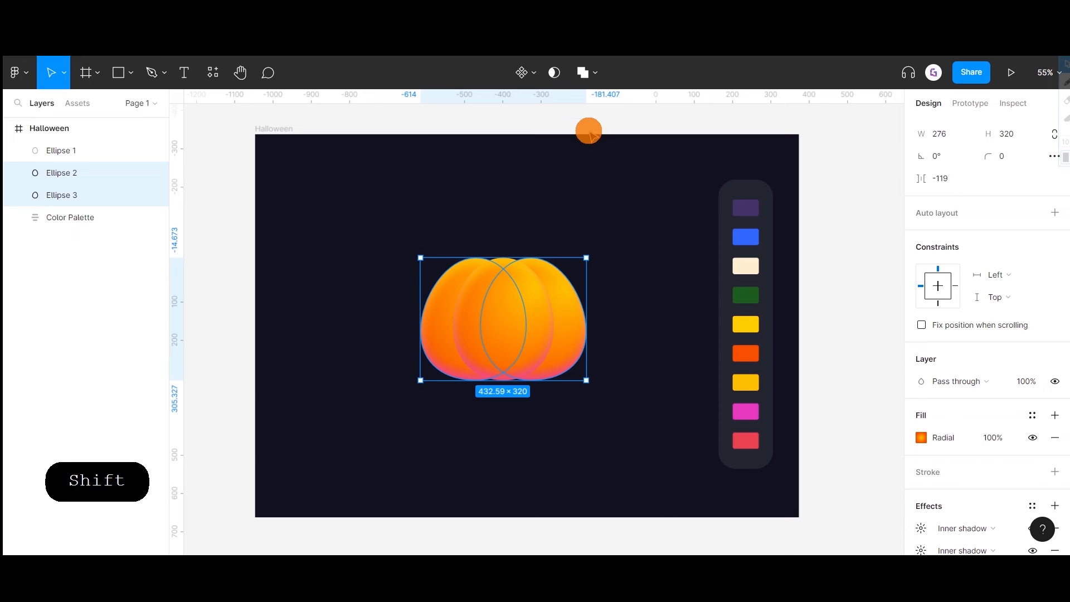
click(579, 111)
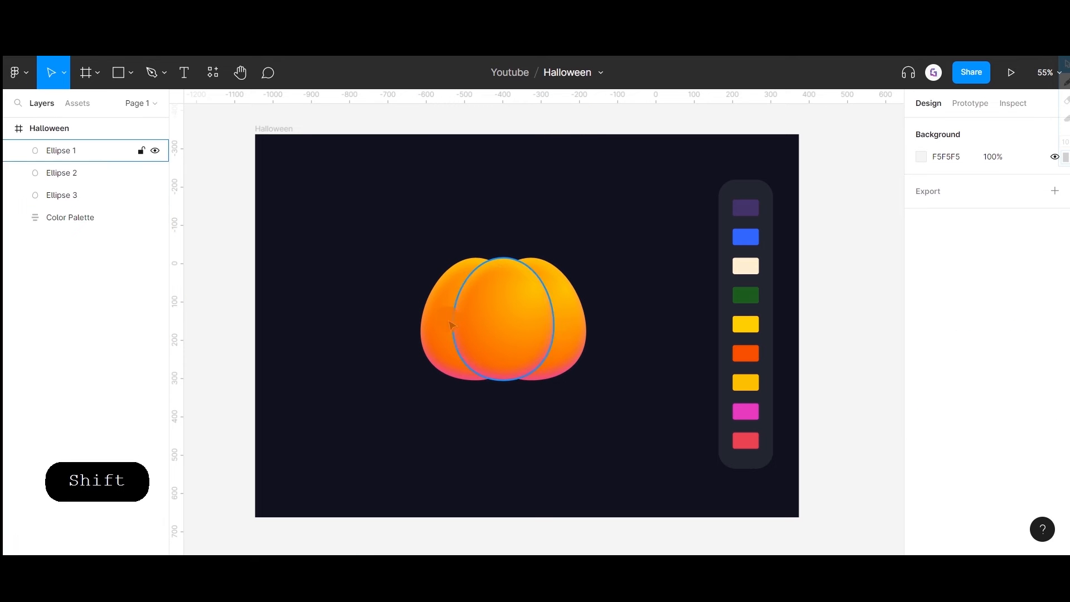
- Draw a curved open stem with the Pen tool from the pumpkin's top centre at X 646.79, Y 332.64 up to X 677.33, Y 257.38
scroll(506, 261, up, 3)
scroll(506, 261, up, 1)
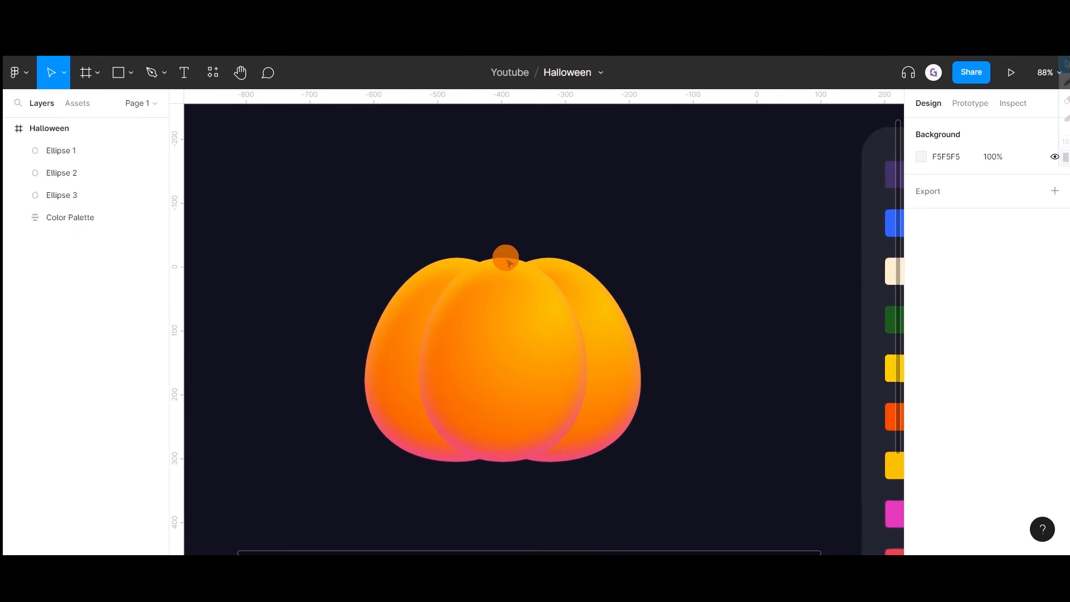
click(165, 73)
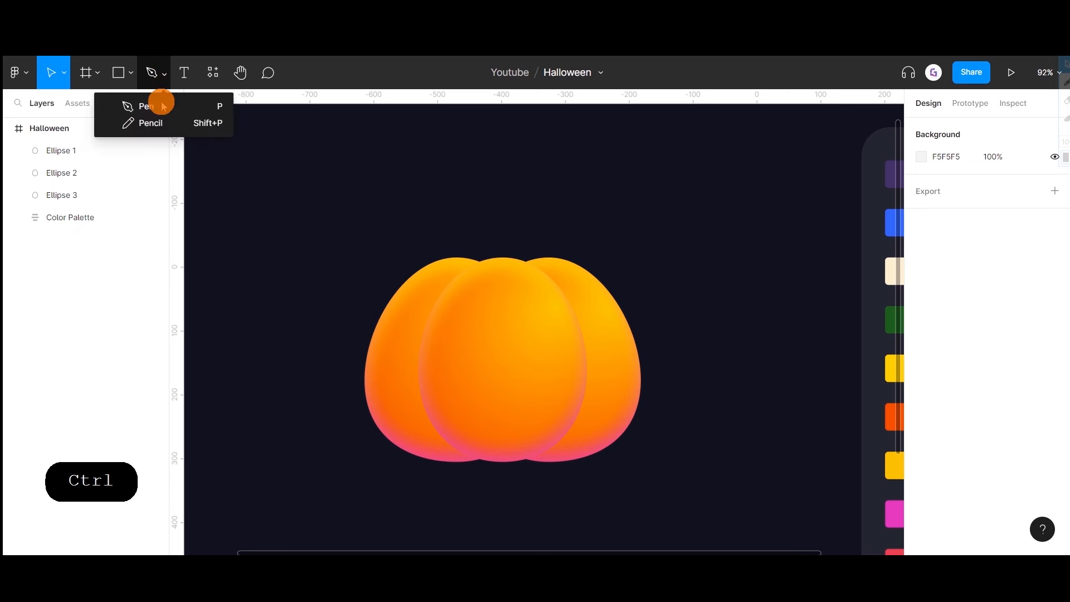
click(159, 102)
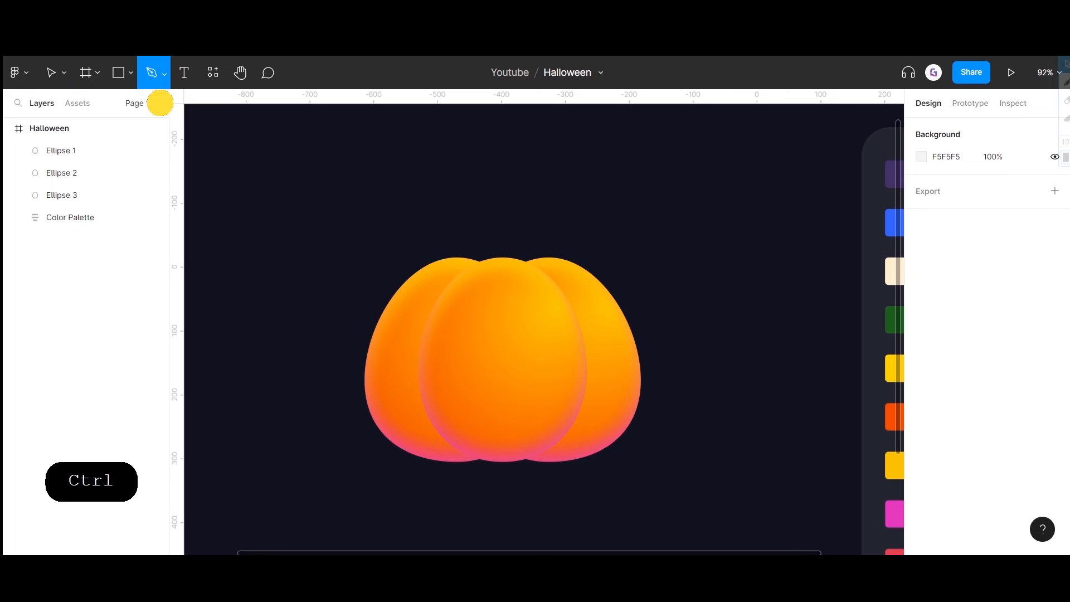
click(501, 263)
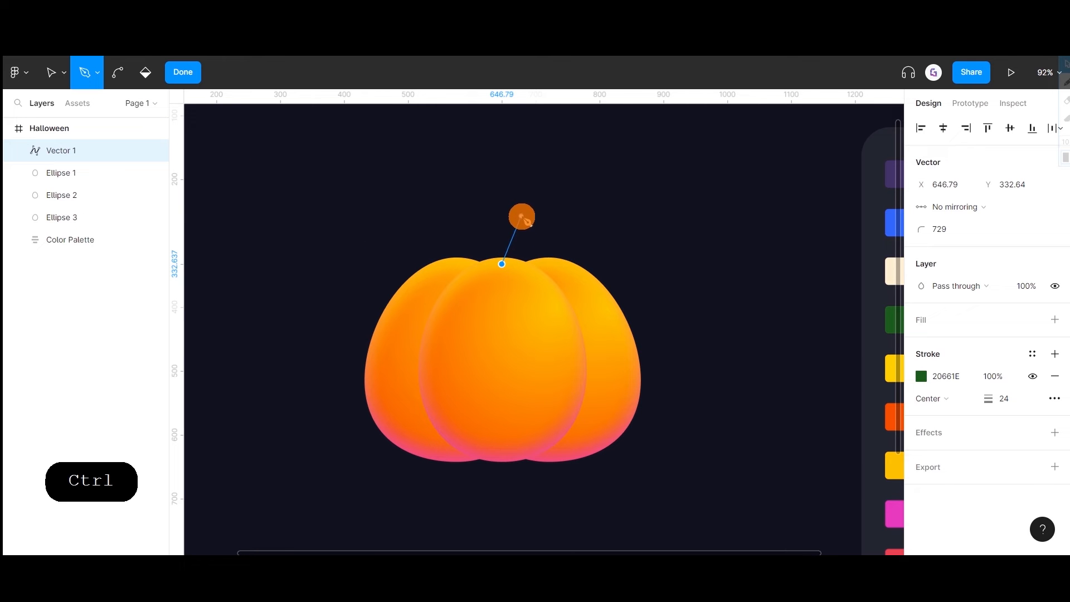
drag(521, 217, 542, 216)
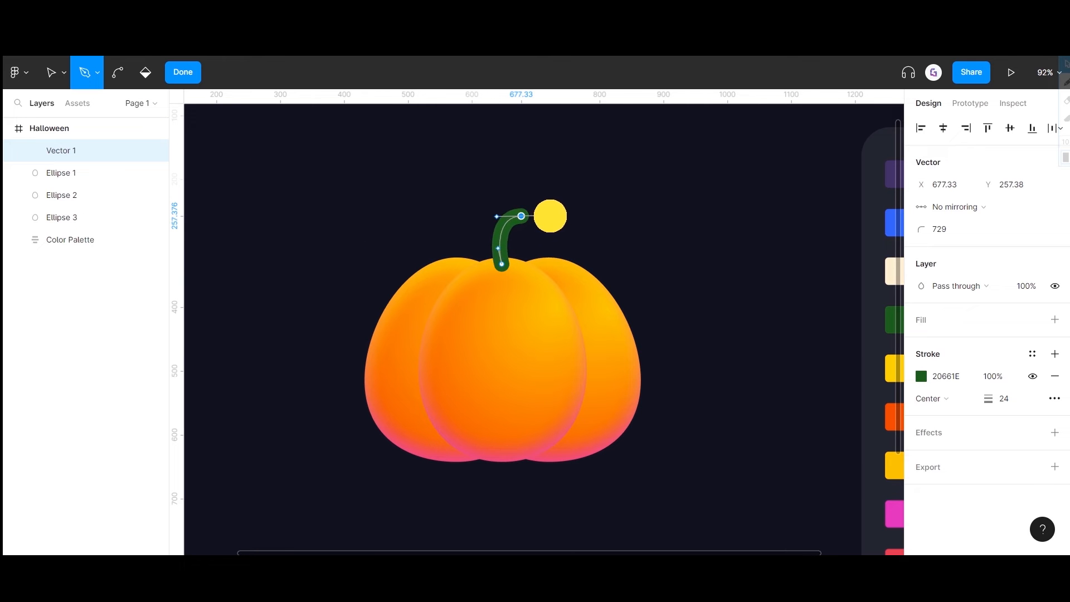
key(Escape)
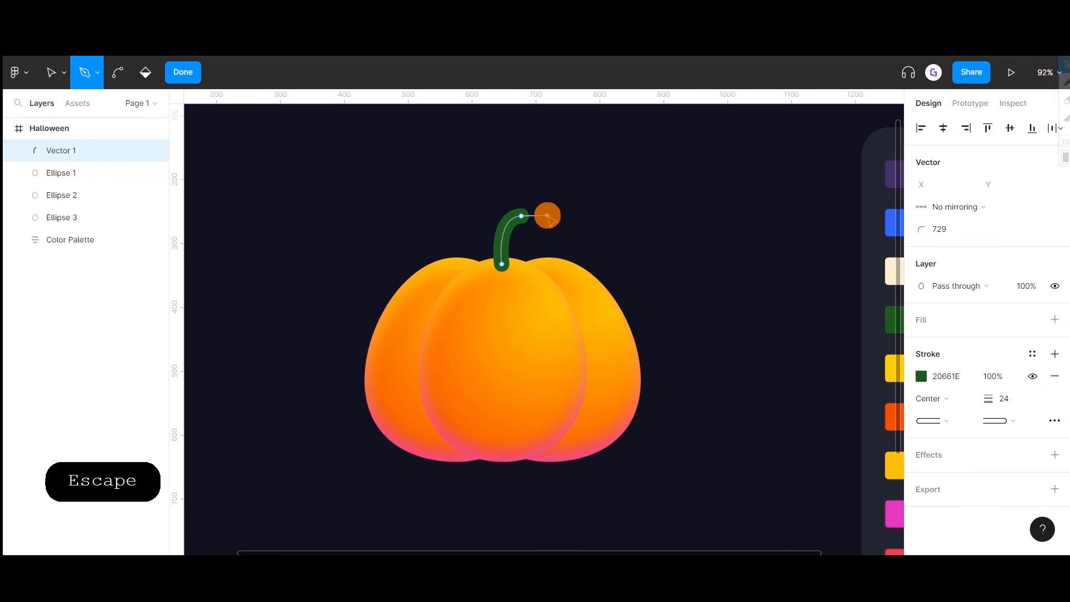
- Add an effect to the stem and change its type to inner shadow
click(967, 464)
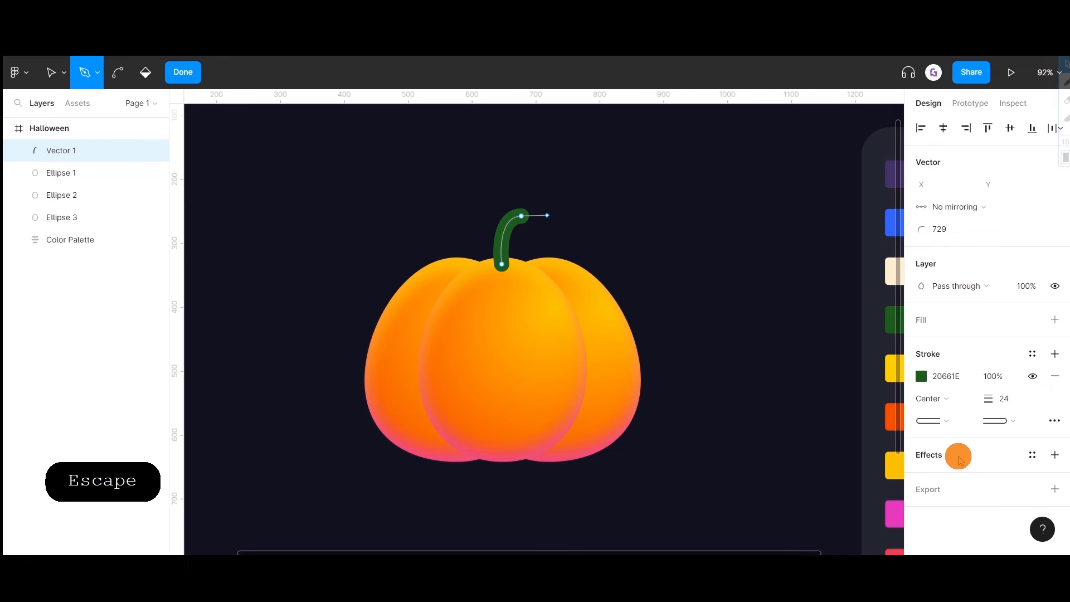
click(959, 460)
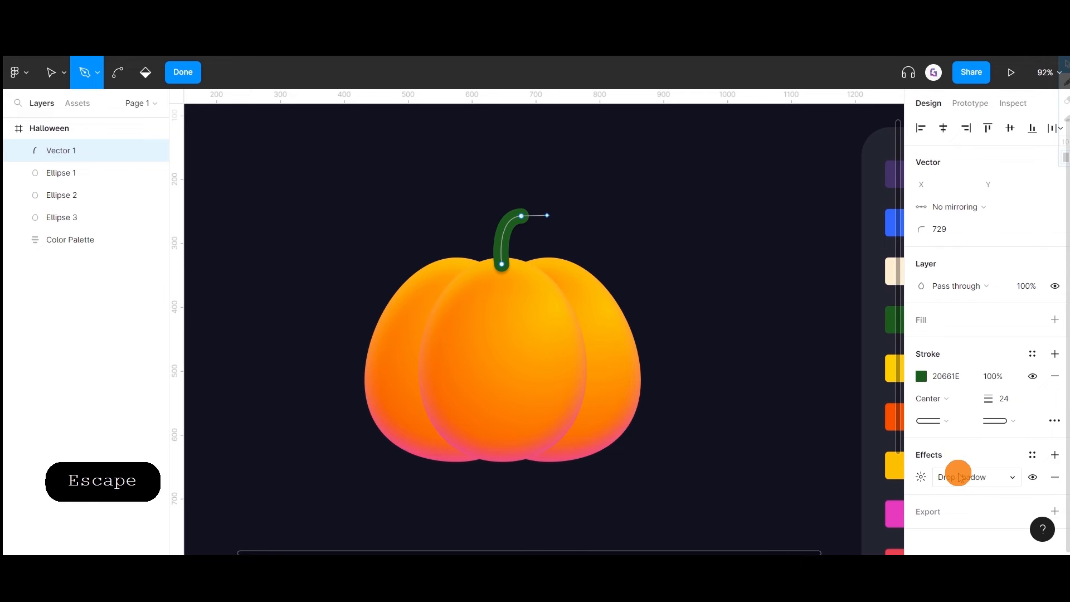
click(958, 476)
click(960, 459)
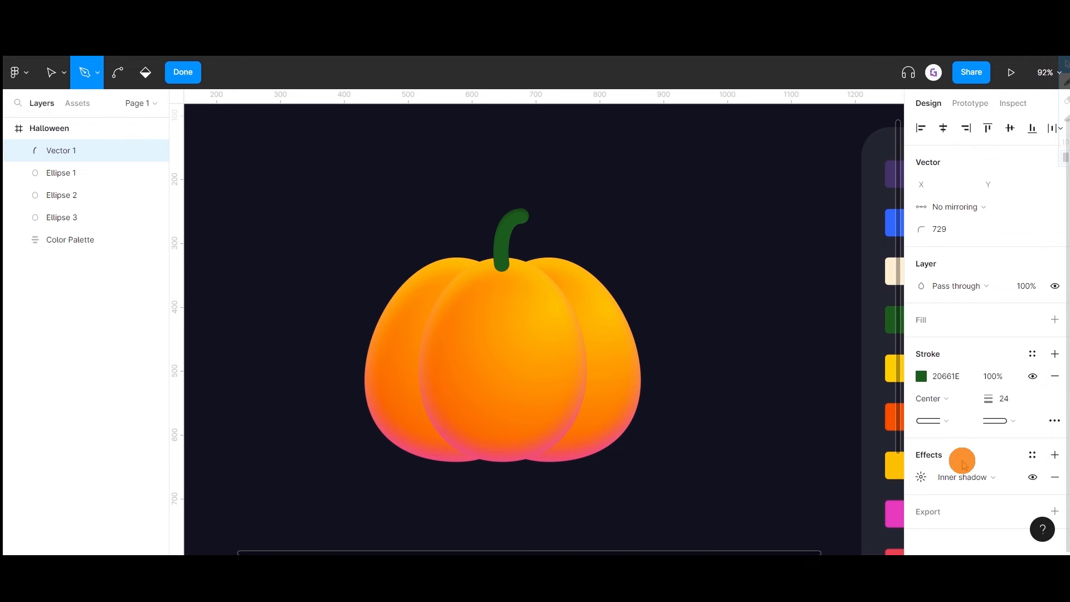
- Set the stem's inner shadow colour to FFF0D4 by sampling the cream palette swatch
click(921, 477)
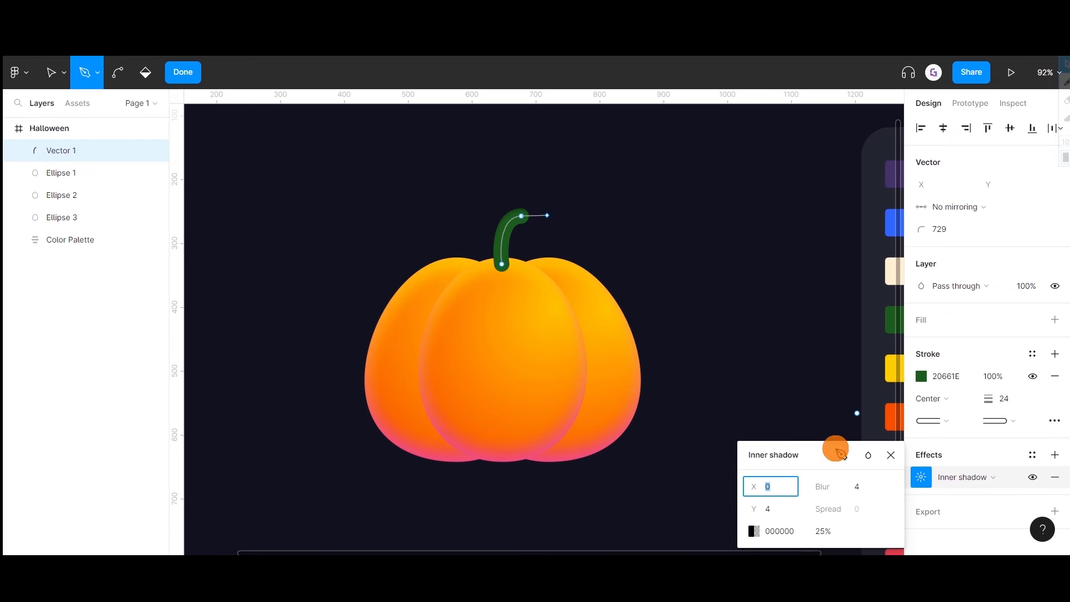
key(space)
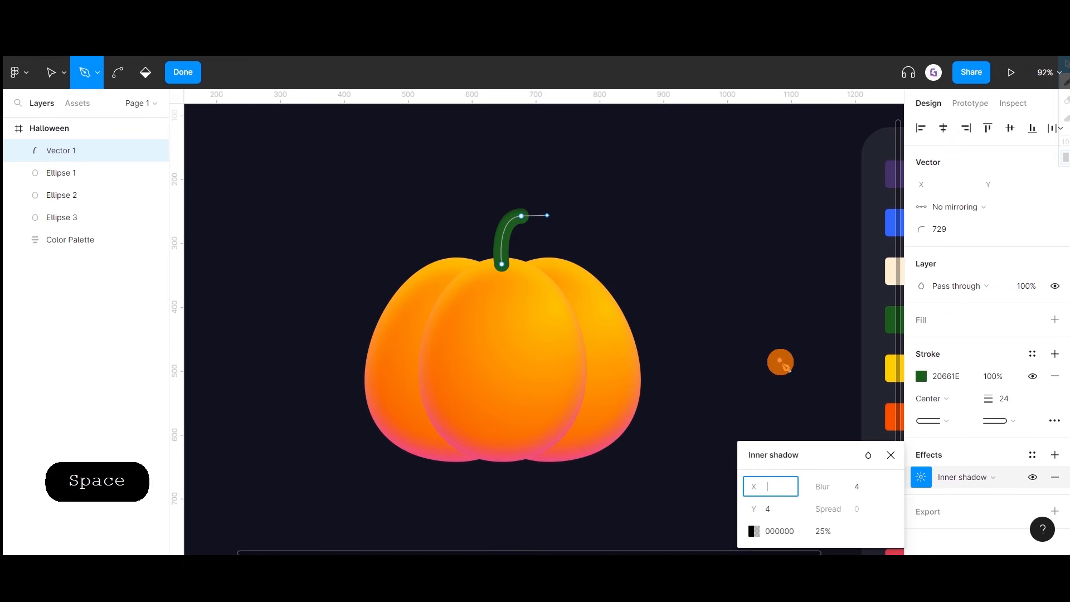
click(890, 455)
drag(845, 401, 793, 400)
key(space)
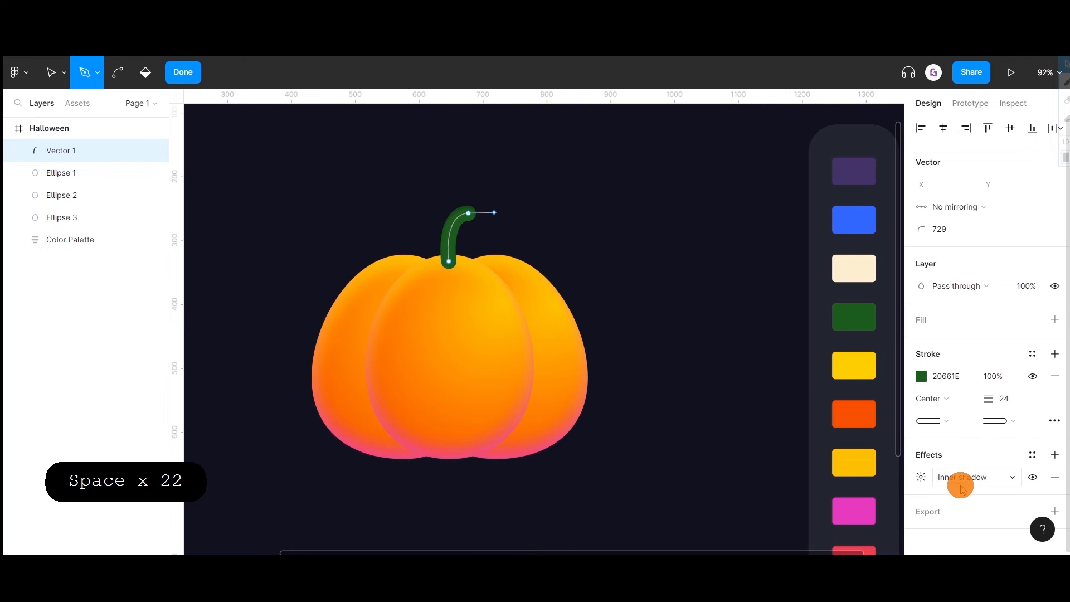
click(921, 477)
click(753, 531)
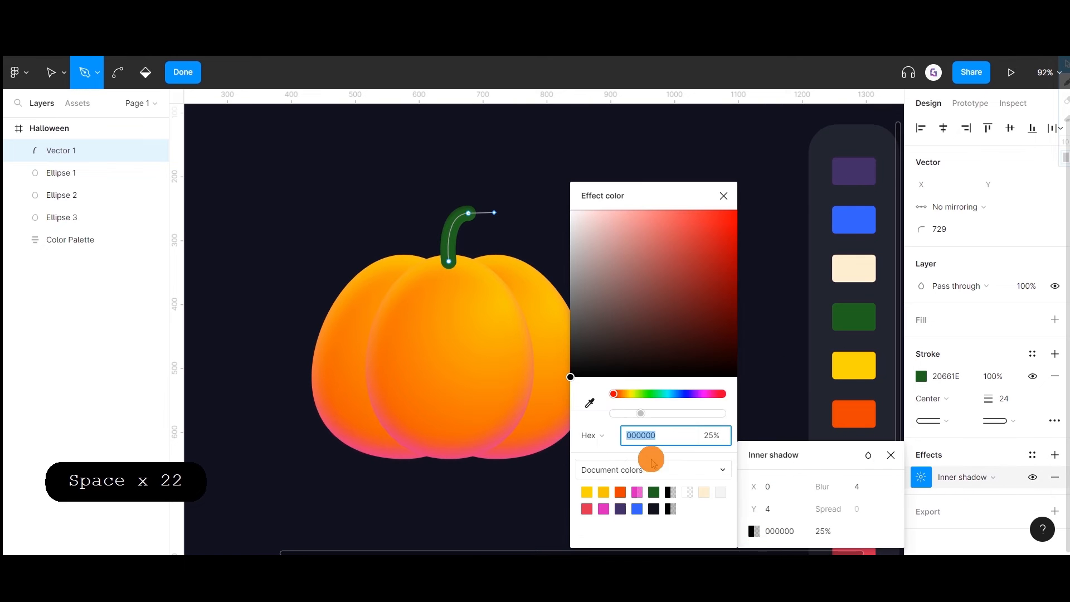
click(590, 402)
click(854, 268)
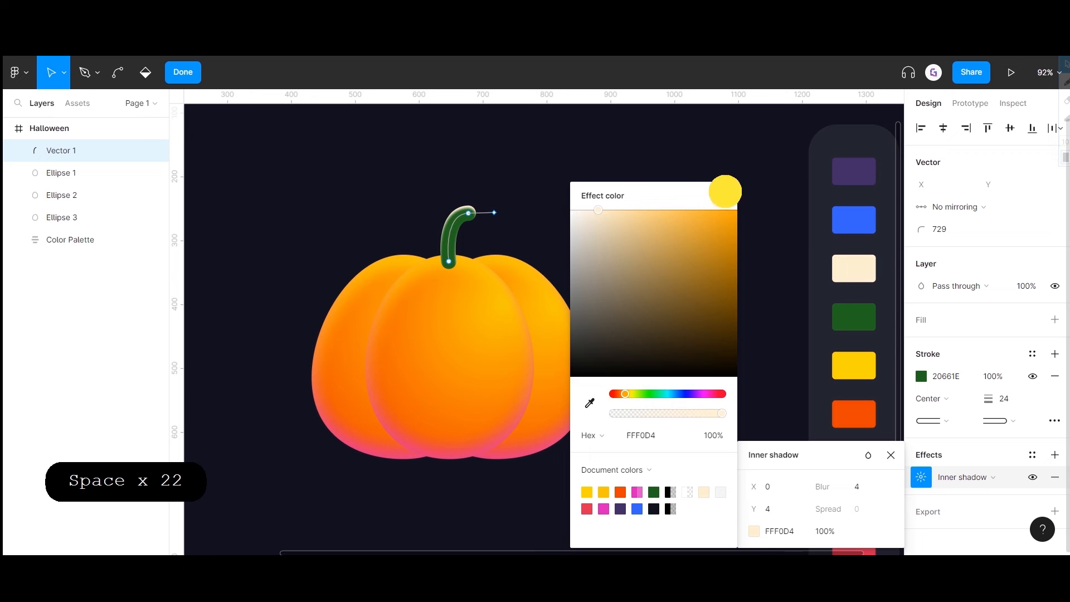
- Set the stem's inner shadow to Y offset -6, blur 12 and 40% opacity
click(723, 196)
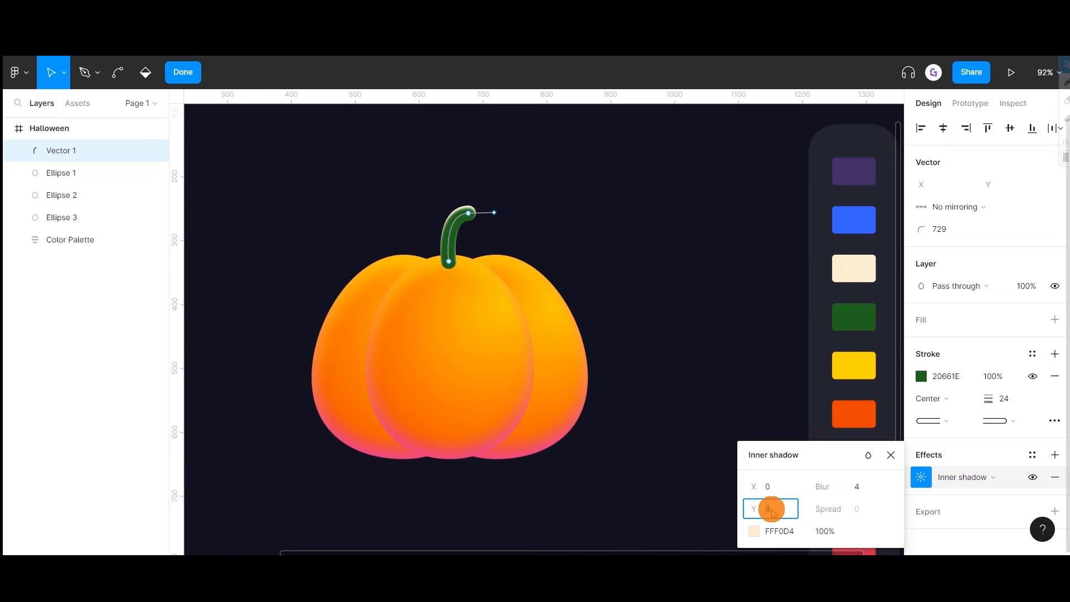
text(-6)
click(864, 487)
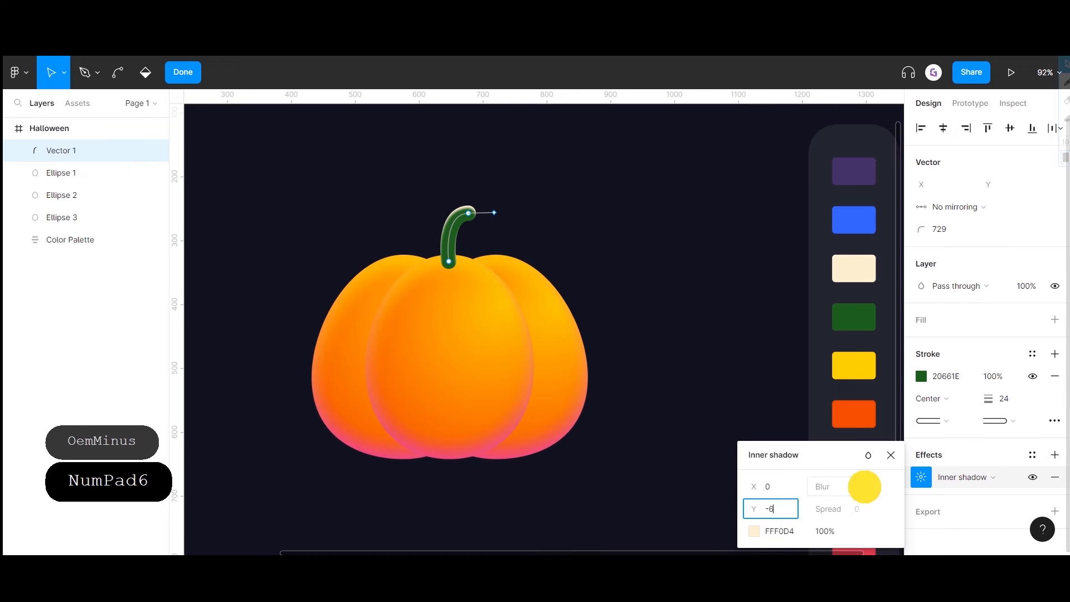
text(12)
click(830, 531)
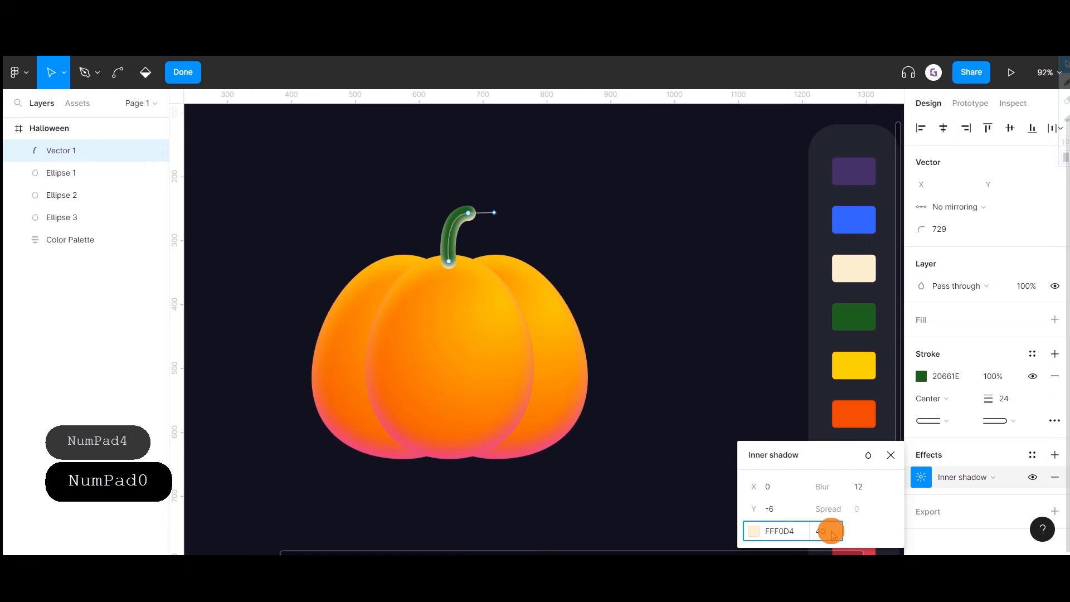
text(40)
key(Return)
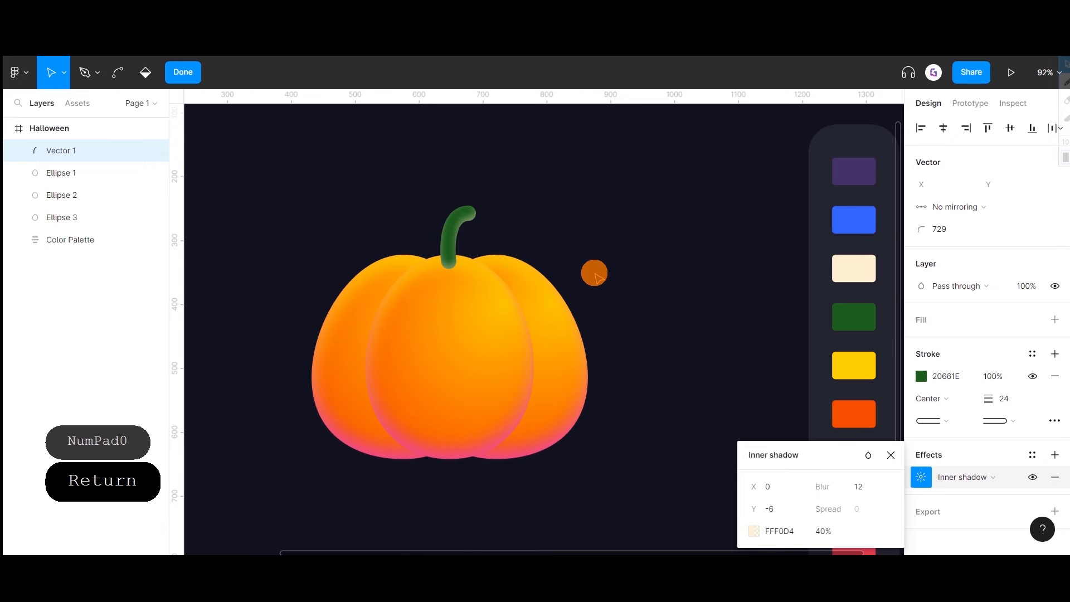
- Finish editing the stem and move its layer below the three pumpkin ellipses
key(Return)
drag(49, 147, 60, 217)
click(339, 191)
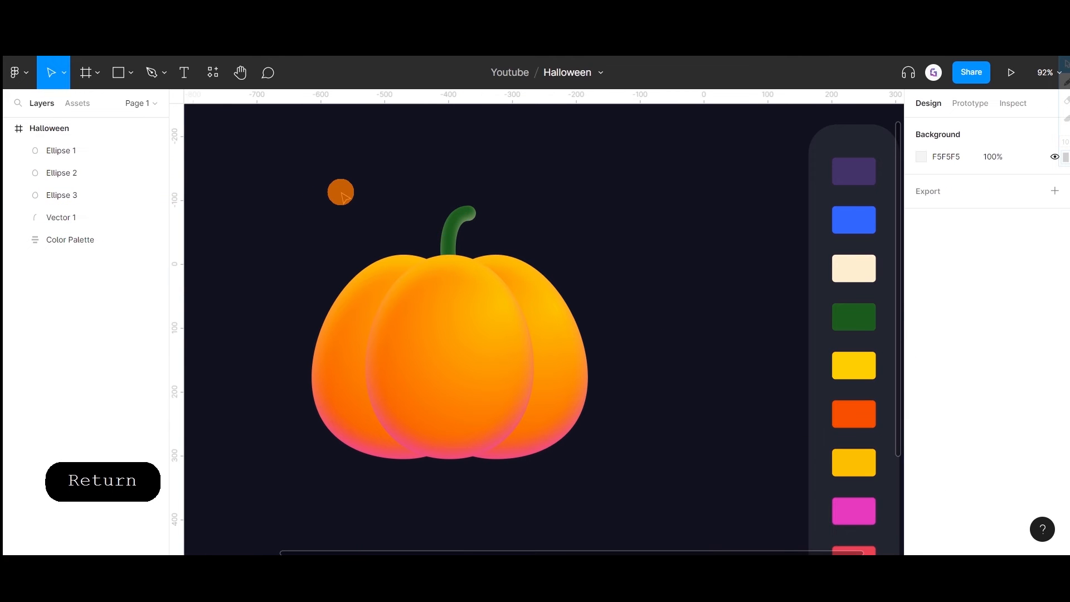
- Draw a circle about 103 px wide low on the middle ellipse and cut it to its lower half with a 50% sweep
key(space)
drag(477, 340, 507, 327)
scroll(491, 343, up, 3)
click(128, 73)
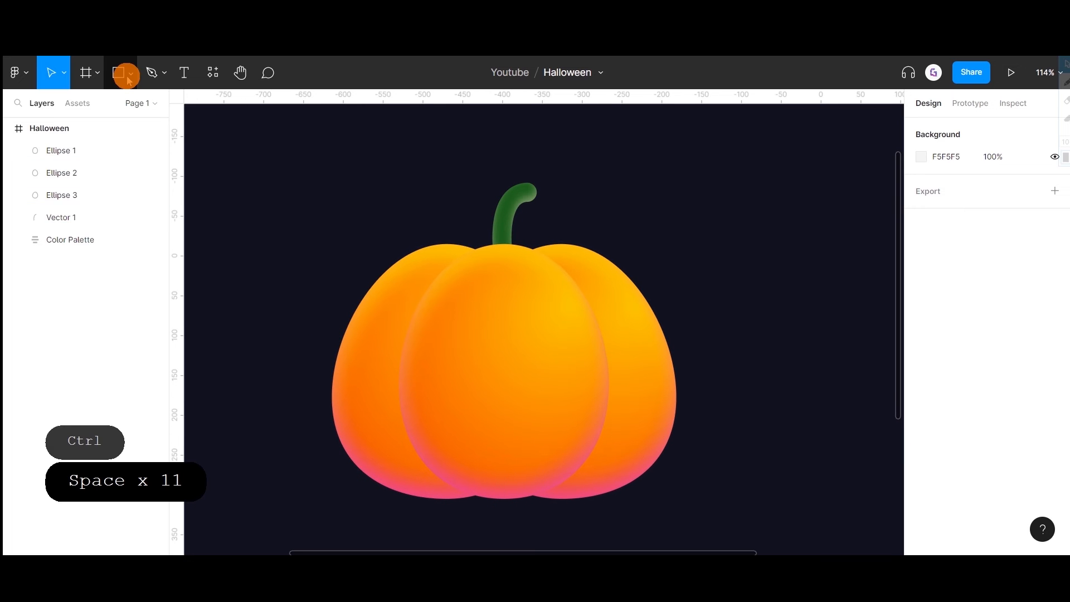
click(148, 157)
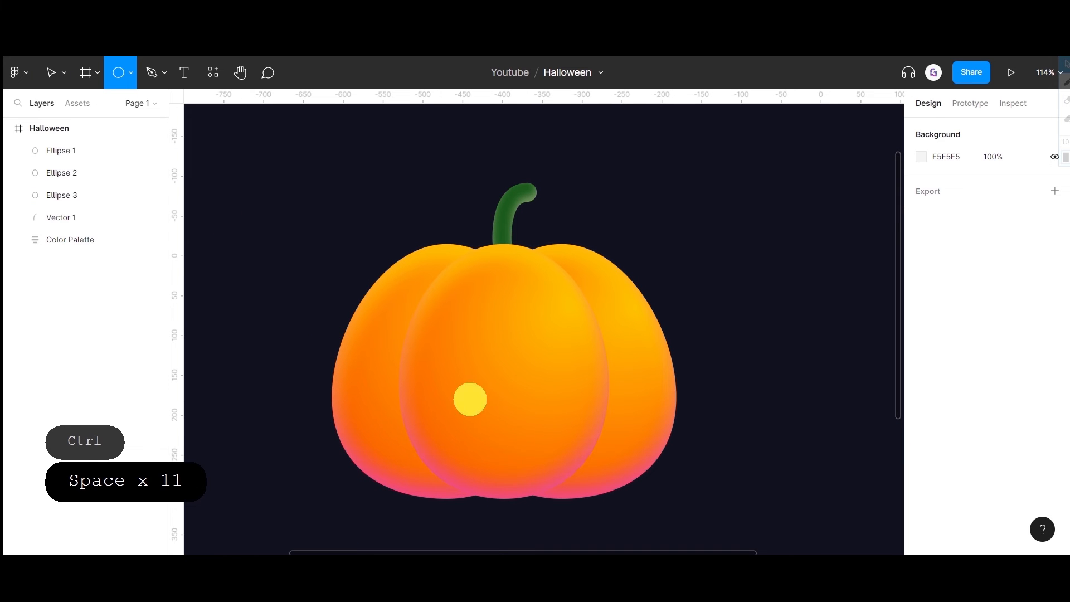
mouse_move(469, 399)
mouse_down()
mouse_move(547, 461)
mouse_move(550, 482)
mouse_up()
key(shift)
mouse_move(515, 448)
mouse_down()
mouse_move(506, 426)
mouse_move(534, 414)
mouse_move(530, 389)
mouse_move(509, 383)
mouse_move(480, 411)
mouse_up()
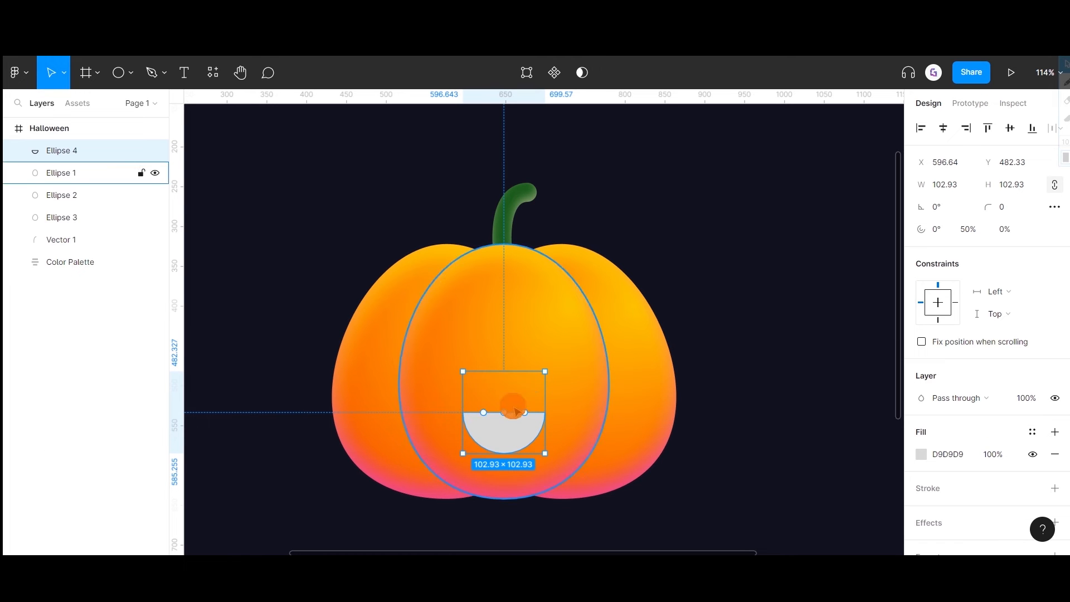
- Resize the half-circle mouth to 106 wide by 98 high and shift it to X 592.6
click(1029, 190)
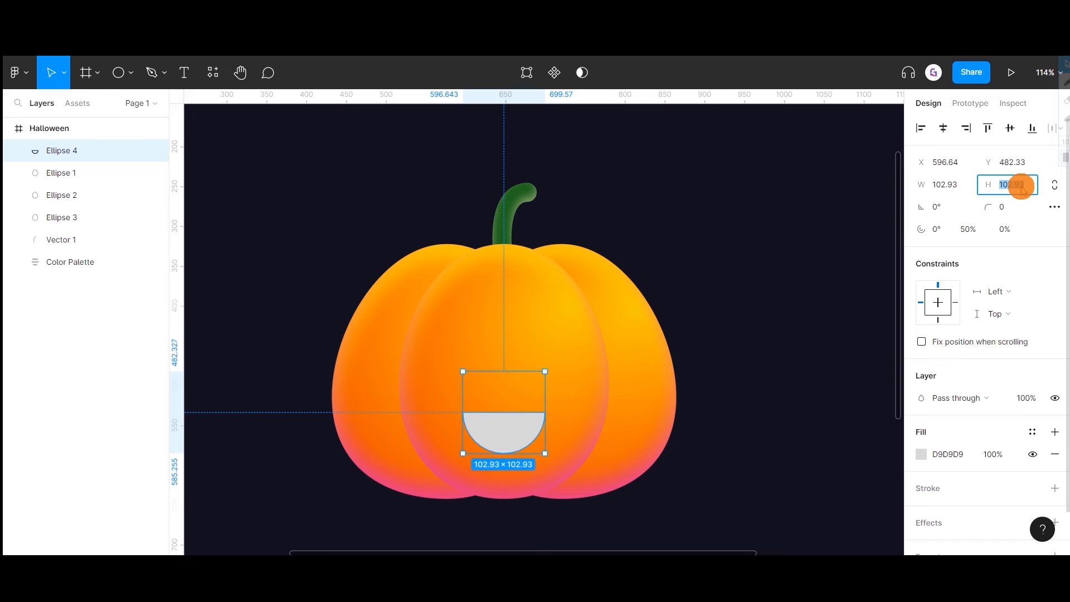
text(98)
key(Return)
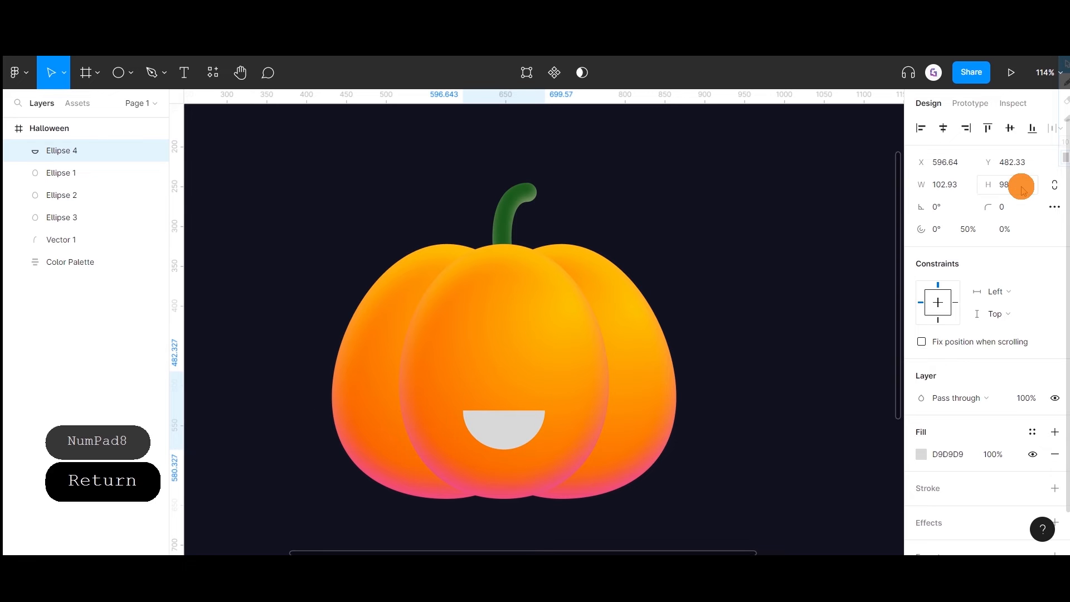
click(959, 188)
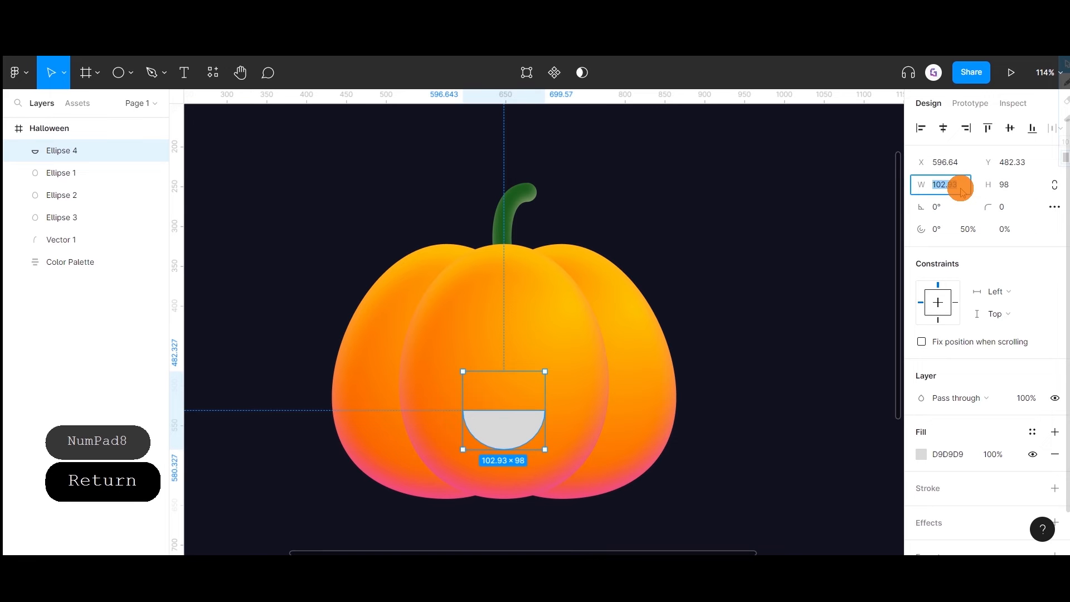
text(10)
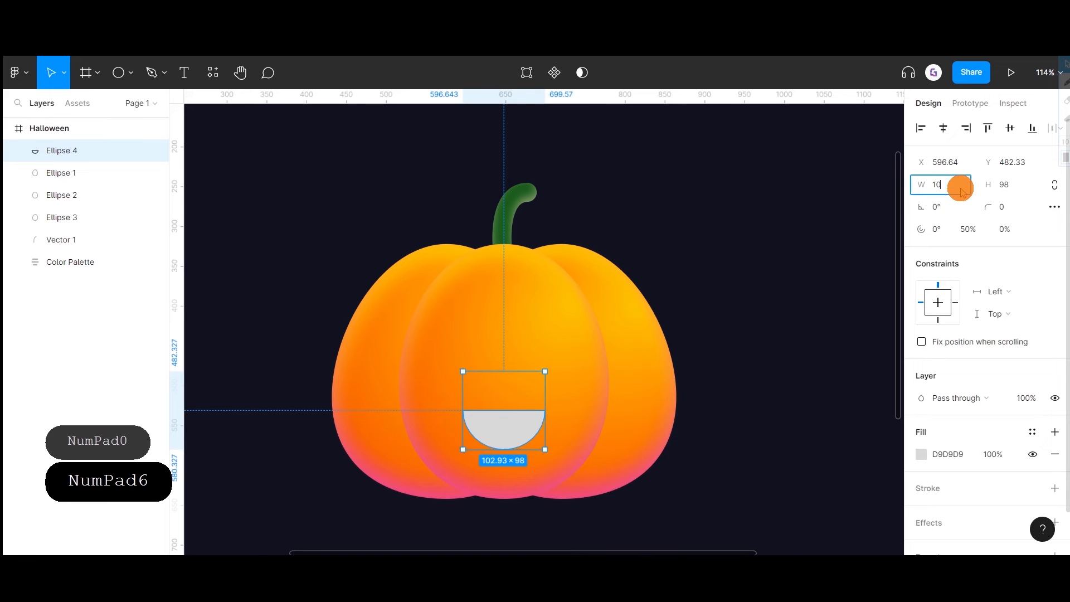
text(6)
key(Return)
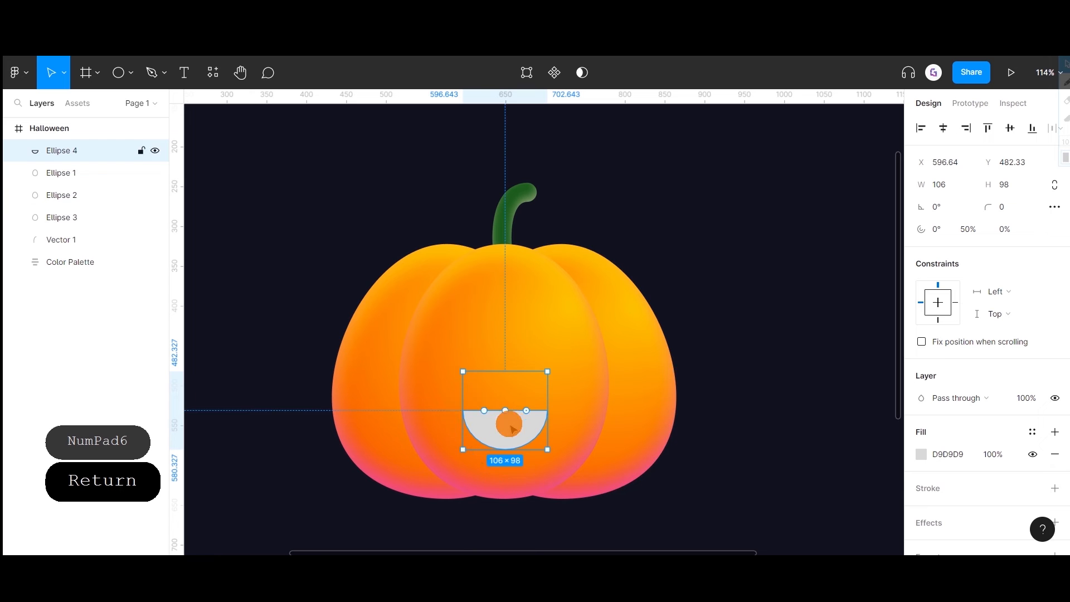
drag(510, 421, 506, 425)
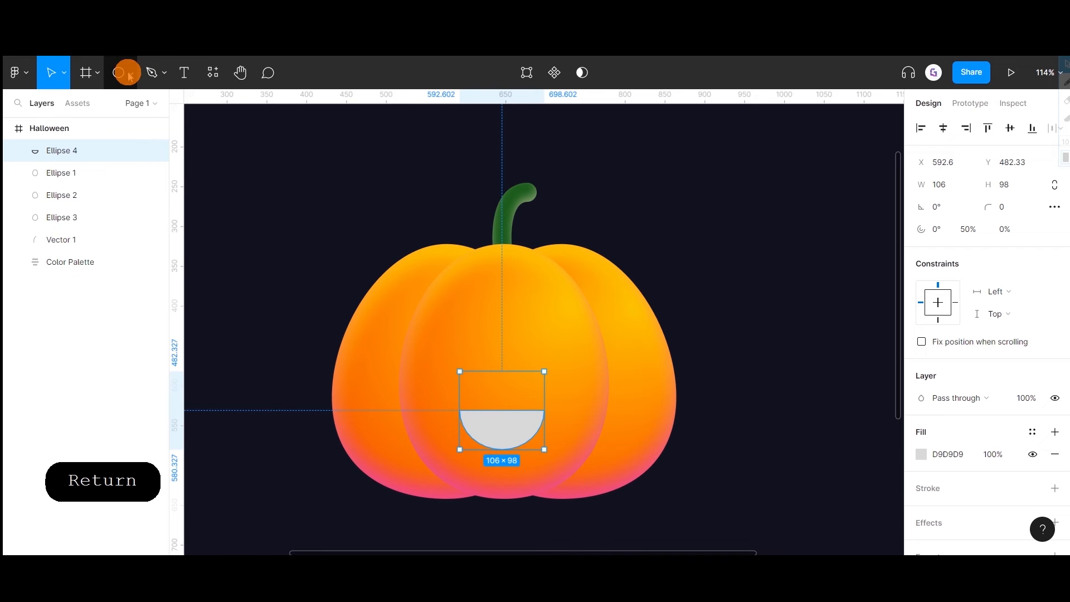
- Round the corners of the half-circle mouth with a radius of 2
click(1007, 206)
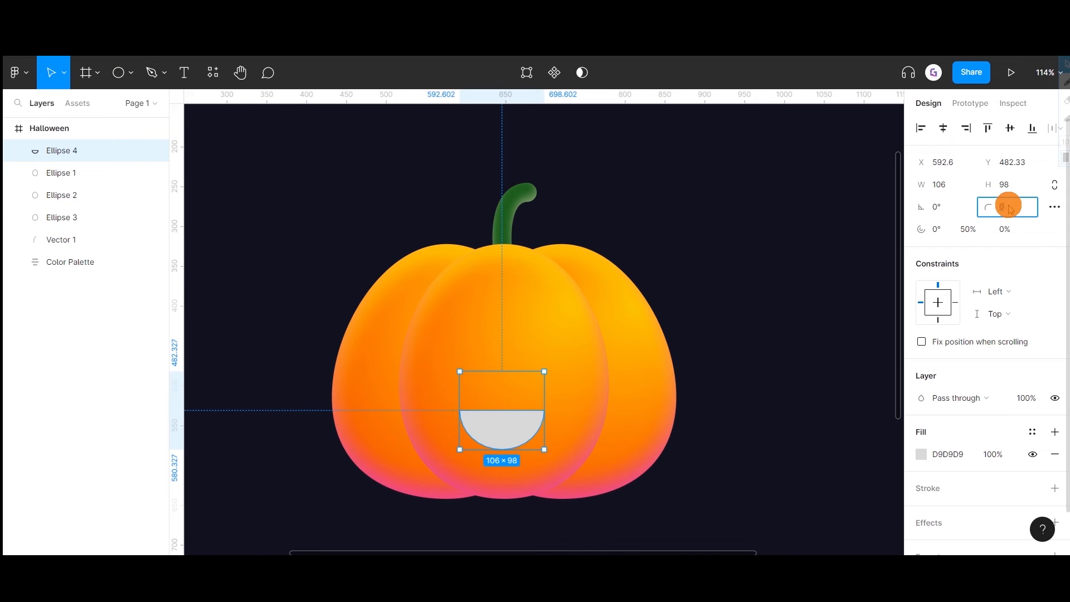
text(2)
key(Return)
- Fill the mouth with cream FFF0D4 sampled from the colour palette
scroll(534, 425, up, 5)
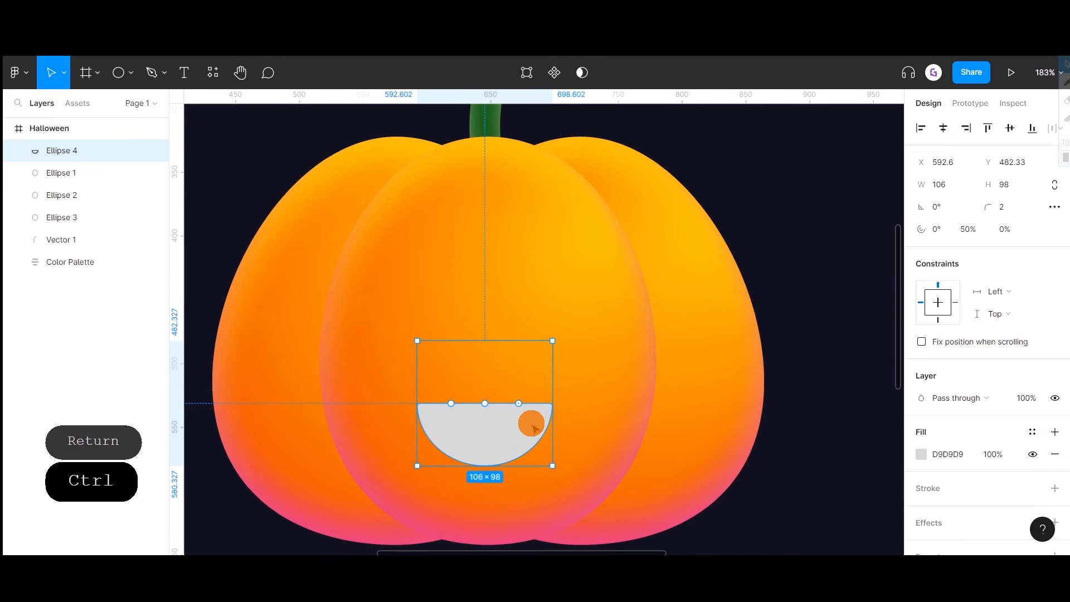
key(space)
drag(509, 435, 540, 403)
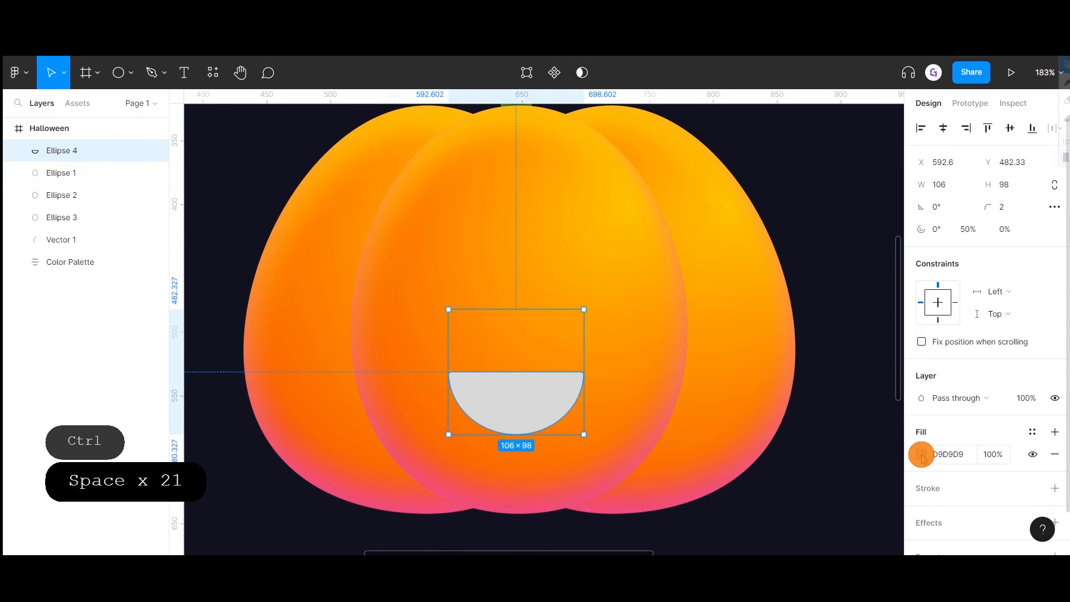
scroll(757, 329, down, 3)
key(space)
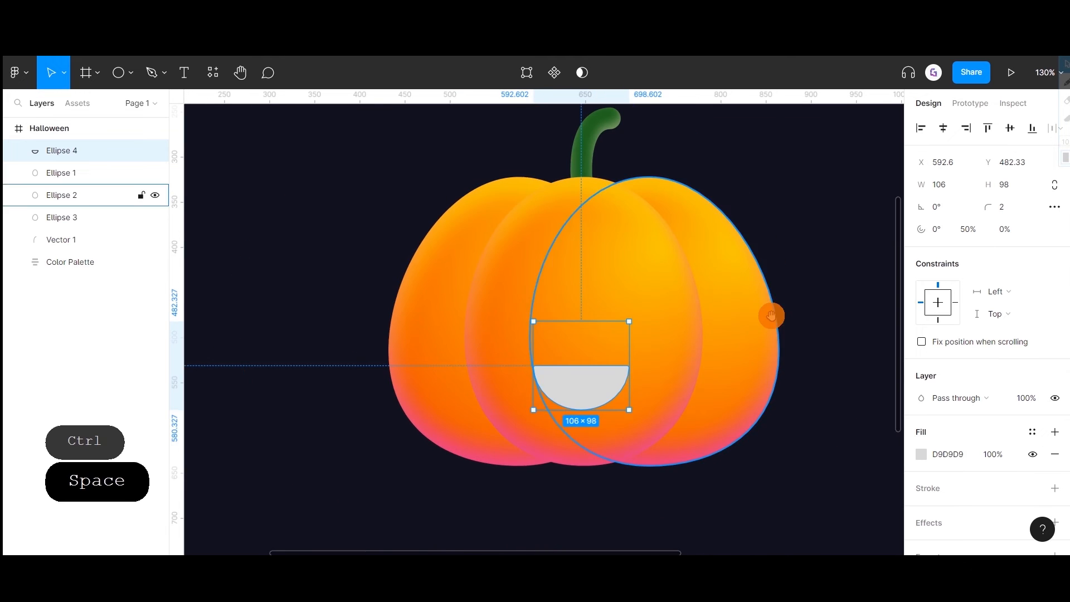
drag(768, 313, 547, 353)
scroll(547, 355, down, 5)
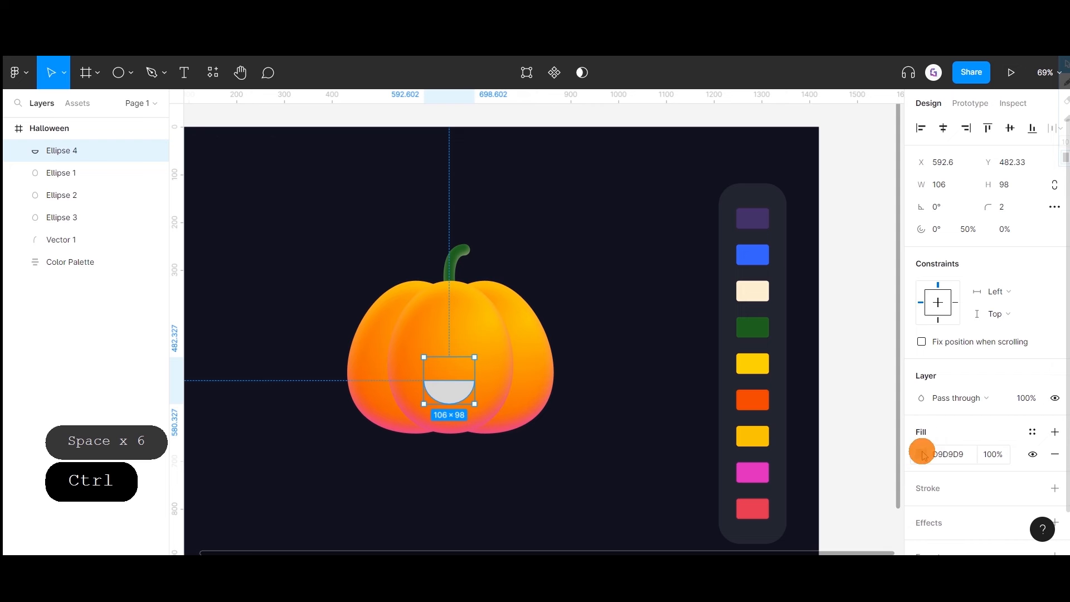
click(922, 454)
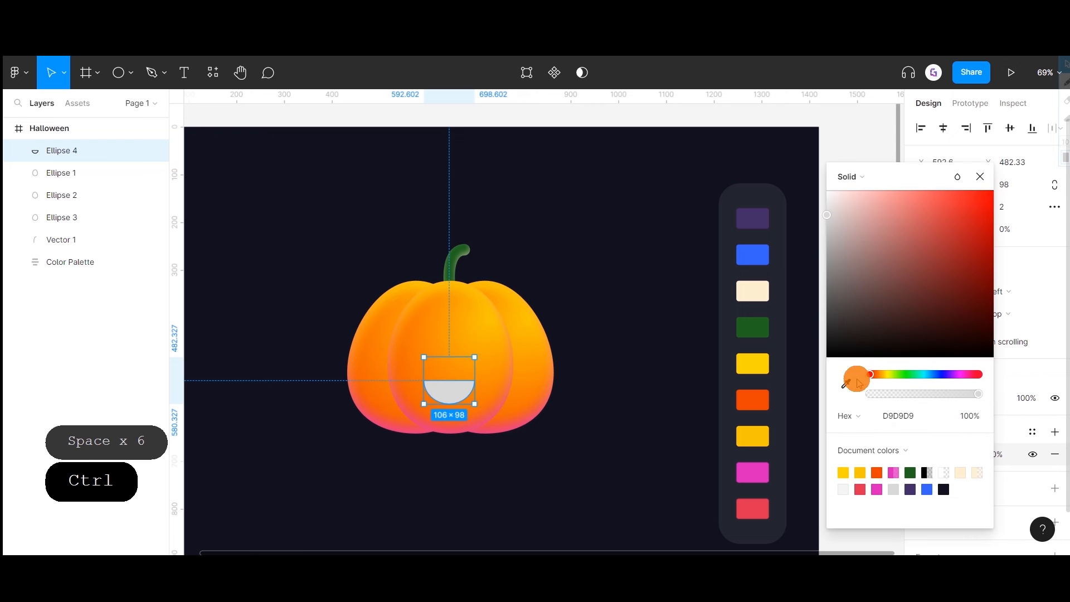
click(845, 383)
click(758, 290)
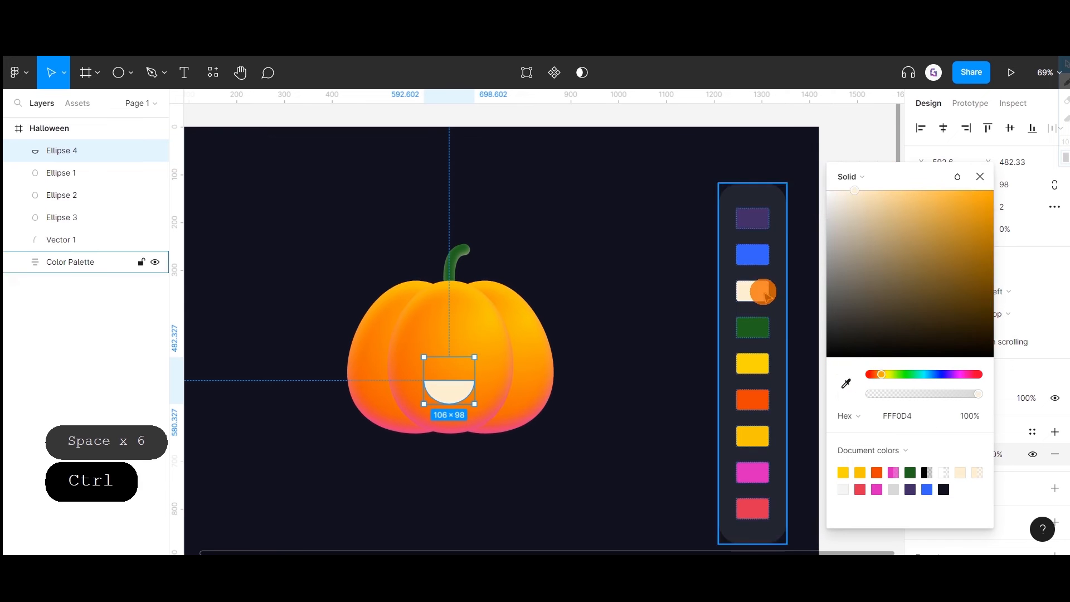
click(980, 176)
- Add a drop shadow to the mouth and colour it FDC700 by sampling the amber palette swatch
scroll(964, 423, down, 1)
click(938, 471)
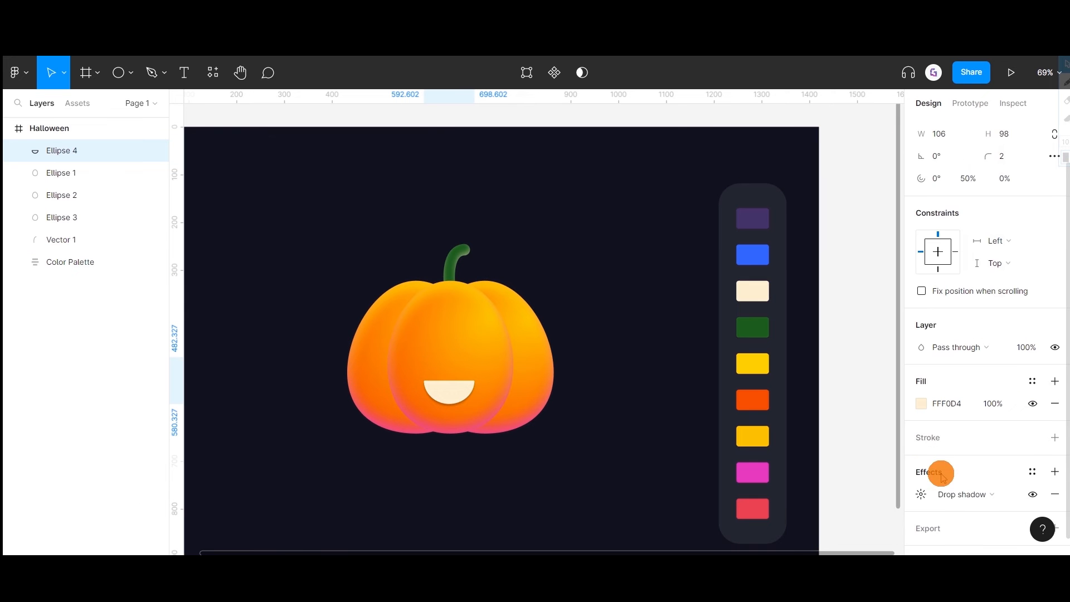
click(938, 494)
click(920, 493)
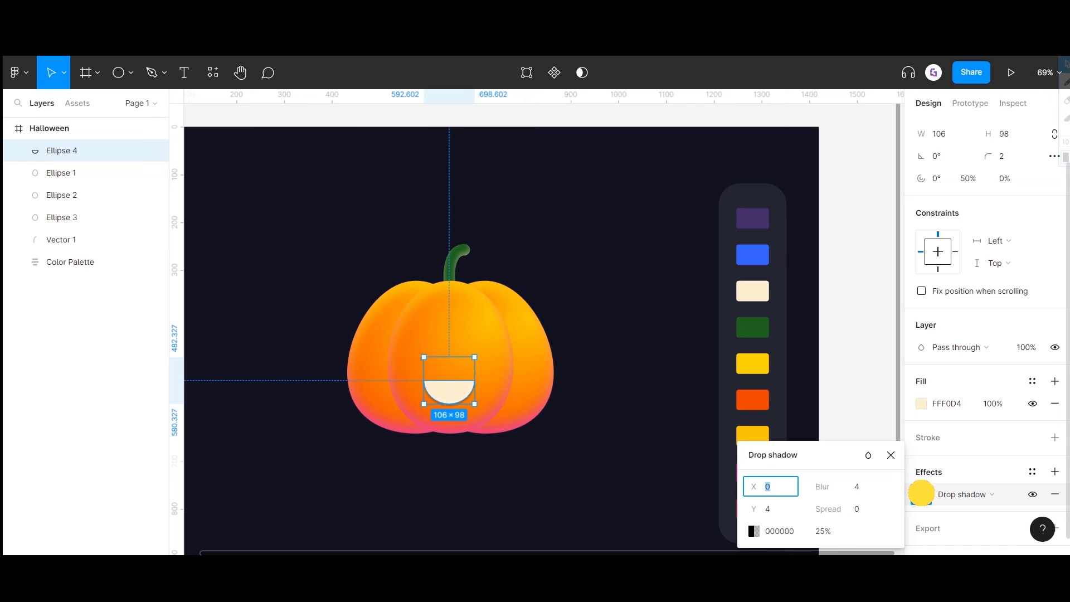
click(755, 531)
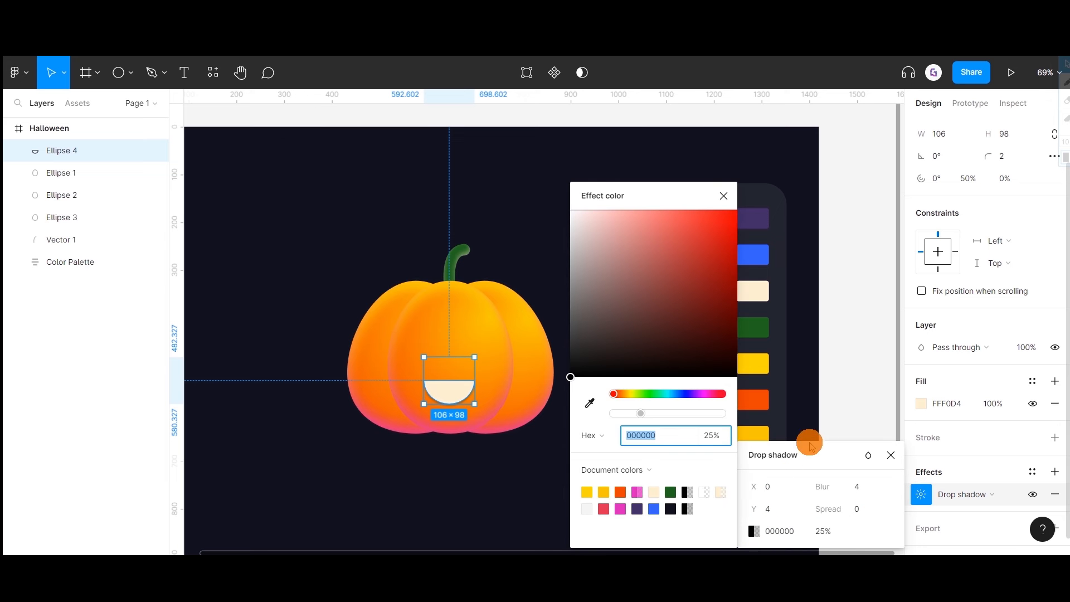
click(588, 403)
click(753, 428)
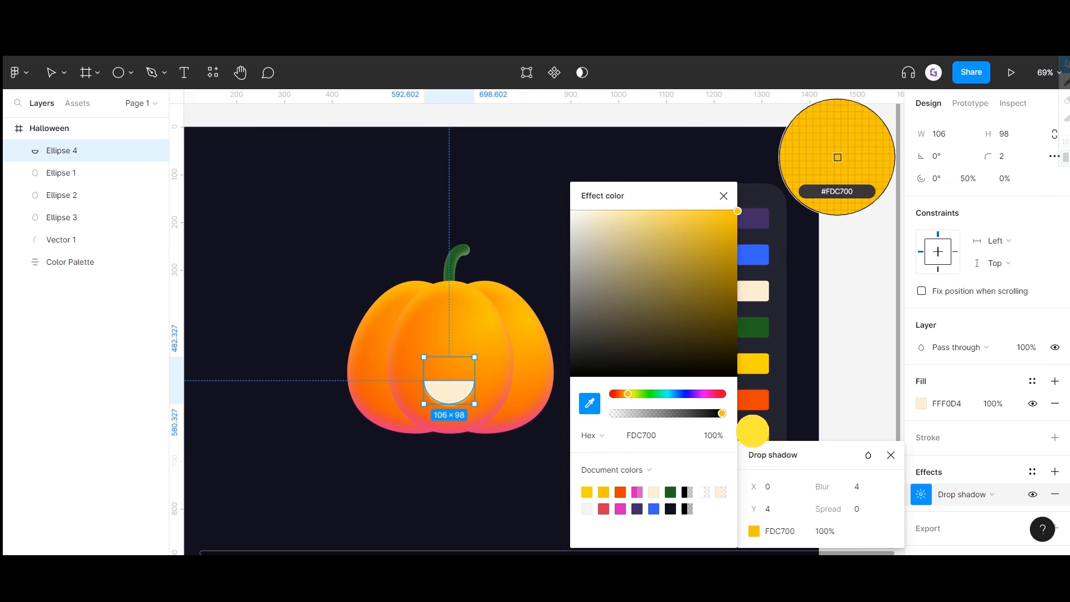
- Set the mouth's drop shadow to Y offset 0 and blur 36, leaving the mouth deselected
click(777, 489)
click(773, 511)
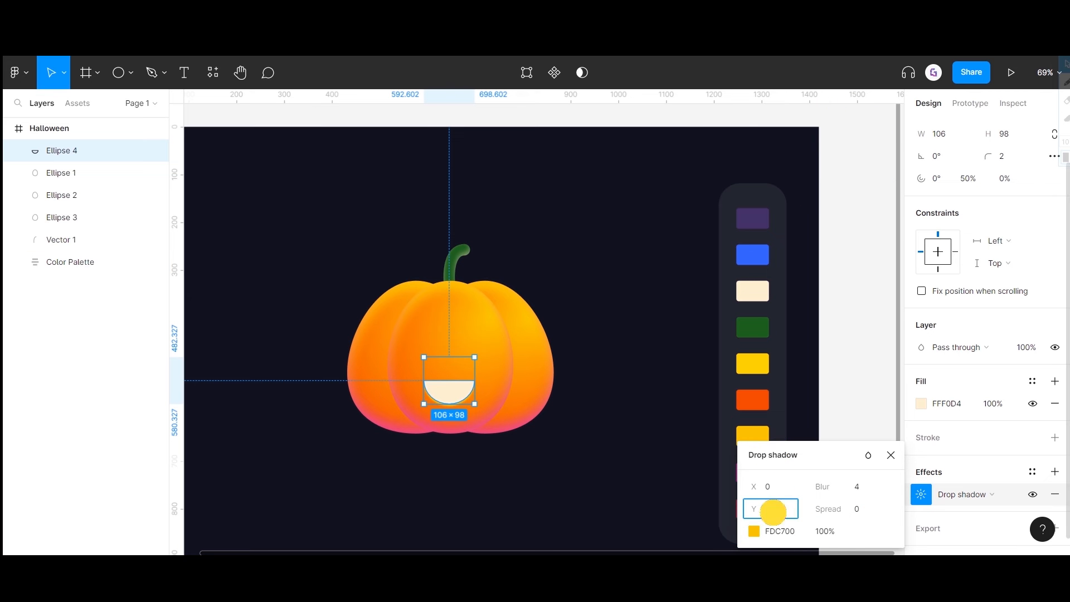
text(0)
key(Return)
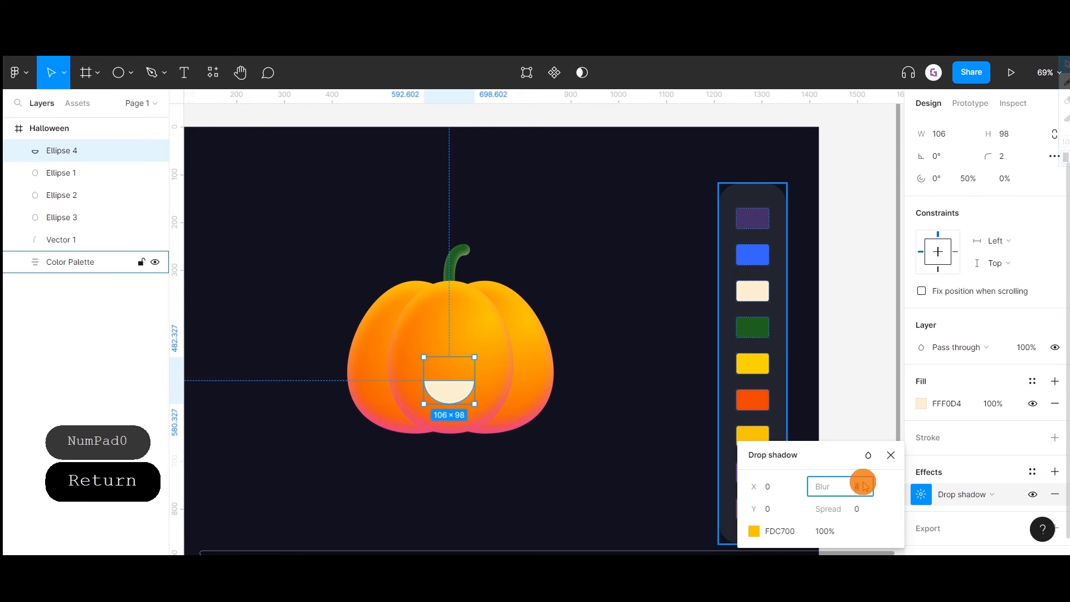
text(36)
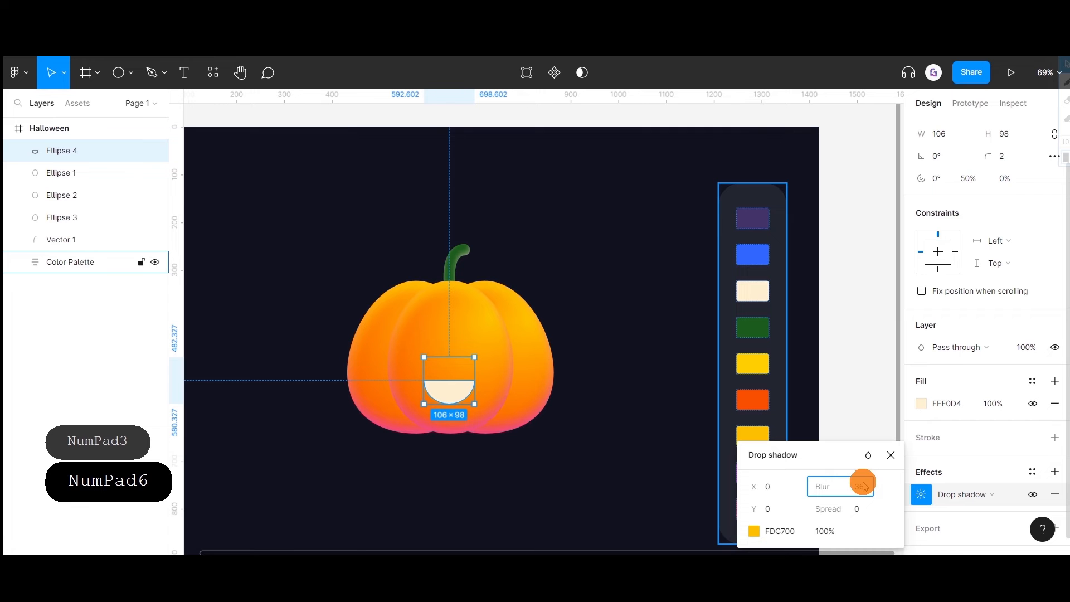
click(865, 415)
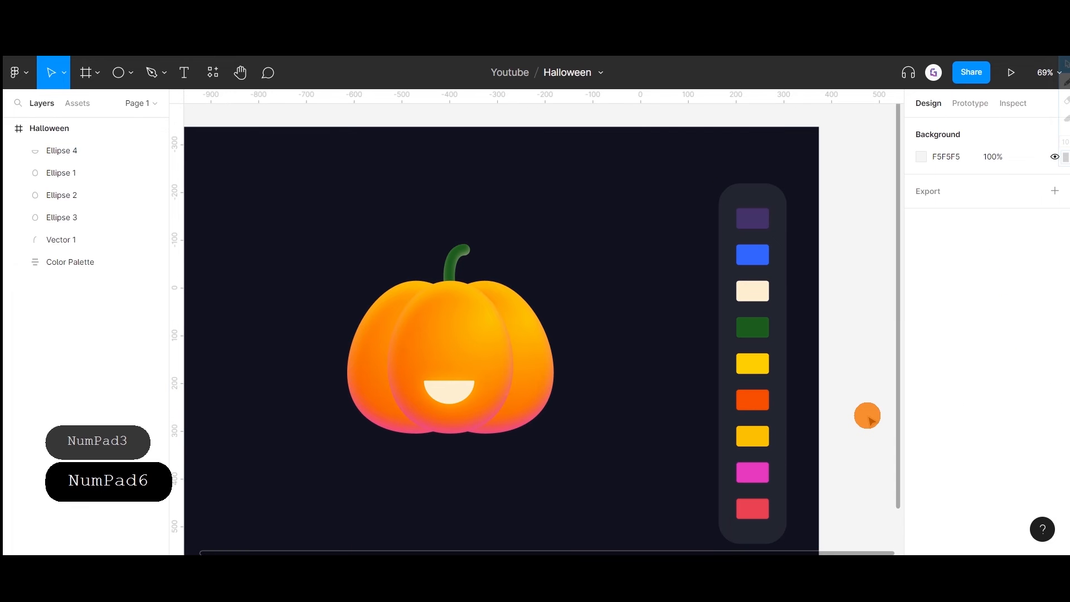
- Draw a small rectangle about 18 by 19 px just above the mouth's flat upper edge
scroll(418, 346, up, 5)
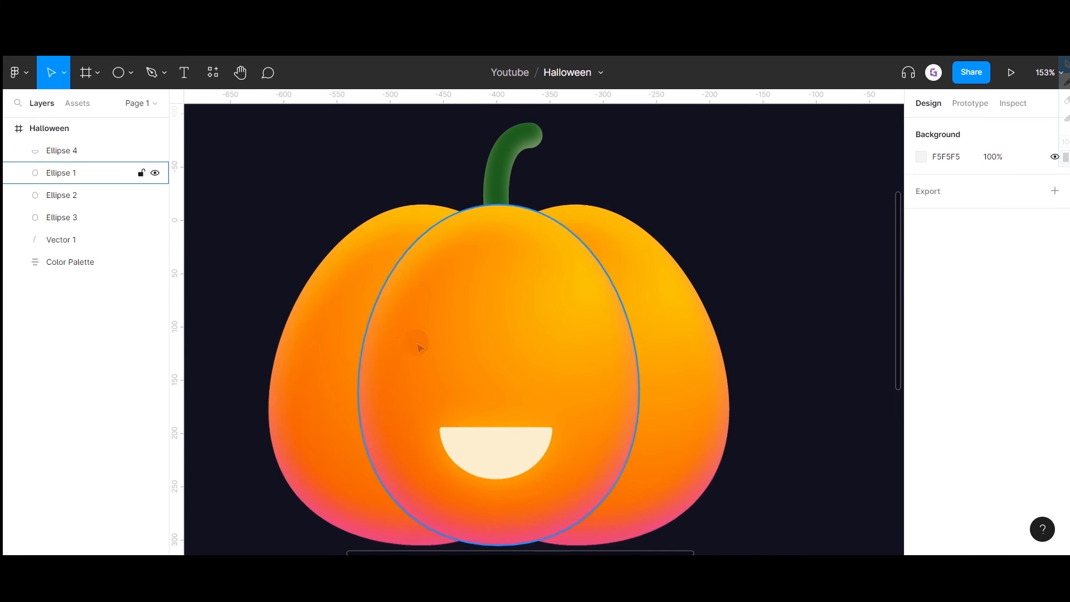
key(space)
mouse_move(526, 377)
mouse_down()
mouse_move(530, 360)
mouse_move(542, 373)
mouse_up()
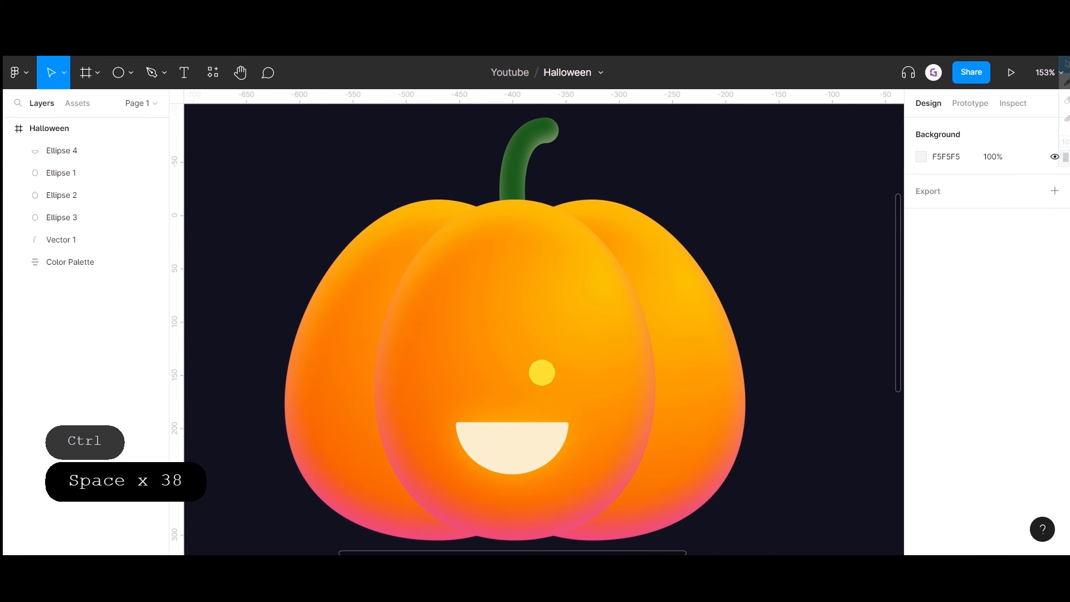
click(130, 73)
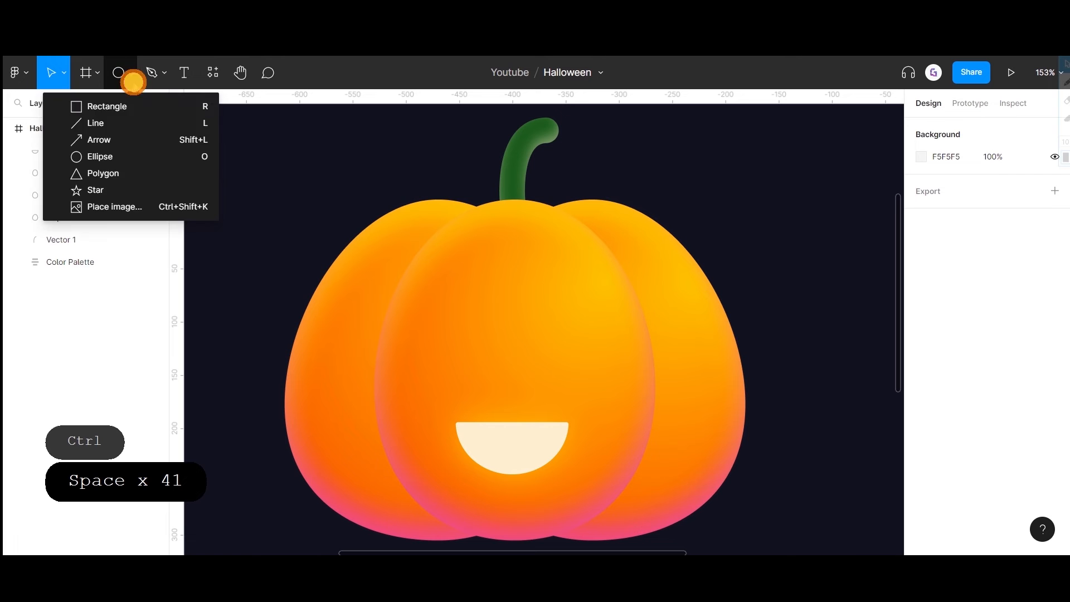
click(106, 106)
drag(482, 388, 500, 407)
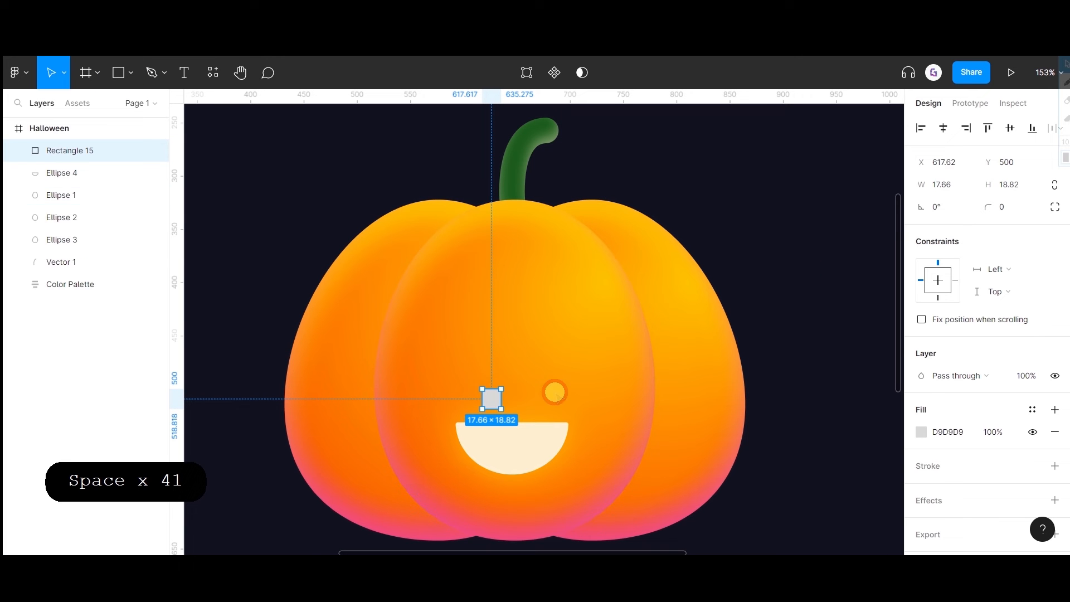
- Set the small rectangle above the mouth to 16 px wide and 12 px high
click(963, 186)
text(16)
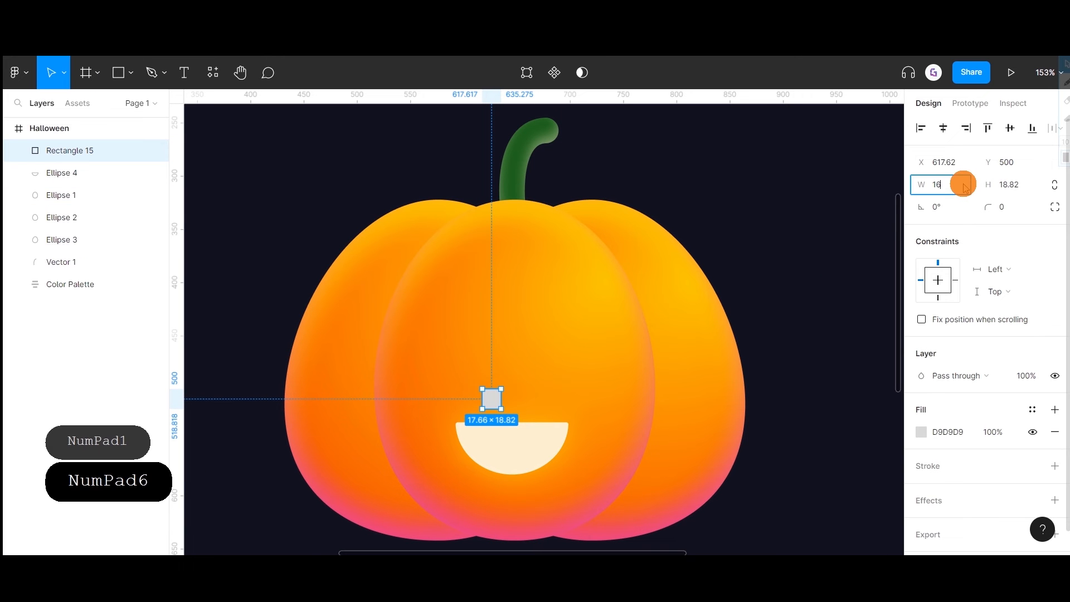
key(Return)
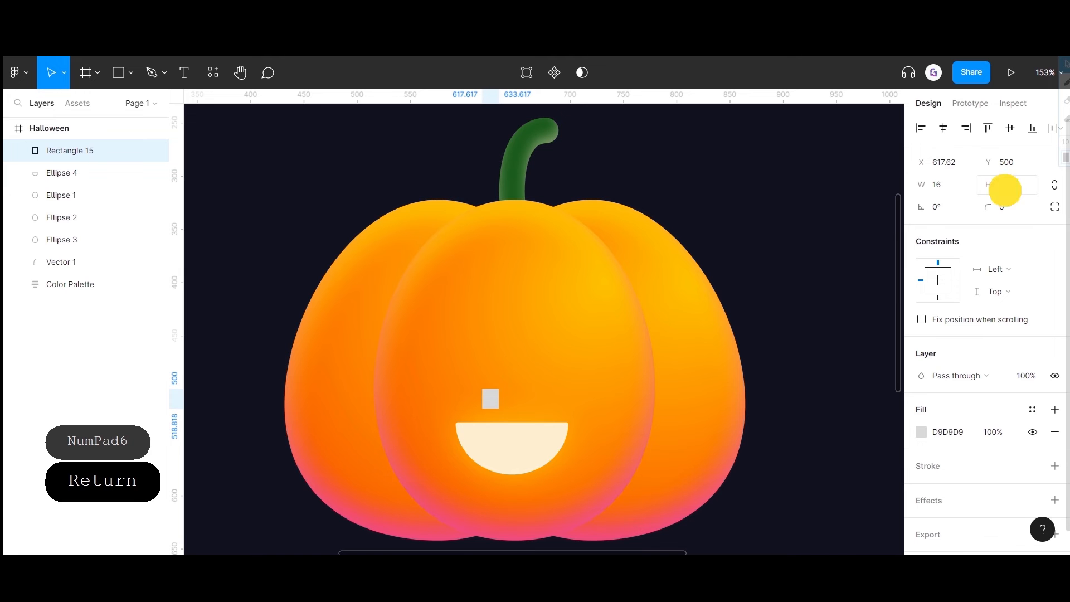
click(1003, 188)
text(12)
key(Return)
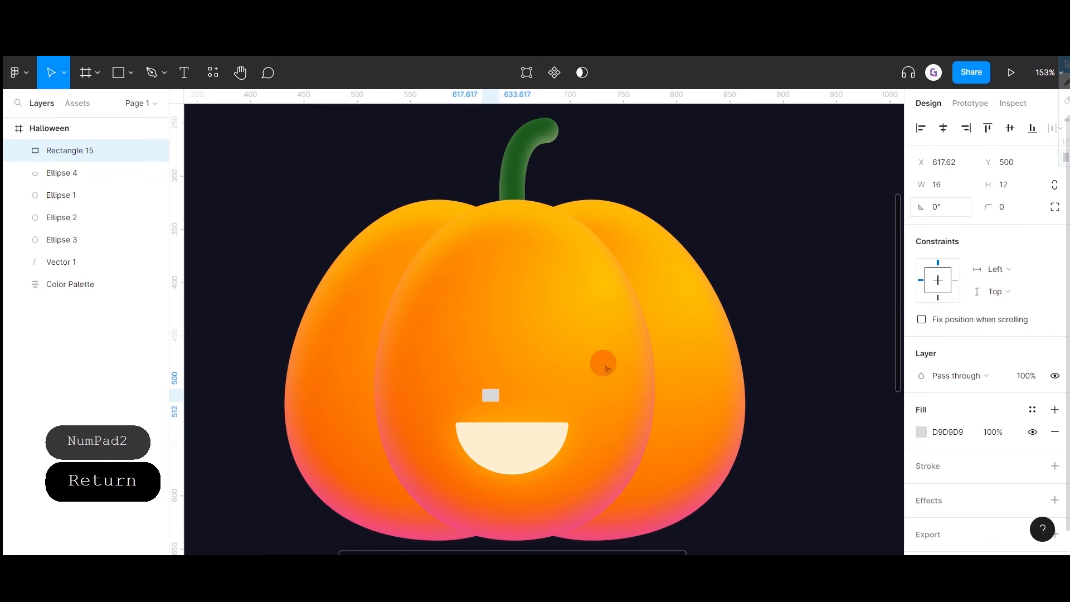
- Round only the small rectangle's two lower corners with a radius of 2
scroll(490, 395, up, 5)
key(Return)
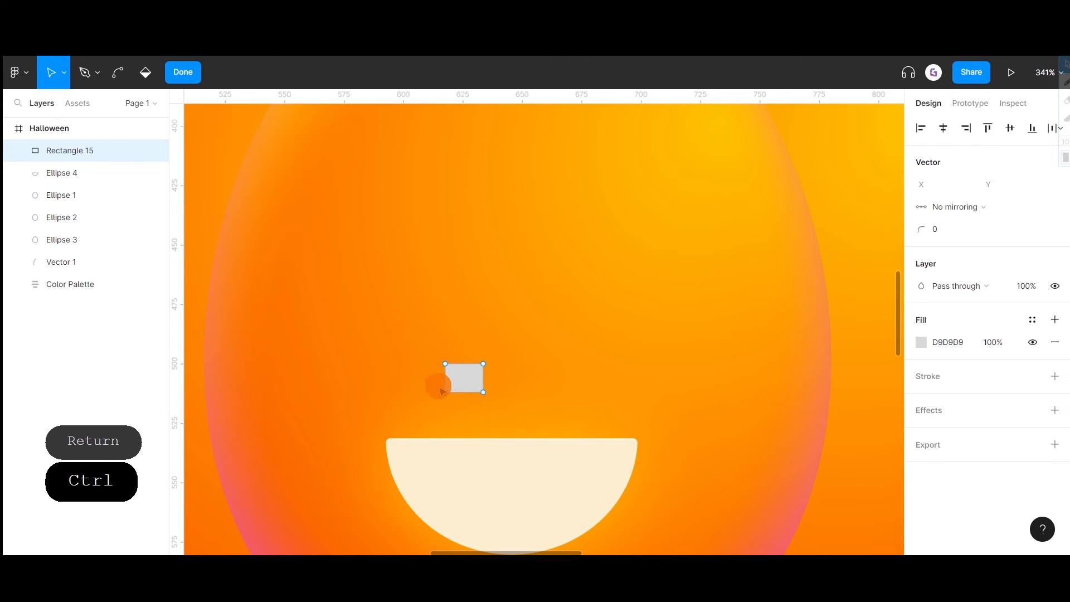
drag(437, 382, 494, 396)
text(2)
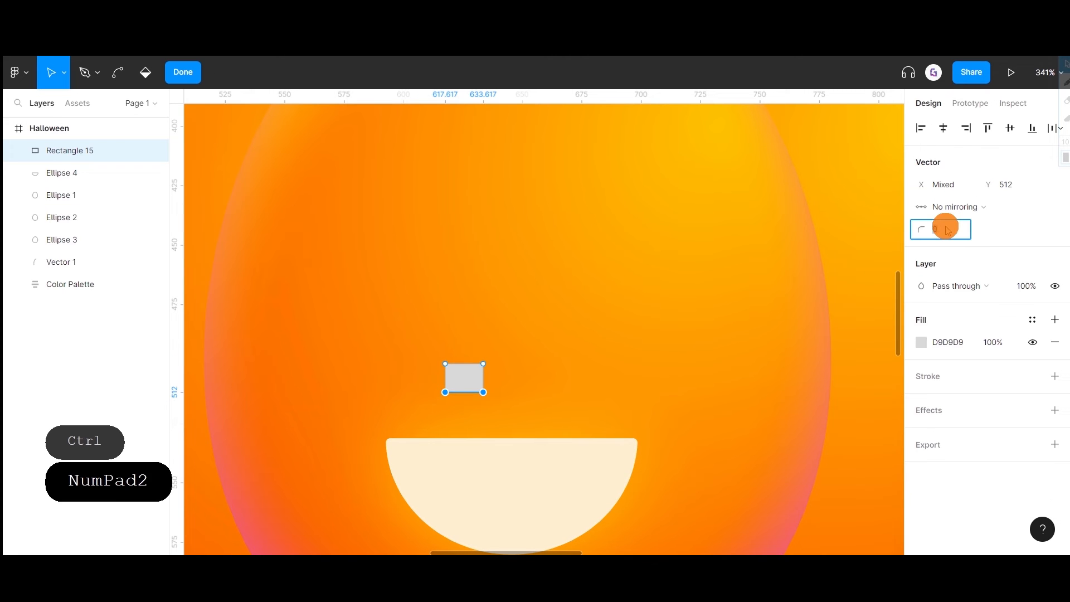
key(Return)
click(553, 344)
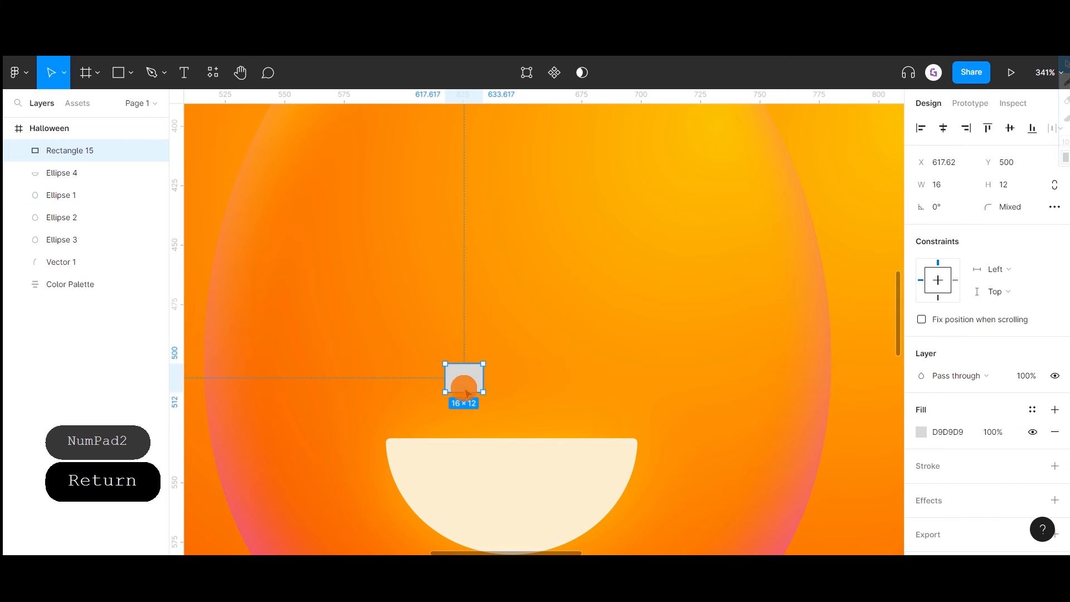
- Duplicate the small rectangle to its right at the same height and set the spacing between the two to 24
click(489, 377)
click(463, 385)
drag(461, 382, 535, 382)
shift+click(464, 378)
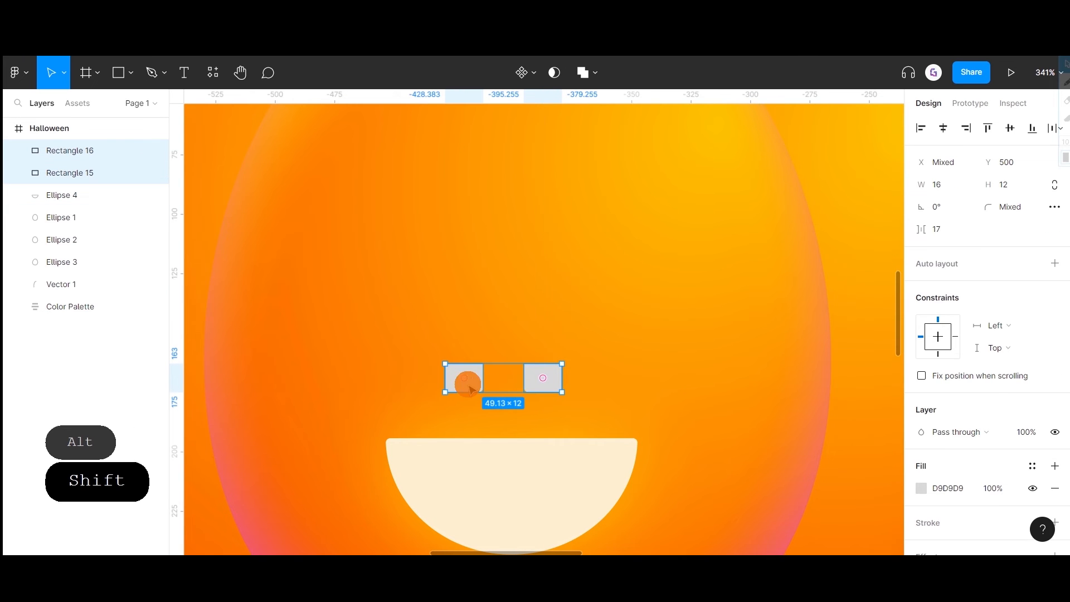
text(24)
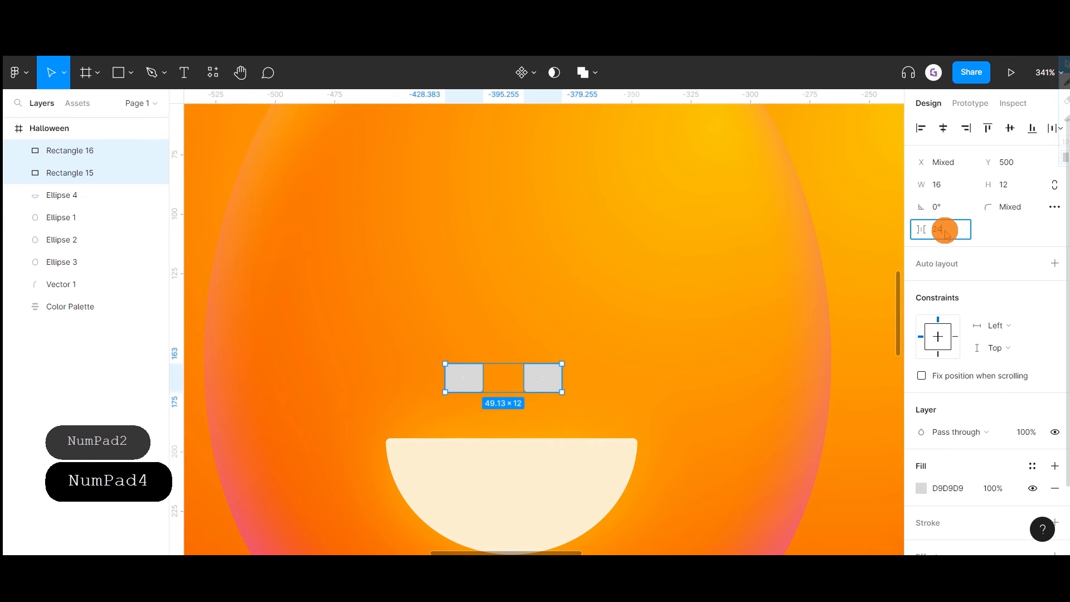
key(Return)
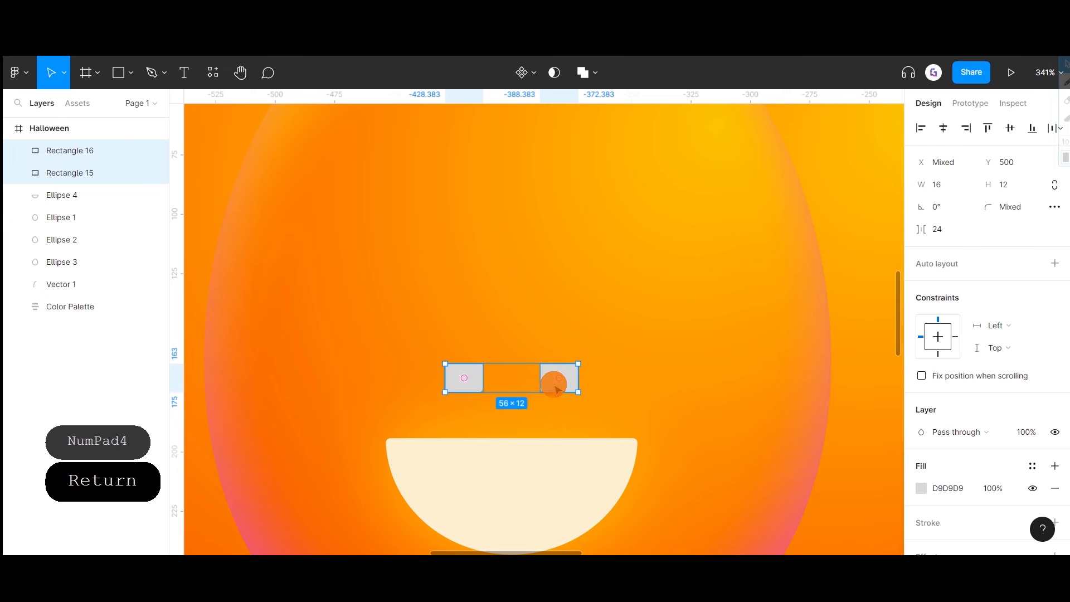
- Move both rectangles down flush with the mouth's upper edge and fill them with orange sampled from the pumpkin just above the mouth
drag(552, 383, 569, 475)
click(921, 488)
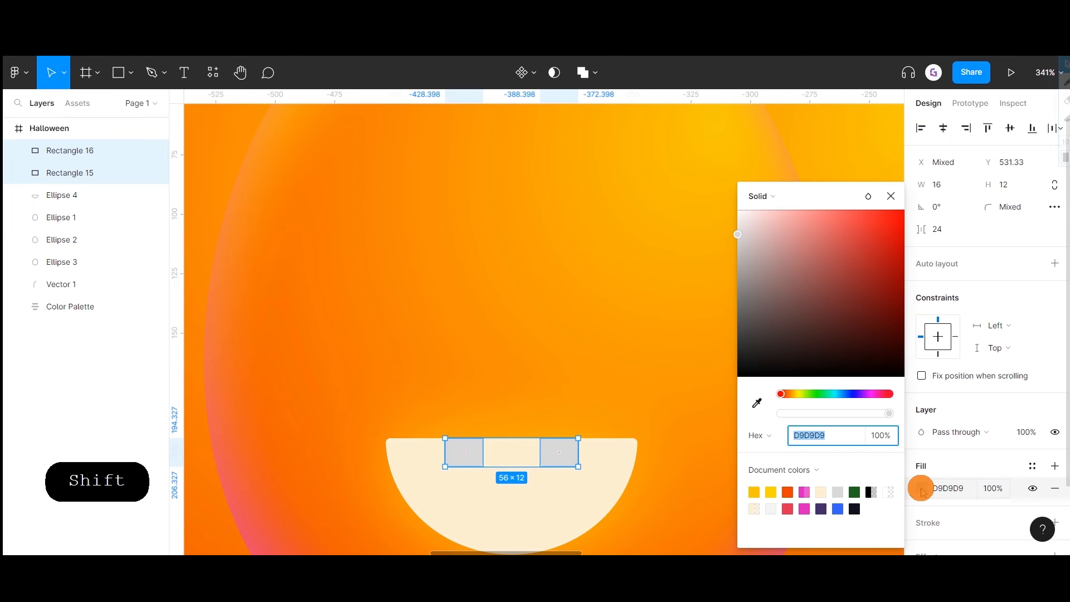
click(756, 403)
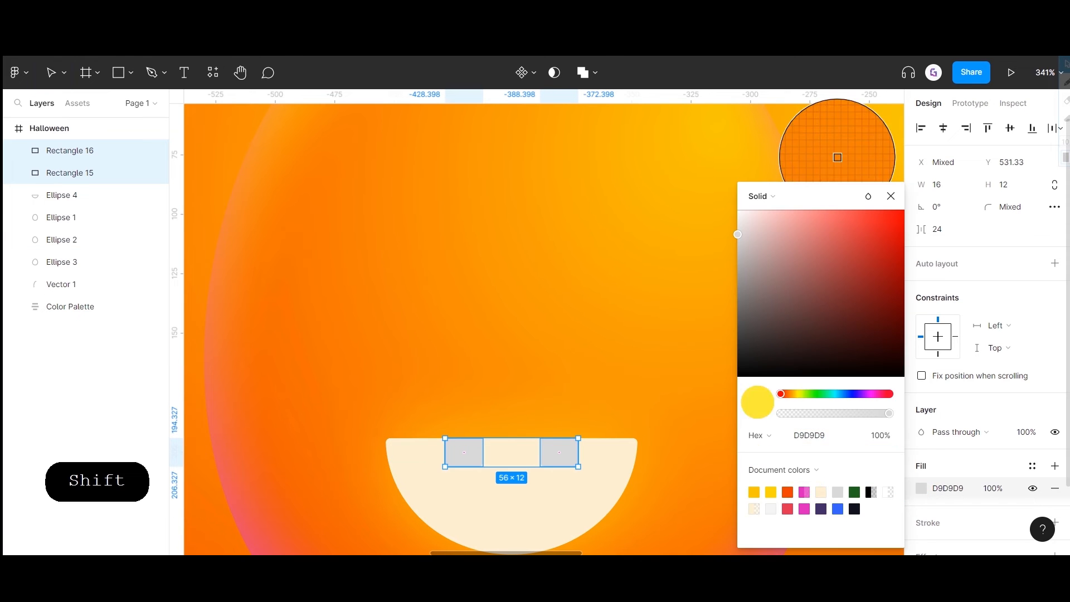
click(470, 424)
click(534, 368)
scroll(539, 363, down, 10)
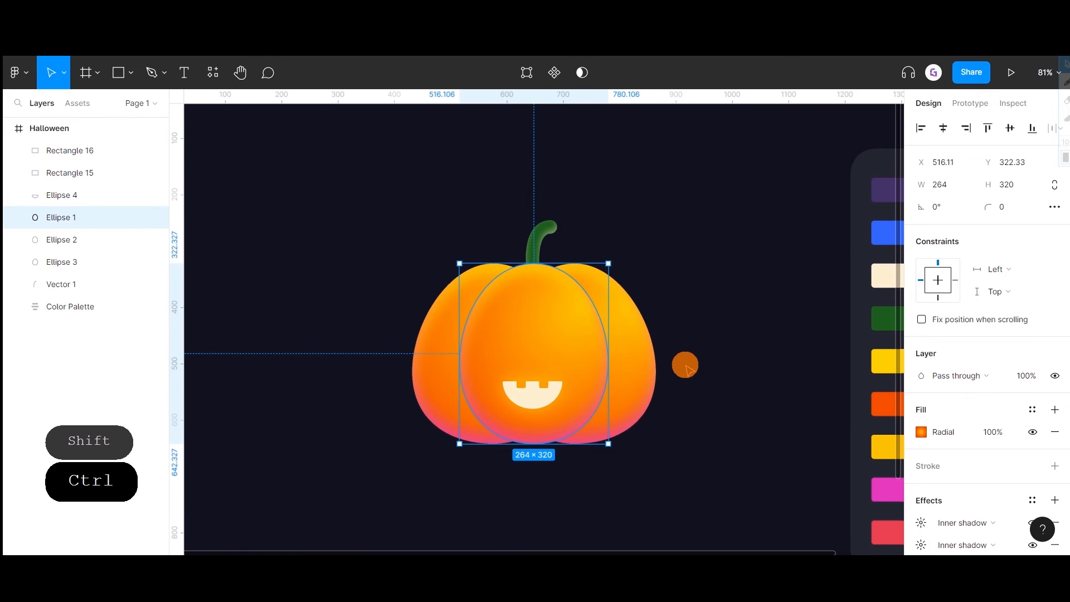
click(685, 367)
- Draw a triangle about 33 by 26 px above the mouth as the nose, using the Polygon tool
ctrl+scroll(526, 362, up, 5)
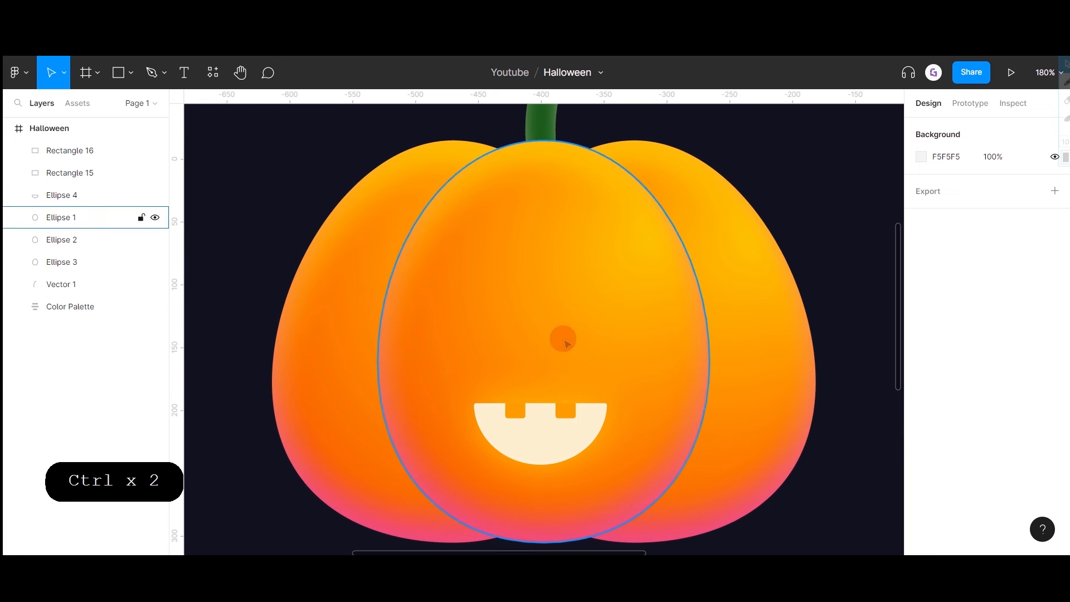
click(129, 73)
click(99, 170)
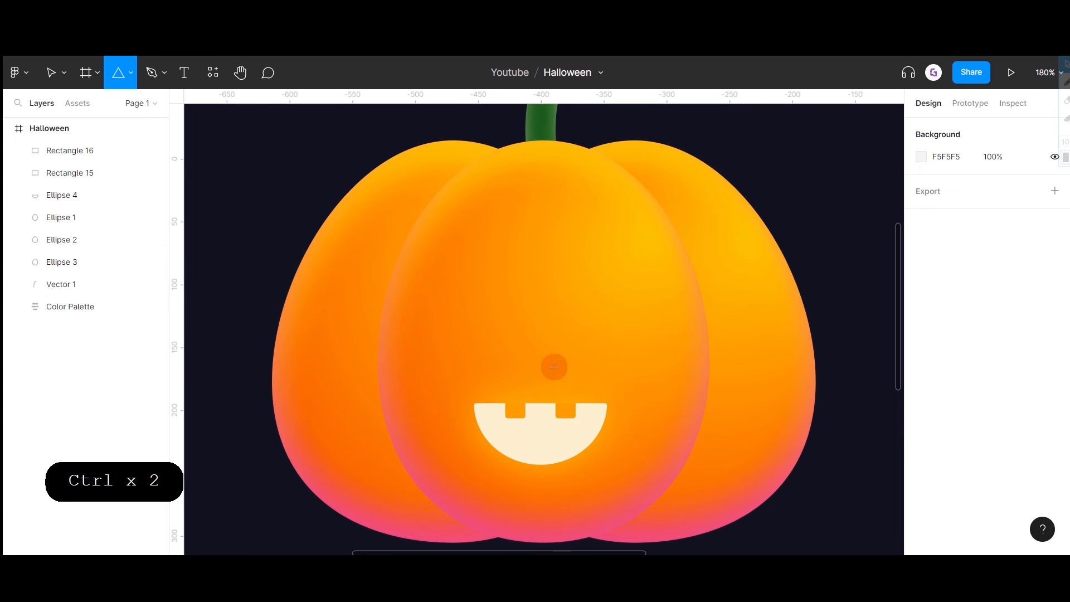
mouse_move(525, 355)
mouse_down()
mouse_move(564, 385)
mouse_move(559, 373)
mouse_up()
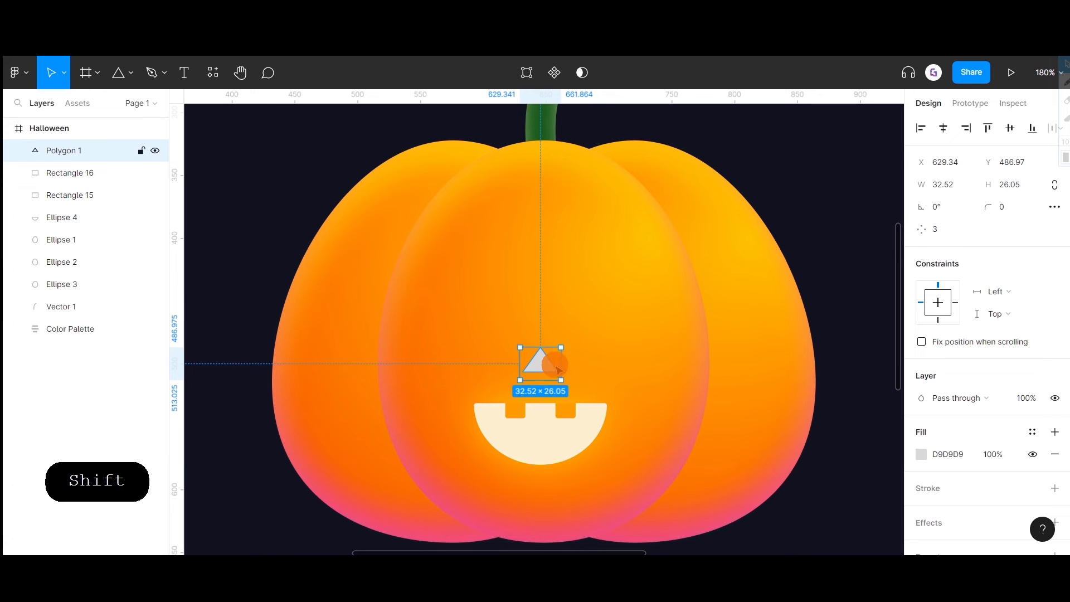
- Set the nose triangle to 46 px wide and 32 px high and centre it above the mouth
click(957, 188)
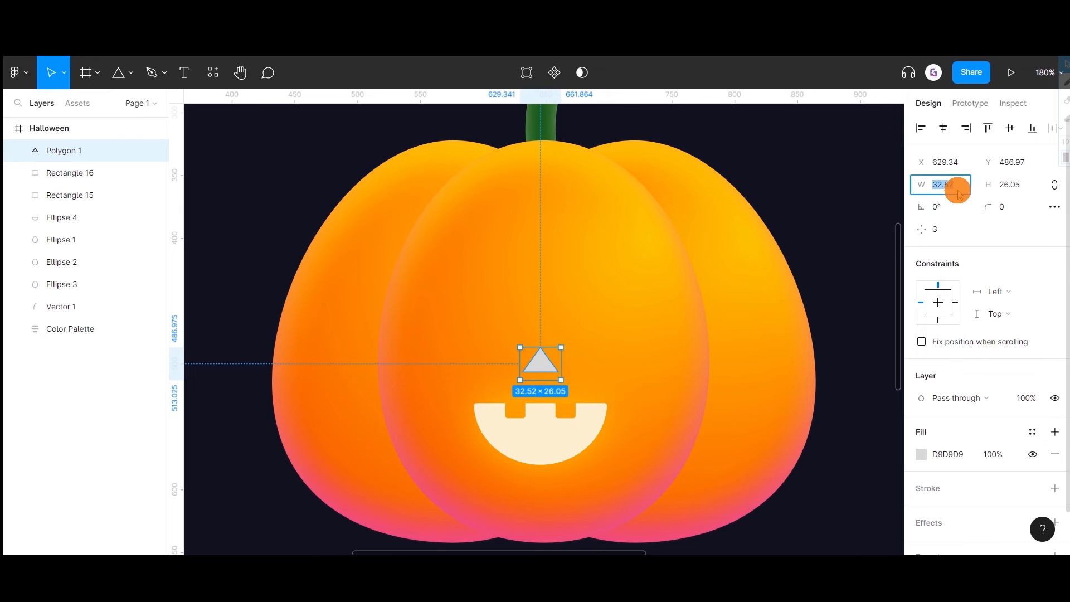
text(46)
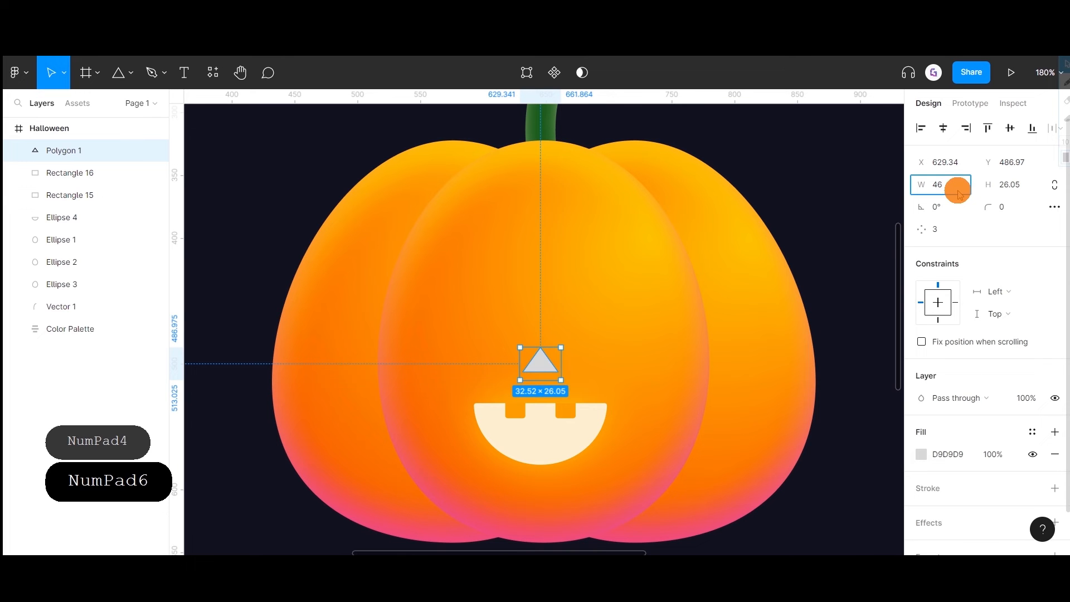
click(1013, 187)
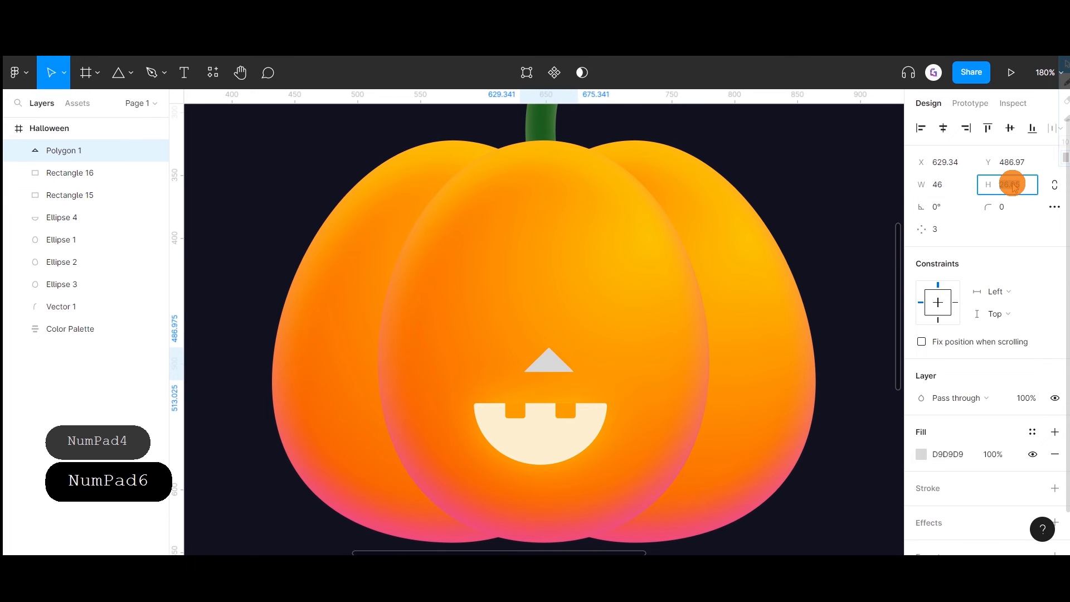
text(32)
key(Return)
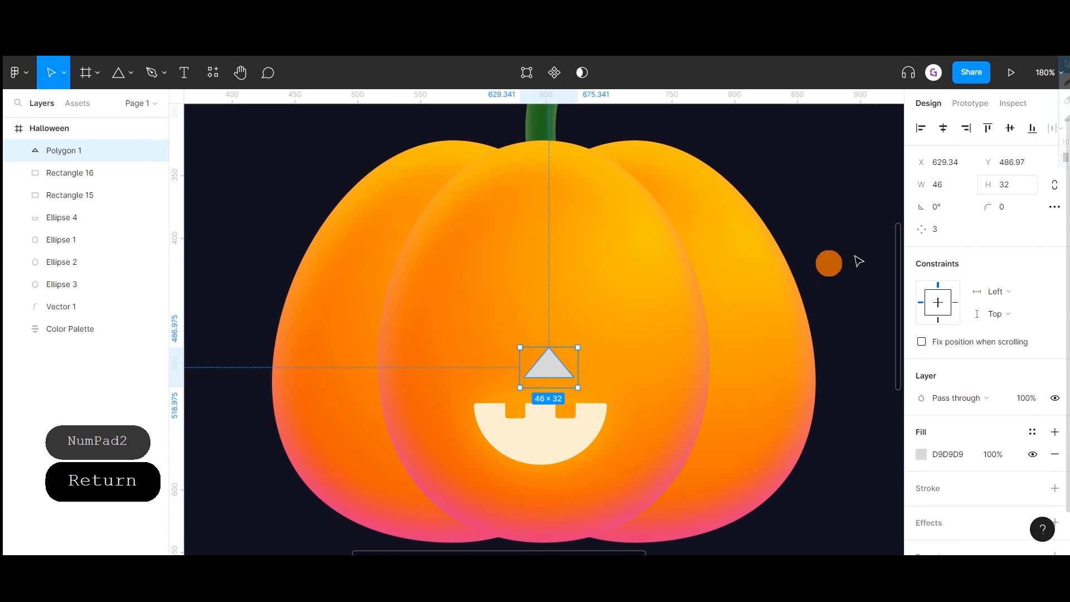
drag(552, 366, 550, 368)
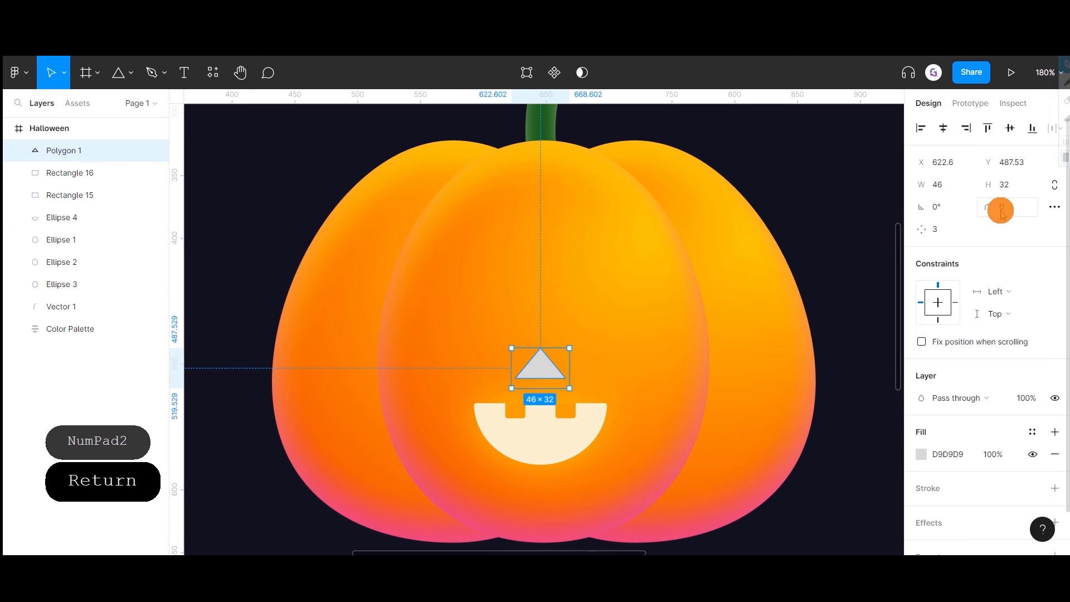
- Give the nose triangle a corner radius of 2 and fill it with cream FFF0D4 sampled from the mouth
text(2)
key(Return)
click(922, 453)
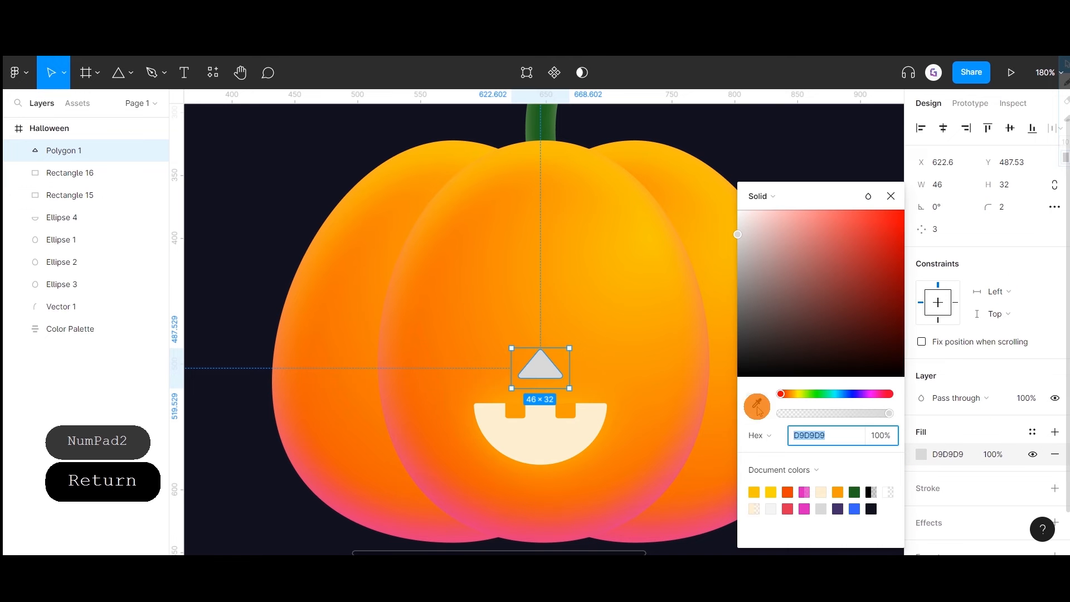
click(755, 403)
click(566, 431)
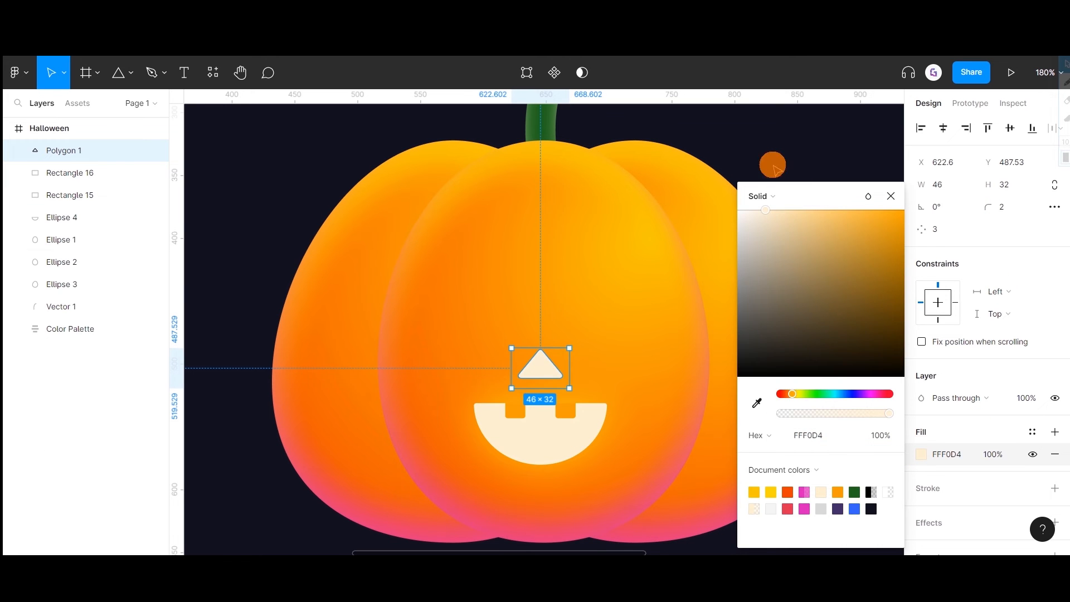
key(Escape)
key(Escape)
- Duplicate the nose triangle straight above itself and move the copy's points to form a slanted eye about 72 by 48 px
click(542, 372)
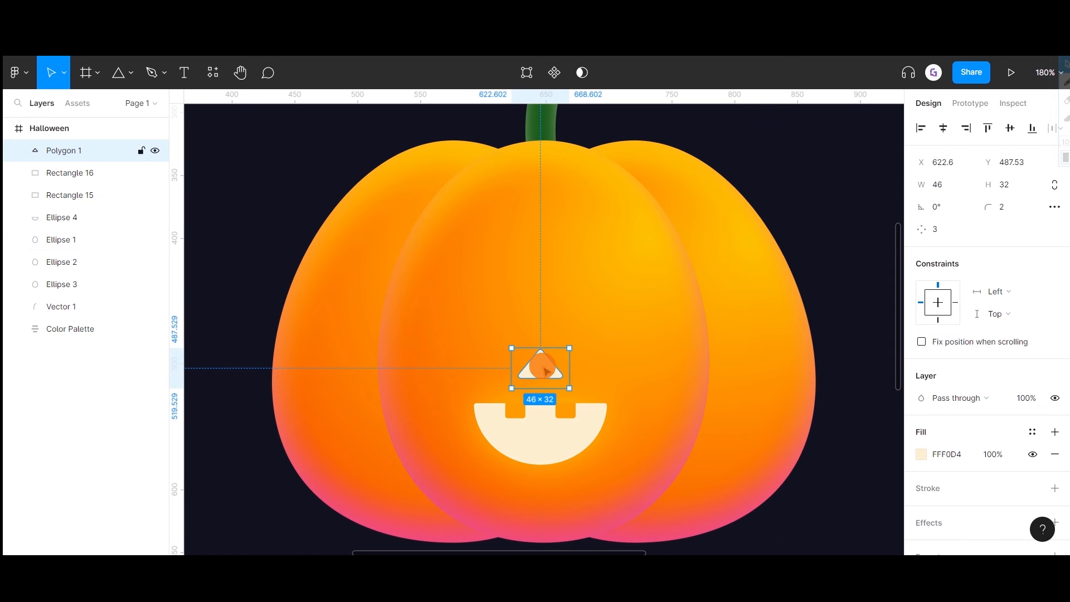
drag(544, 361, 543, 318)
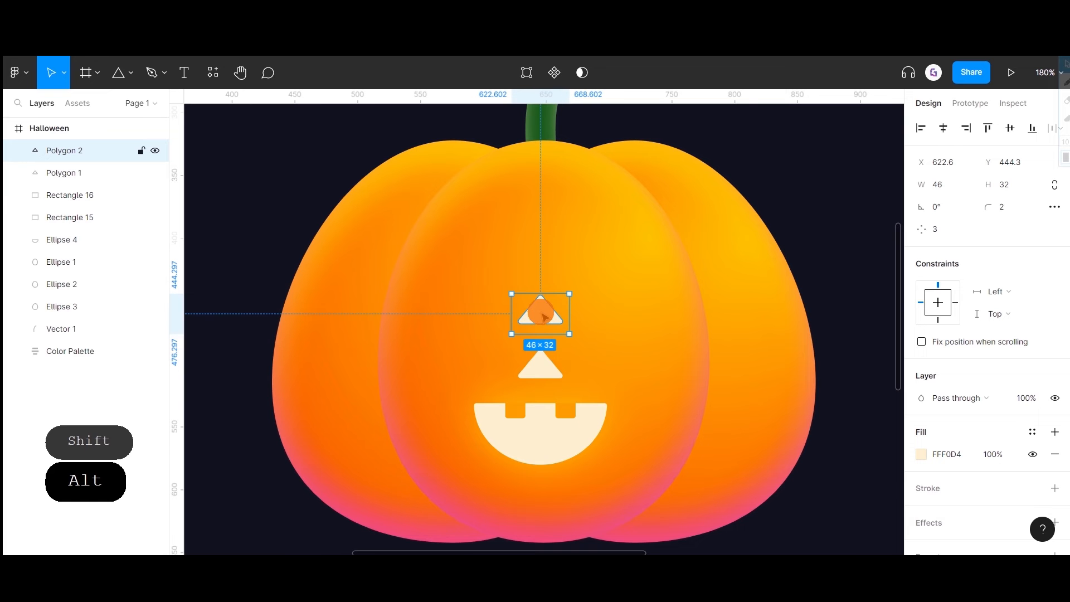
double_click(541, 314)
drag(543, 294, 588, 267)
drag(574, 324, 609, 306)
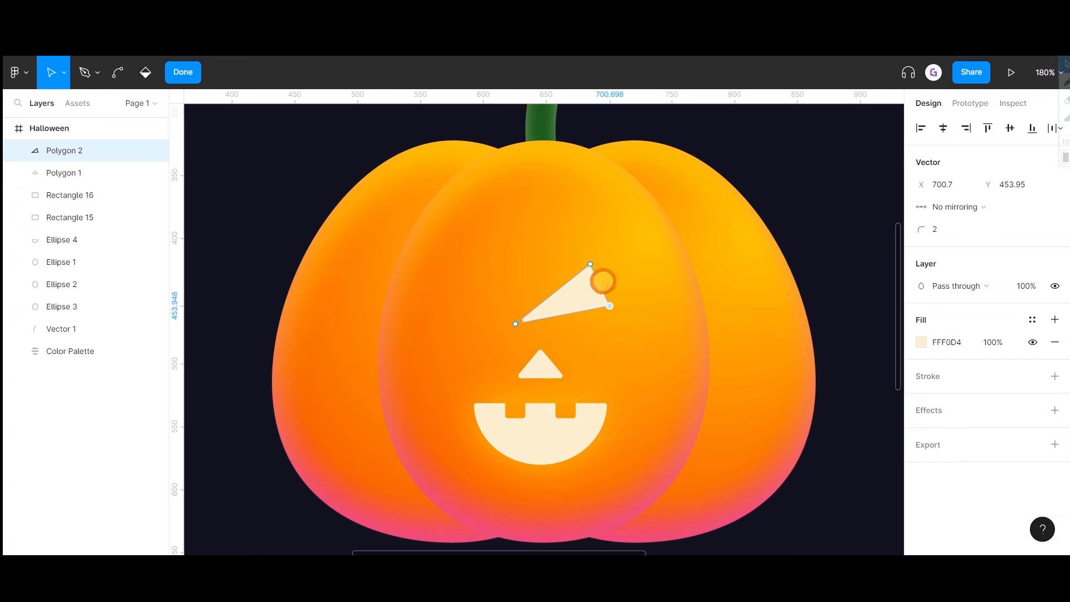
drag(589, 265, 580, 260)
click(602, 304)
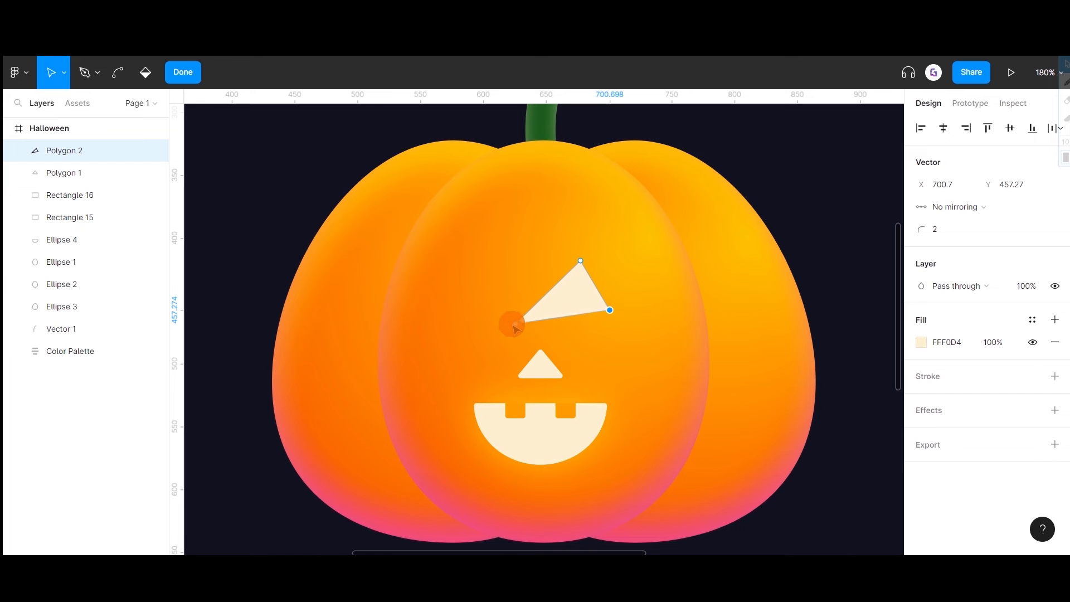
drag(513, 325, 519, 321)
key(ctrl+e)
- Set the eye's corner radius to 6, raise its corner smoothing to the maximum, and deselect it
click(1010, 200)
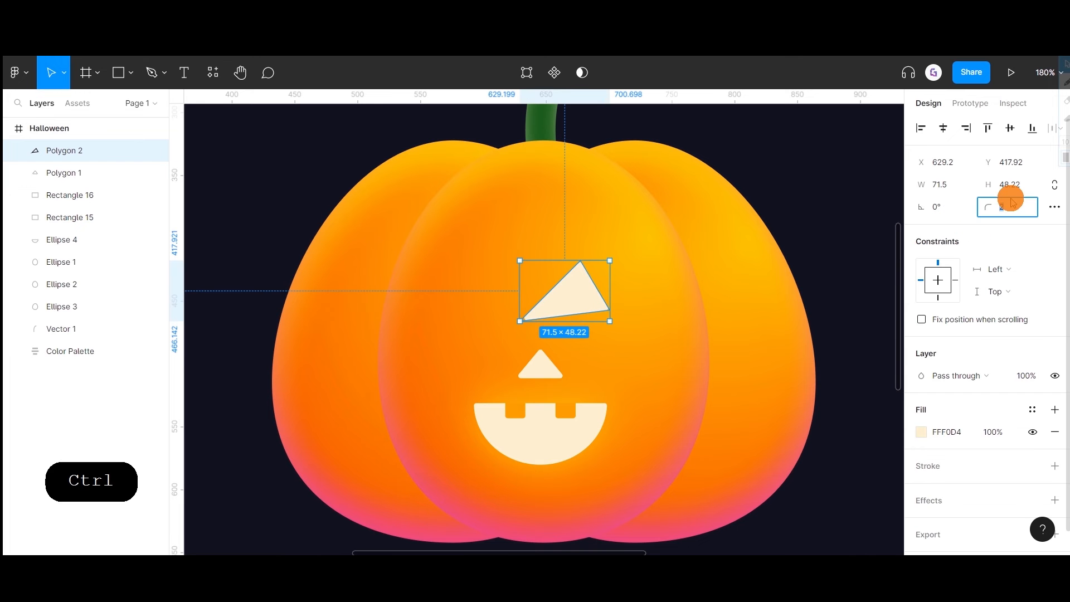
text(6)
key(Return)
click(1053, 206)
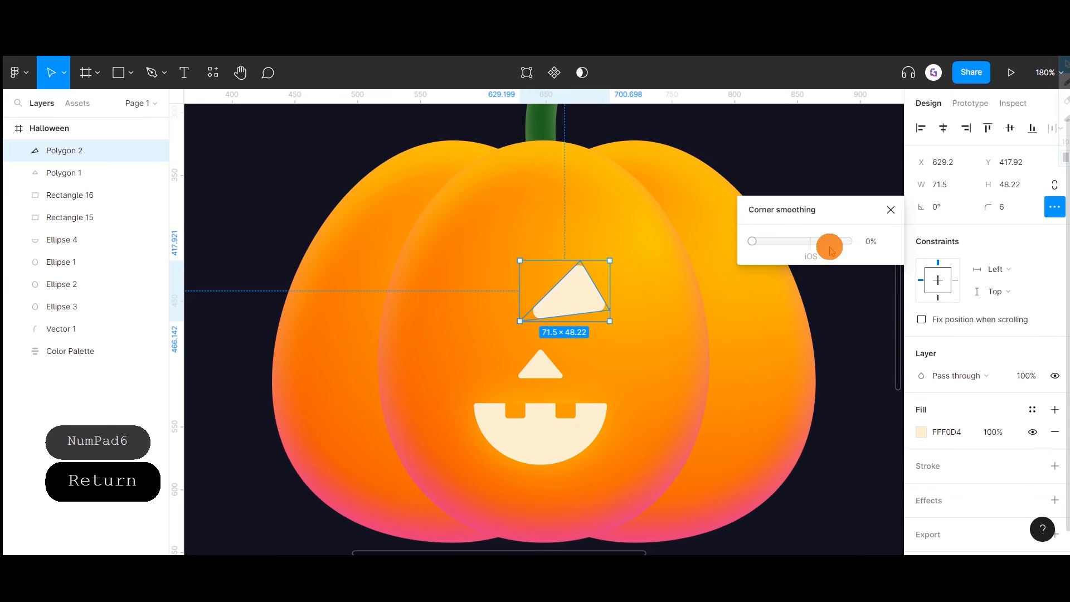
drag(753, 243, 936, 249)
click(695, 267)
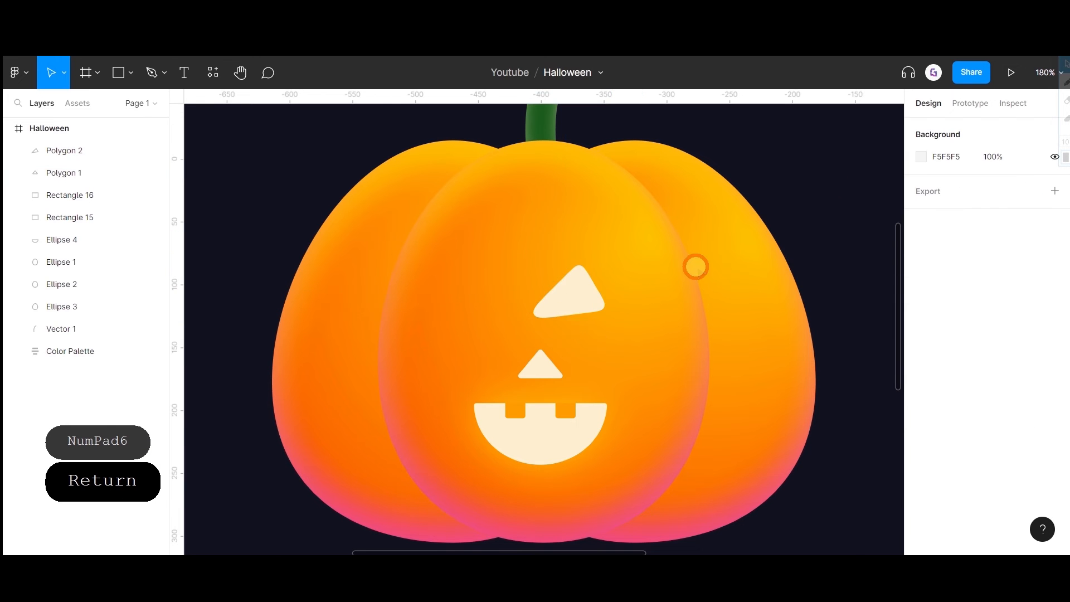
- Duplicate the eye onto the left side of the face and flip the copy horizontally to mirror the right eye
drag(576, 292, 498, 315)
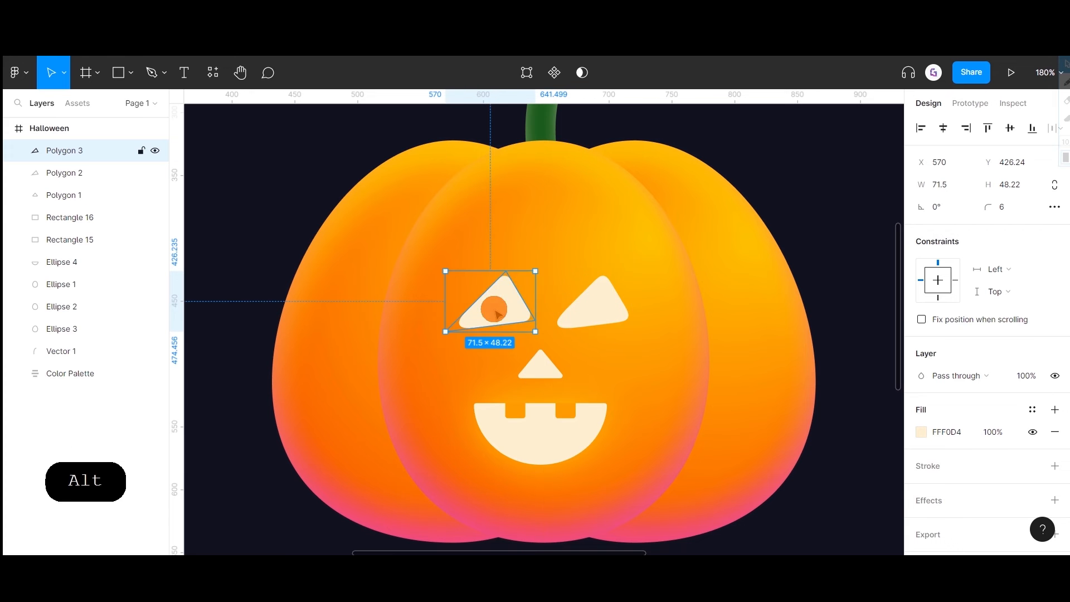
right_click(497, 314)
click(557, 518)
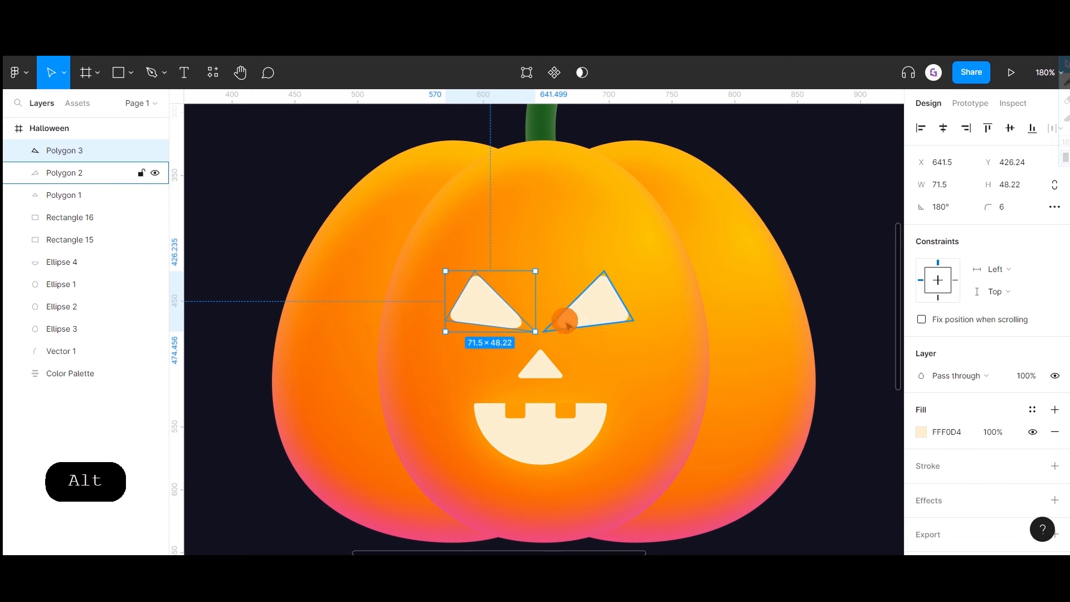
- Select both eyes and centre them together above the nose
shift+click(586, 313)
drag(585, 313, 588, 316)
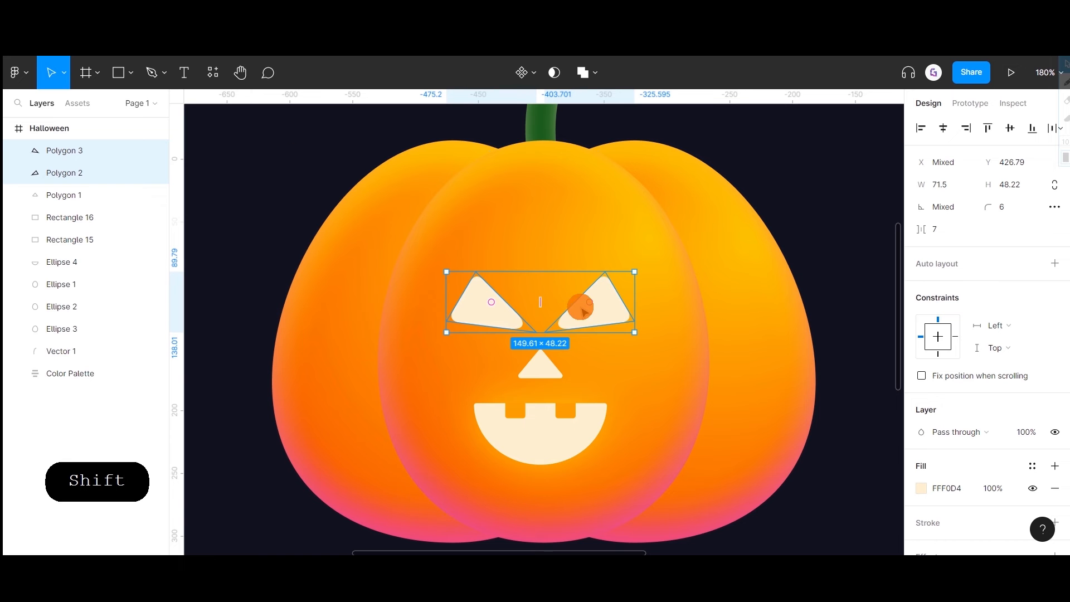
click(478, 227)
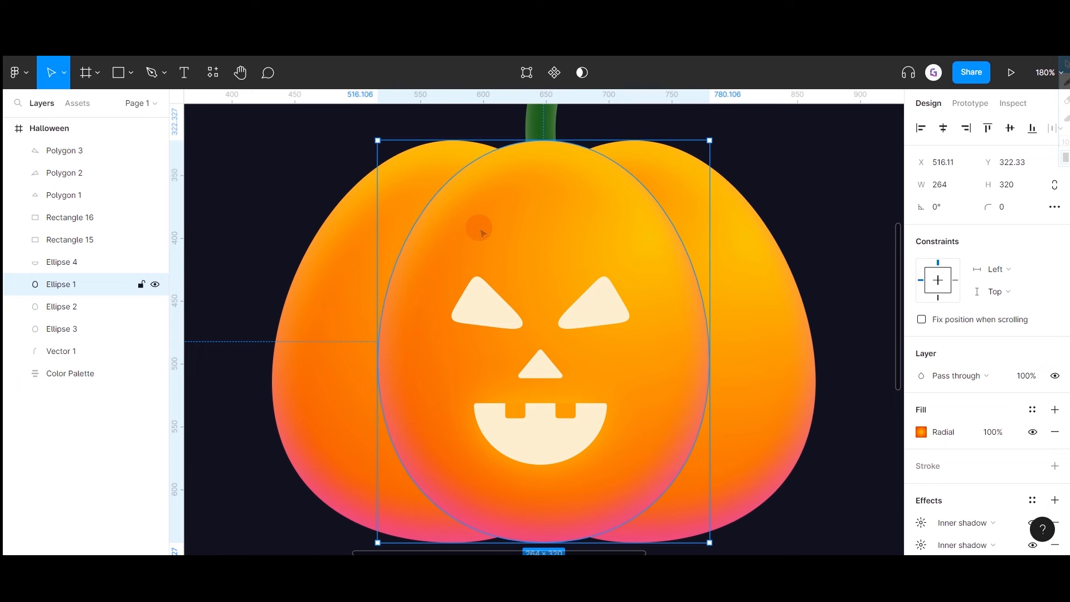
- Select the pumpkin's mouth and add an inner shadow effect alongside its existing drop shadow
click(131, 72)
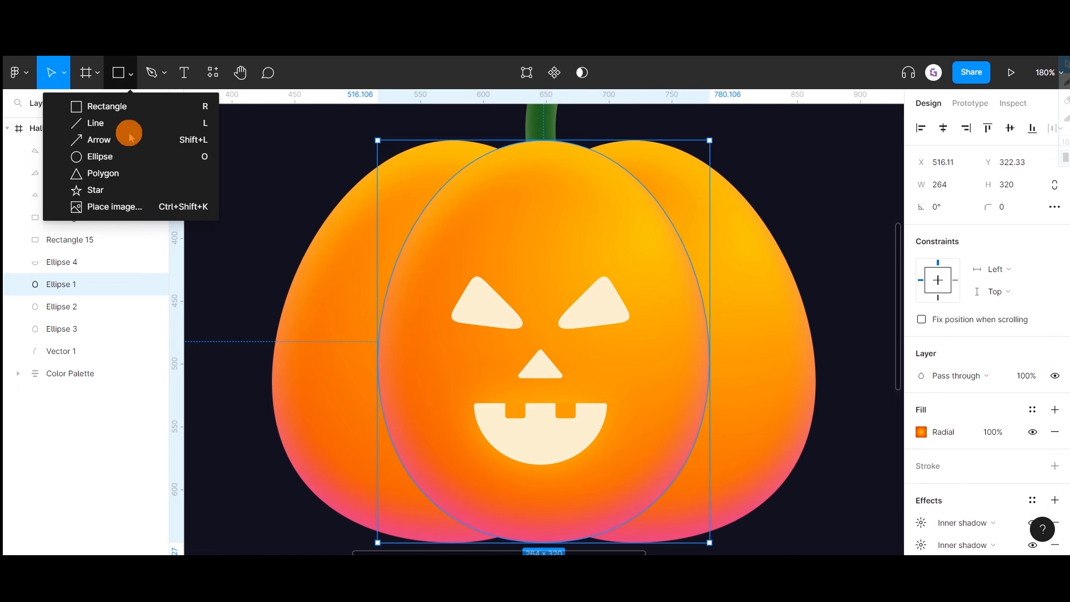
click(557, 448)
scroll(942, 496, down, 2)
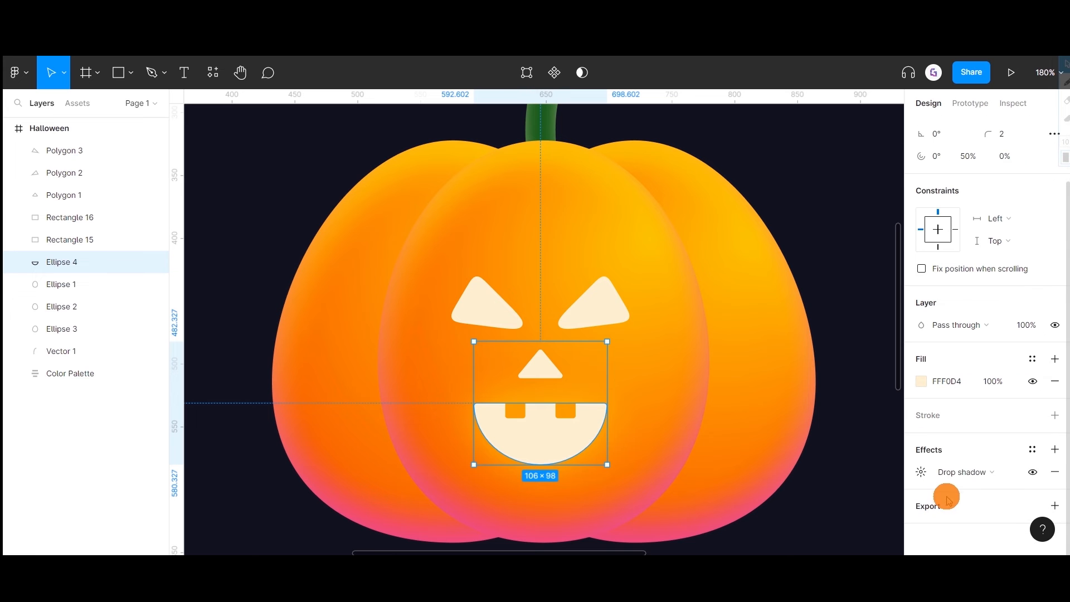
click(1054, 449)
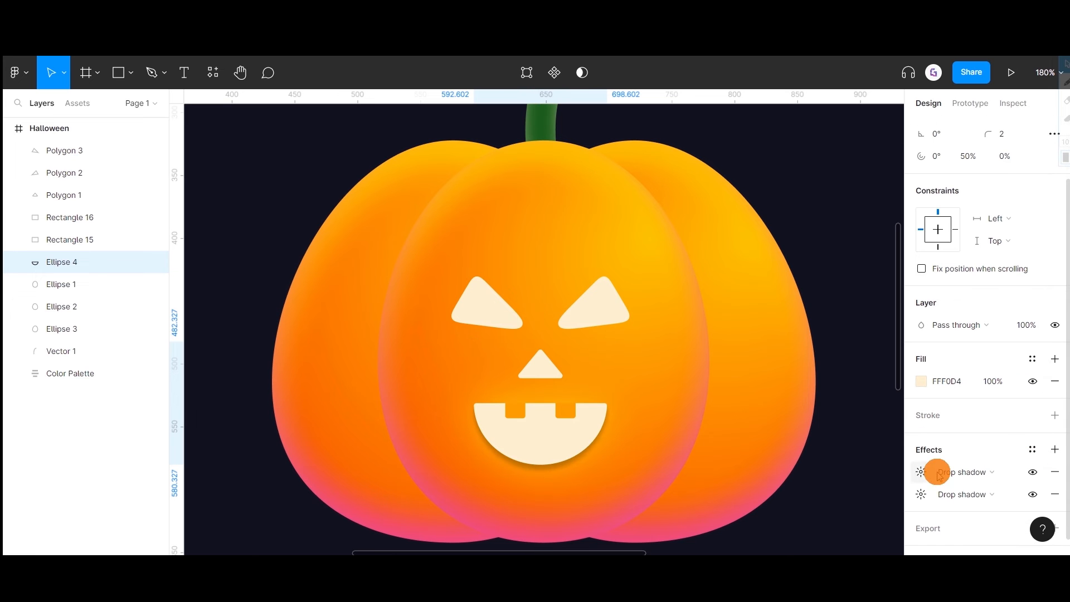
click(940, 472)
click(955, 453)
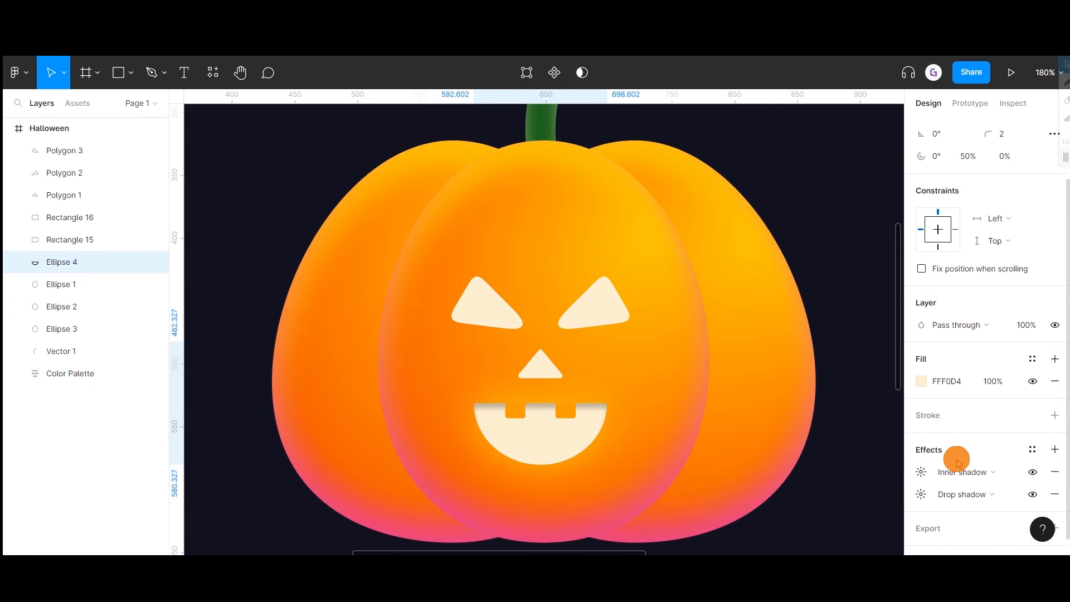
- Set the mouth's inner shadow to a Y offset of -6 and a blur of 0
scroll(609, 303, down, 5)
drag(604, 365, 466, 375)
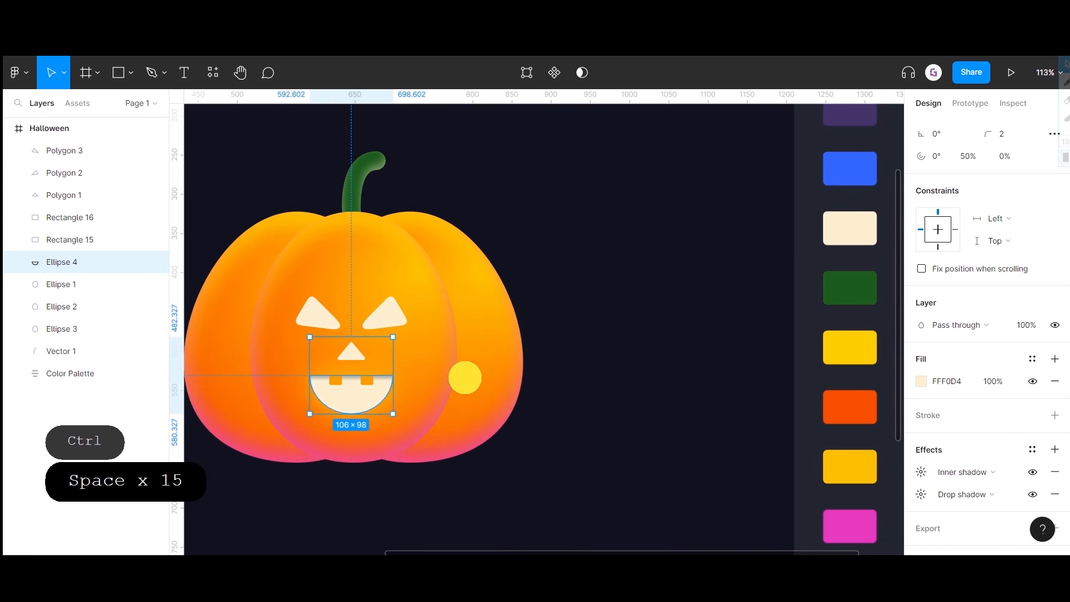
click(920, 472)
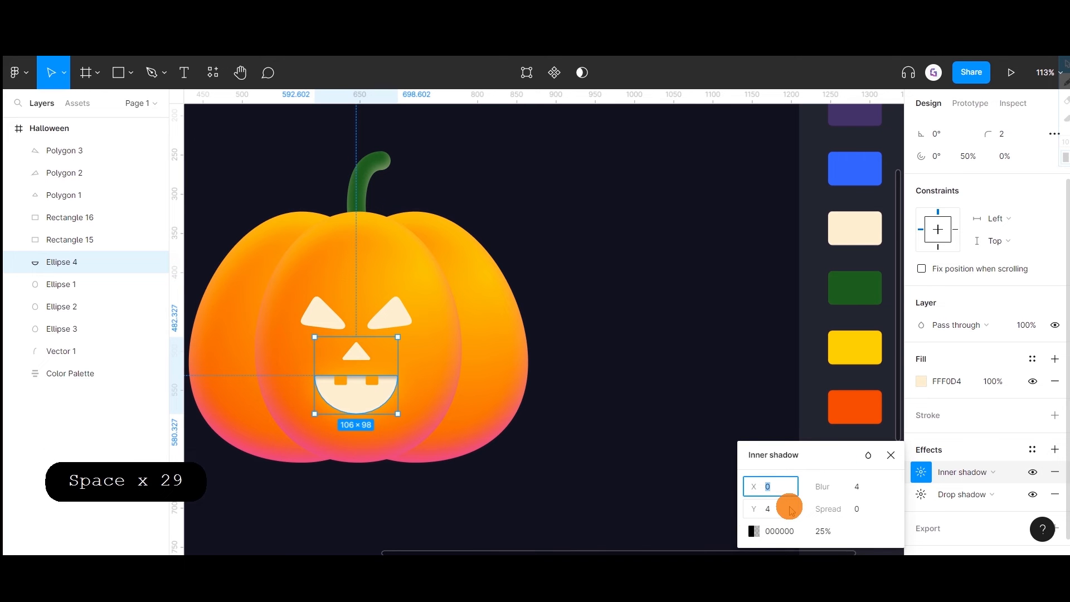
click(791, 510)
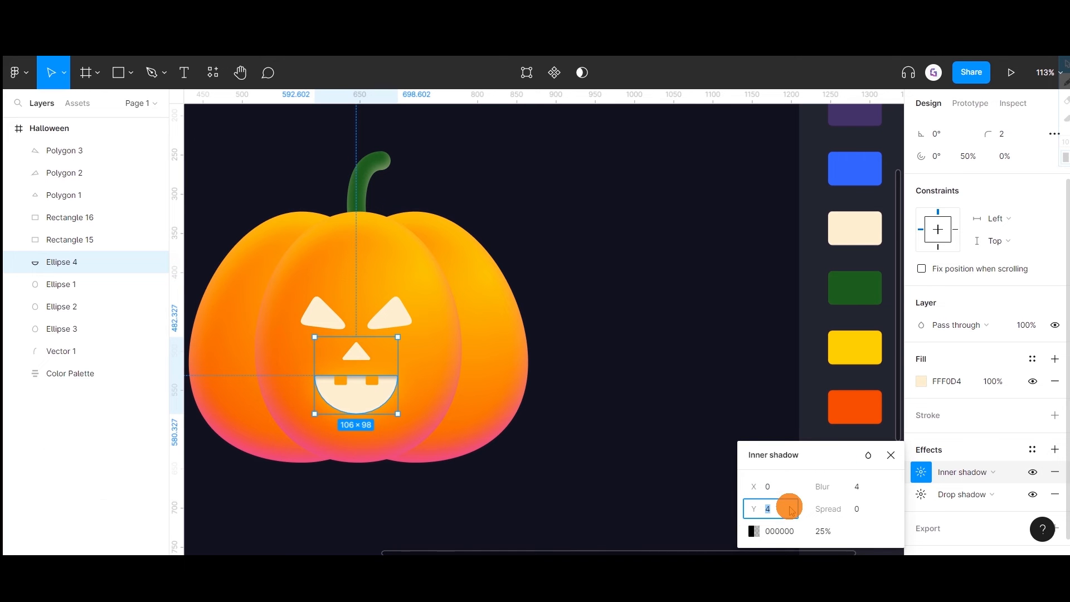
text(-6)
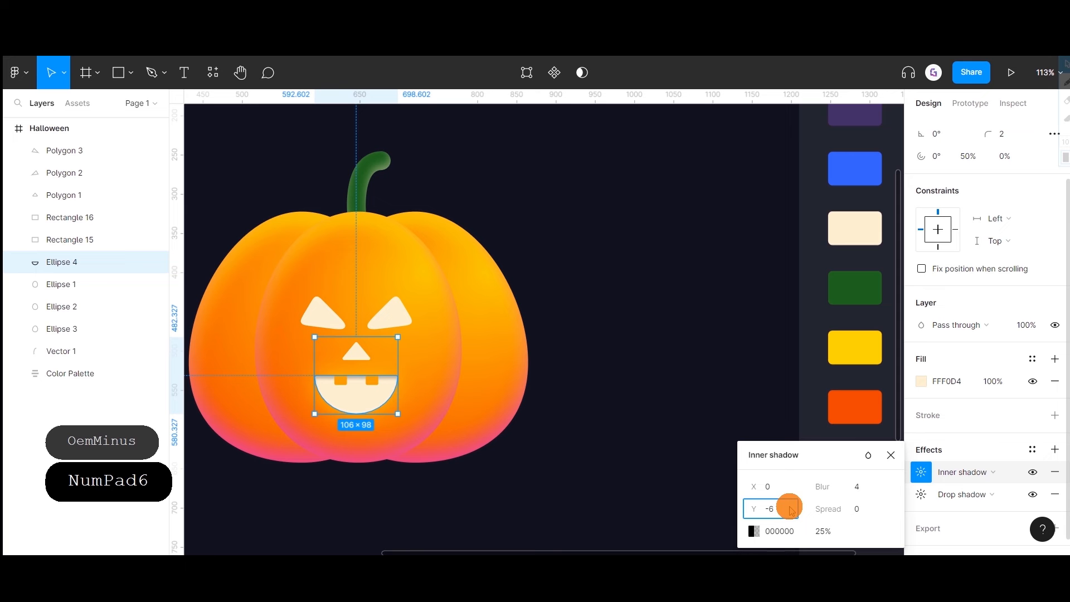
click(866, 485)
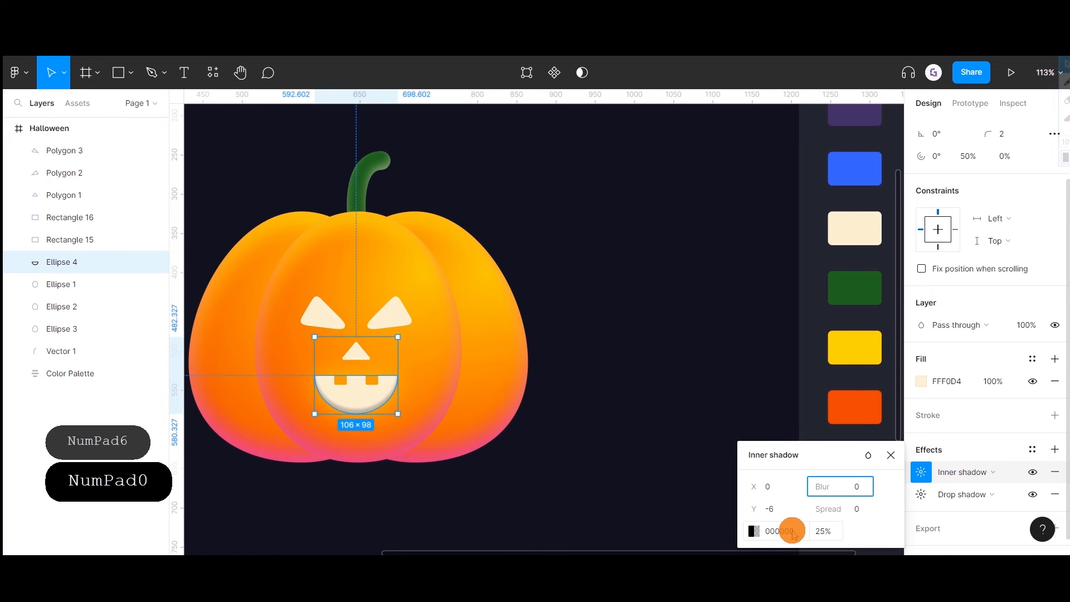
- Colour the mouth's inner shadow with the palette's orange-red EA4101 at 36% opacity and deselect the mouth
click(753, 530)
click(592, 409)
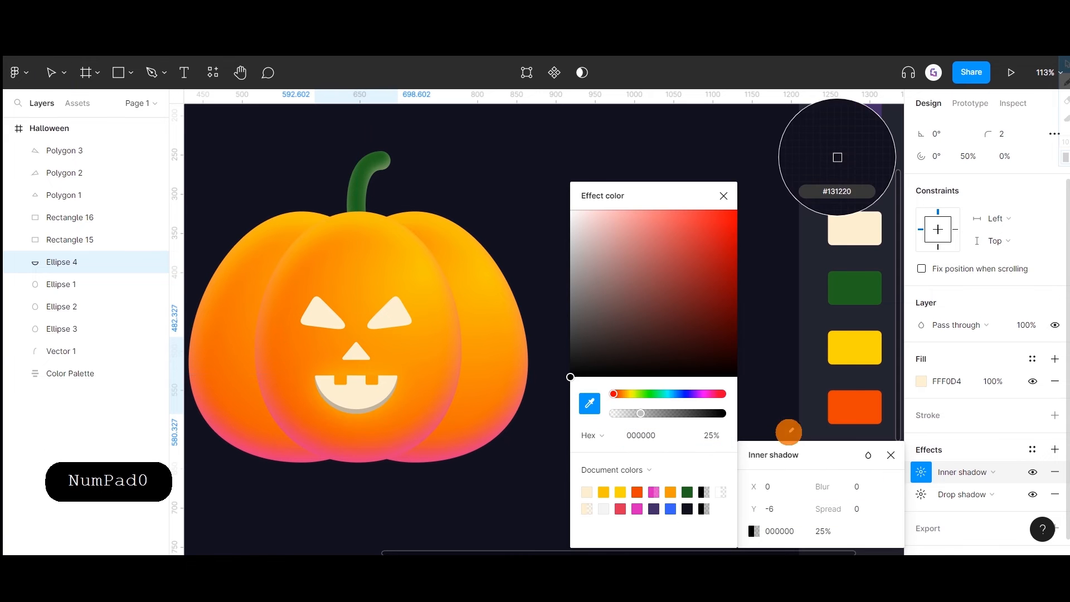
click(853, 405)
click(837, 529)
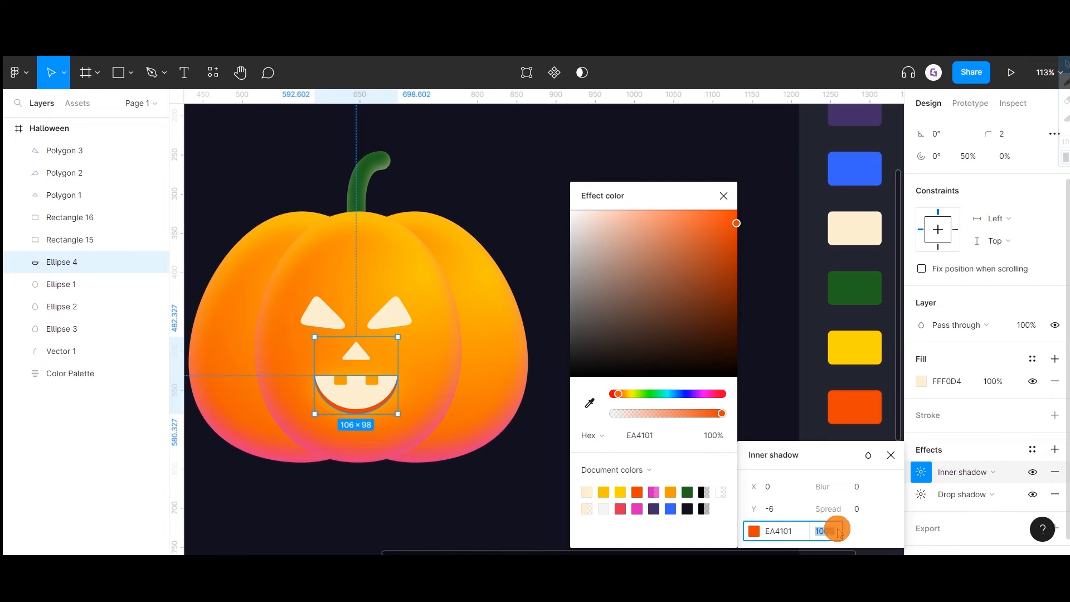
text(36)
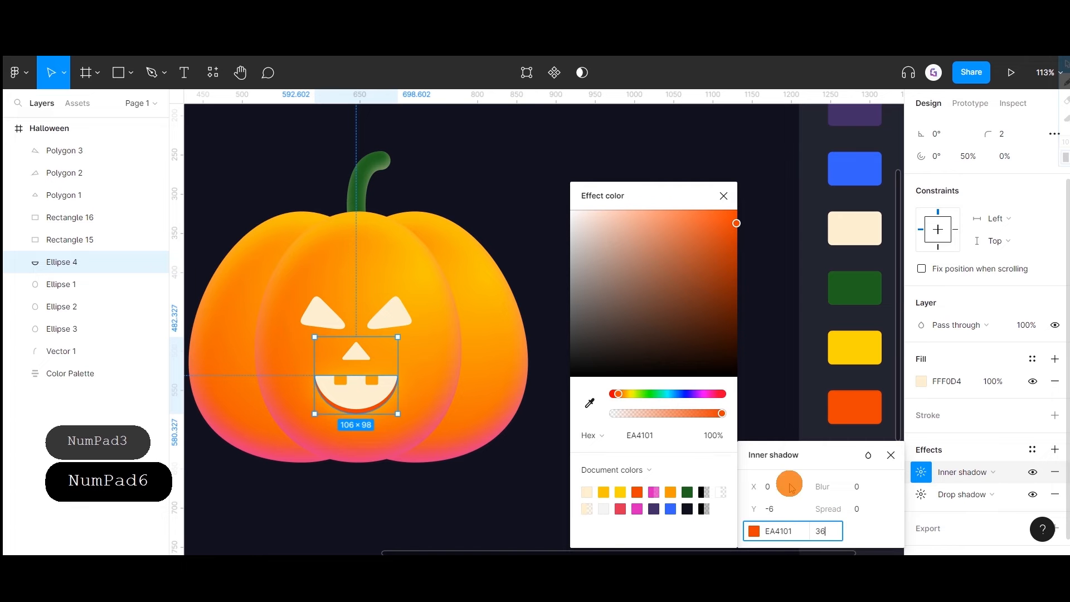
click(764, 417)
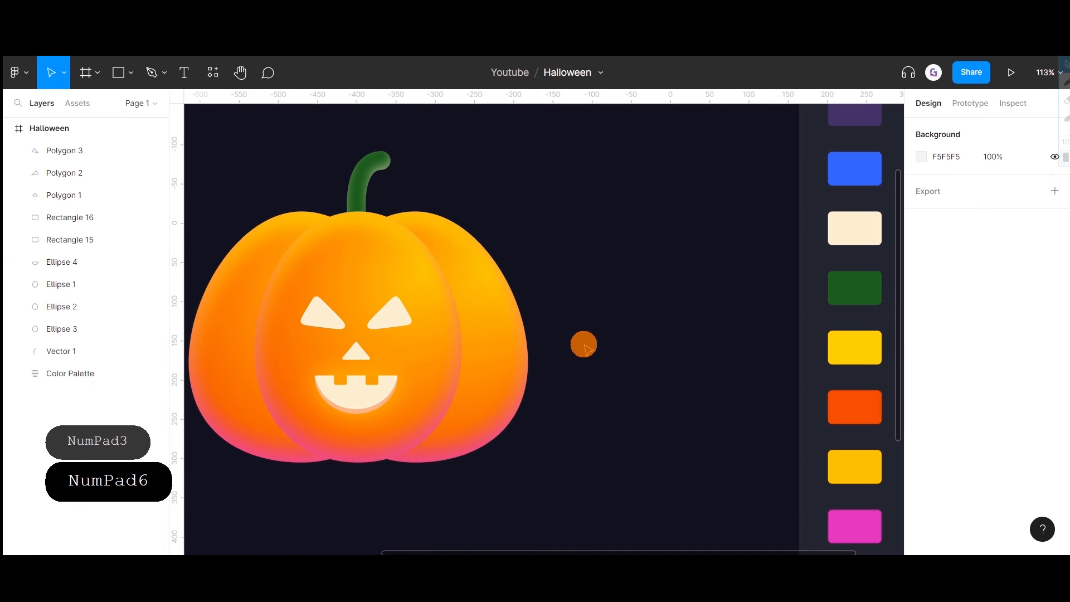
- Draw a circle about 49 px wide over the left eye and duplicate it level over the right eye
key(space)
drag(350, 291, 508, 318)
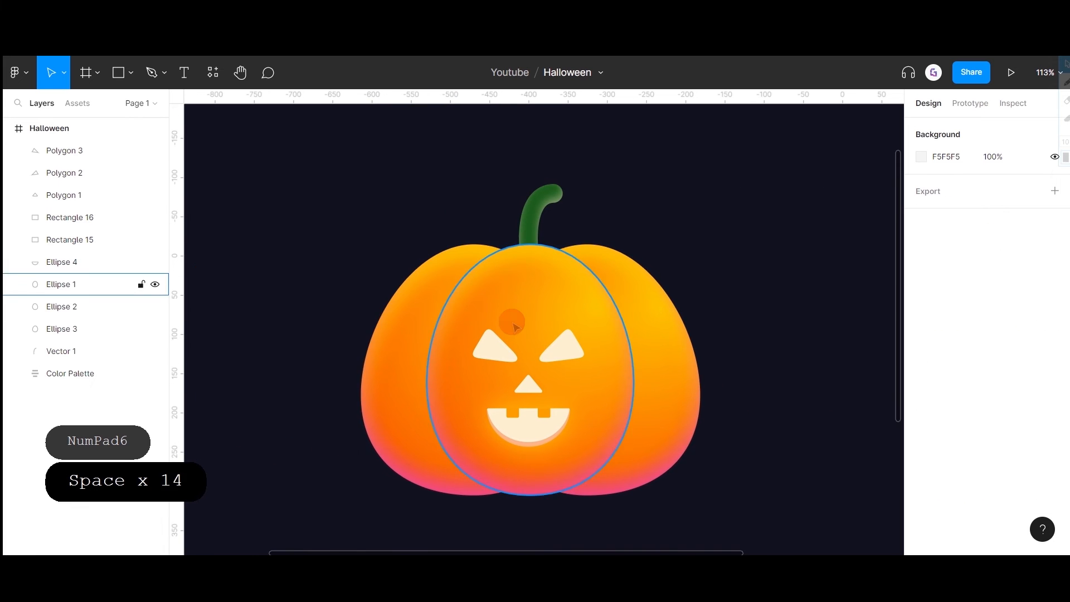
ctrl+scroll(509, 317, up, 3)
key(space)
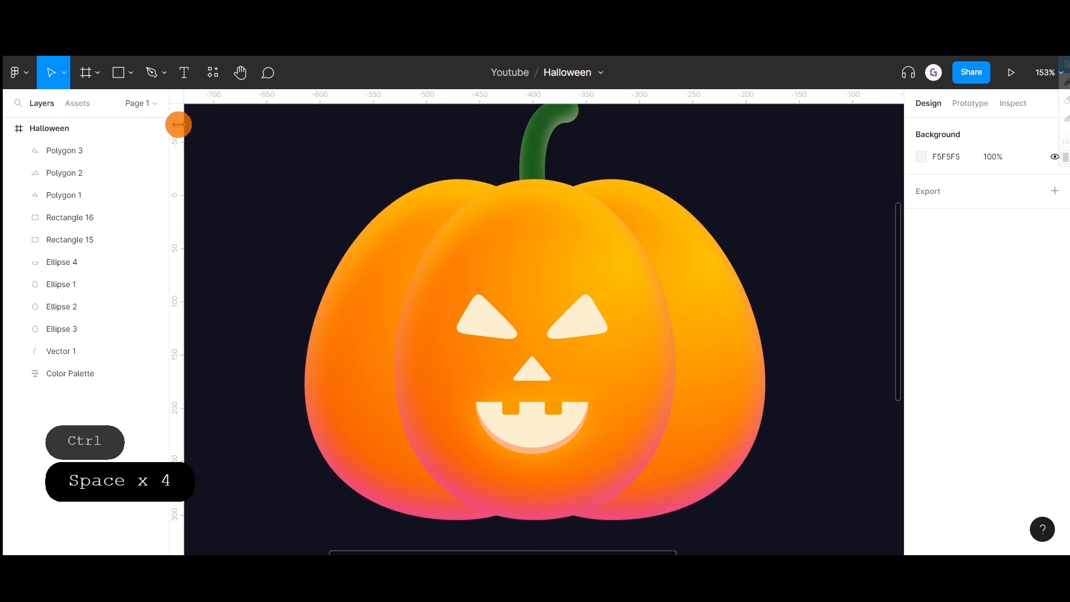
click(134, 73)
click(110, 152)
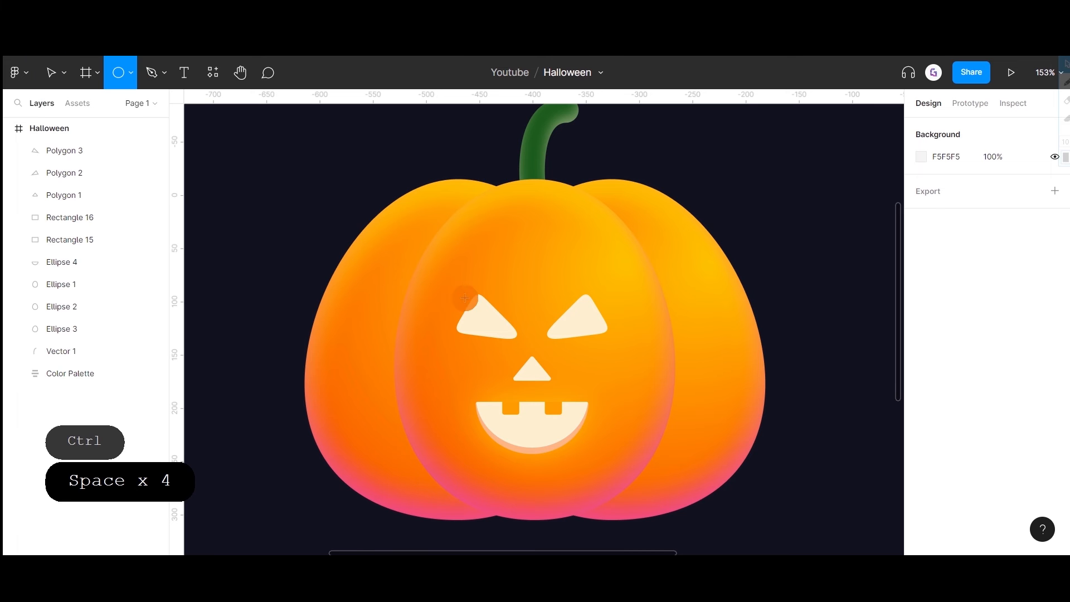
mouse_move(465, 298)
mouse_down()
mouse_move(509, 349)
mouse_move(477, 313)
mouse_move(588, 316)
mouse_up()
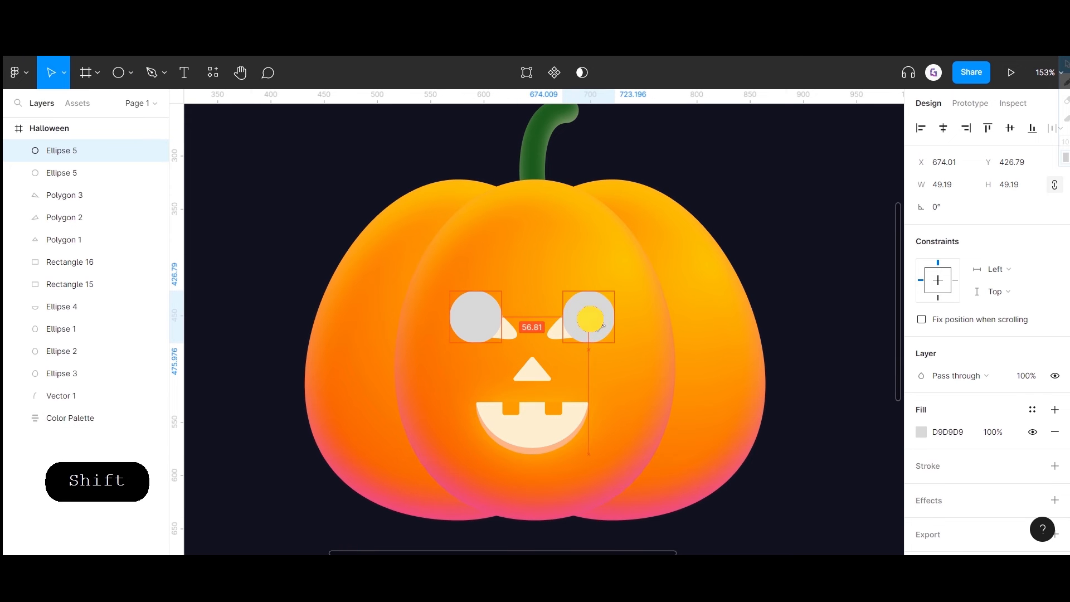
- Select both eye circles and fill them with the cream FFF0D4 sampled from the nose
shift+click(475, 316)
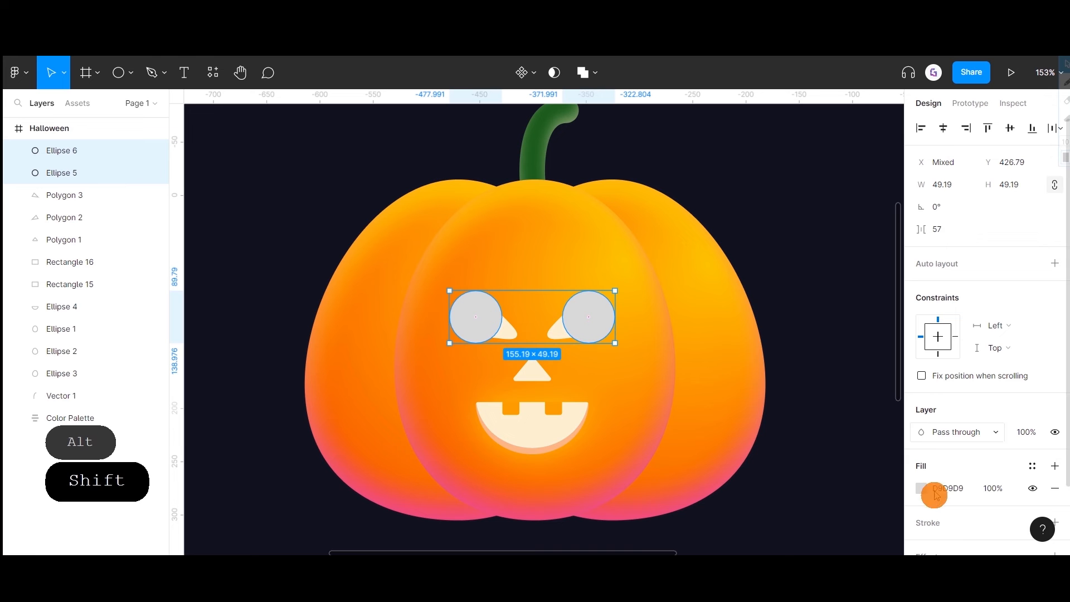
click(922, 488)
click(757, 402)
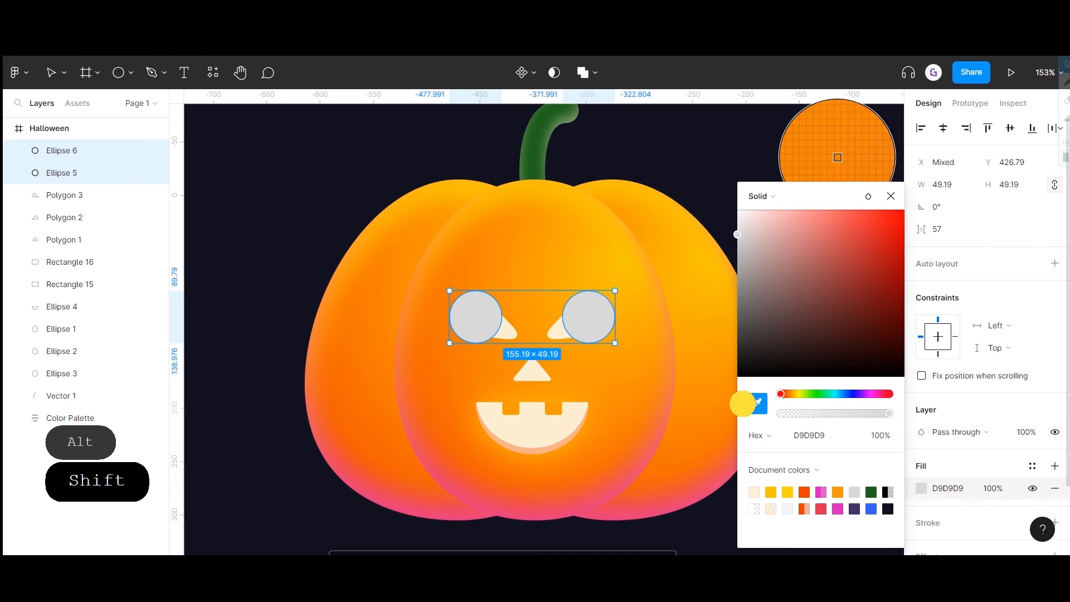
click(535, 369)
click(888, 195)
- Add a layer blur of 50 to both eye circles
scroll(984, 473, down, 3)
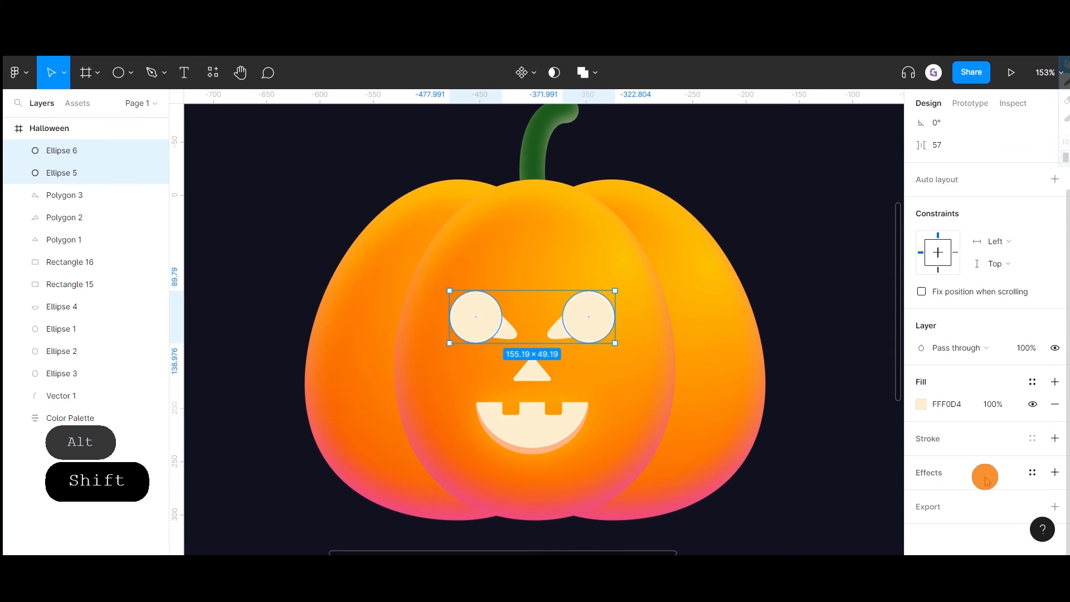
click(939, 472)
click(954, 494)
click(954, 508)
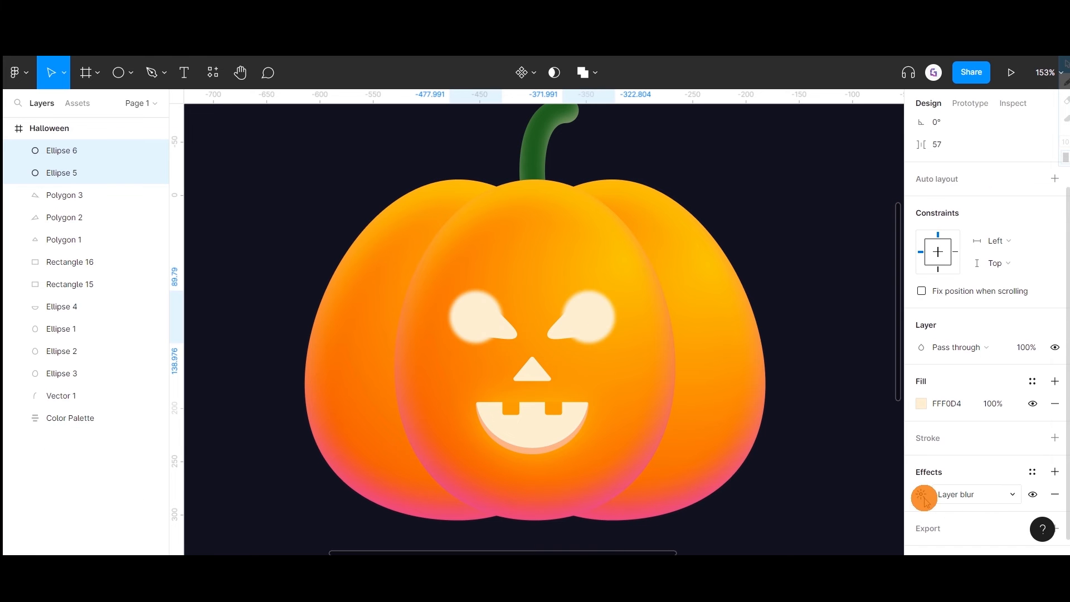
click(920, 493)
click(919, 494)
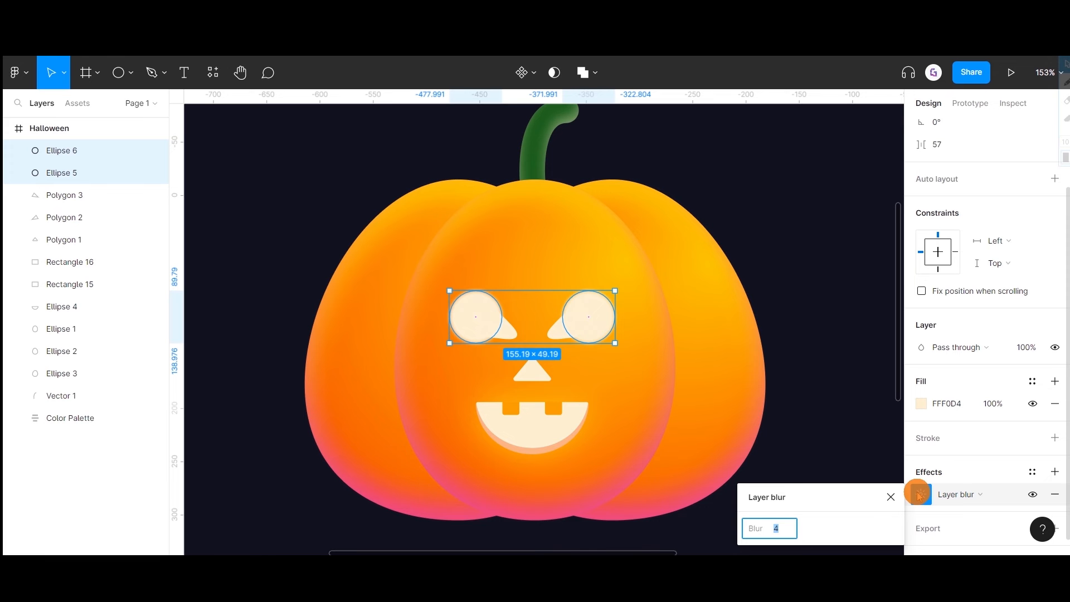
text(50)
key(Return)
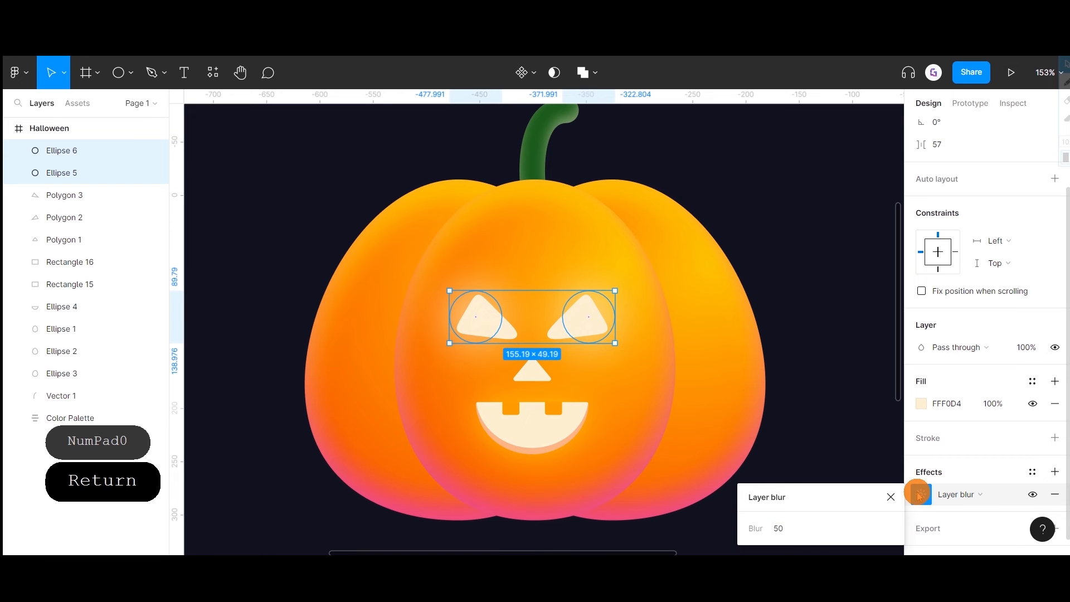
- Set the blurred eye circles to the Screen blend mode at 50% layer opacity and deselect them
click(975, 346)
click(974, 341)
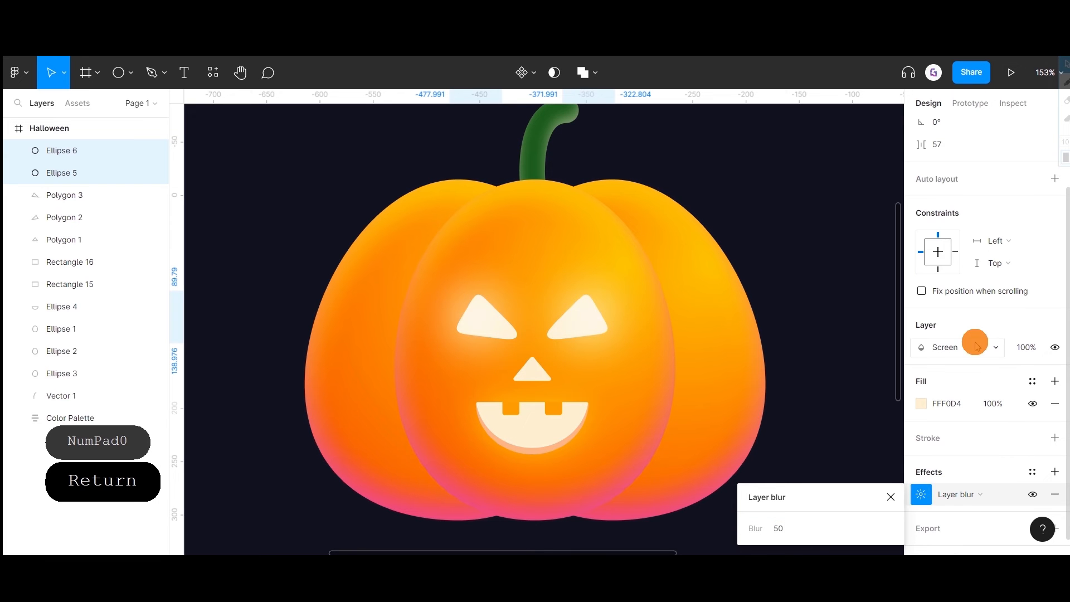
click(1028, 348)
text(5)
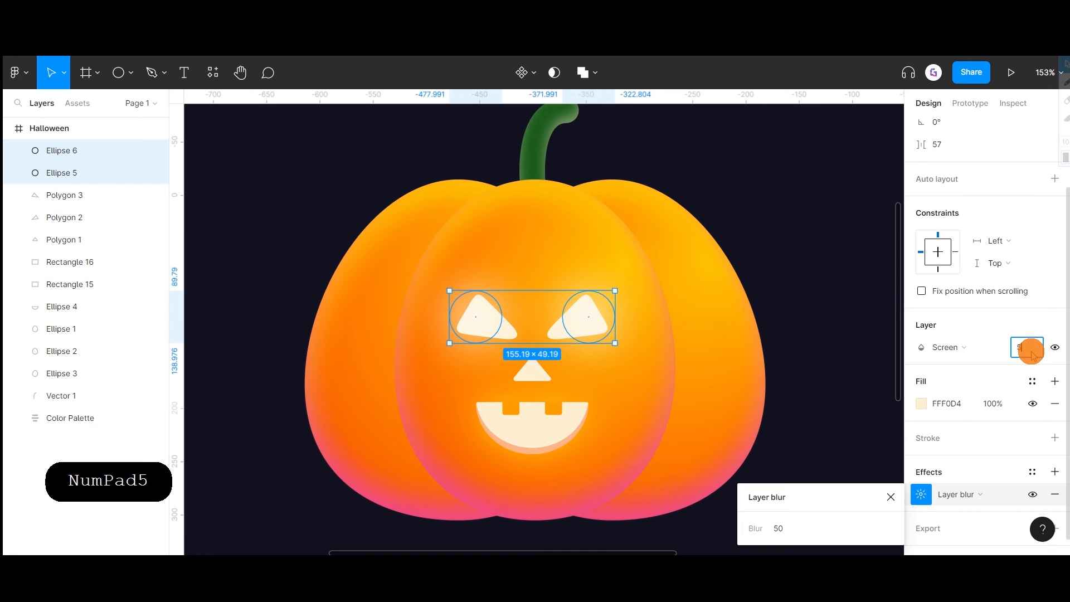
text(0)
key(Return)
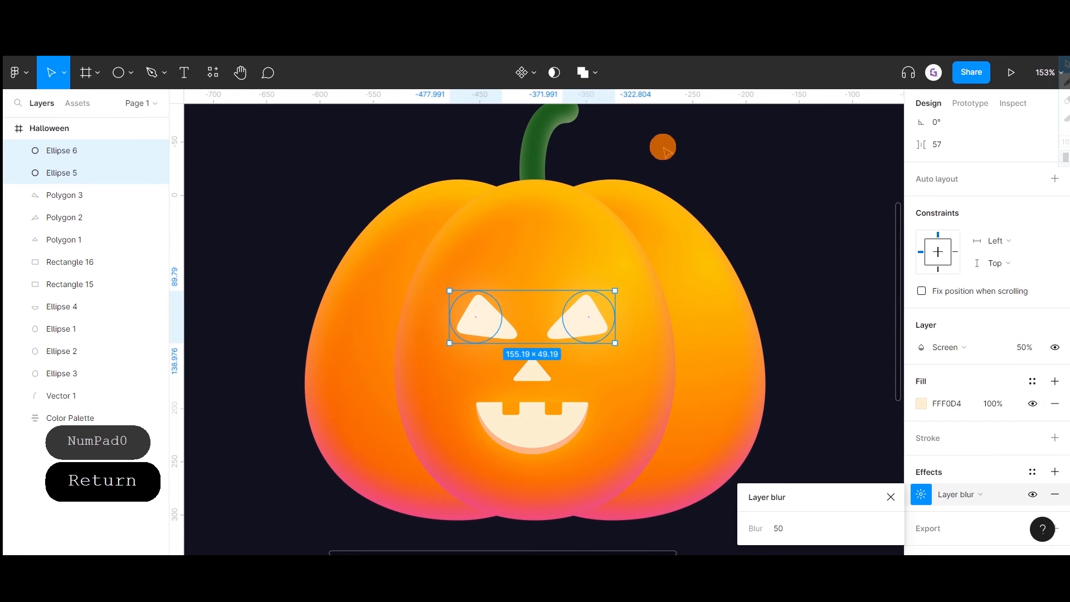
click(719, 160)
- Select every part of the pumpkin, including glows, eyes, nose, mouth, teeth, body ellipses and stem, and group them
scroll(720, 161, down, 5)
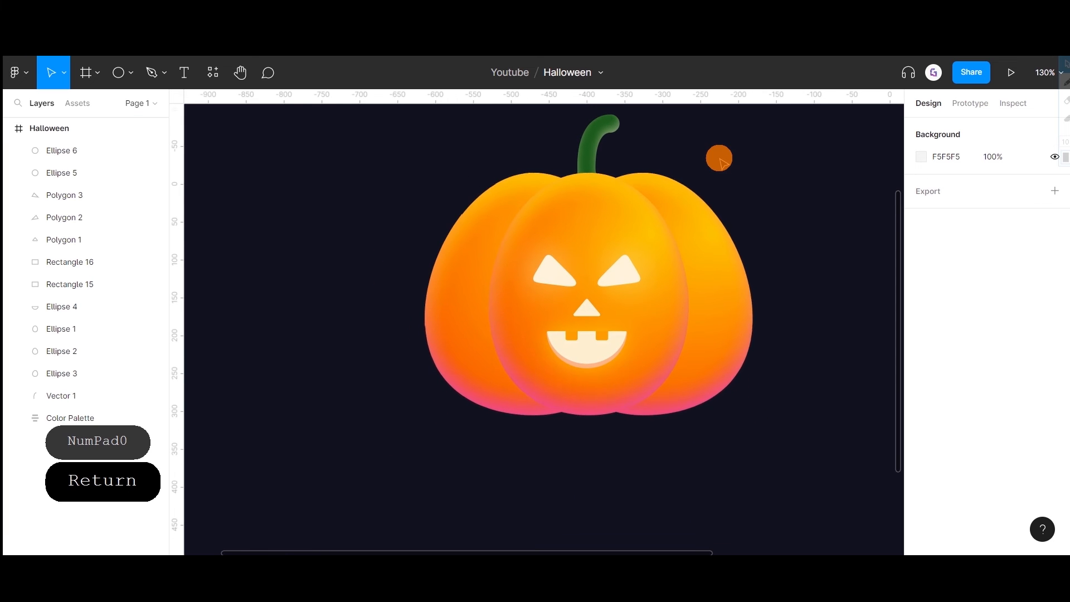
key(ctrl+space)
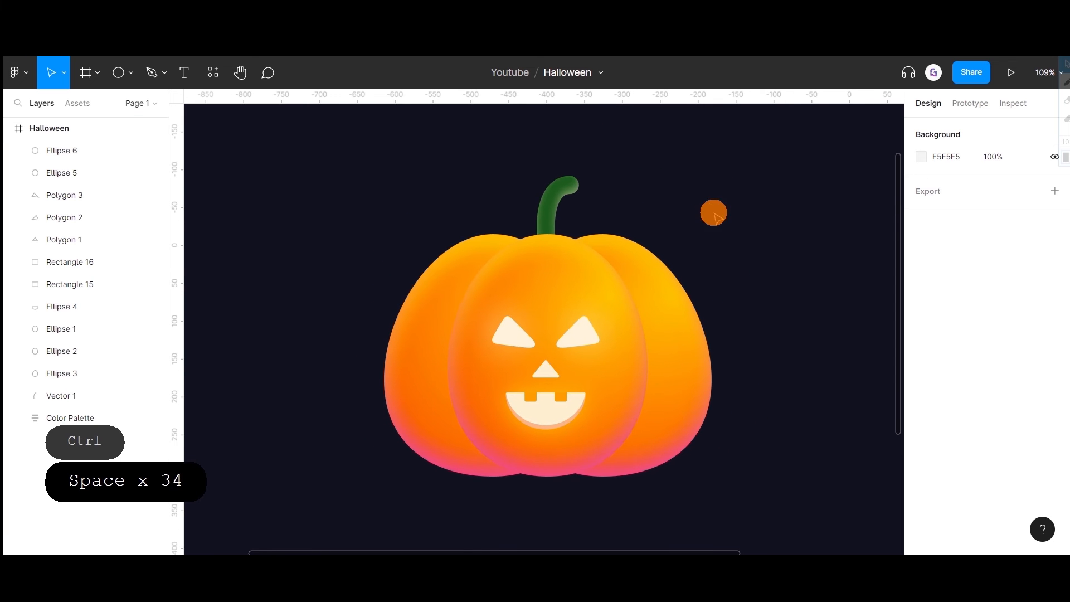
click(501, 271)
shift+click(527, 333)
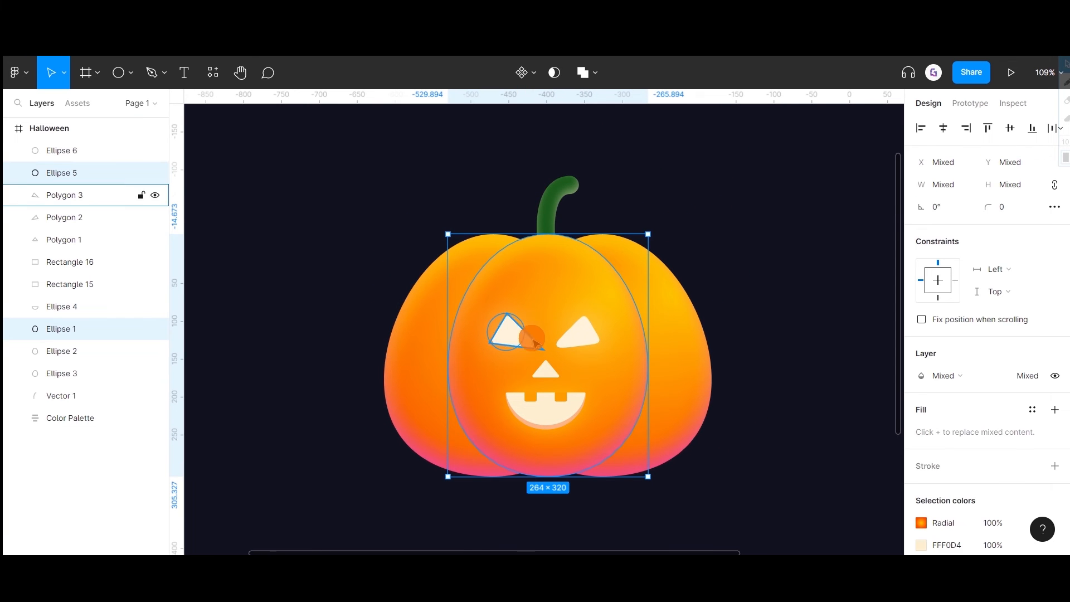
shift+click(529, 337)
shift+click(583, 333)
shift+click(574, 335)
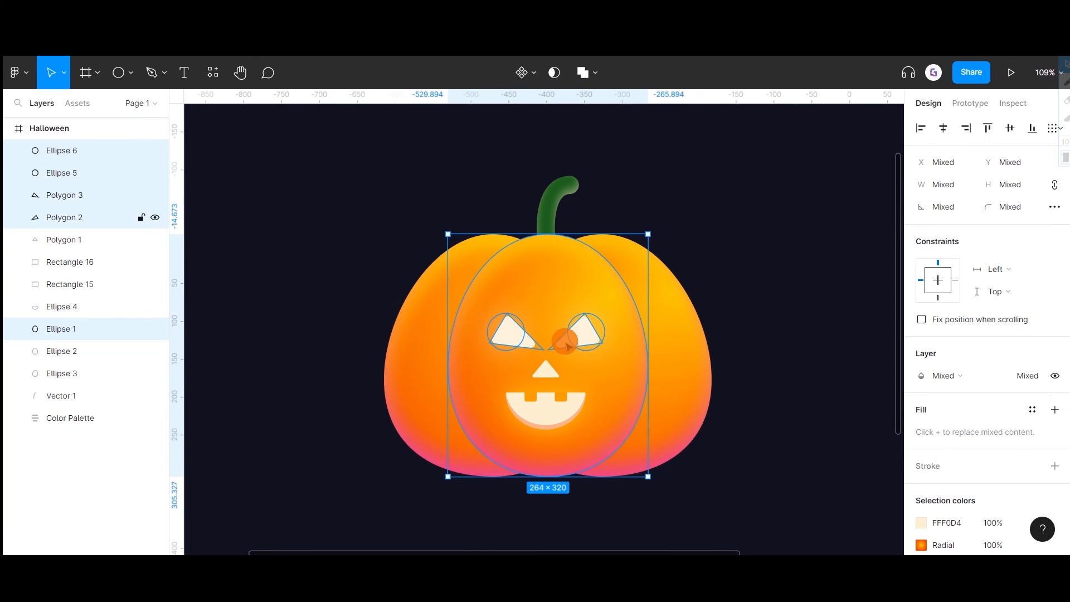
shift+click(545, 368)
shift+click(539, 401)
shift+click(530, 397)
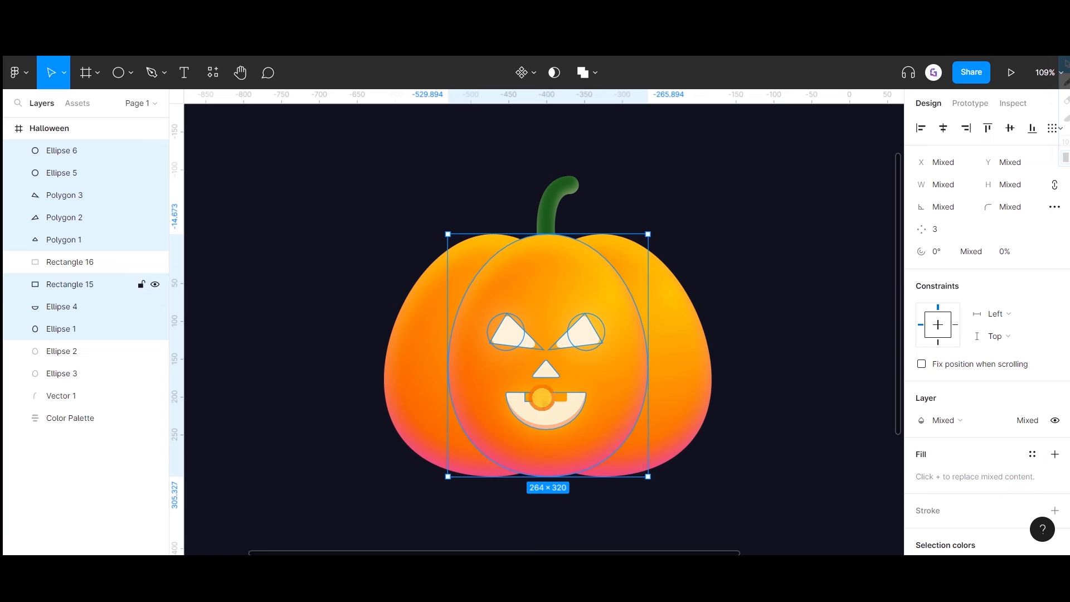
shift+click(558, 397)
shift+click(660, 369)
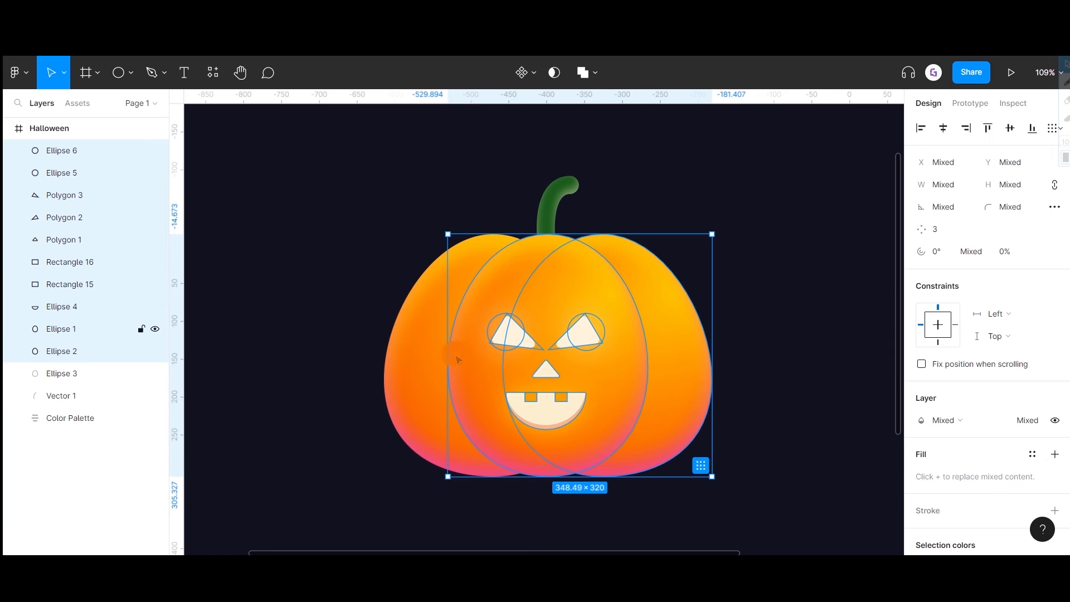
shift+click(394, 351)
shift+click(545, 202)
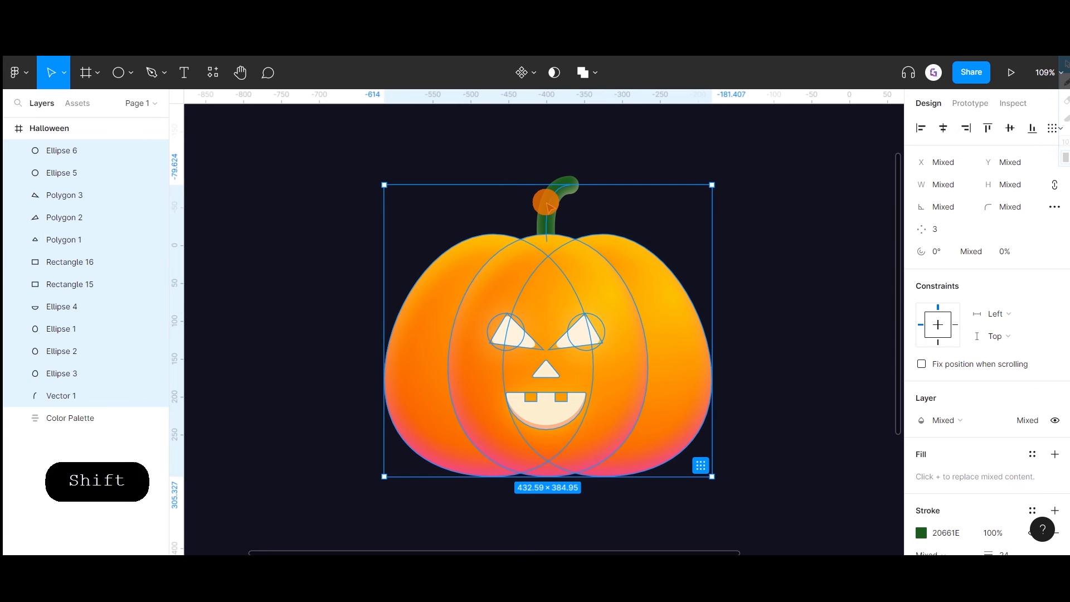
key(ctrl+g)
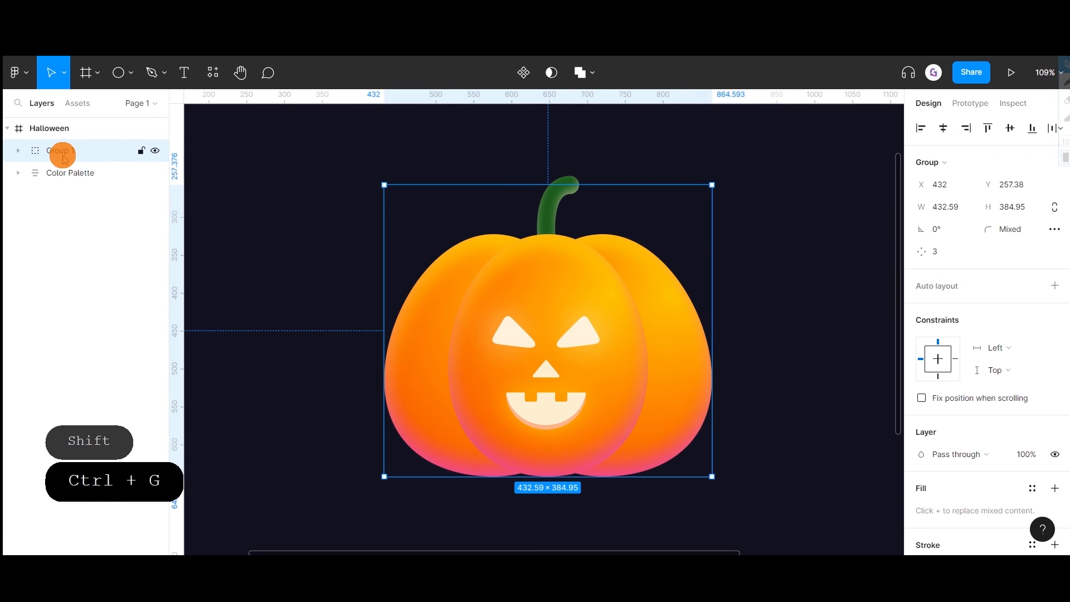
- Rename the new group as Pumpkin and duplicate it
double_click(63, 152)
text(Pum)
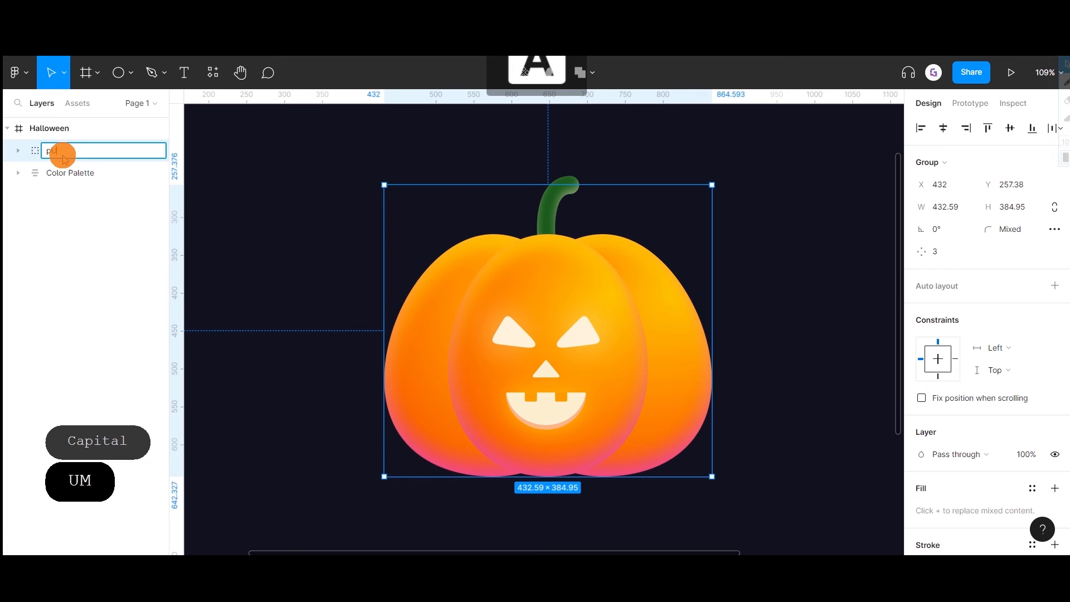
key(BackSpace)
key(BackSpace)
text(P)
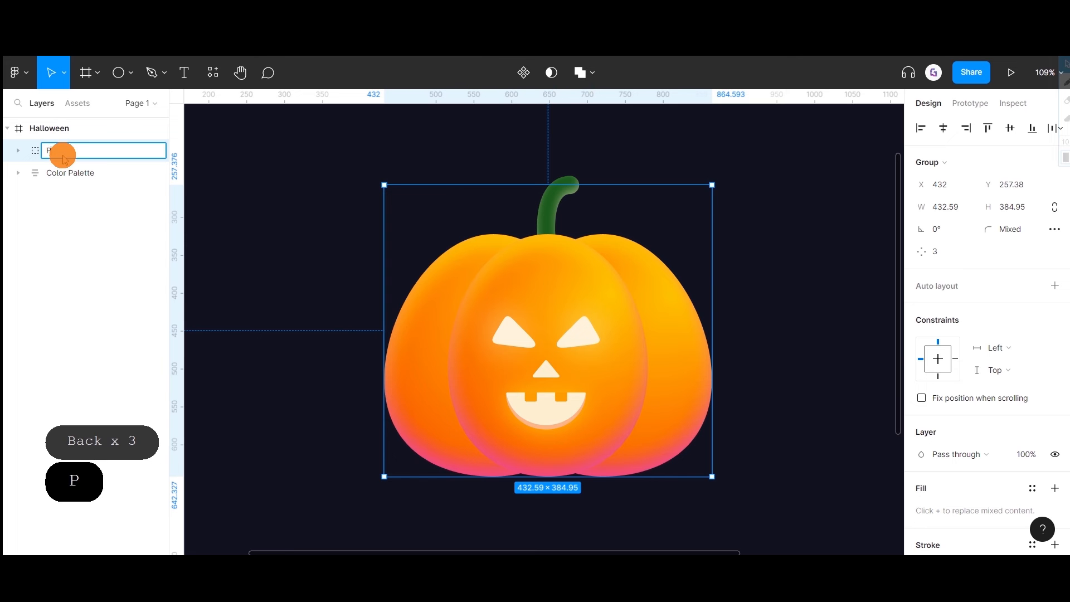
key(Caps_Lock)
text(umk)
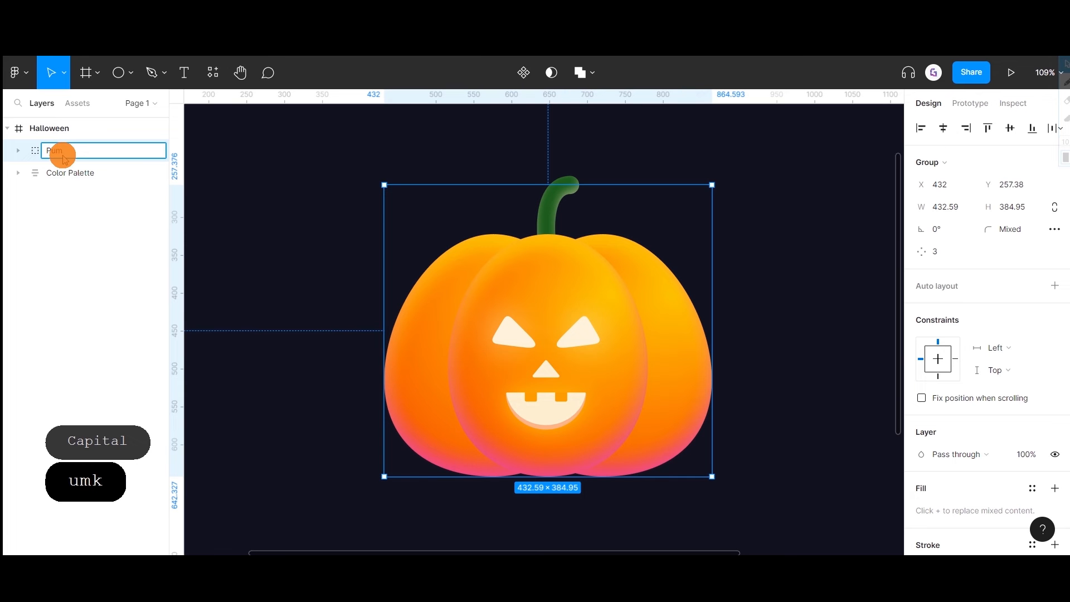
key(Left)
key(Left)
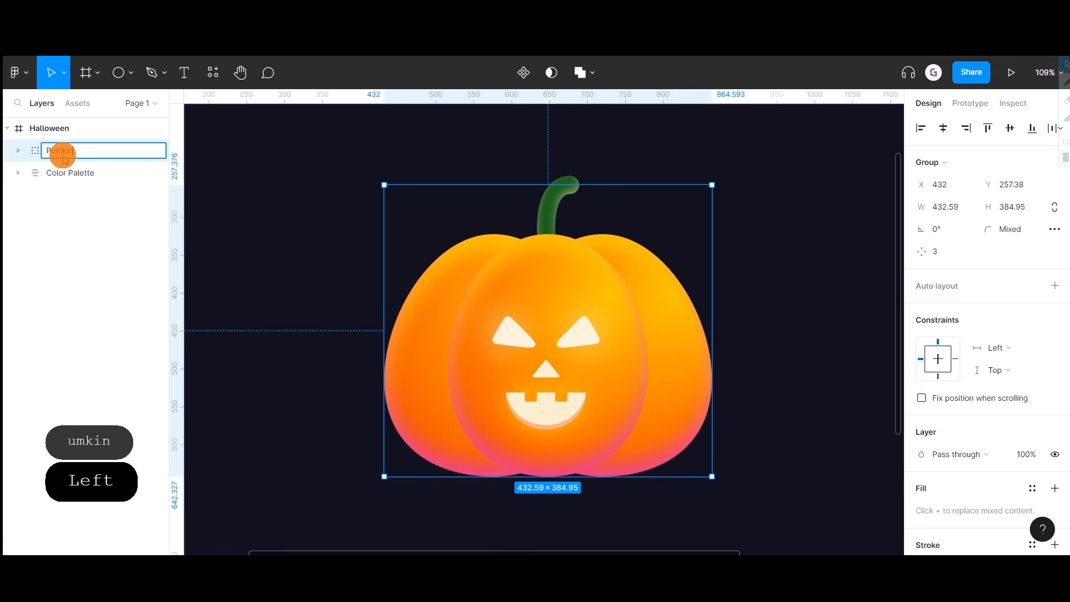
text(p)
key(ctrl+z)
key(ctrl+d)
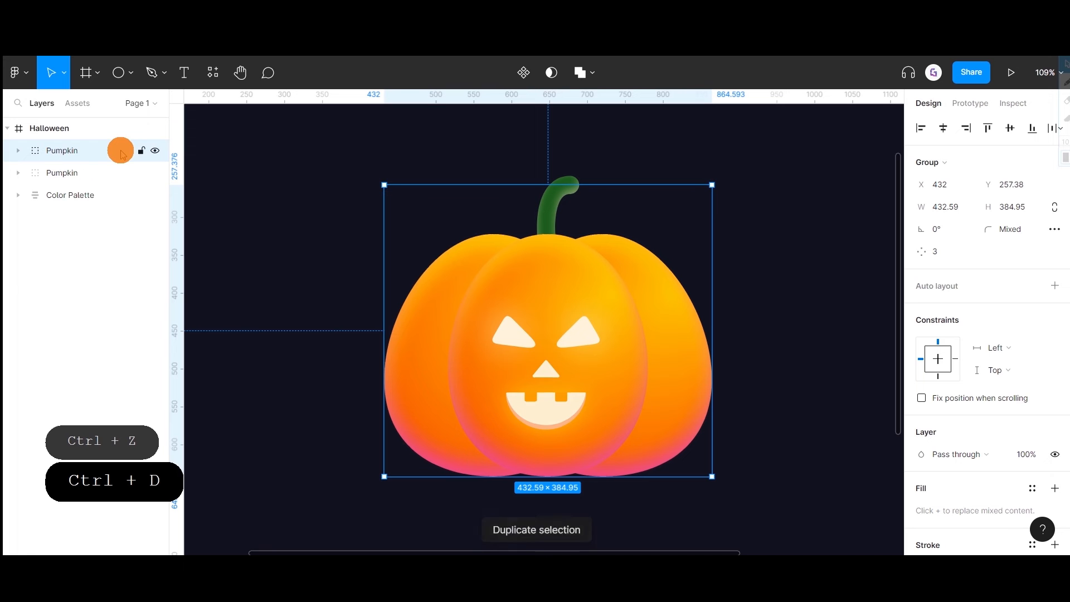
- Generate a 500 × 500 noise image with the Noise plugin, centred over the pumpkin and stacked above both Pumpkin groups inside the Halloween frame
click(217, 73)
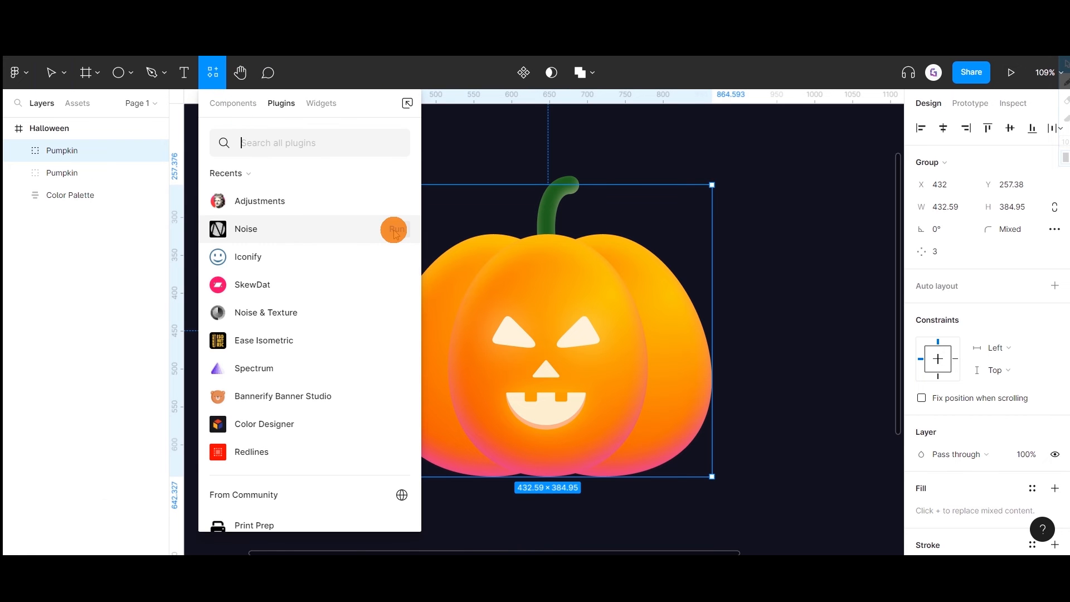
click(392, 230)
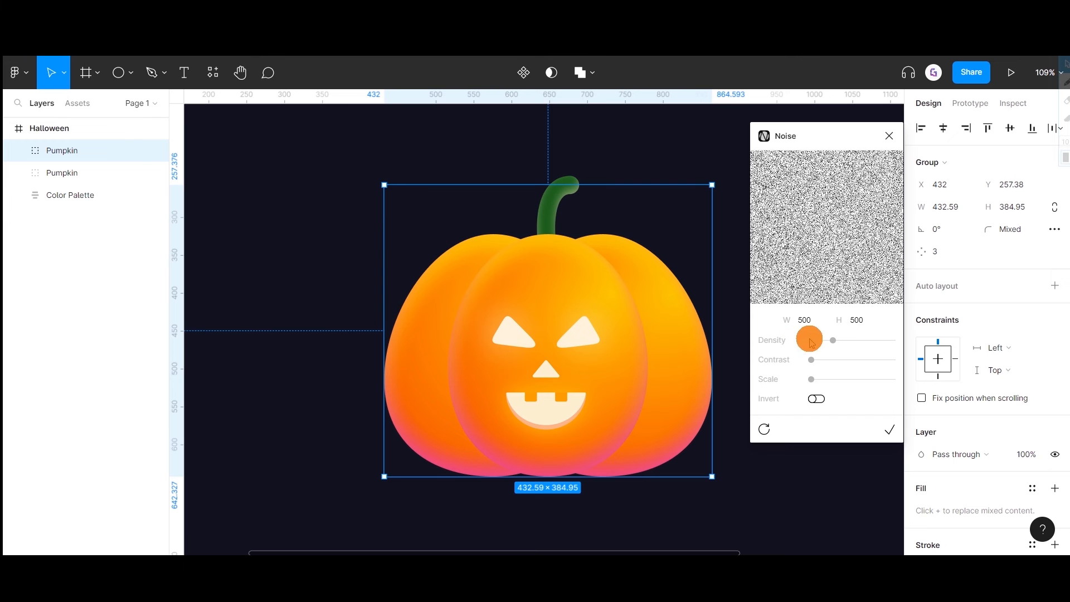
click(890, 428)
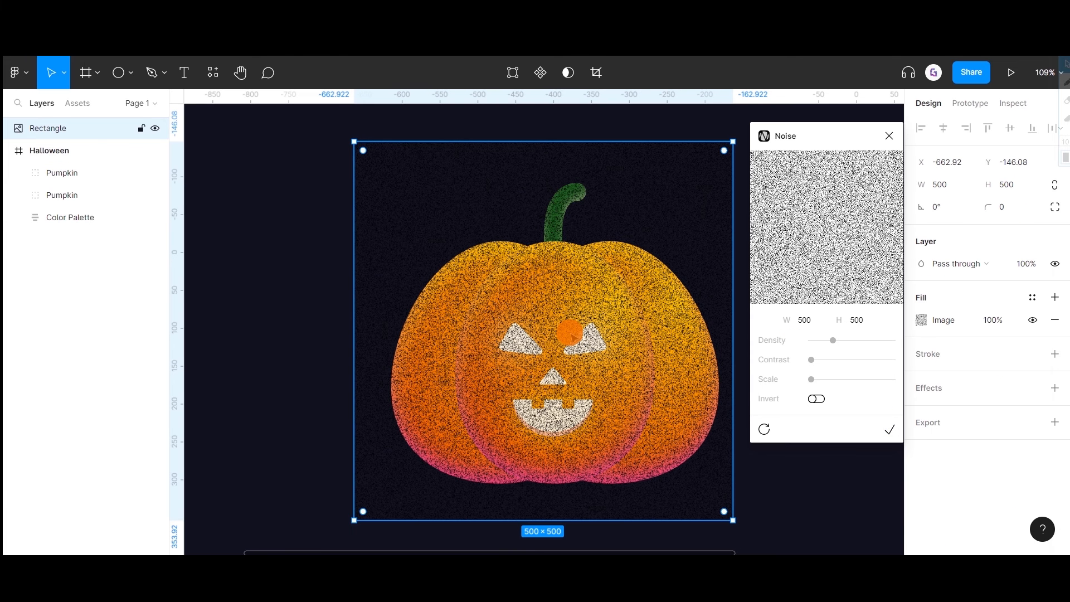
click(894, 135)
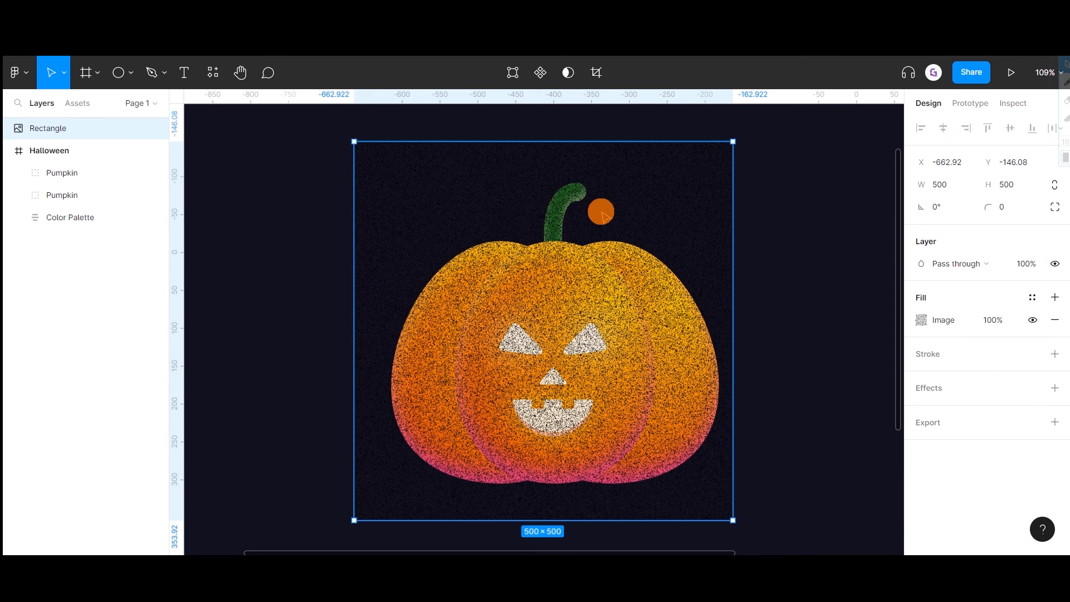
drag(420, 184, 432, 186)
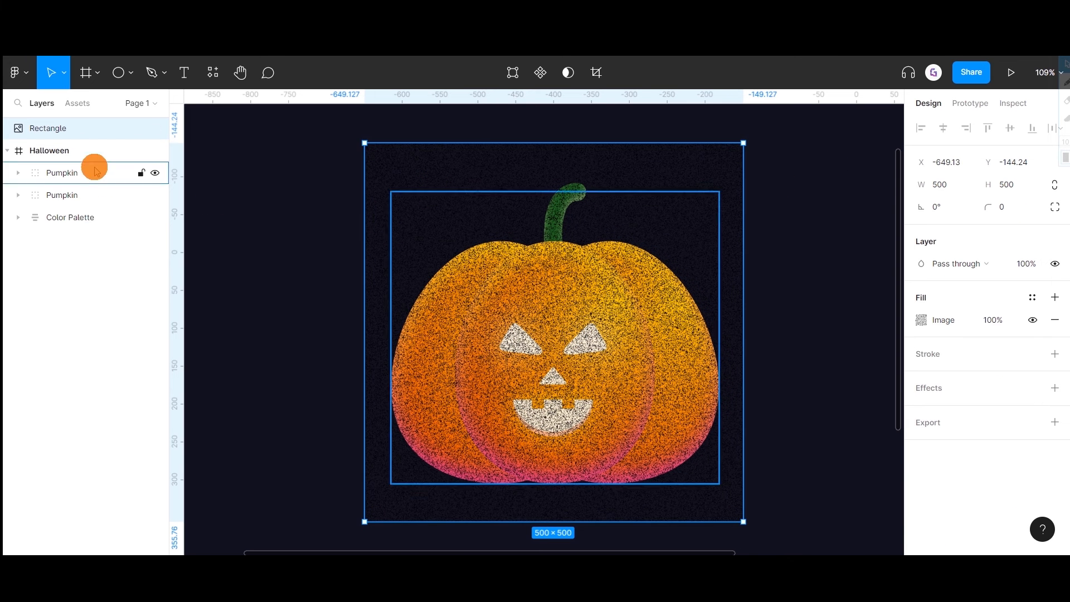
drag(67, 128, 72, 167)
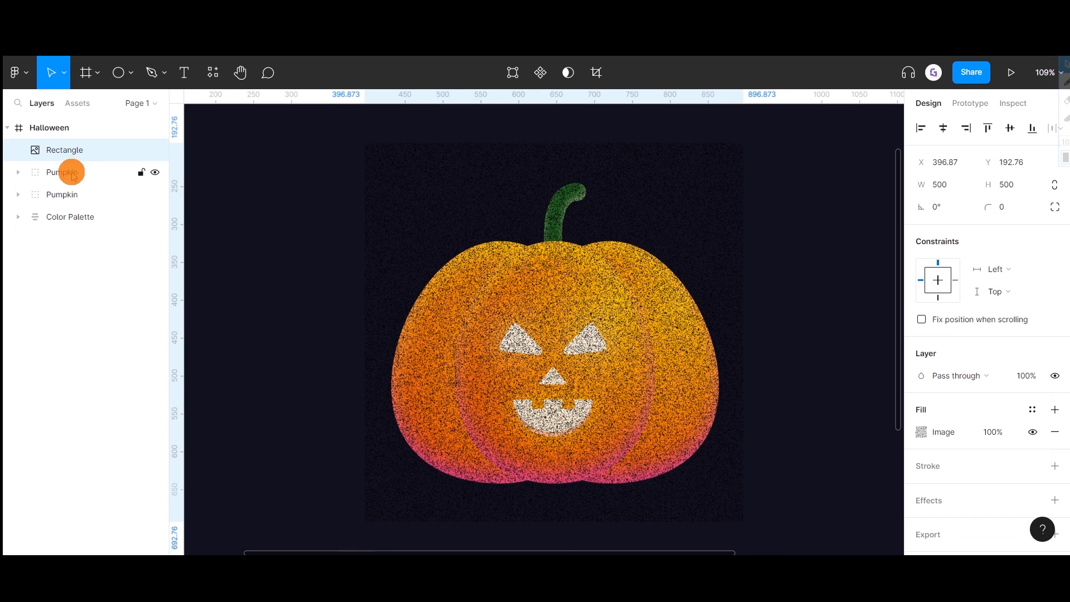
- Rename the upper Pumpkin group as Pumpkin Noise
click(73, 174)
double_click(85, 174)
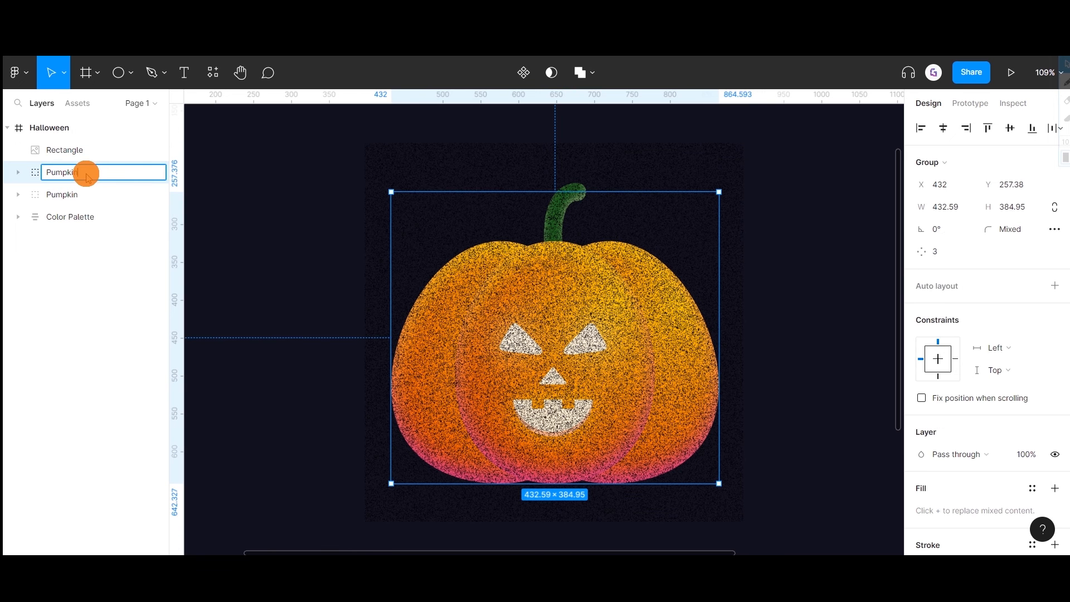
text(N)
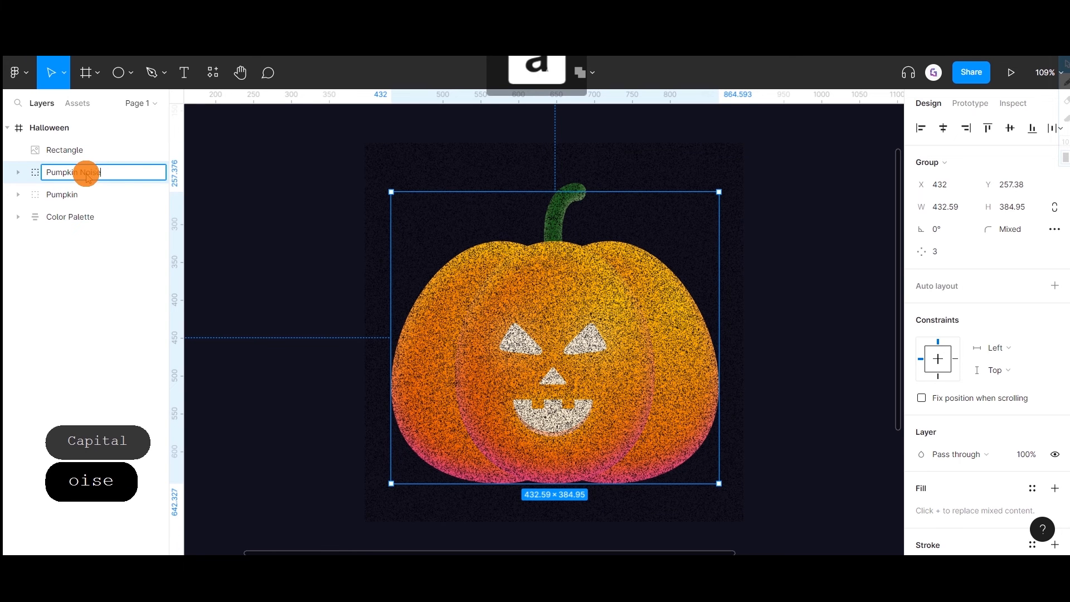
text(oise)
key(Return)
- Mask the noise rectangle with the Pumpkin Noise group
click(91, 149)
shift+click(82, 173)
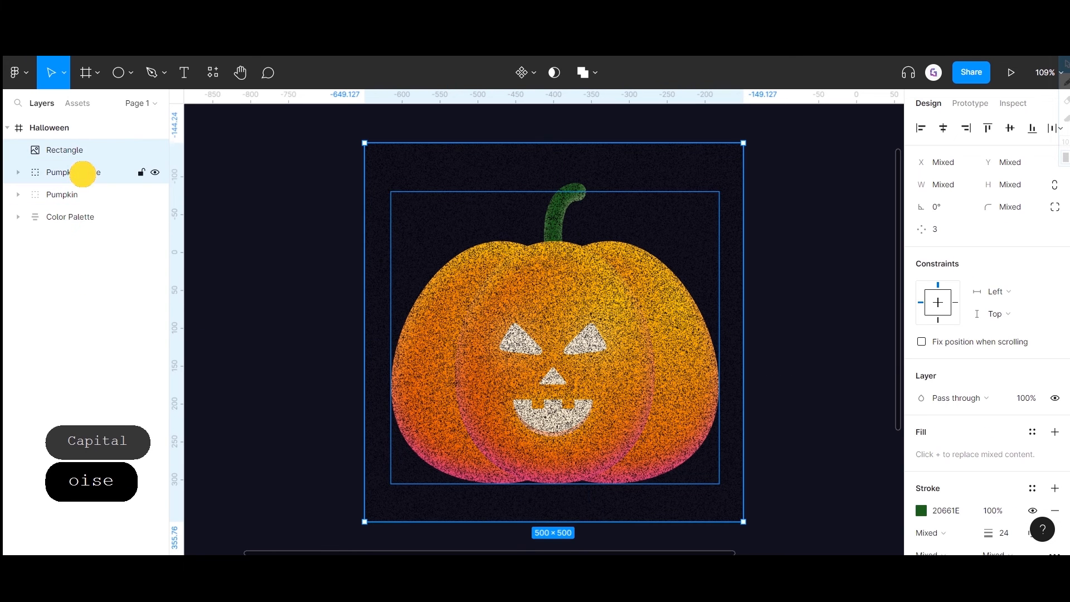
click(553, 73)
- Set the masked noise rectangle to the Overlay blend mode with 30% image fill opacity and deselect it
click(65, 172)
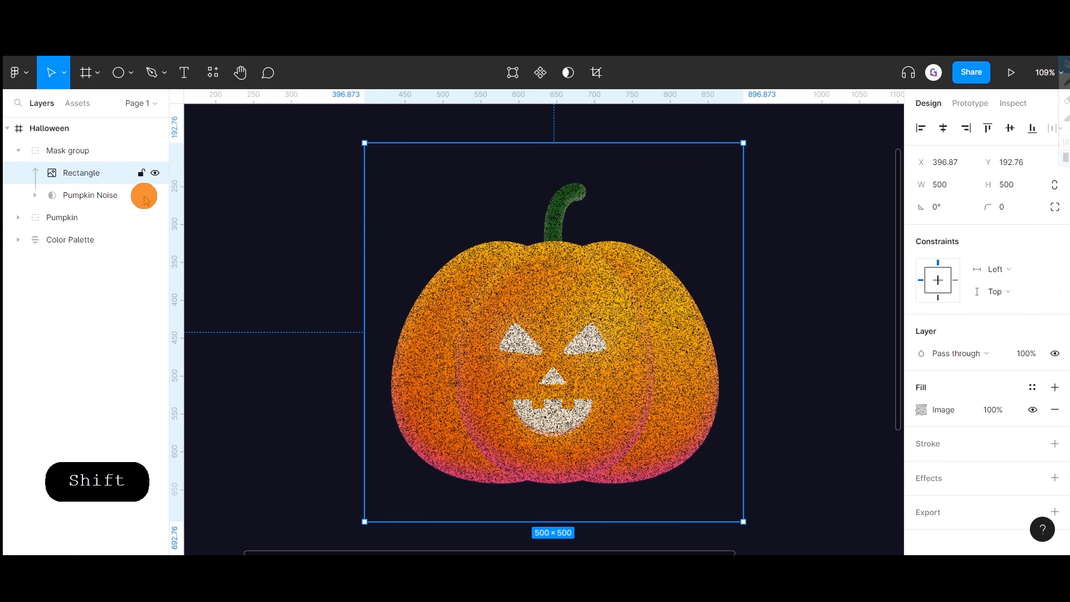
click(980, 353)
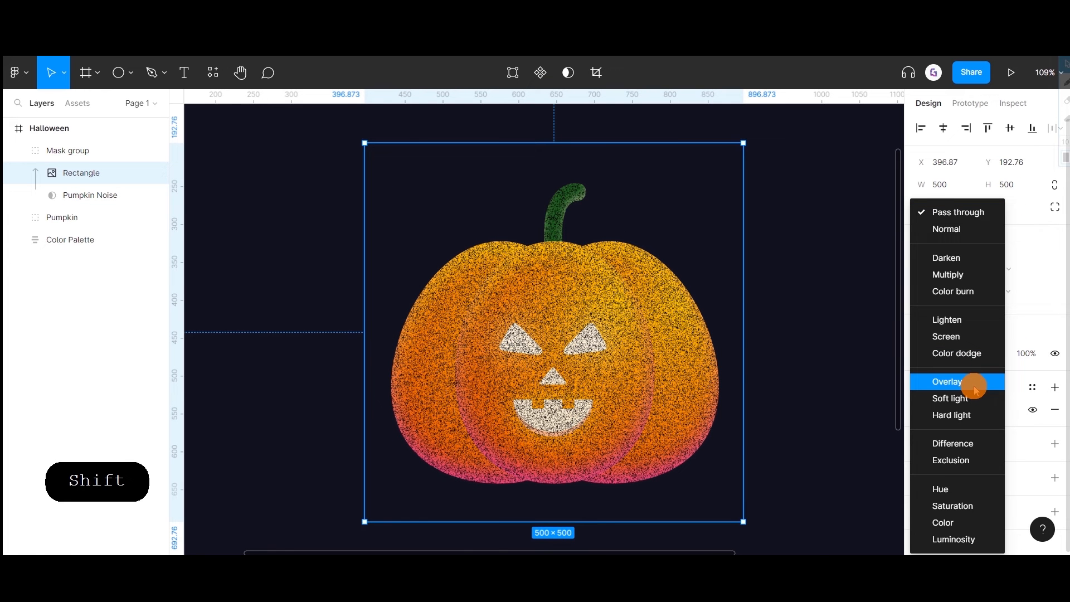
click(947, 382)
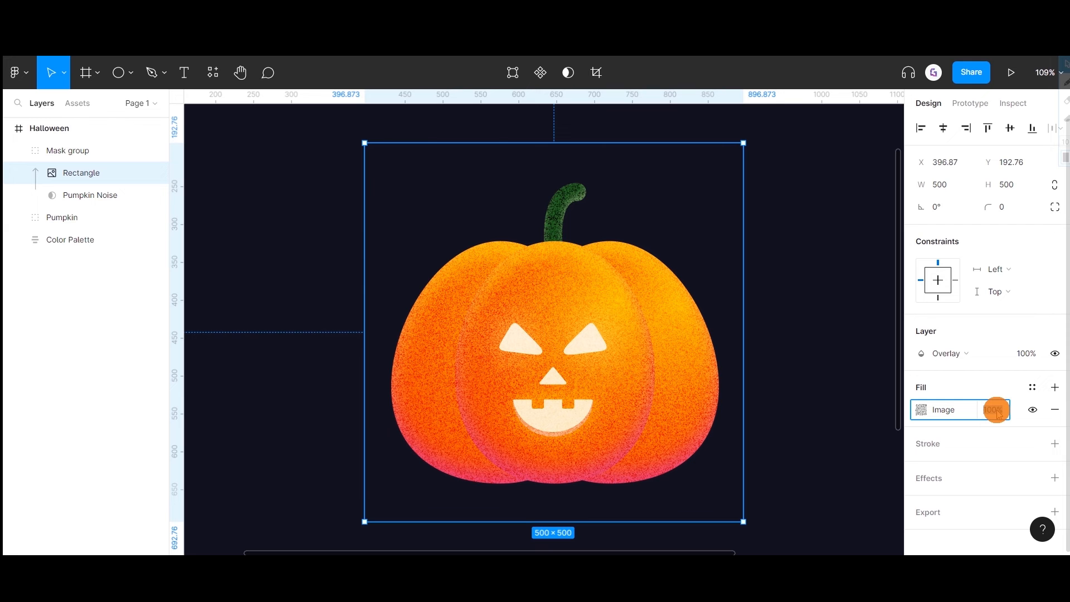
text(30)
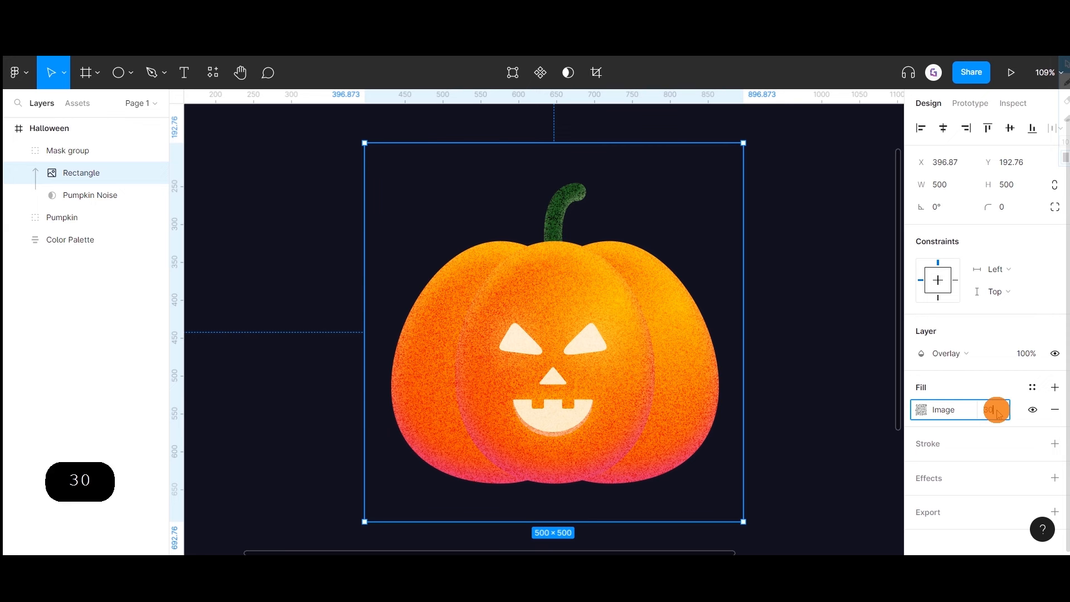
key(Return)
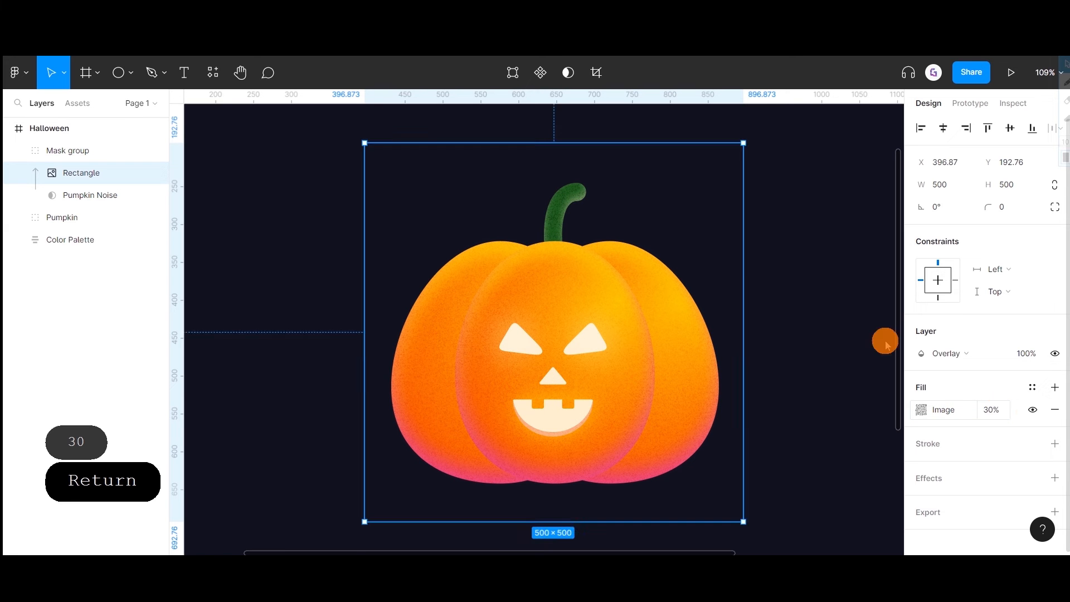
click(791, 272)
- Draw a flat ellipse about 739 × 19 across the pumpkin's base and move it below the Pumpkin layer
scroll(699, 307, down, 3)
key(space)
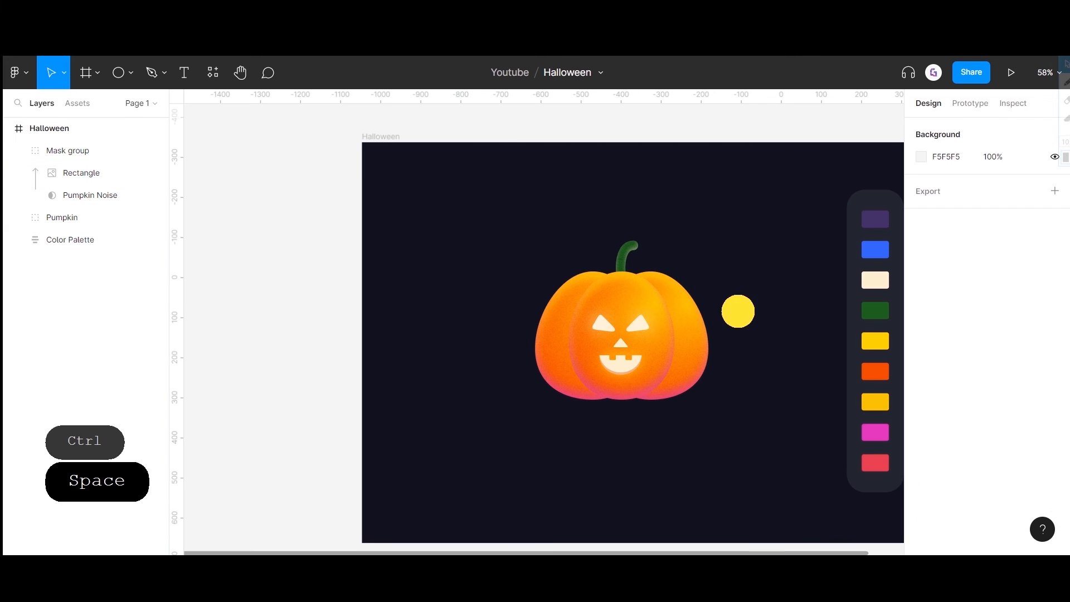
drag(736, 310, 597, 298)
scroll(597, 299, up, 2)
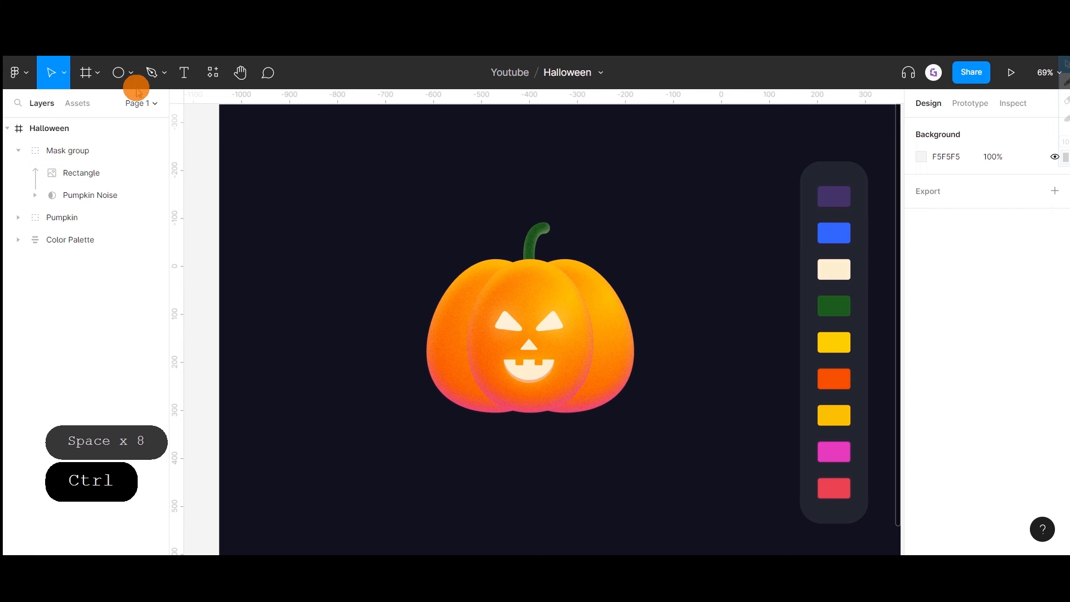
click(127, 73)
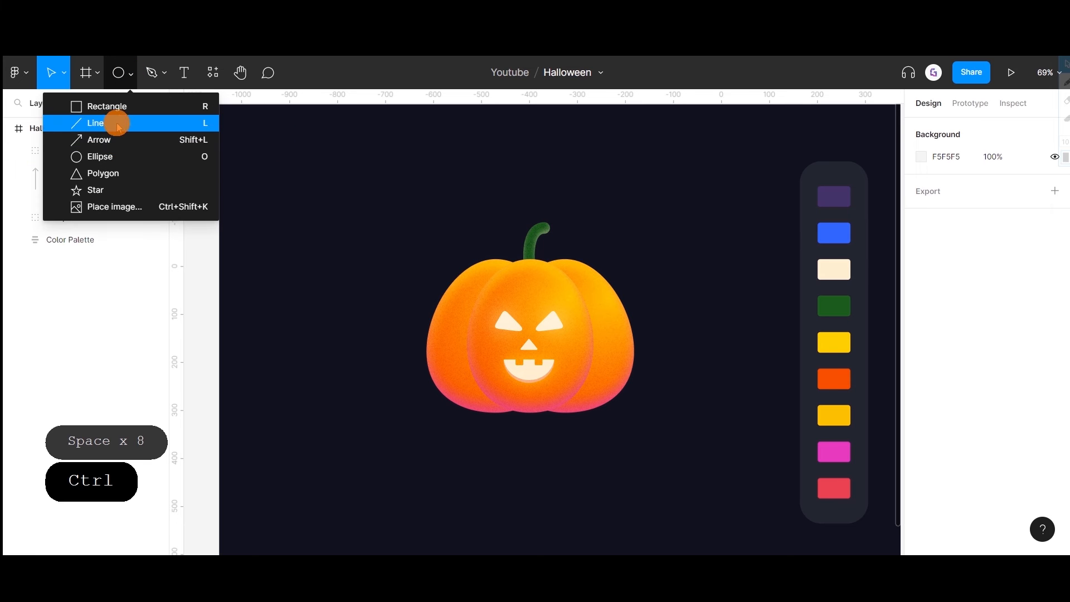
click(115, 153)
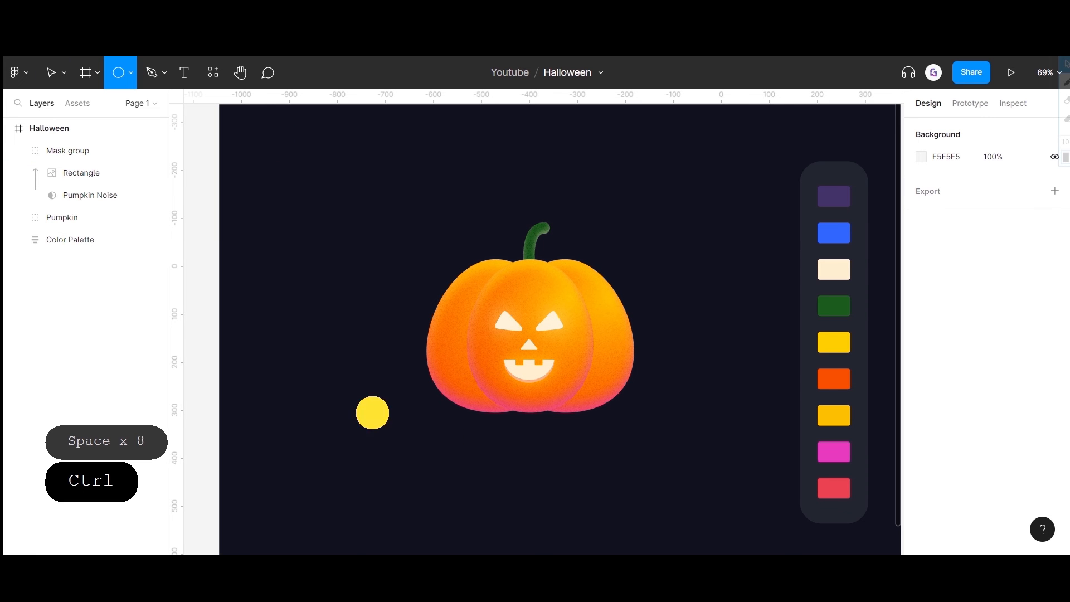
mouse_move(363, 413)
mouse_down()
mouse_move(718, 421)
mouse_move(674, 408)
mouse_up()
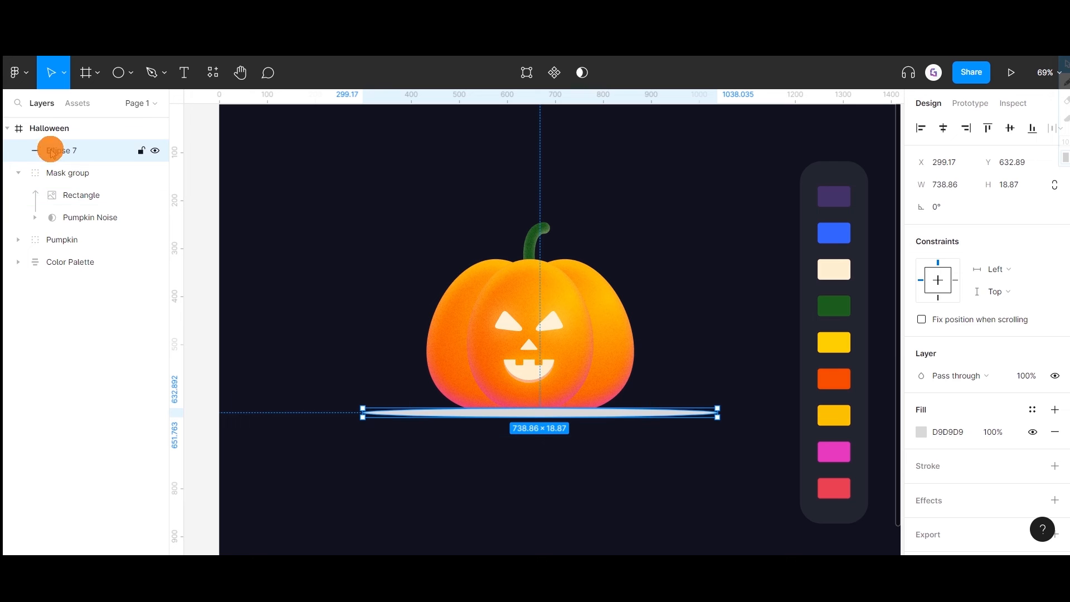
drag(55, 223, 52, 244)
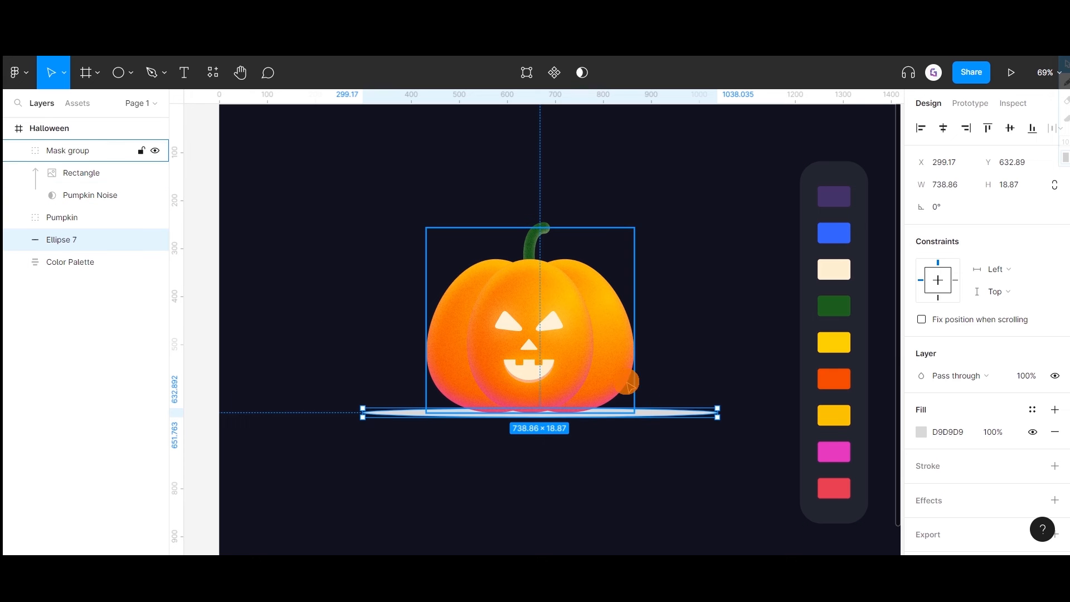
- Resize the ground ellipse to about 871 × 9 and centre it under the pumpkin's base
drag(719, 414, 749, 413)
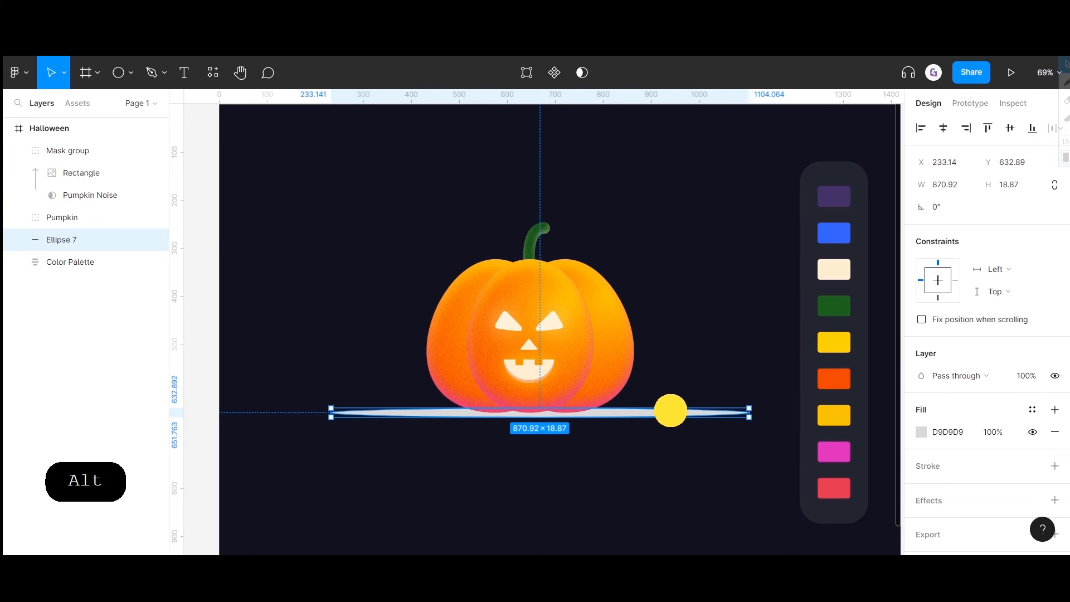
drag(670, 410, 658, 397)
scroll(609, 420, up, 5)
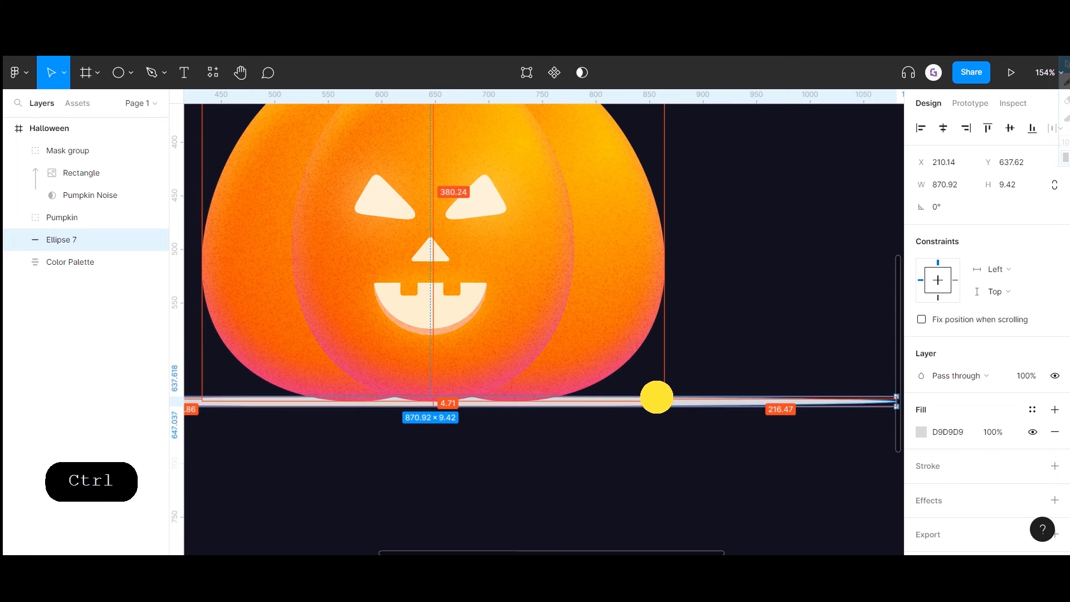
click(693, 370)
- Select the ground ellipse beneath the pumpkin
scroll(693, 370, down, 5)
key(space)
drag(720, 340, 611, 356)
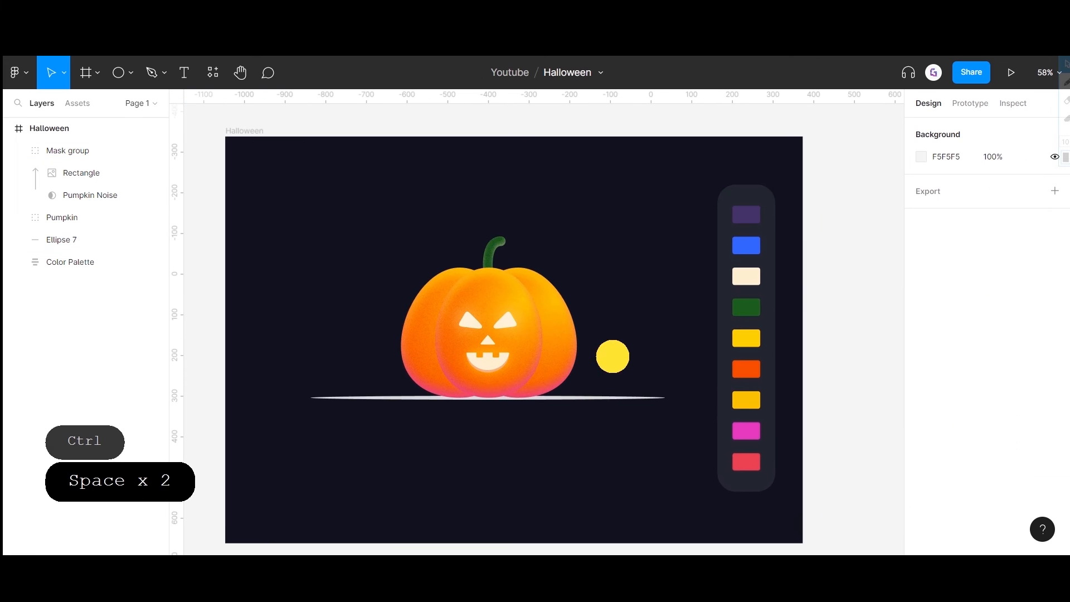
click(611, 399)
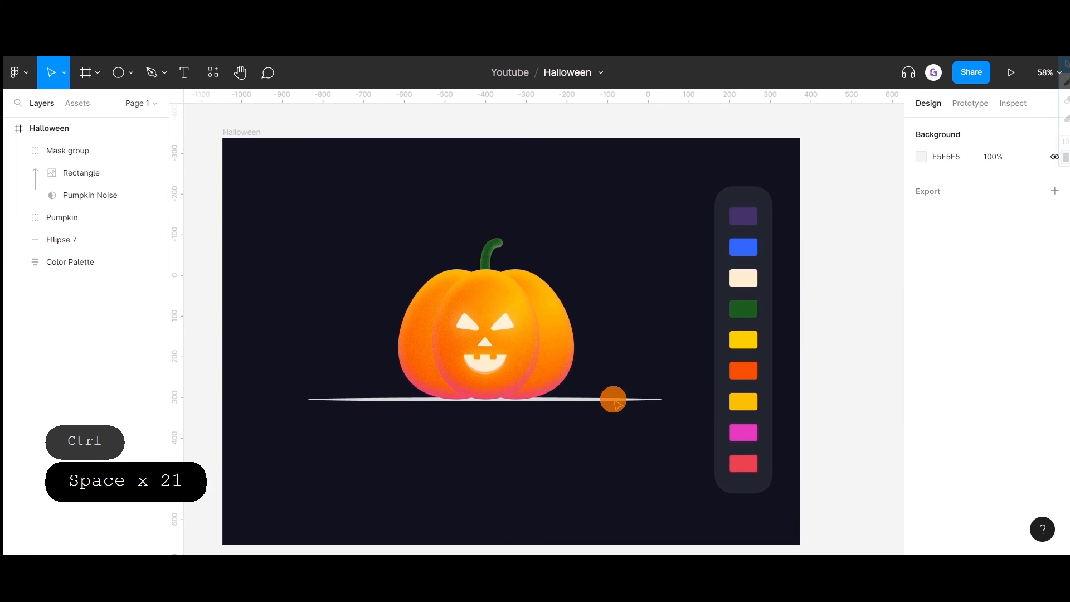
shift+click(528, 346)
drag(498, 314, 482, 354)
key(ctrl+z)
shift+click(494, 303)
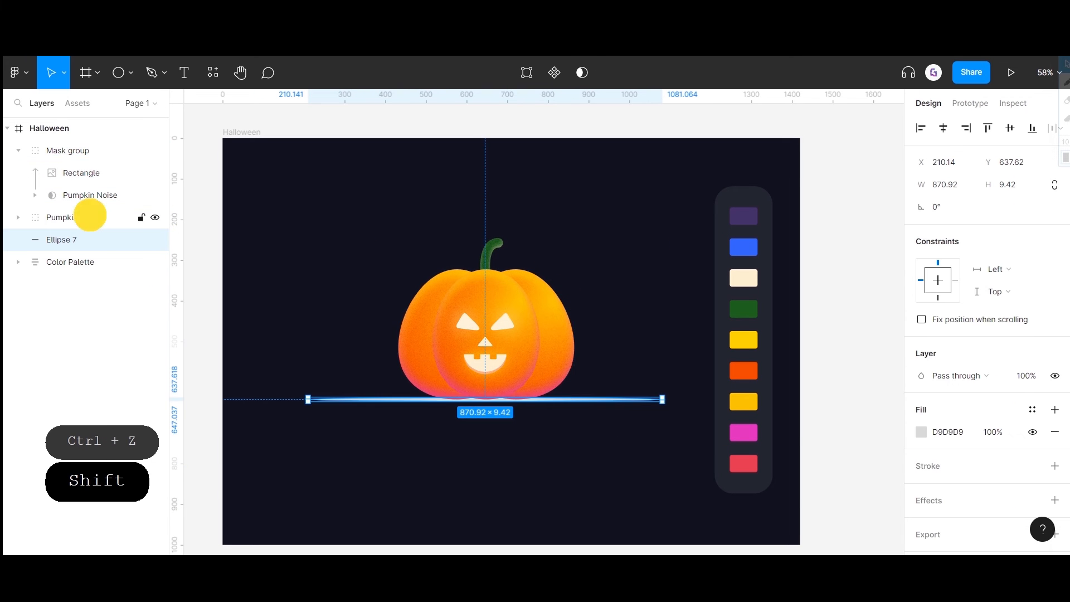
- Add the Pumpkin group and Mask group to the selection and move everything down until the ellipse sits at about X 181, Y 800
shift+click(85, 216)
shift+click(89, 150)
drag(515, 319, 538, 322)
scroll(538, 323, up, 1)
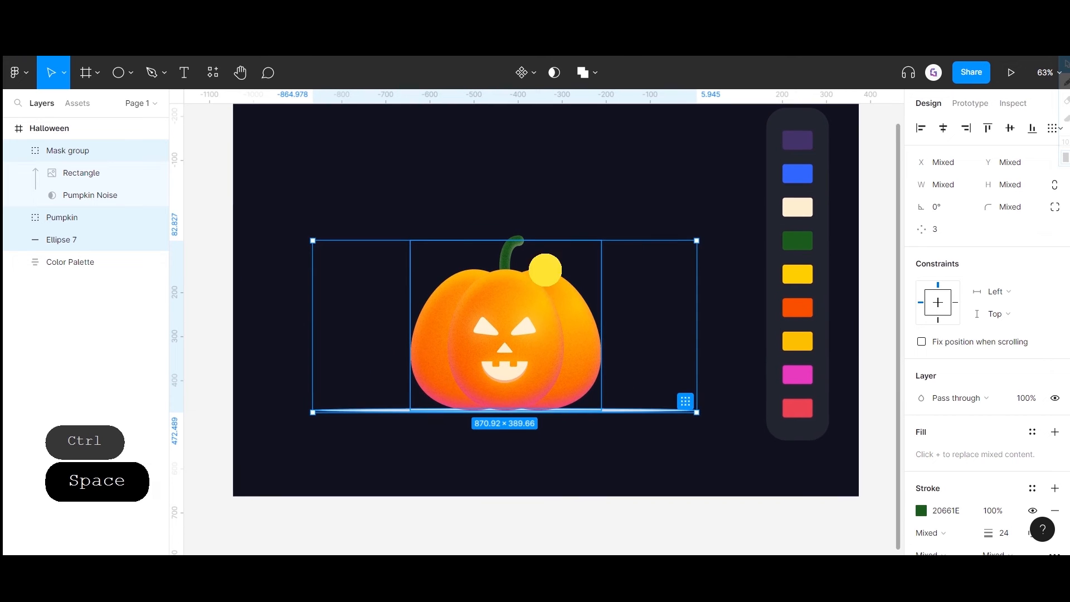
drag(544, 270, 548, 327)
click(548, 250)
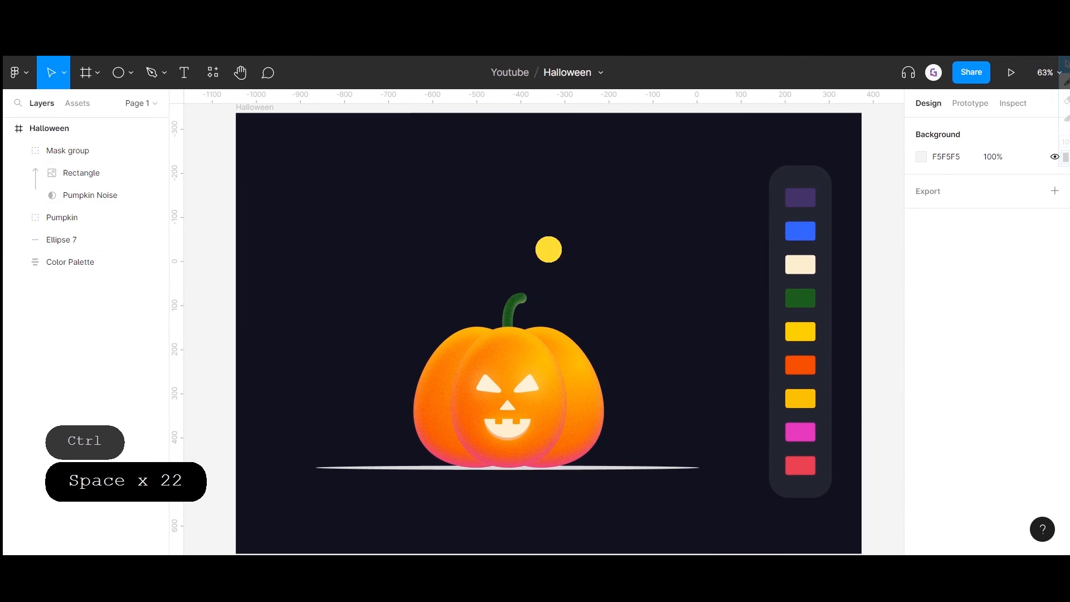
- Fill the ground ellipse with near-black 0D0C12, based on the sampled frame background, and deselect it
click(634, 467)
click(921, 432)
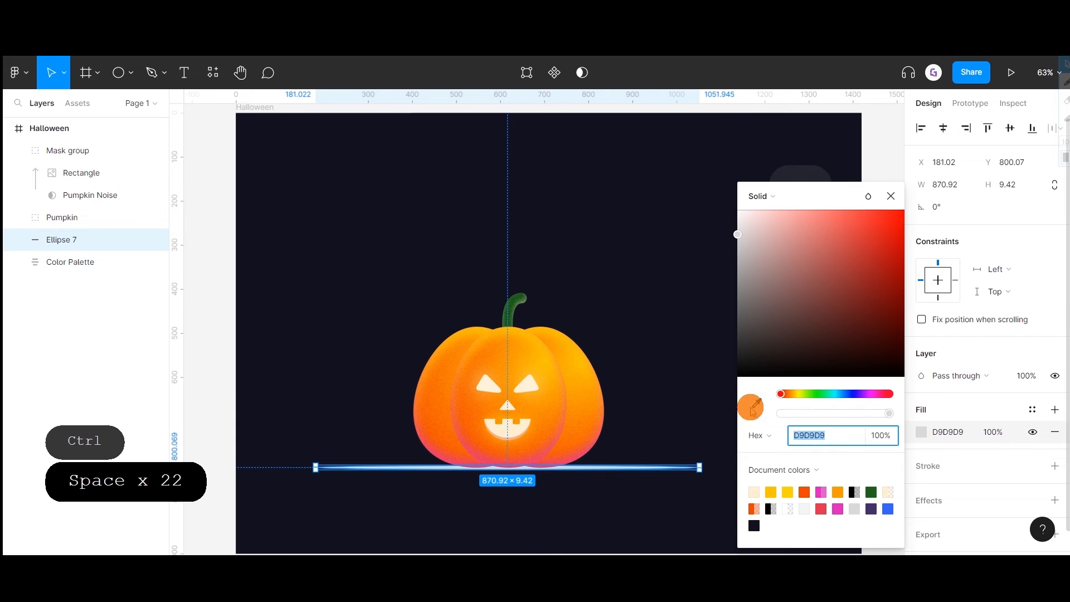
click(755, 405)
click(641, 444)
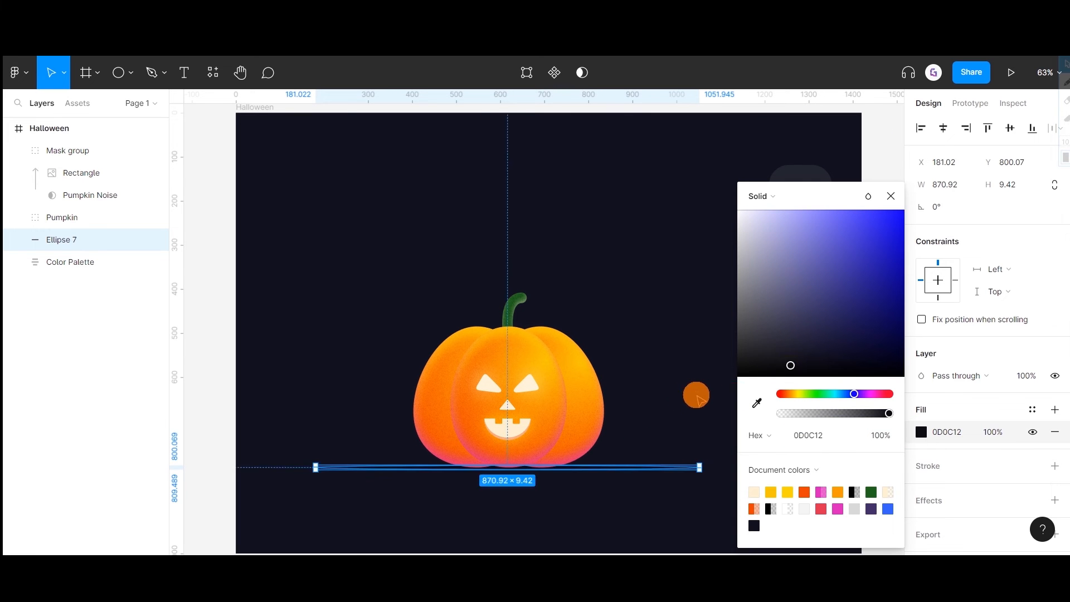
click(642, 413)
key(space)
drag(678, 360, 672, 364)
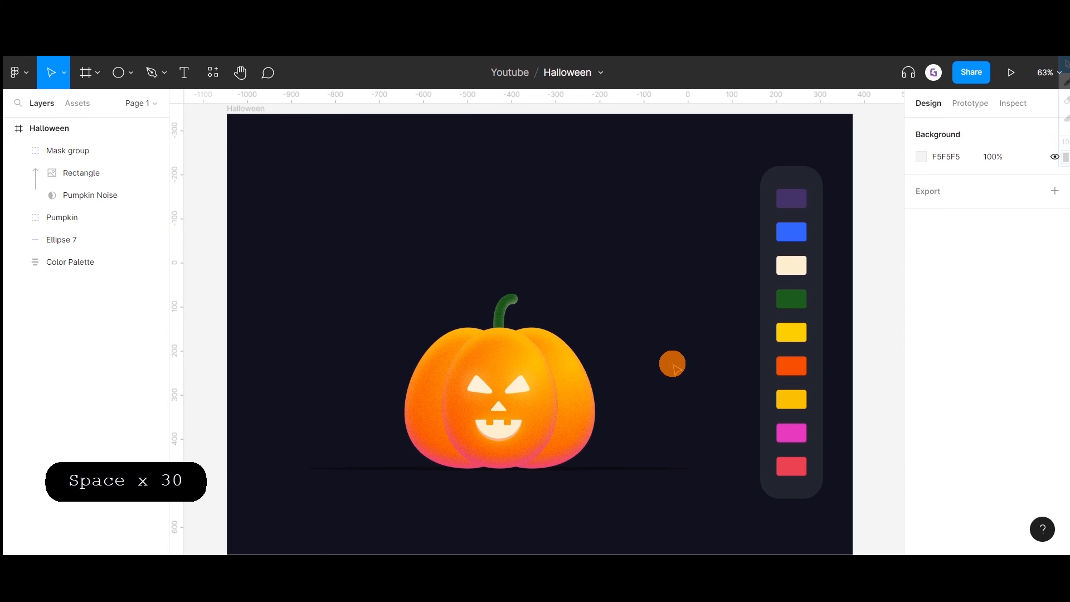
- Draw an ellipse about 413 × 311 and place it over the upper half of the pumpkin
click(130, 73)
click(114, 156)
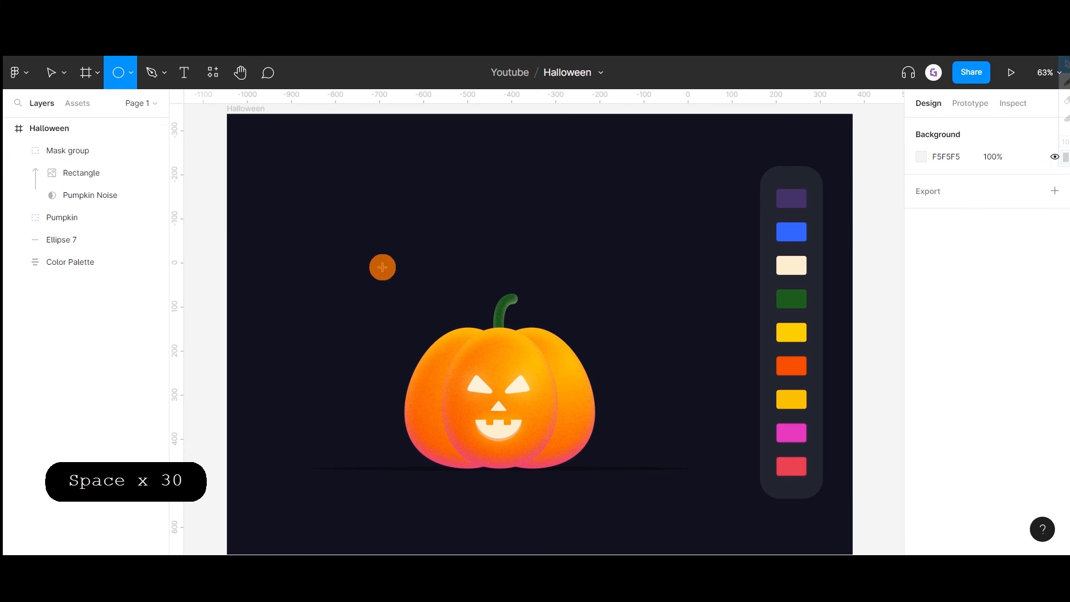
drag(382, 268, 605, 404)
drag(605, 357, 513, 340)
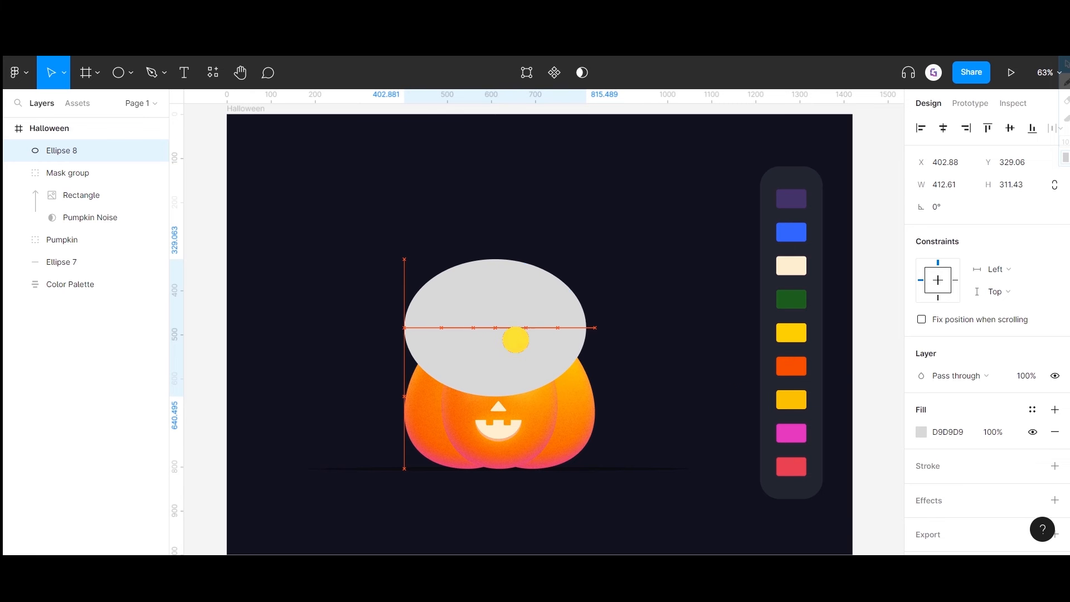
- Fill the new ellipse with the palette's blue, 3662FD
click(921, 432)
drag(821, 193, 663, 169)
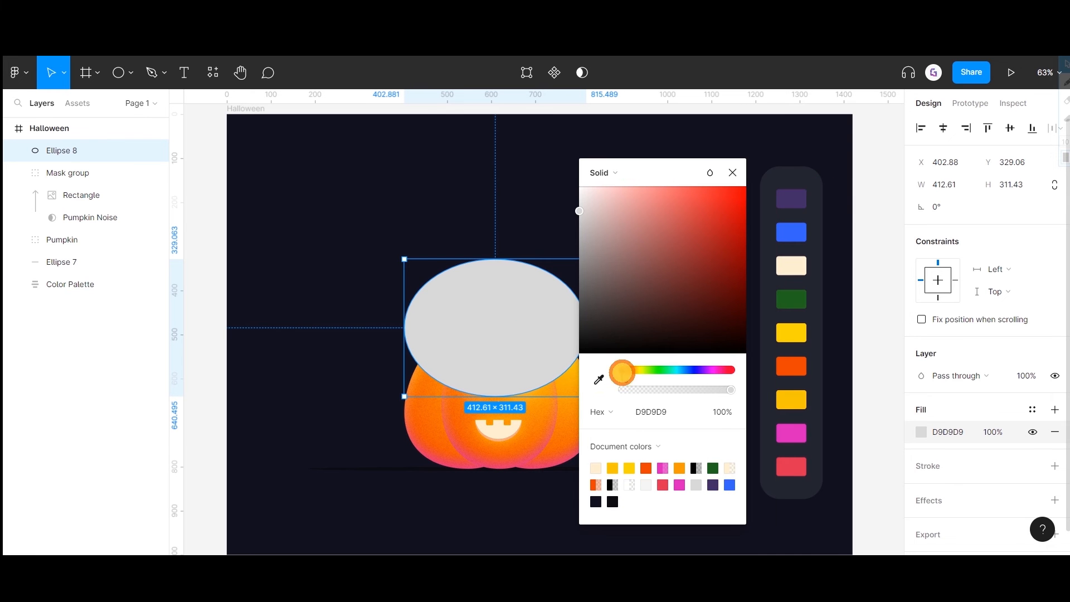
click(601, 377)
click(791, 232)
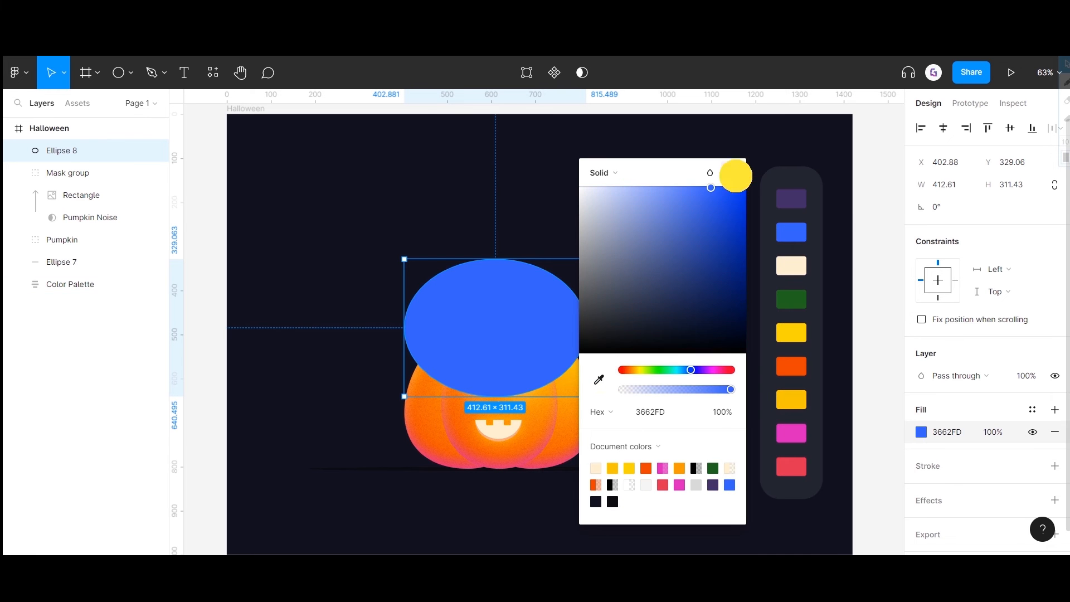
click(732, 172)
- Resize the blue ellipse about its centre to roughly 352 × 360 and set its opacity to 50%
drag(586, 332, 529, 332)
drag(514, 397, 515, 414)
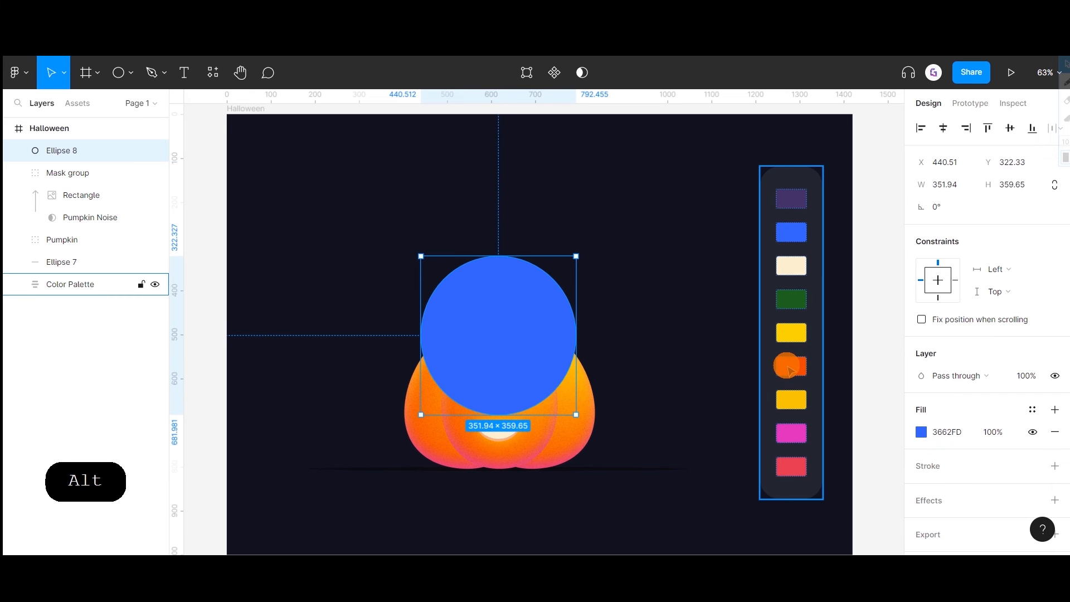
key(5)
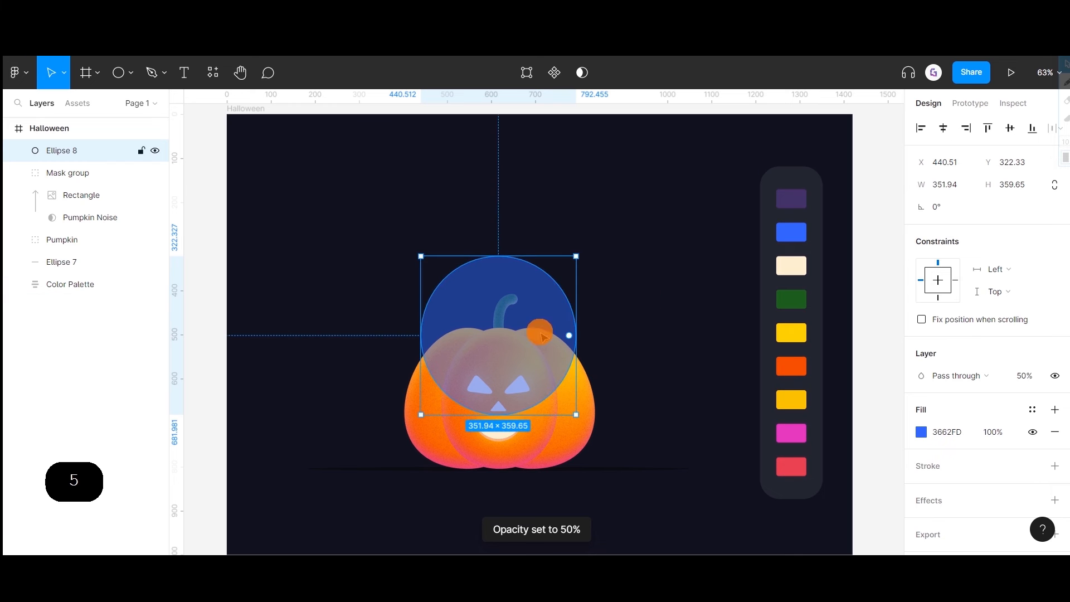
drag(540, 332, 540, 333)
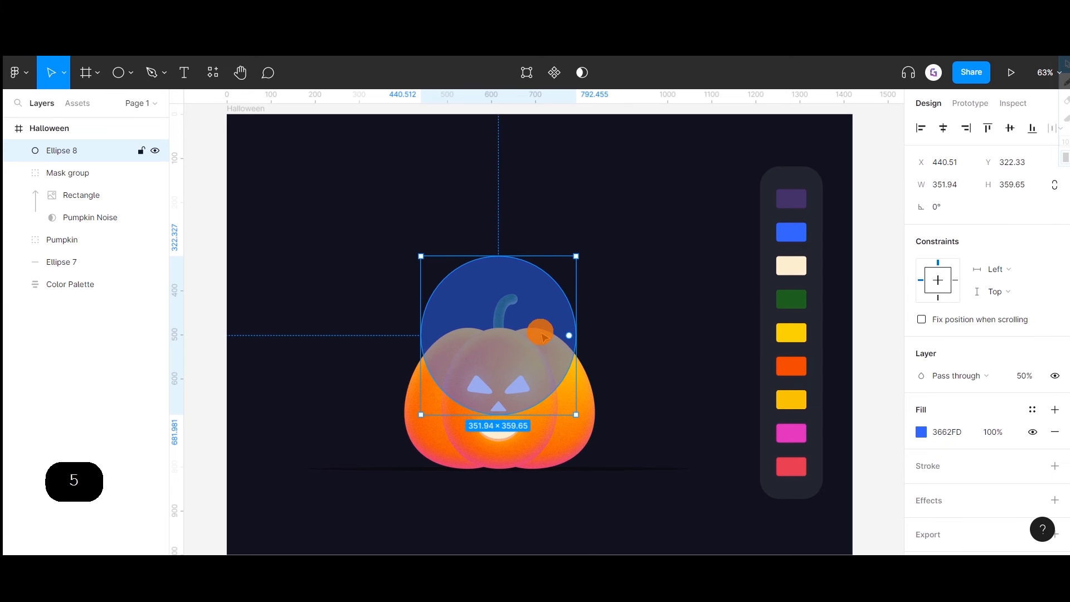
- Apply a layer blur of 180 to the blue ellipse and move it below the Pumpkin group in the layer order
click(925, 500)
click(950, 522)
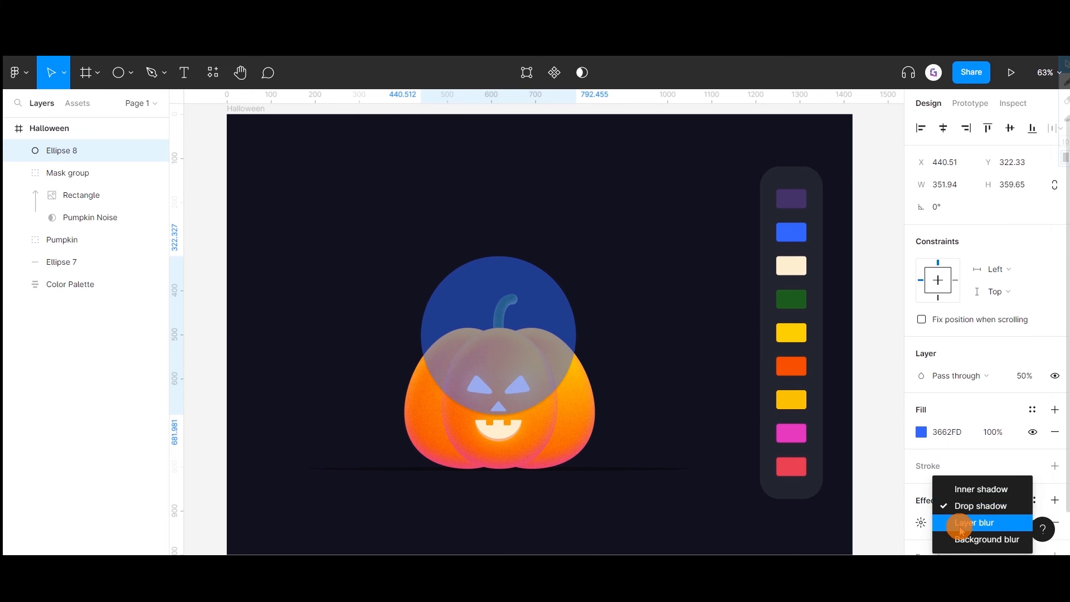
click(947, 520)
click(922, 523)
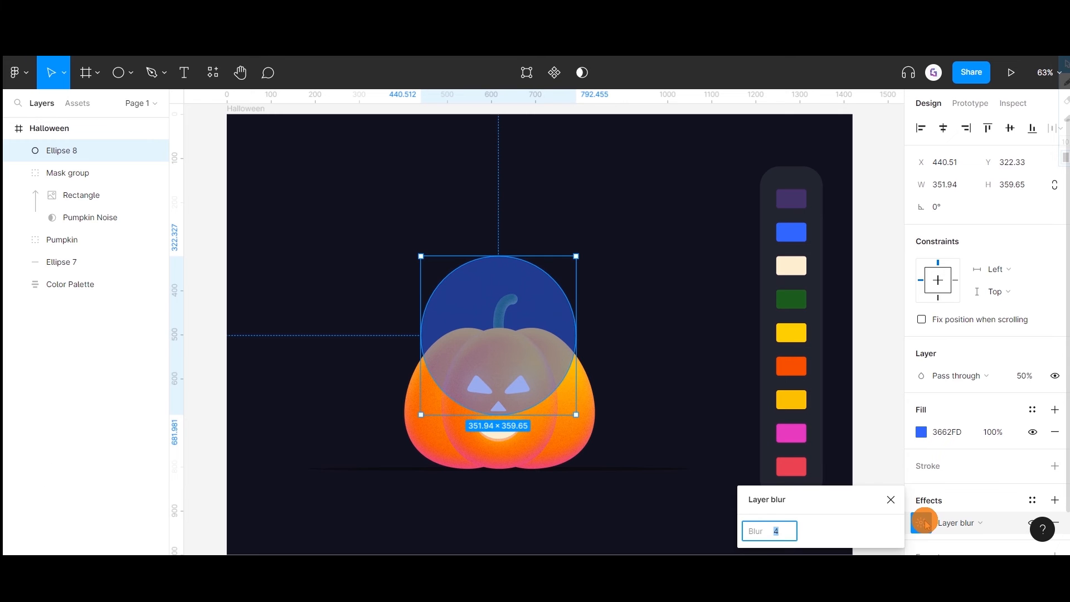
text(180)
key(Return)
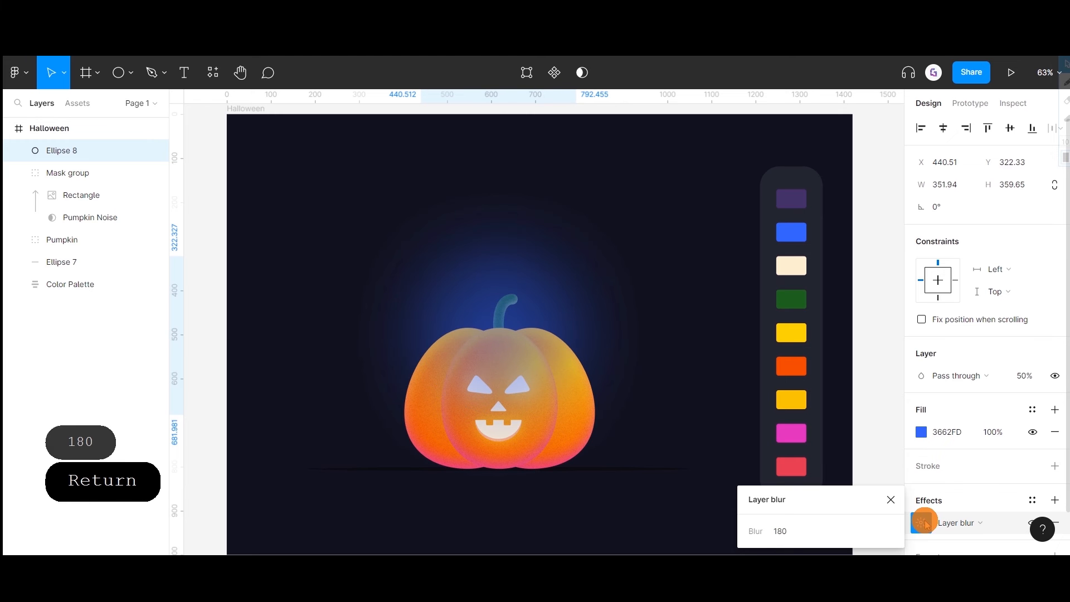
click(888, 500)
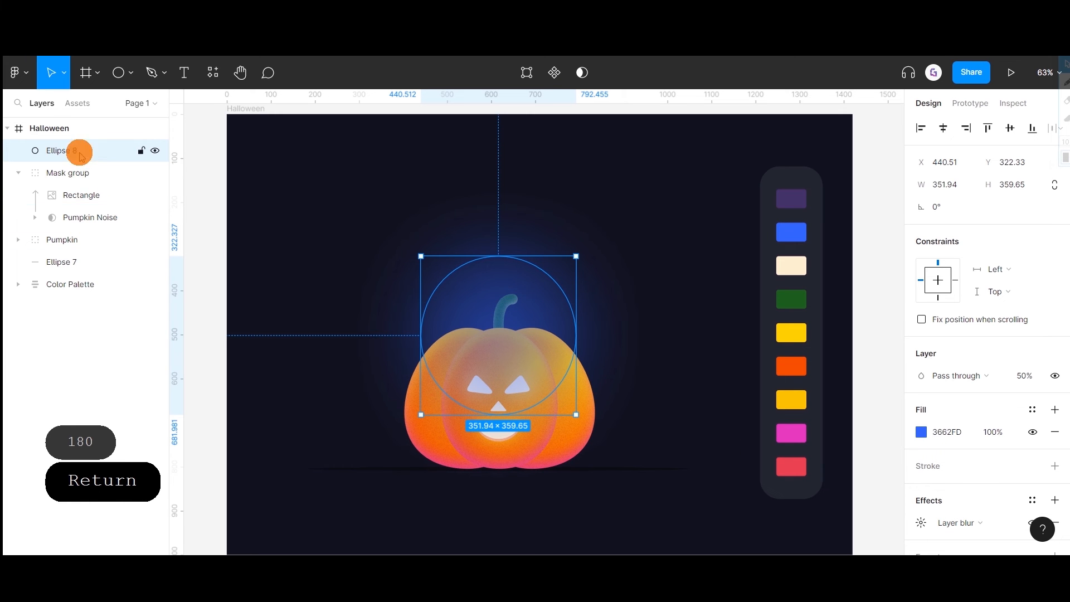
drag(79, 151, 88, 256)
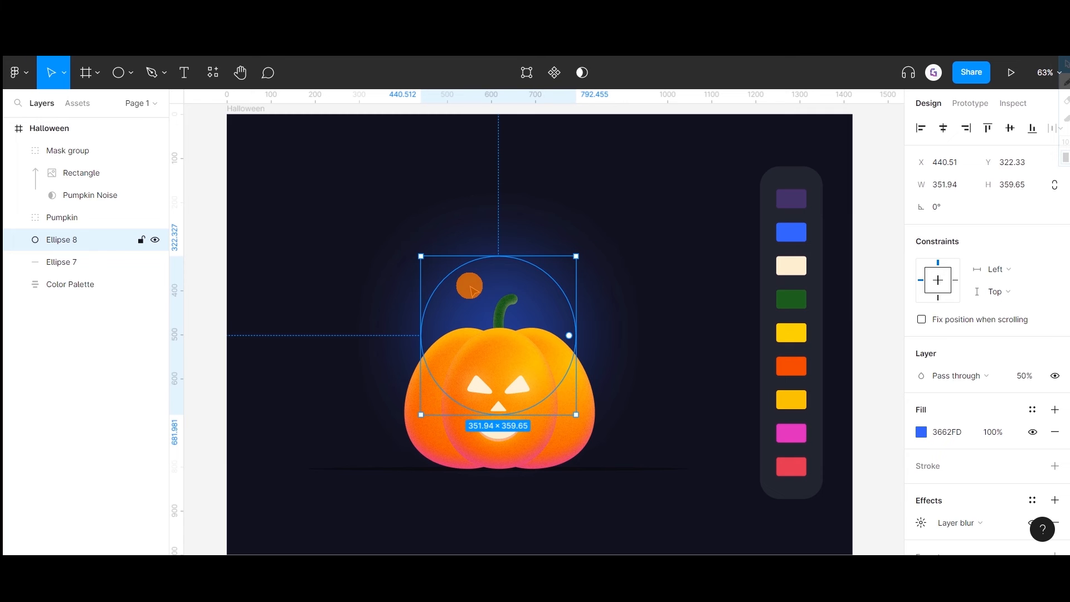
- Duplicate the blue glow and reshape the copy into a flat ellipse about 566 × 165 across the pumpkin's lower half
key(ctrl+d)
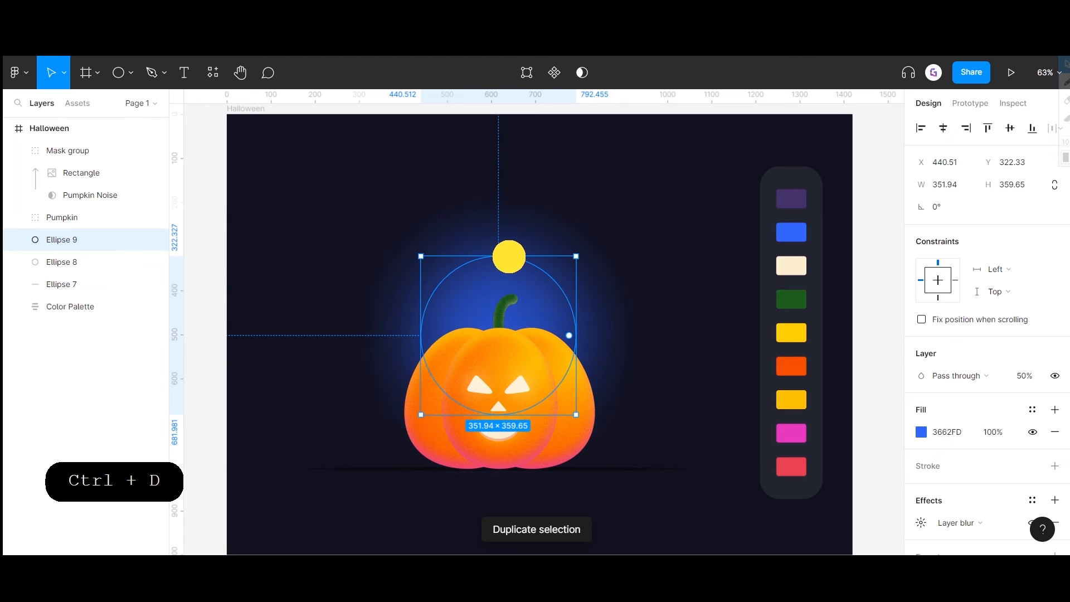
drag(509, 257, 610, 398)
drag(622, 399, 580, 397)
- Fill the flat glow ellipse with a lighter pink F26784, based on the palette's red, and deselect it
click(921, 432)
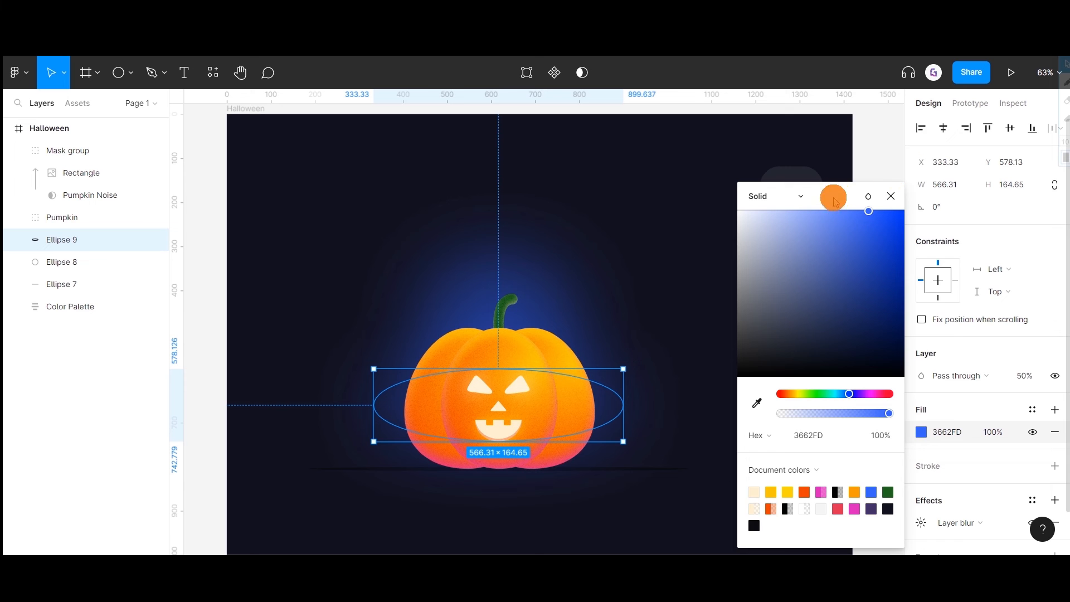
drag(830, 196, 928, 119)
click(855, 326)
click(791, 464)
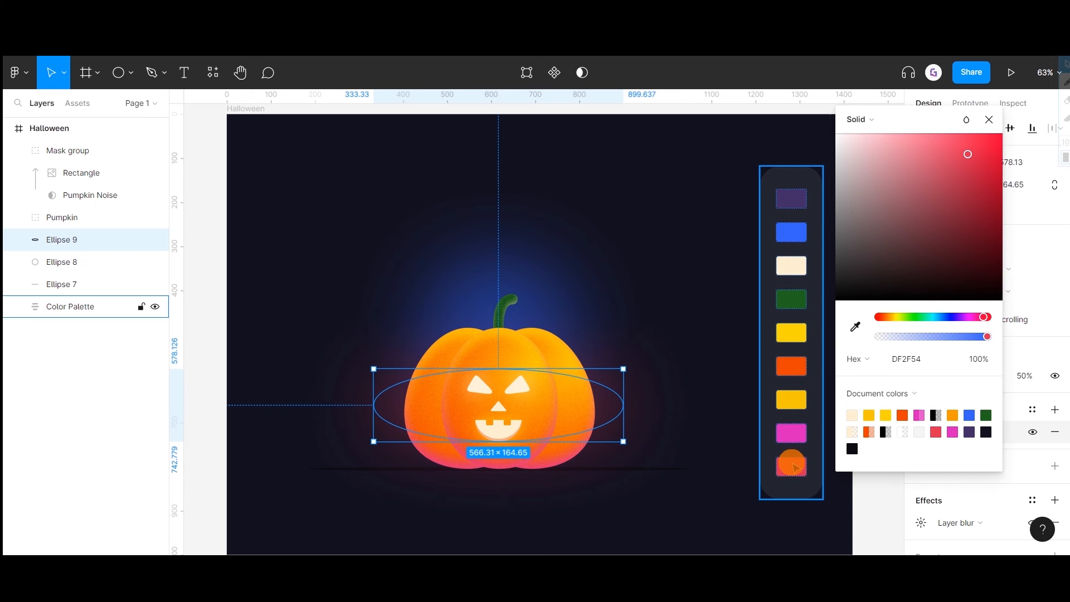
drag(969, 158, 931, 143)
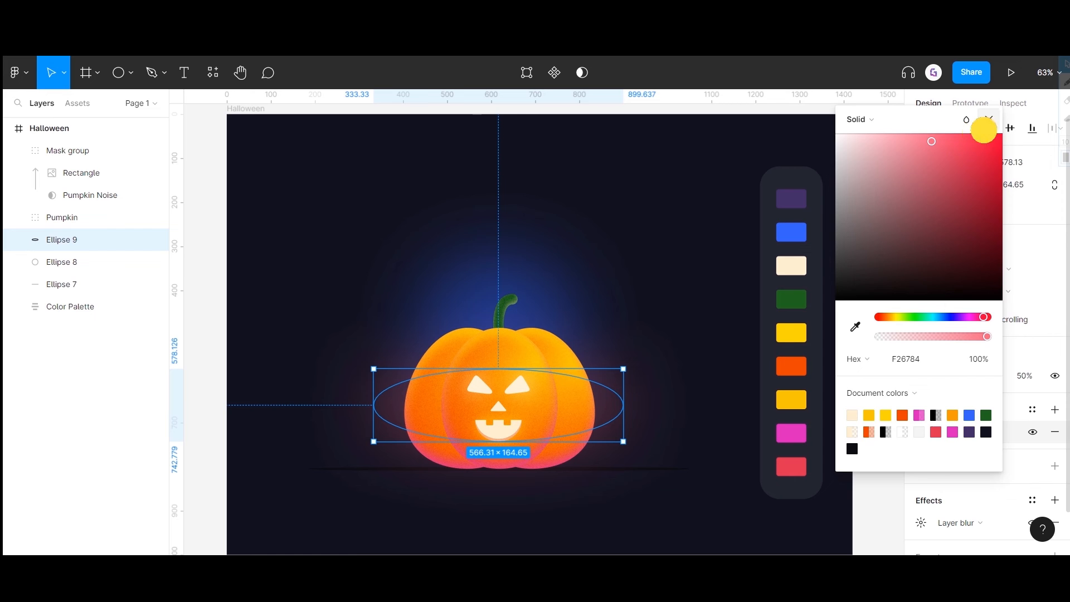
click(984, 127)
click(687, 239)
click(569, 361)
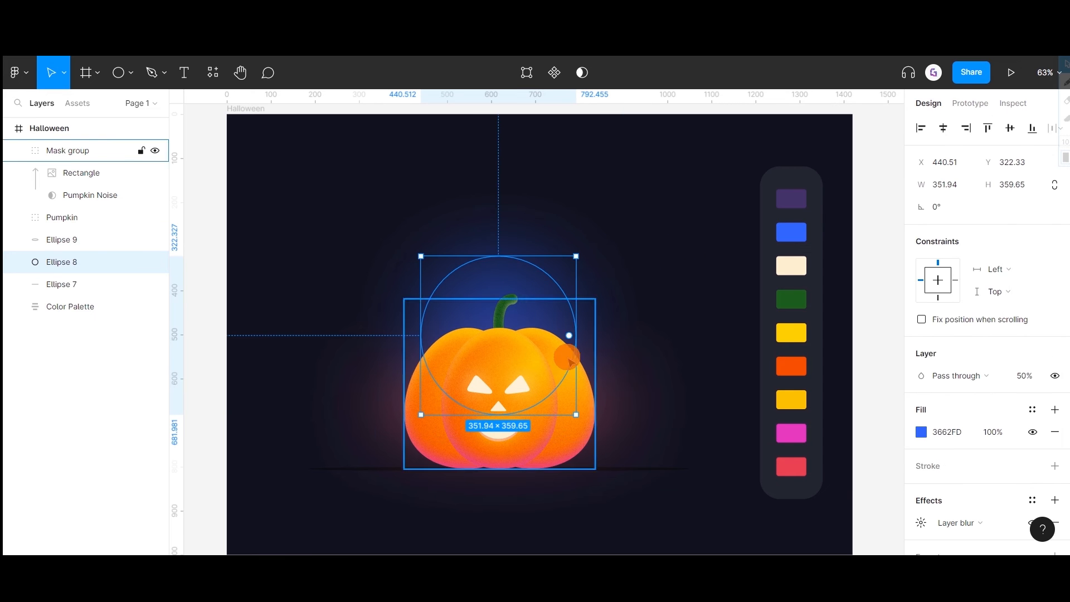
click(667, 329)
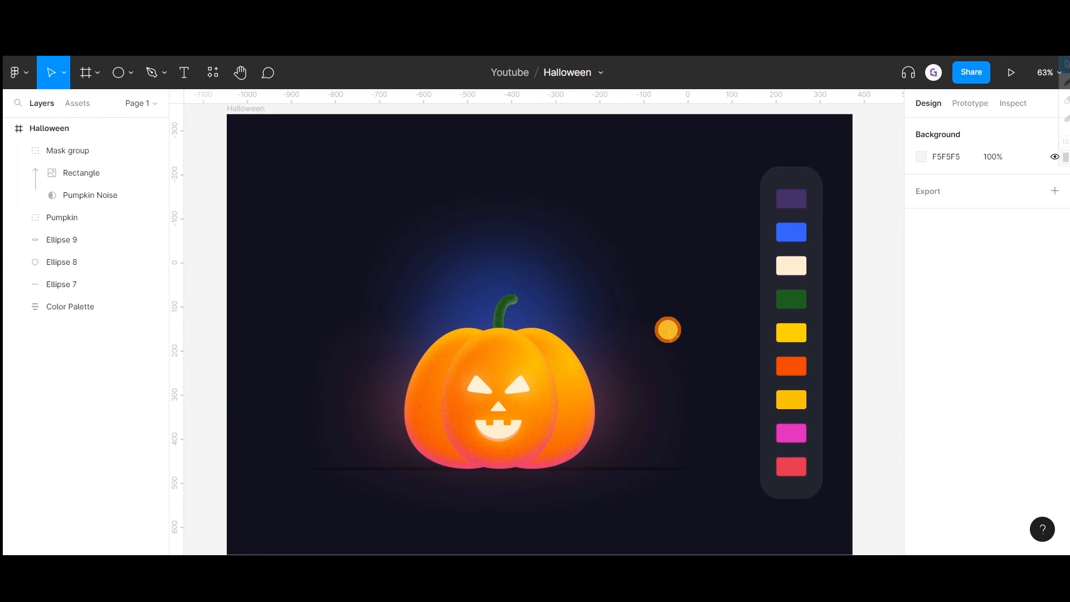
- Resize the pink glow ellipse to about 566 × 192 and shift it down to about Y 570
scroll(663, 312, down, 3)
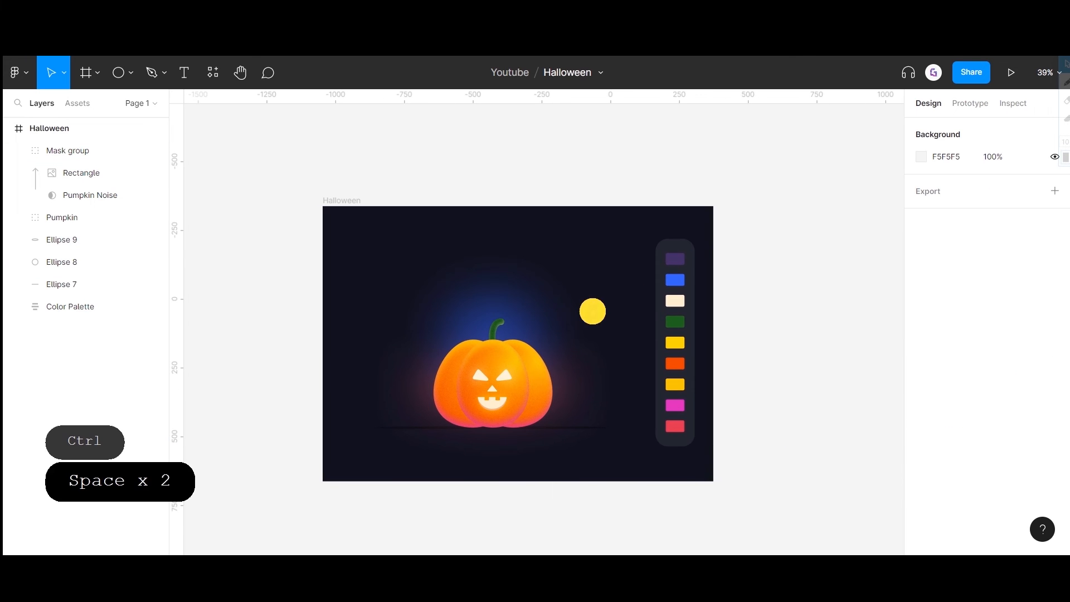
scroll(574, 334, up, 1)
scroll(565, 371, up, 1)
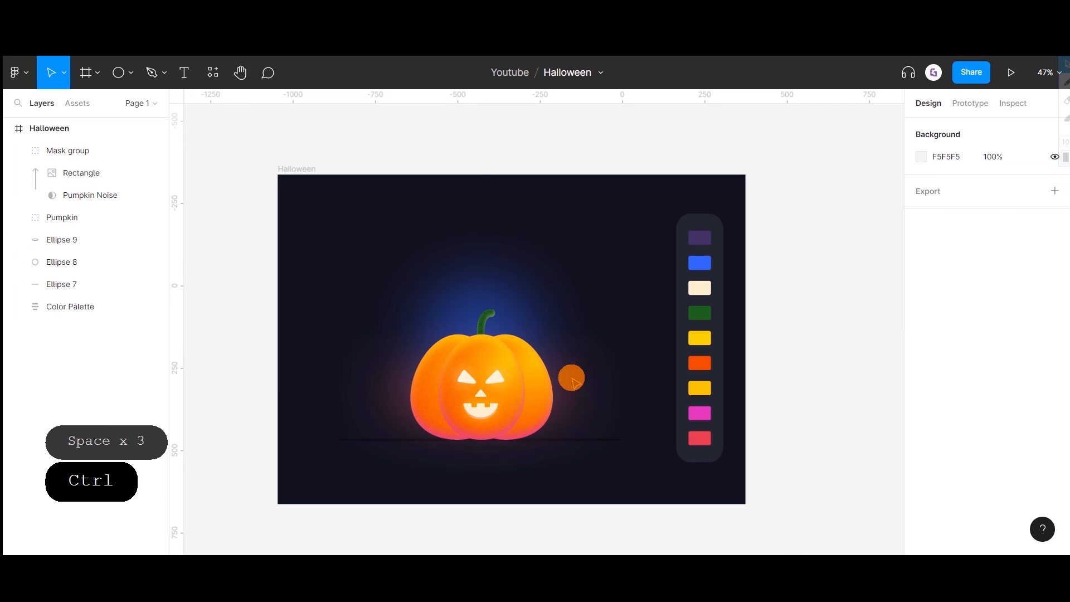
click(573, 384)
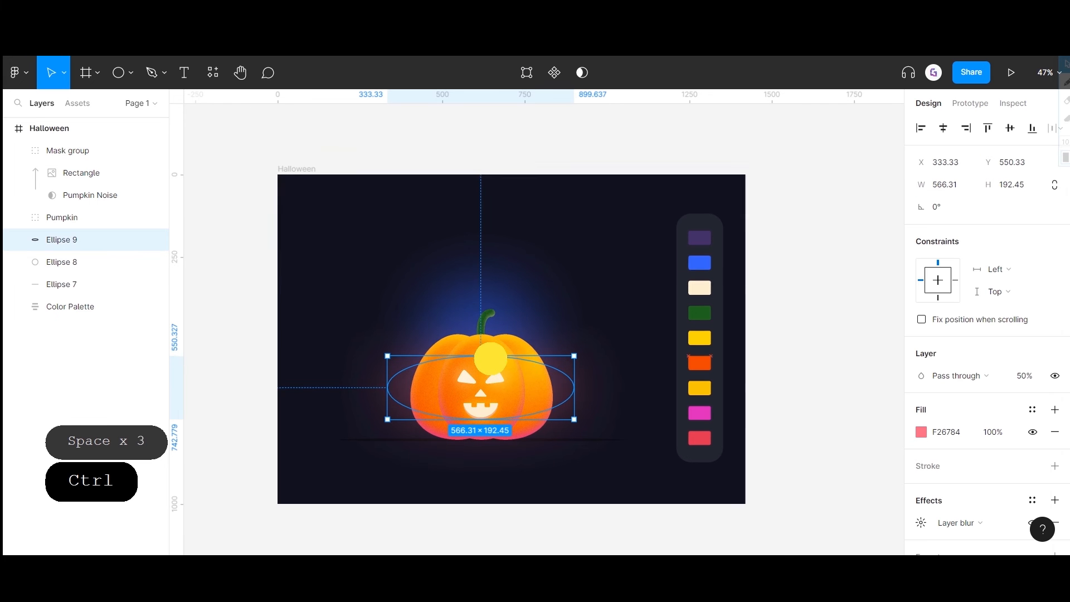
drag(540, 385, 540, 390)
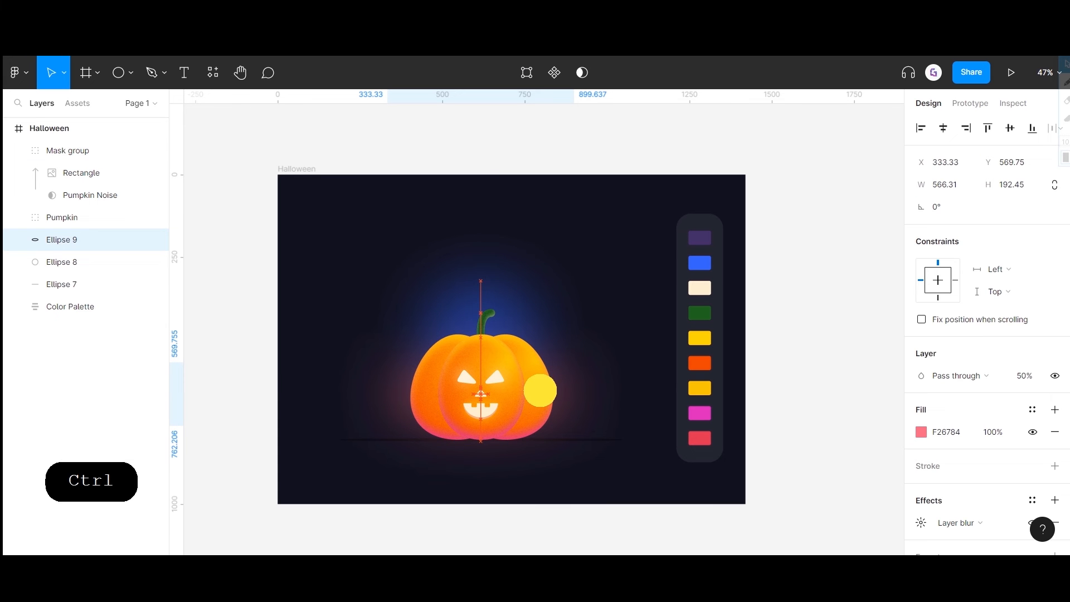
- Group the blue and pink glow ellipses together, leaving out the ground ellipse
click(608, 332)
click(516, 298)
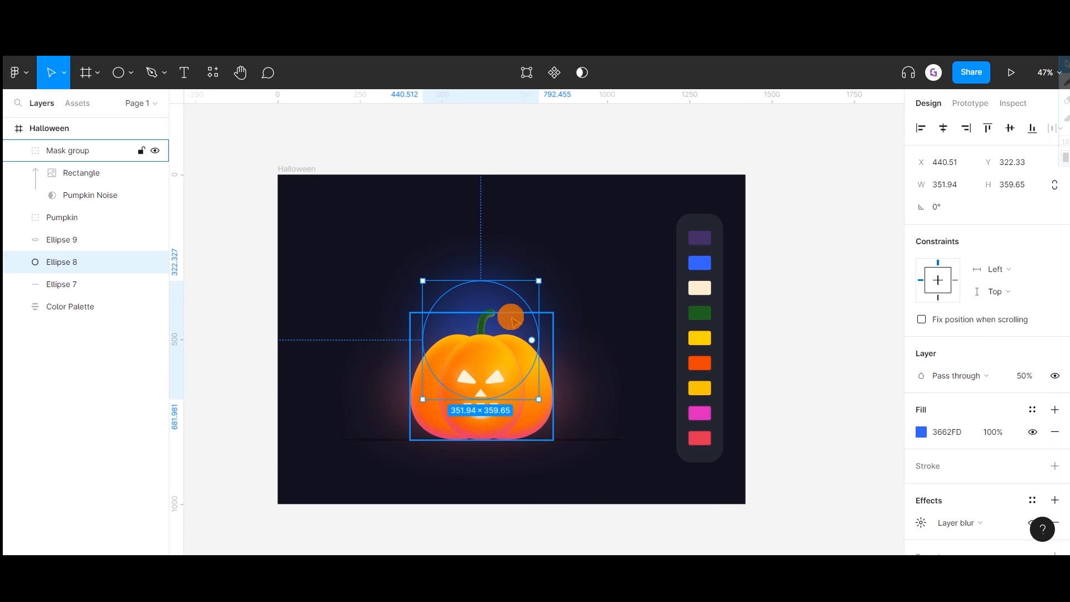
click(60, 283)
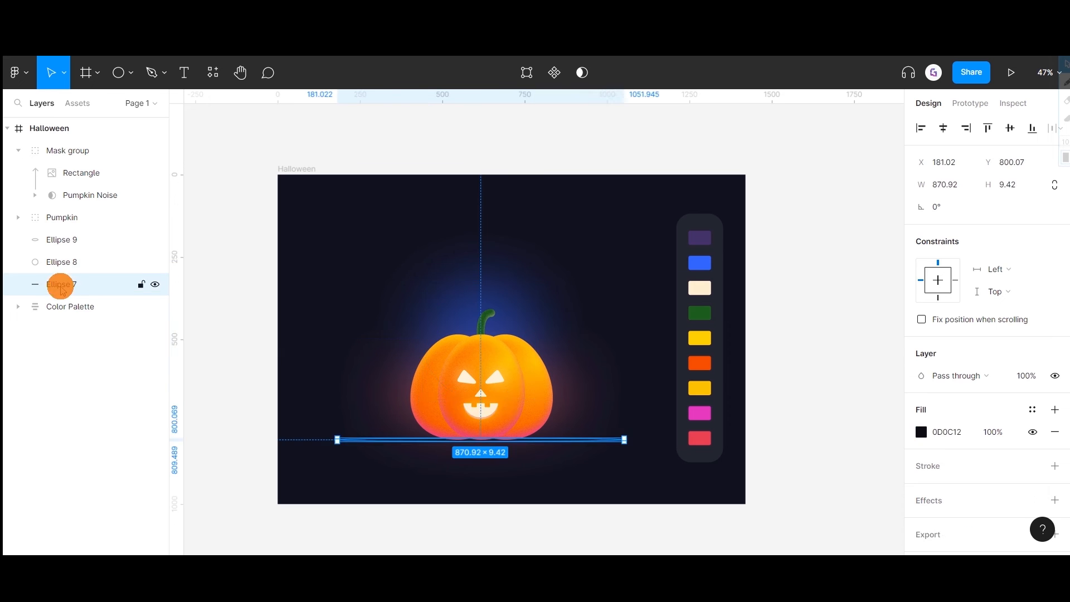
click(64, 261)
shift+click(67, 243)
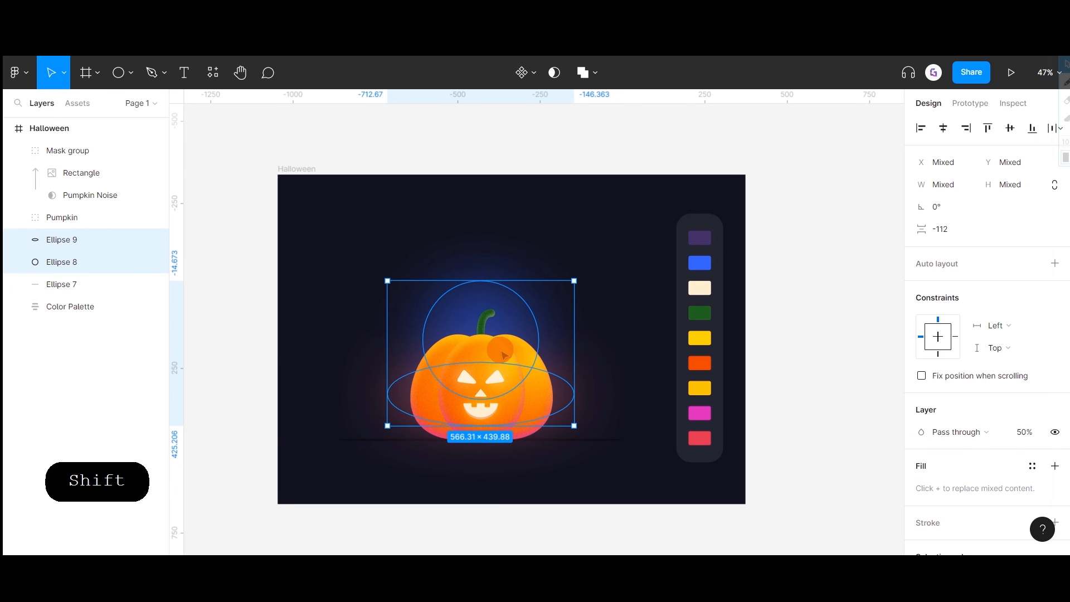
key(ctrl+g)
- Rename the group of glow ellipses to BG
double_click(63, 240)
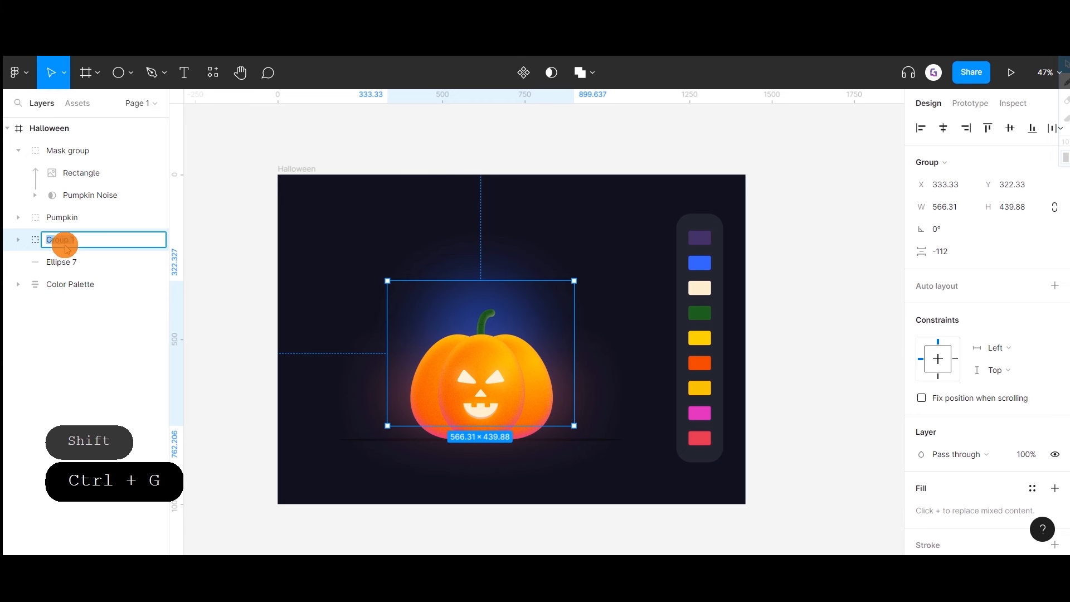
text(bg n)
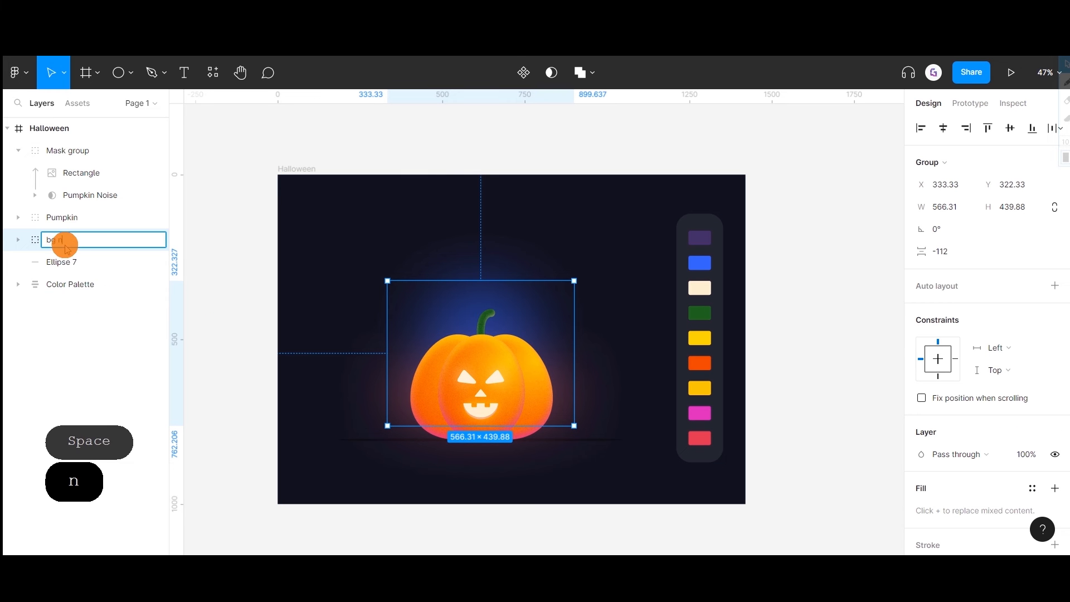
key(BackSpace)
key(BackSpace)
key(BackSpace)
key(BackSpace)
key(Caps_Lock)
text(B)
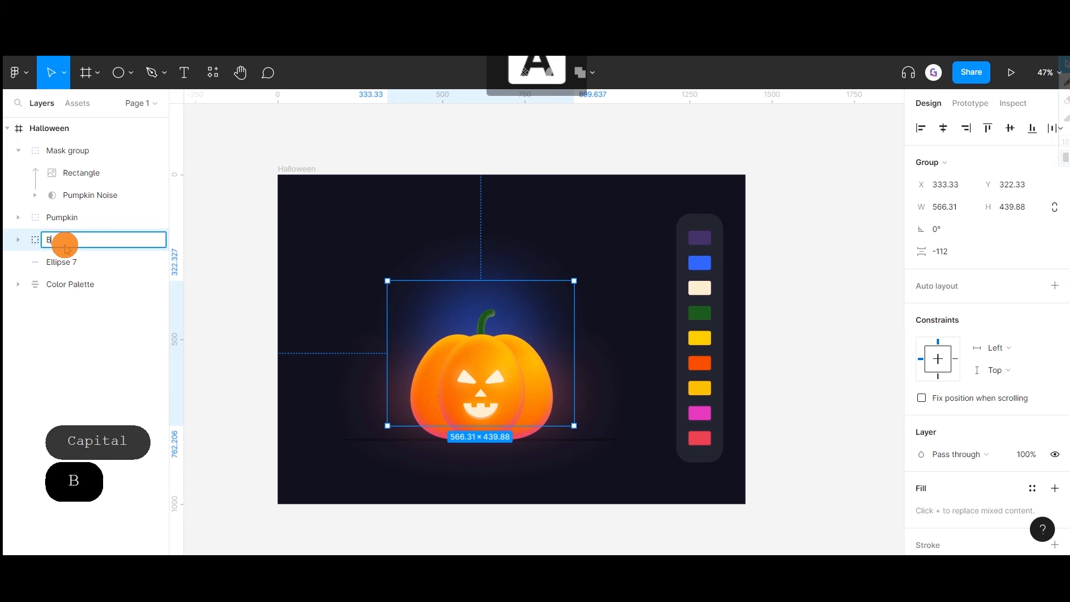
text(G)
key(Caps_Lock)
text(n)
key(Caps_Lock)
text(OI=)
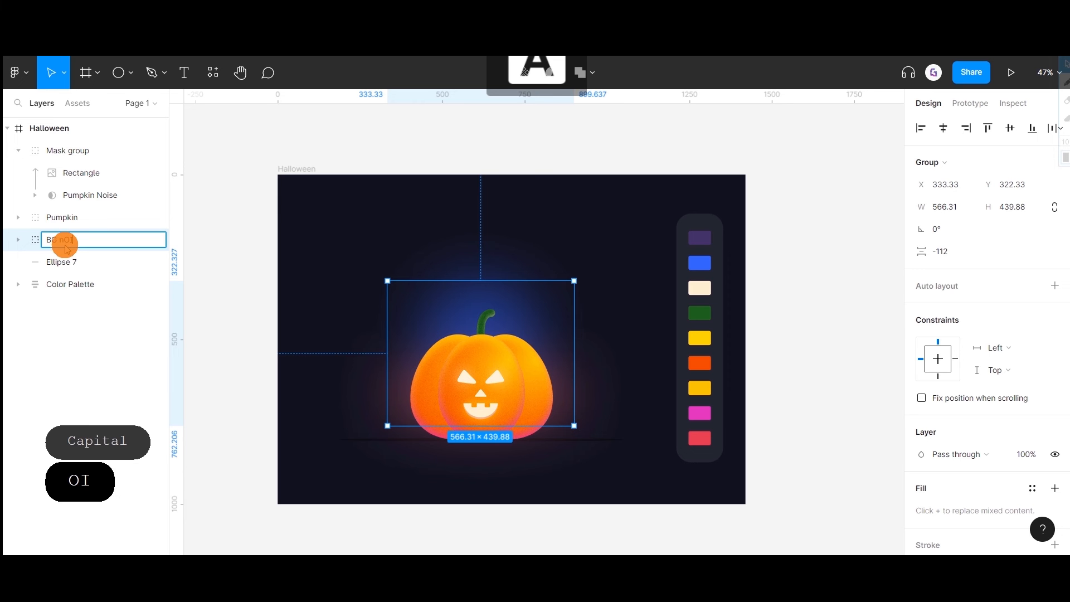
key(BackSpace)
key(BackSpace)
key(BackSpace)
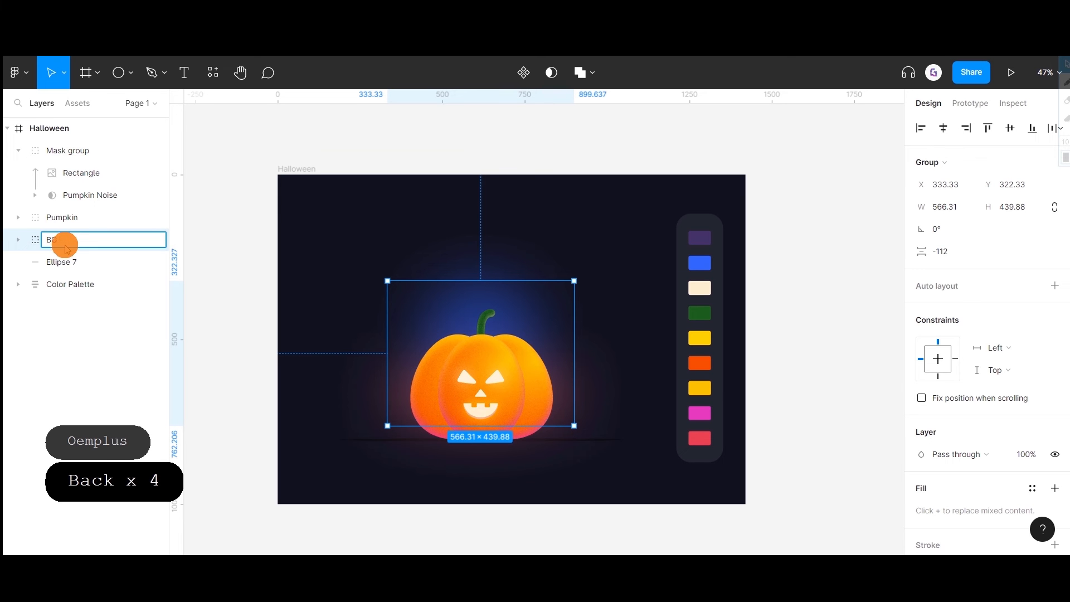
key(Caps_Lock)
text(g)
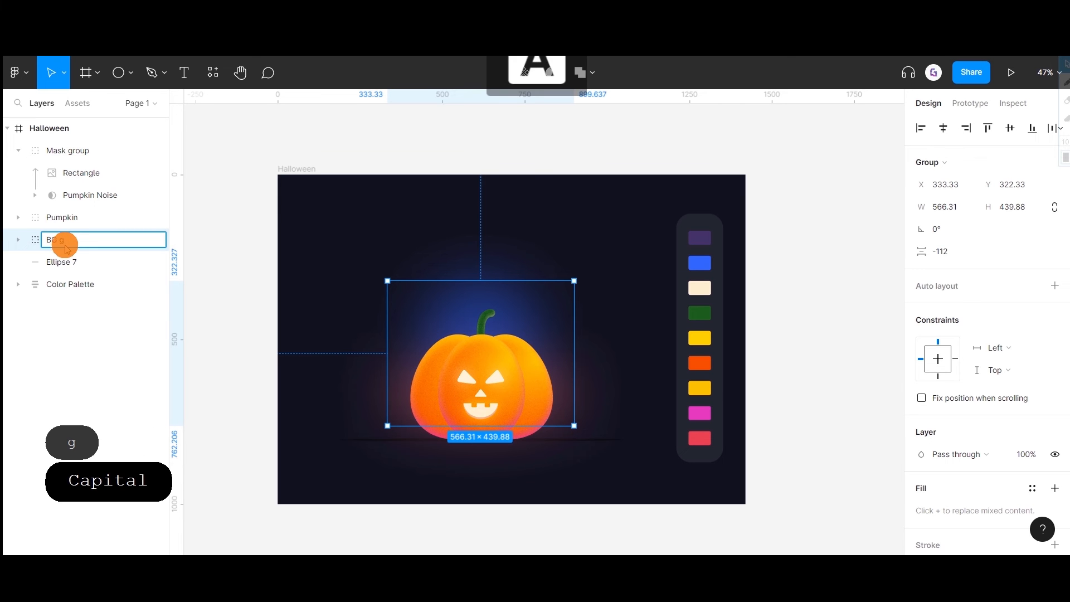
key(BackSpace)
key(BackSpace)
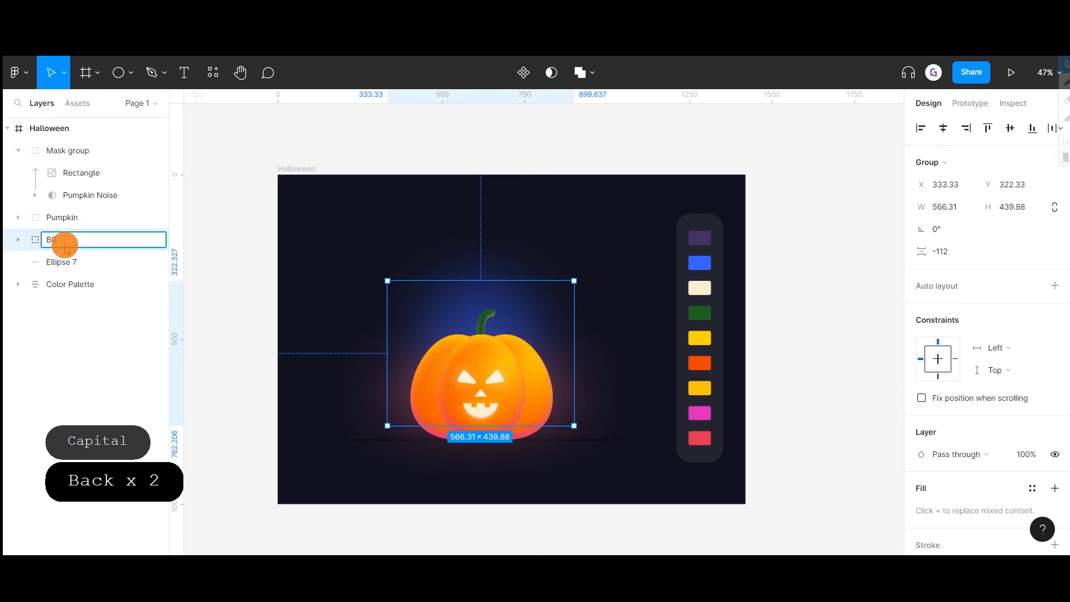
key(Return)
- Duplicate the BG group and rename the upper copy to BG noise
key(ctrl+d)
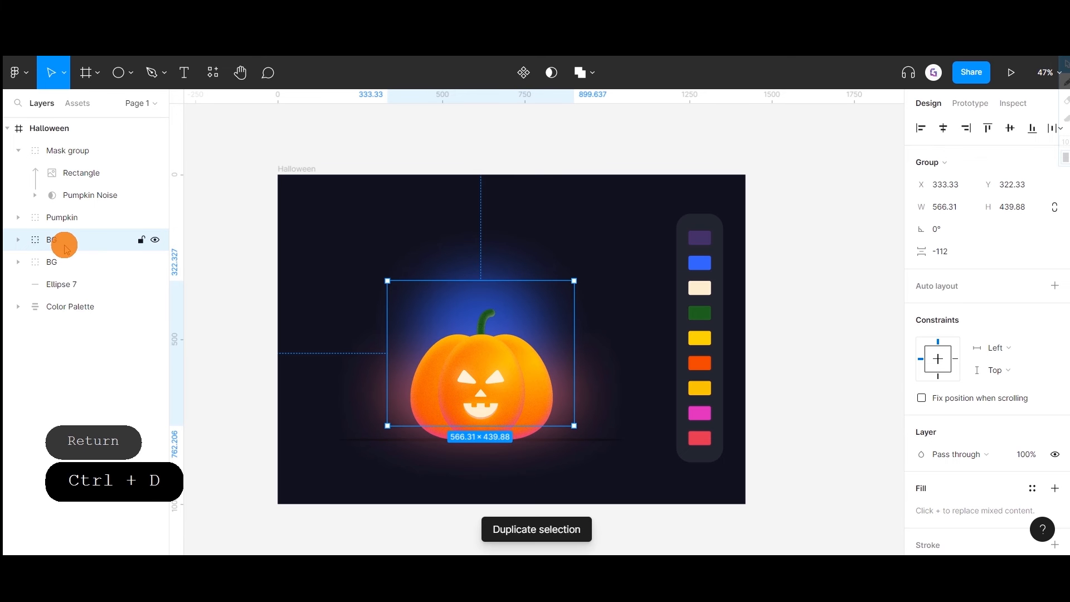
double_click(58, 240)
click(67, 239)
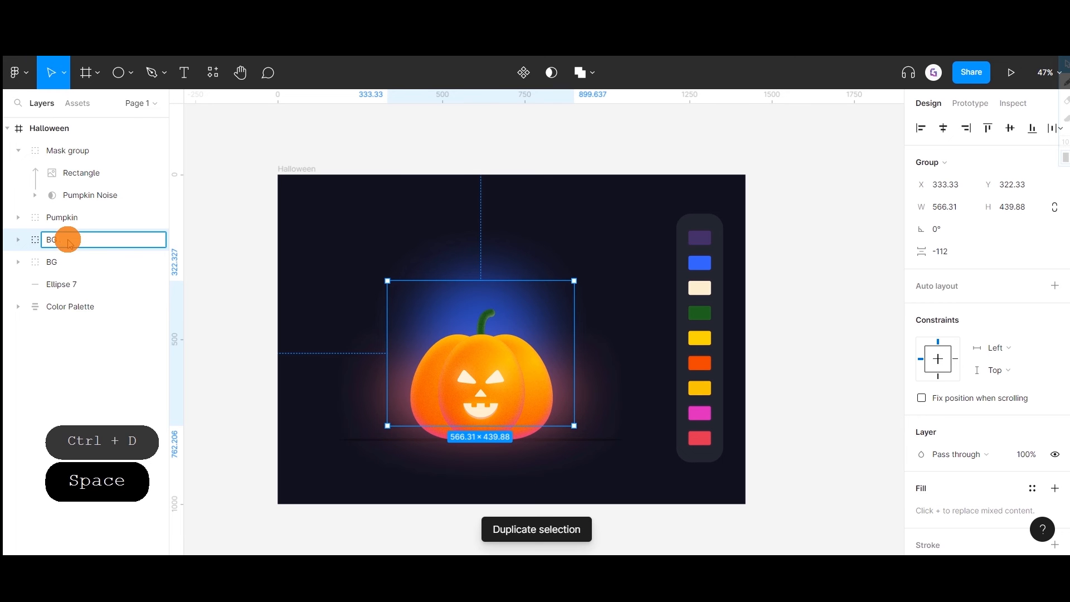
text(NO)
key(BackSpace)
key(BackSpace)
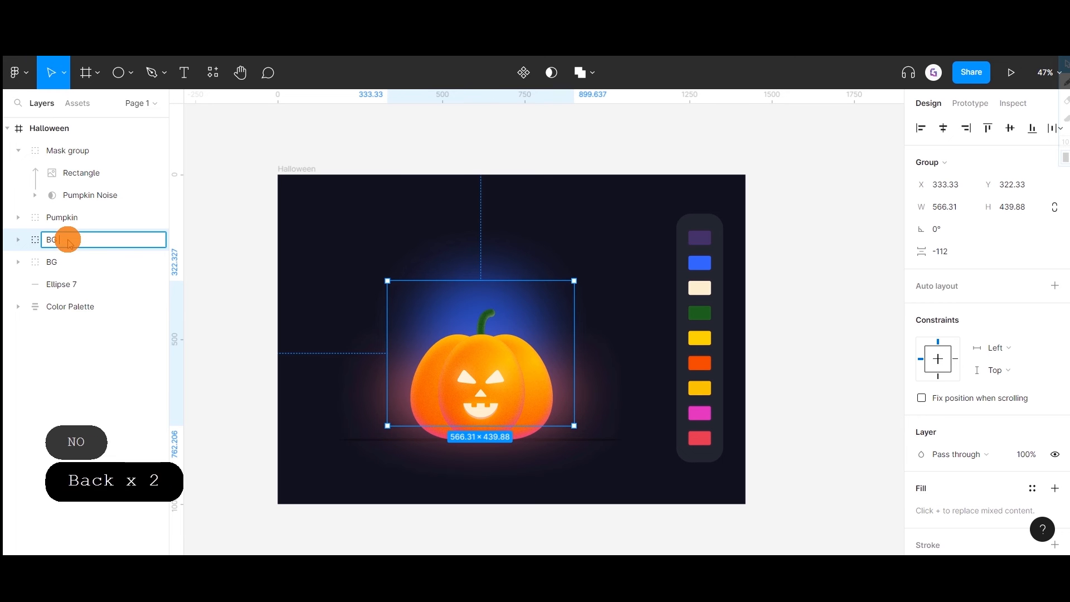
text(Naise)
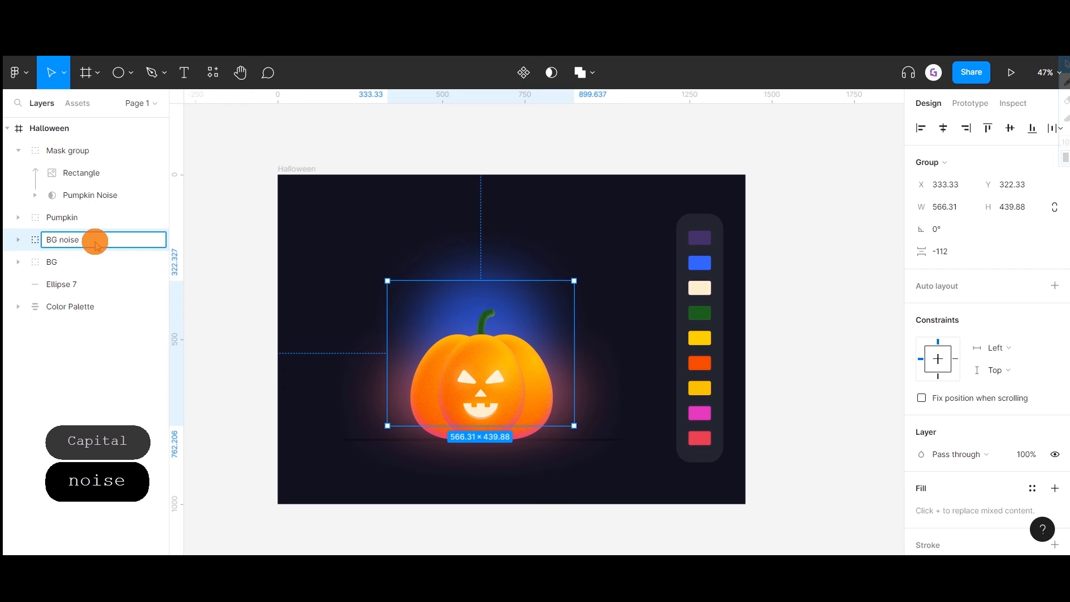
click(229, 239)
click(79, 248)
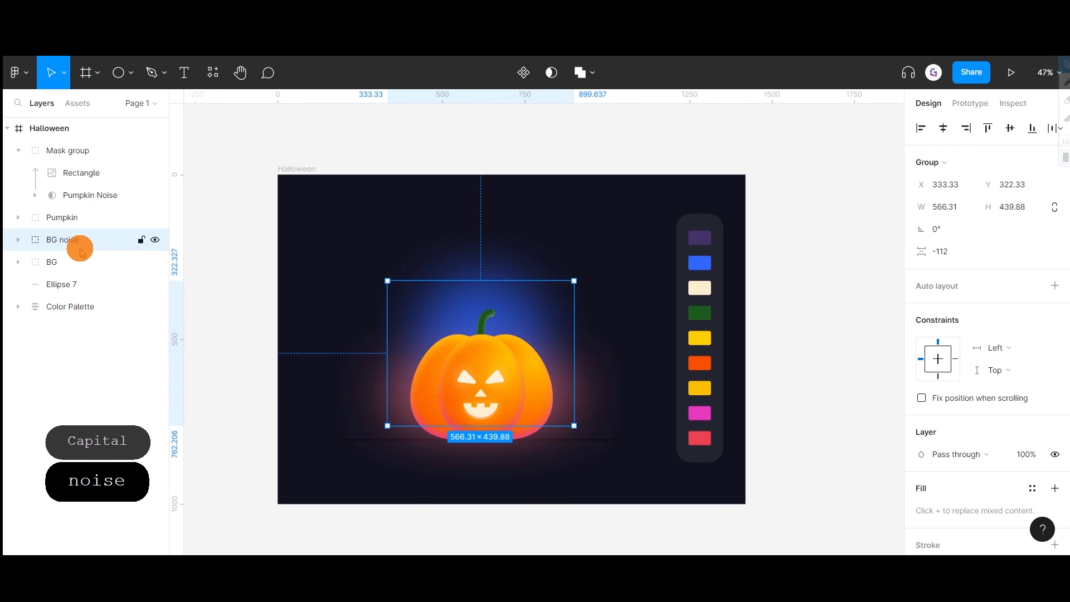
- Clear the selection and open the list of plugins
click(229, 188)
click(213, 73)
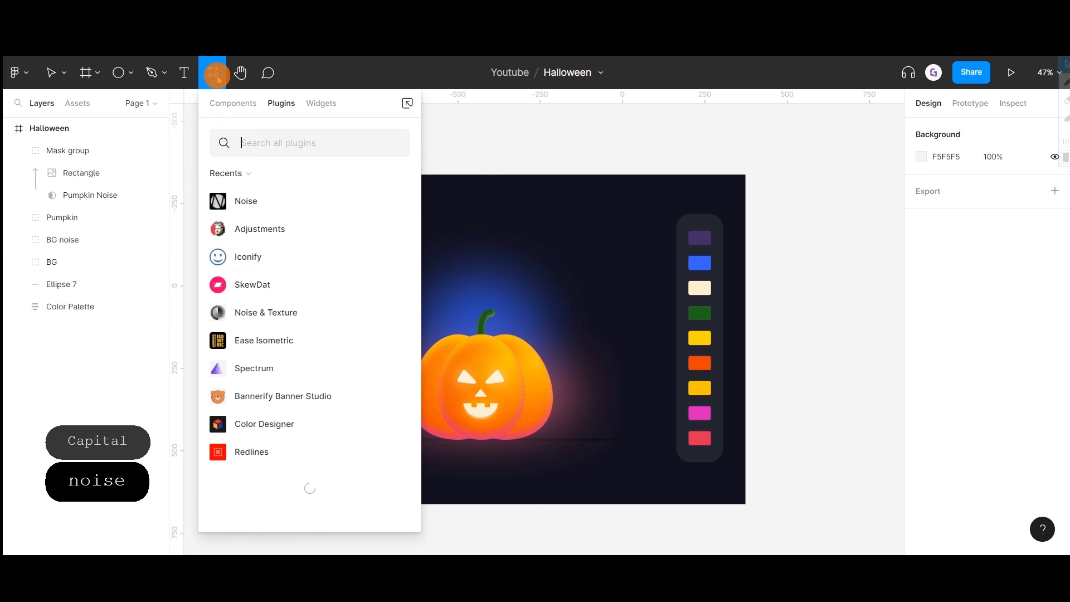
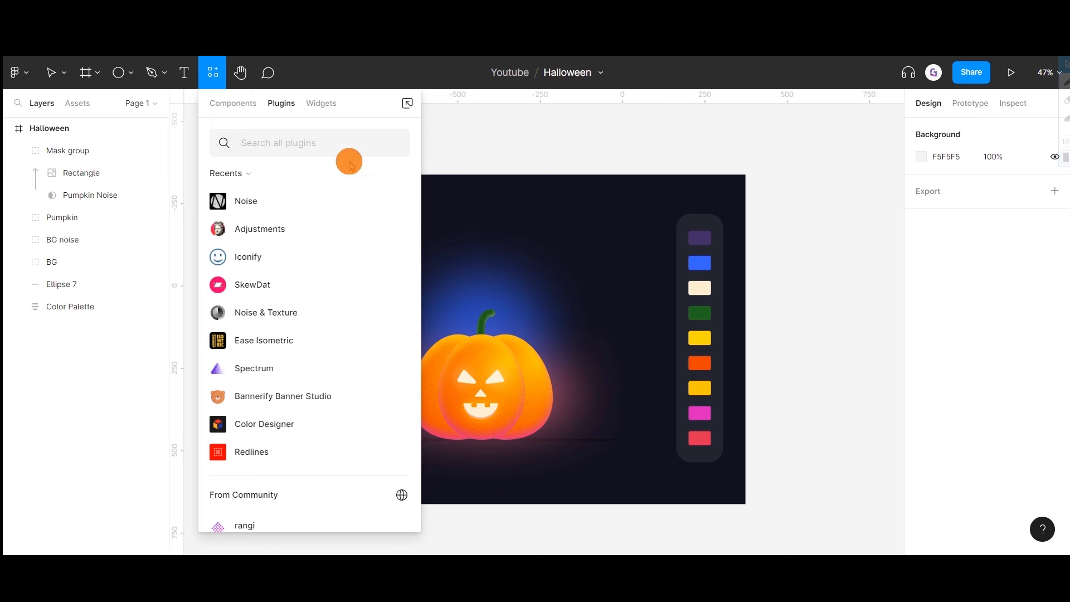
- Generate a 500 × 500 noise texture with the Noise plugin and insert it on the canvas
click(326, 142)
text(noise)
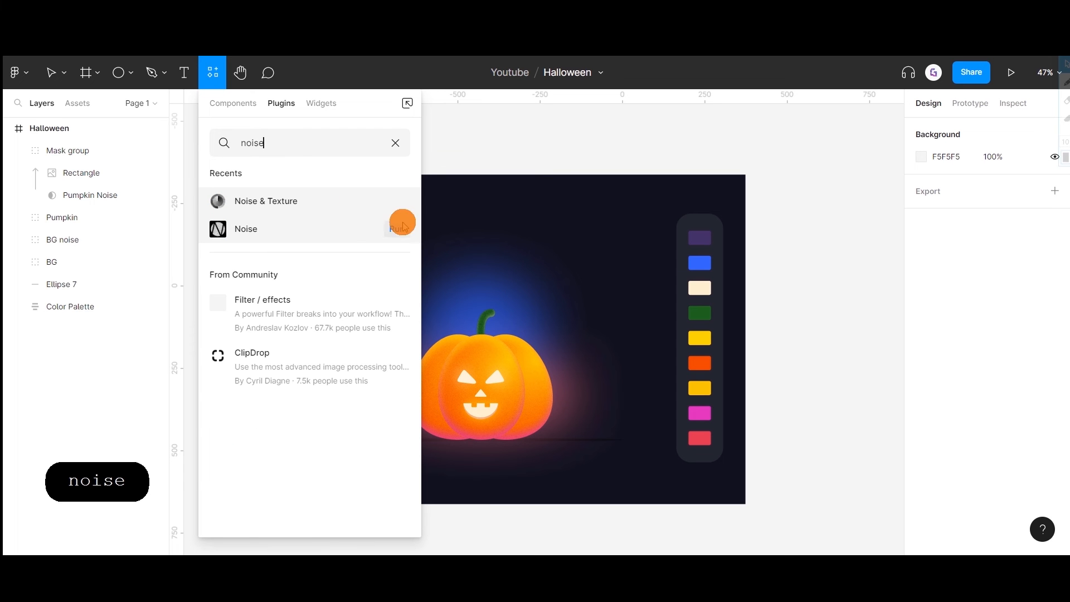
click(395, 230)
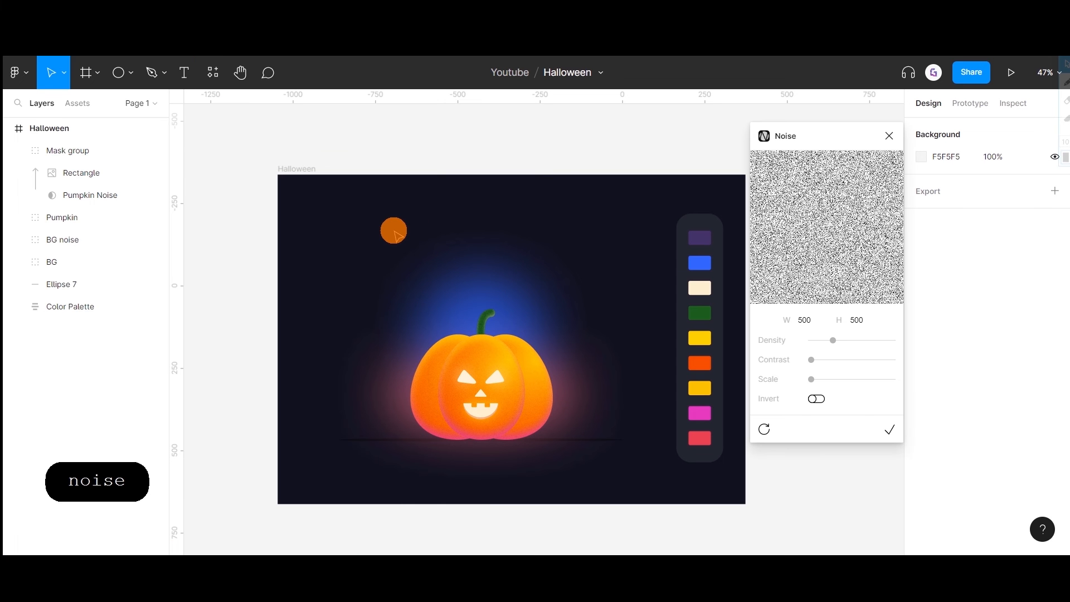
click(887, 429)
scroll(532, 337, down, 1)
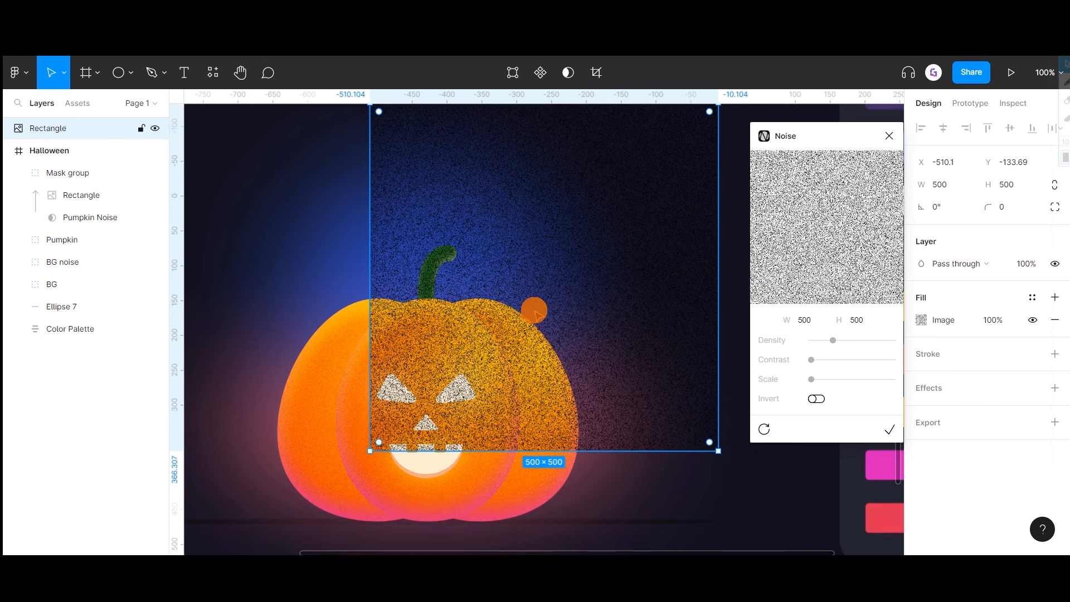
- Position the noise rectangle over the pumpkin and stretch it to about 851 × 717 so it covers the background glow
ctrl+scroll(561, 275, down, 3)
drag(561, 275, 489, 321)
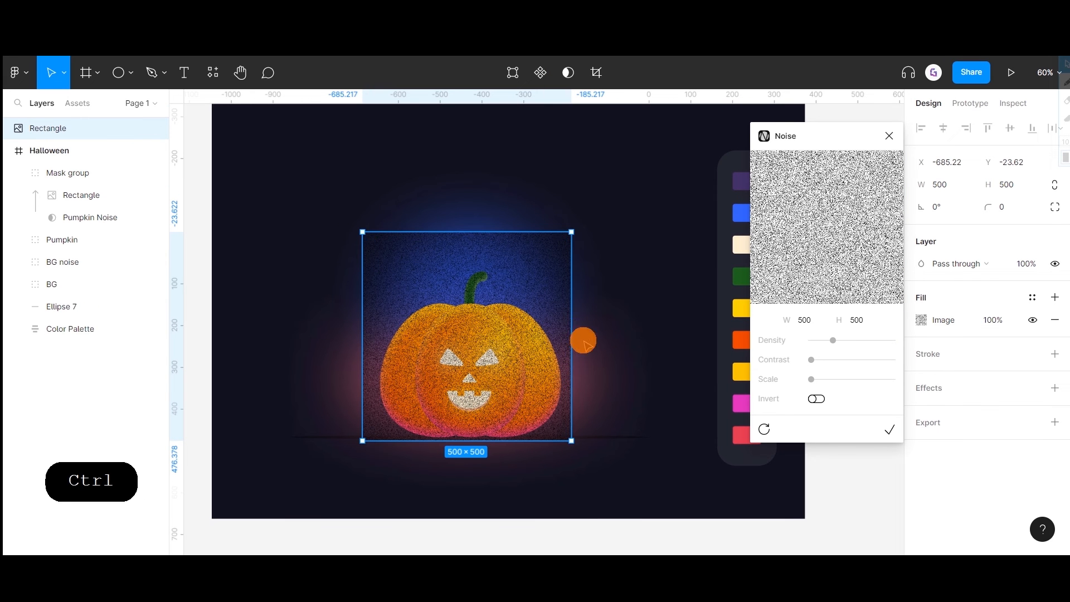
drag(570, 336, 634, 334)
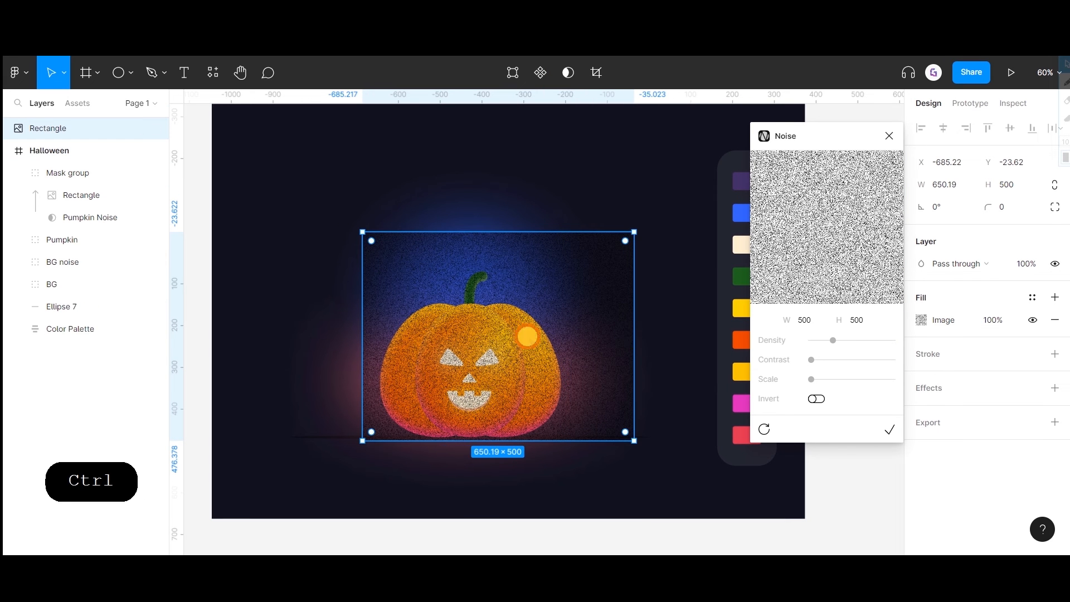
drag(364, 314, 291, 317)
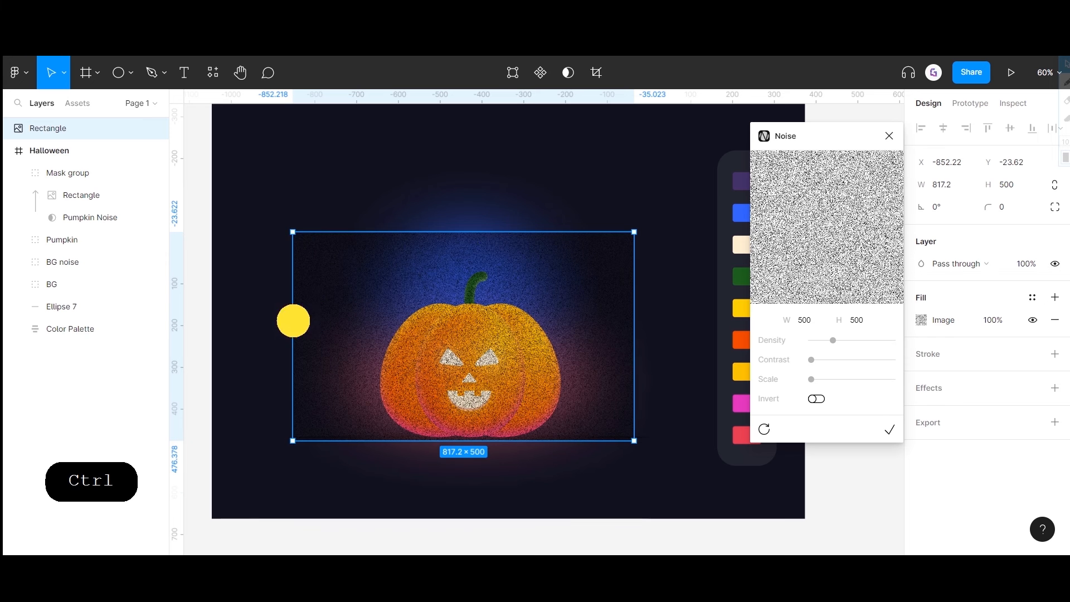
drag(493, 232, 494, 168)
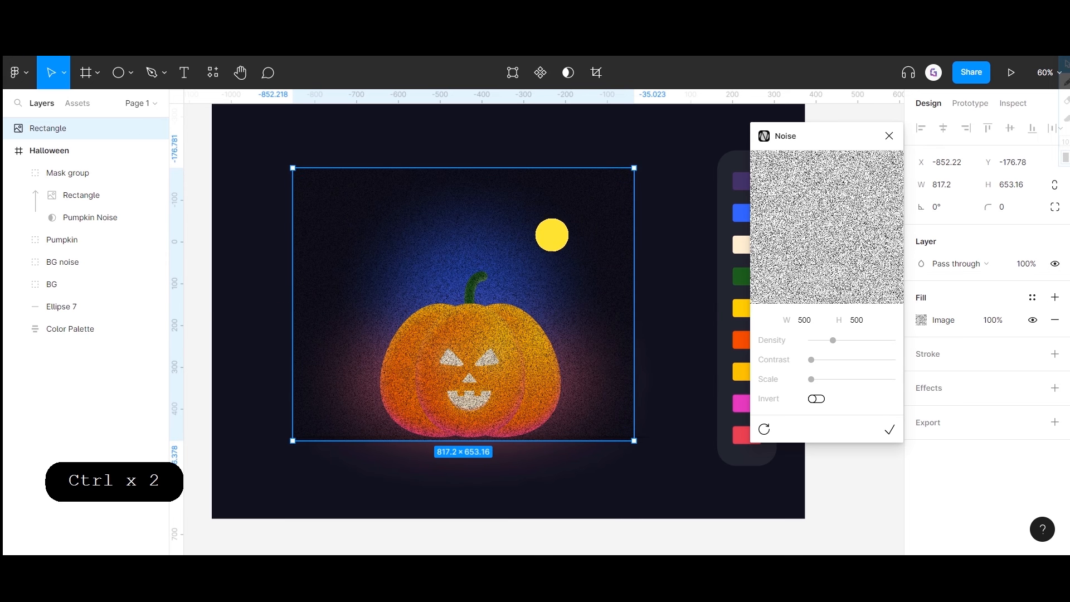
drag(551, 237, 553, 250)
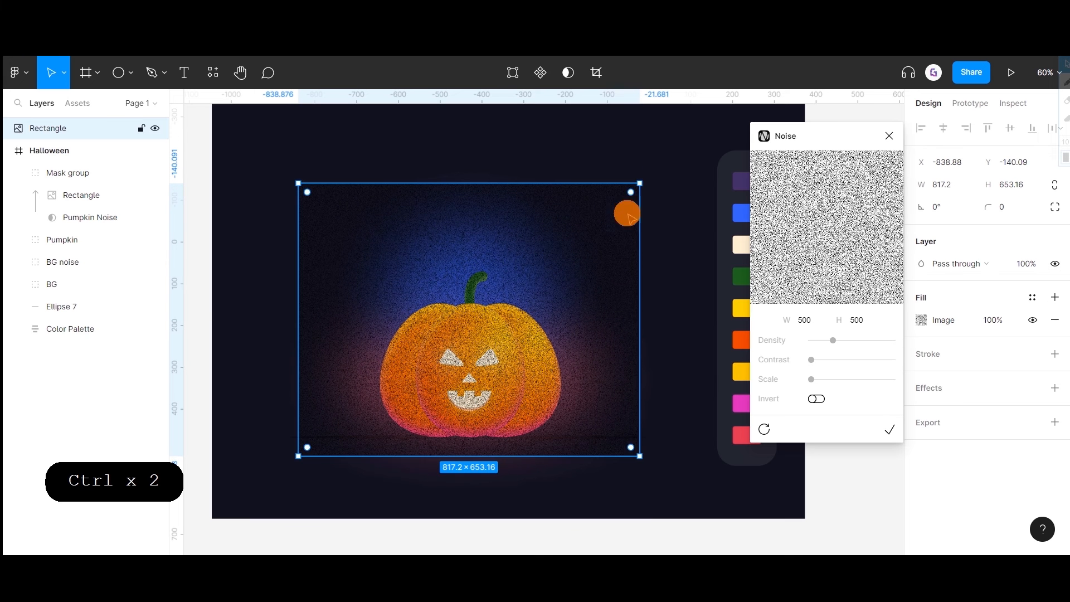
drag(639, 217, 653, 220)
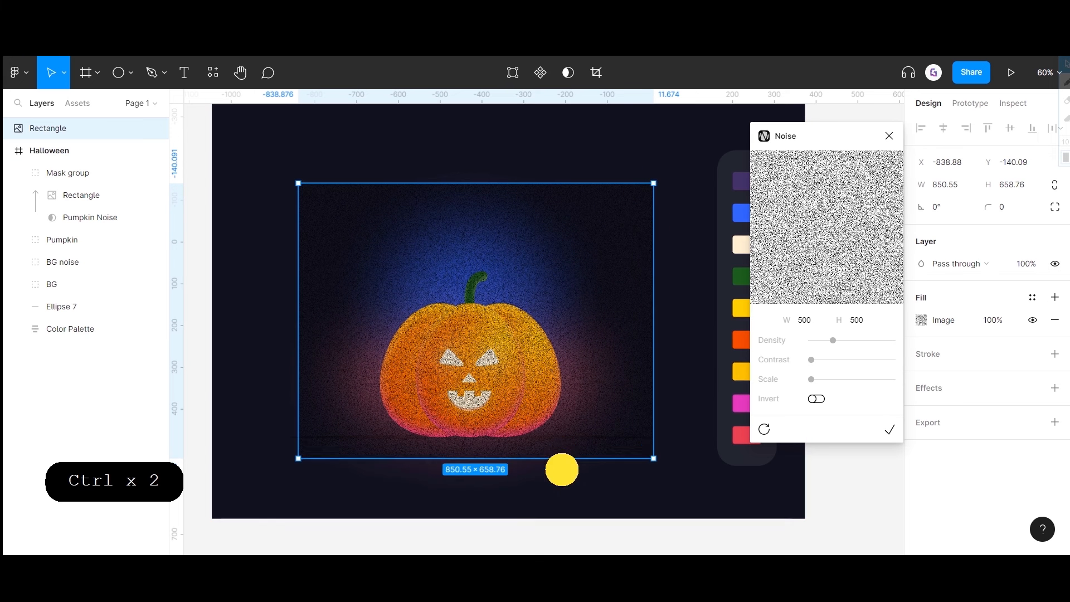
drag(562, 457, 562, 482)
drag(591, 380, 580, 376)
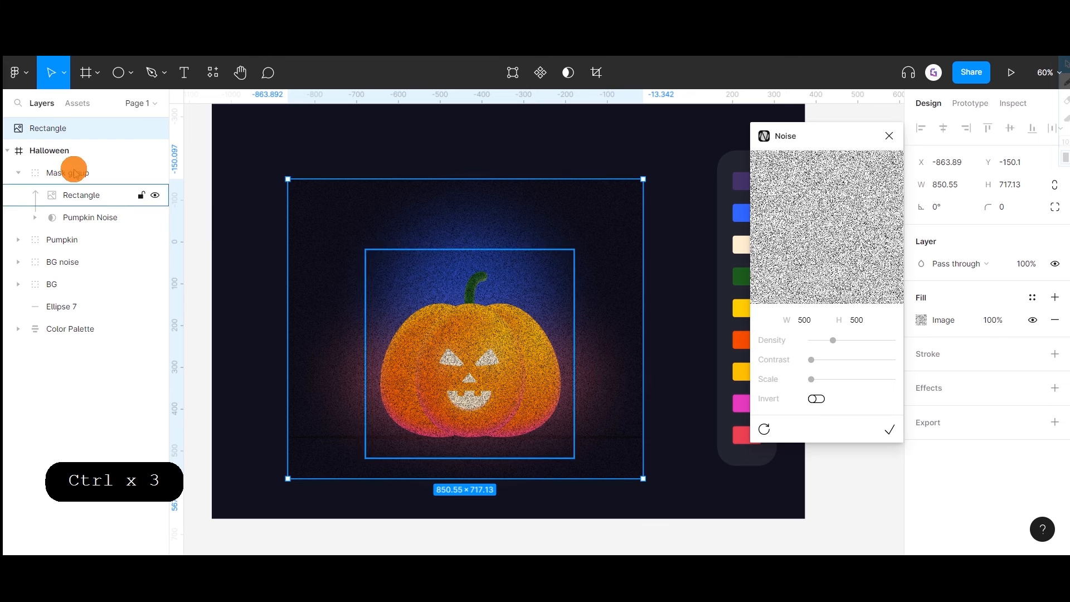
- Place the noise rectangle between the Pumpkin and BG noise layers, and mask it with BG noise
drag(71, 126, 77, 258)
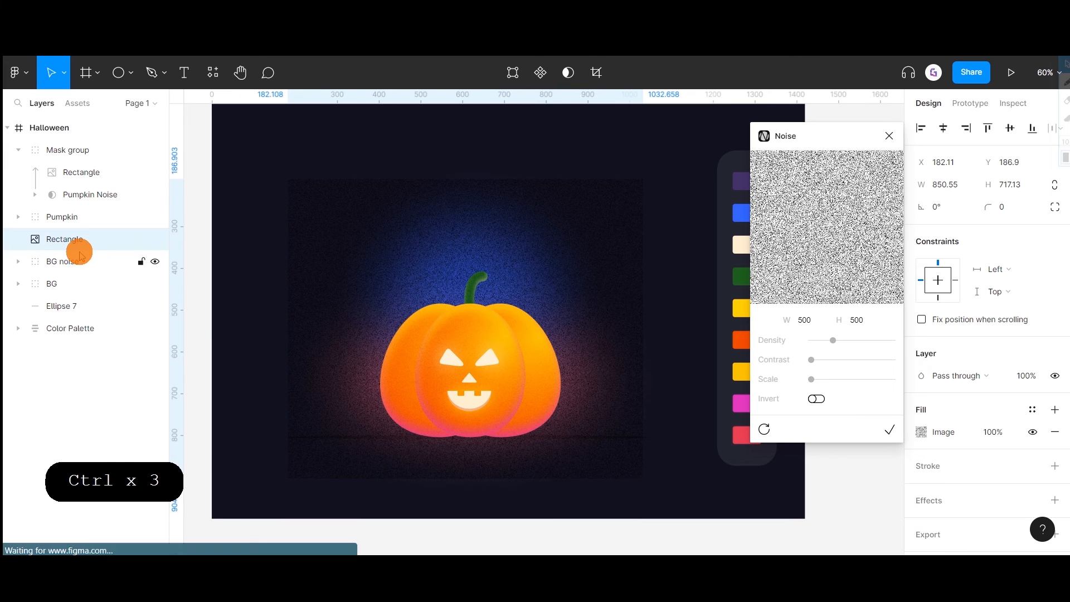
ctrl+click(76, 260)
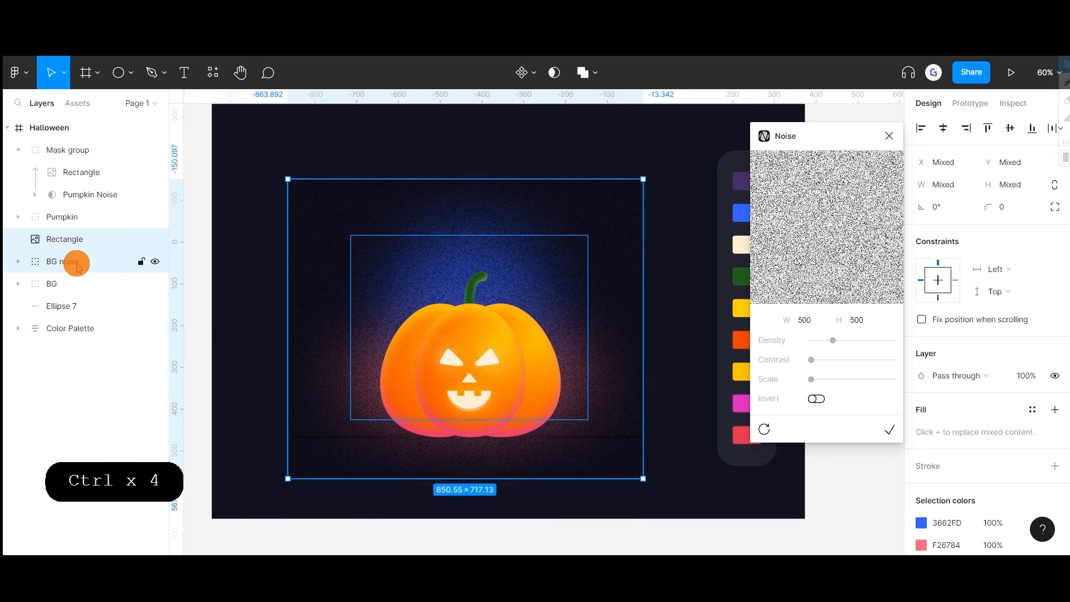
click(552, 73)
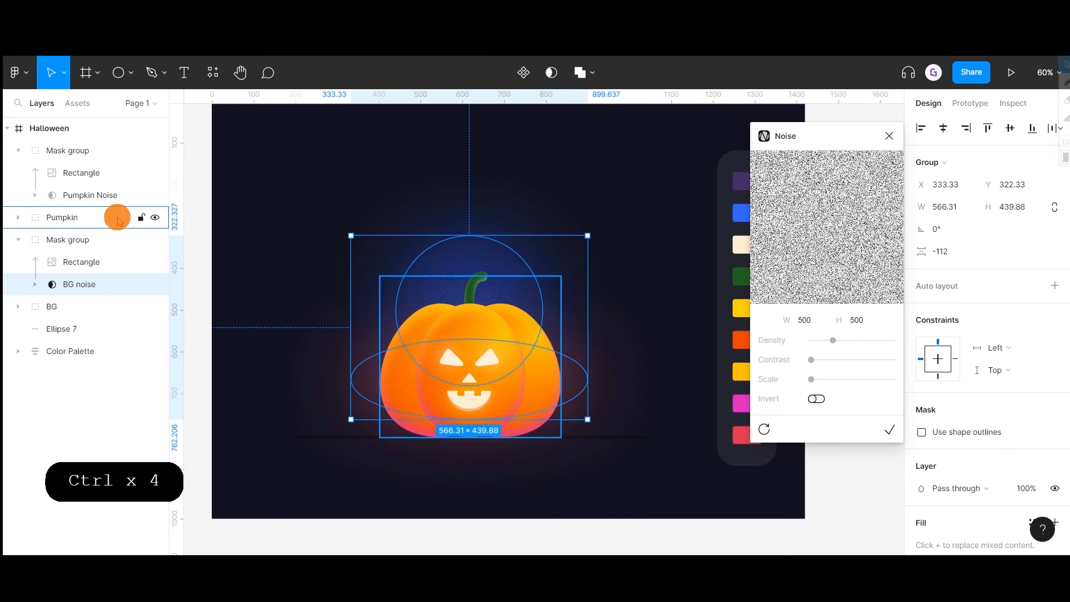
- Set the masked noise rectangle's blend mode to Overlay and its image fill opacity to 50%
click(118, 261)
click(955, 353)
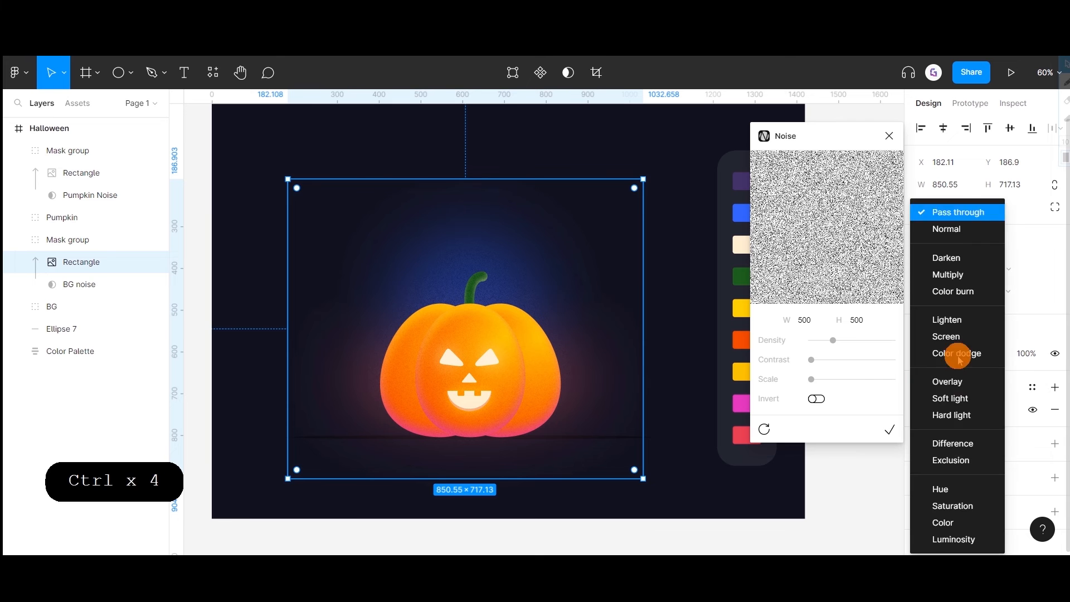
click(967, 384)
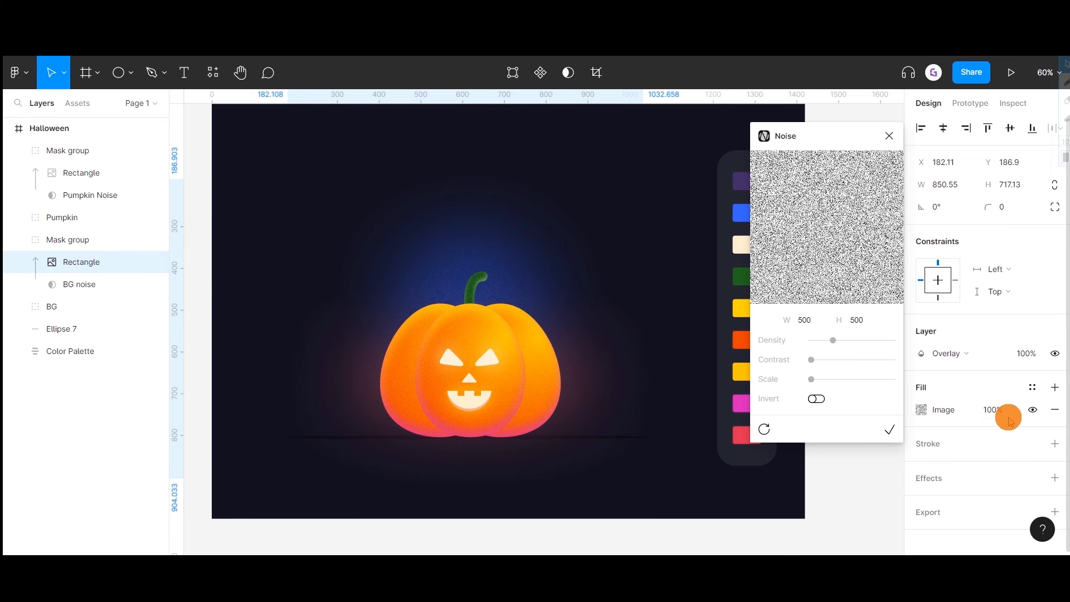
text(50)
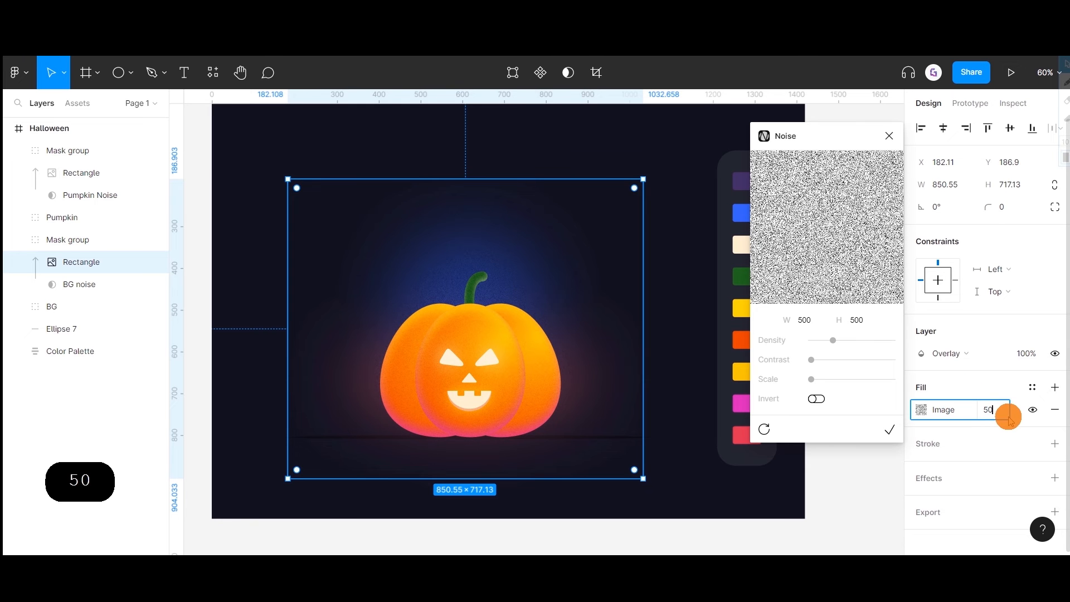
key(Return)
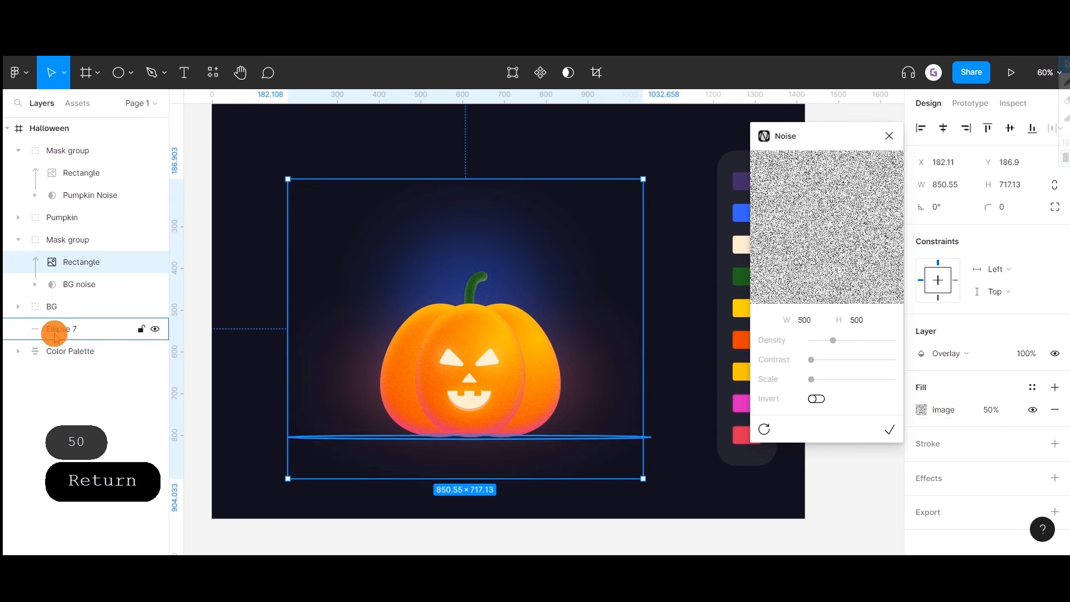
- Collapse both mask groups in the layer list
click(20, 240)
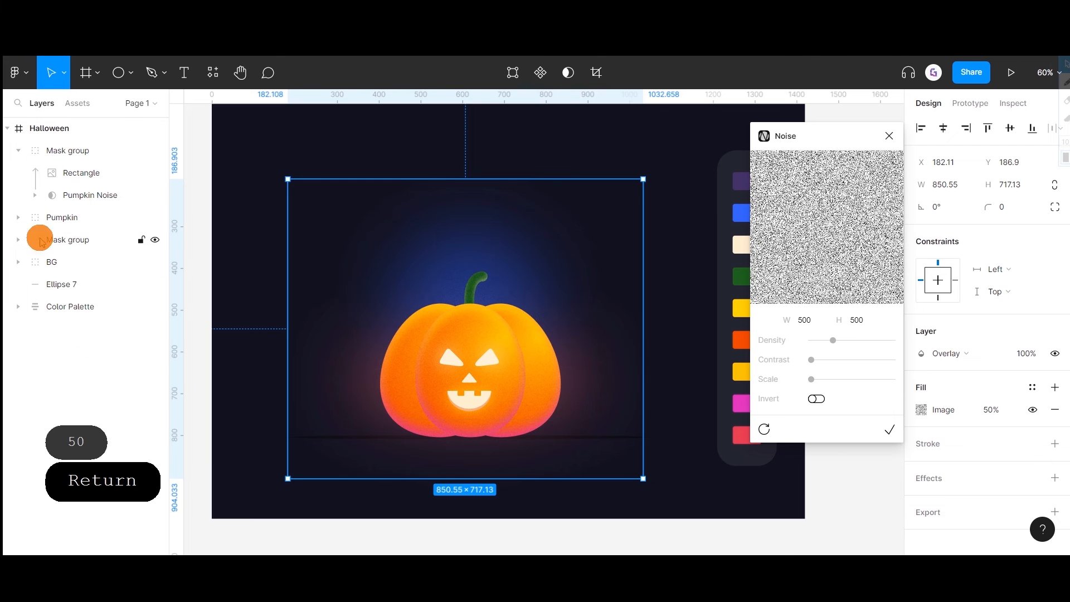
click(63, 240)
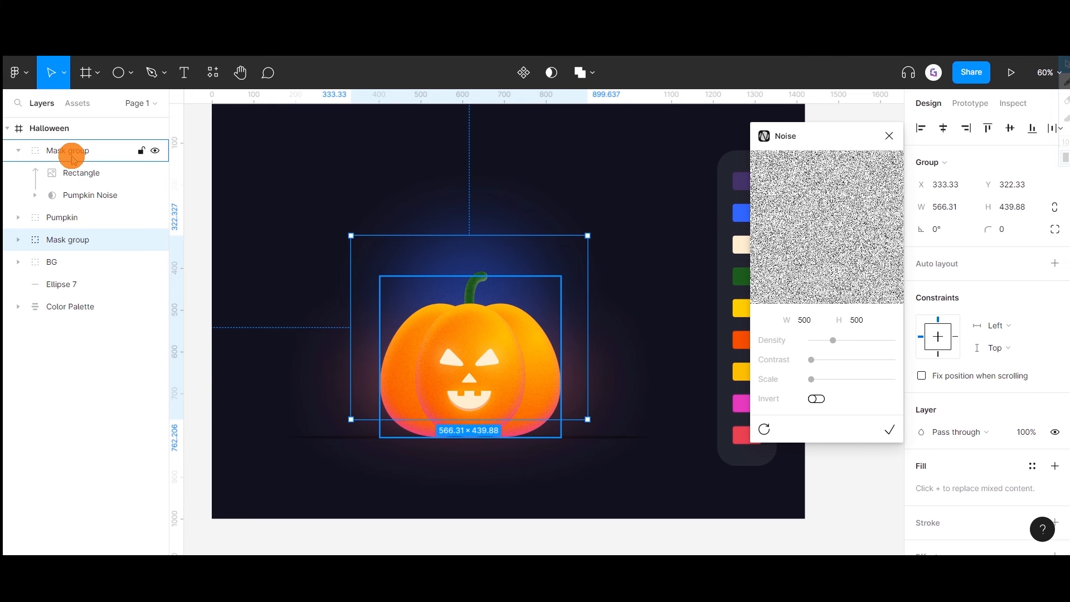
click(20, 152)
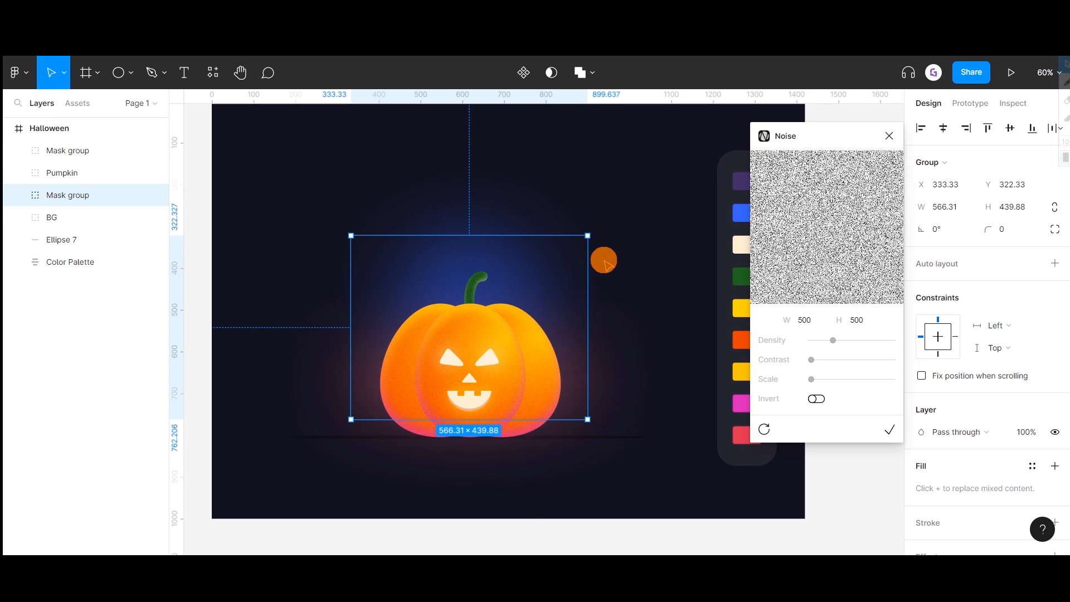
- Draw a flat ellipse about 678 × 103 centred under the pumpkin's base, and close the Noise plugin
scroll(482, 308, up, 3)
scroll(482, 308, down, 2)
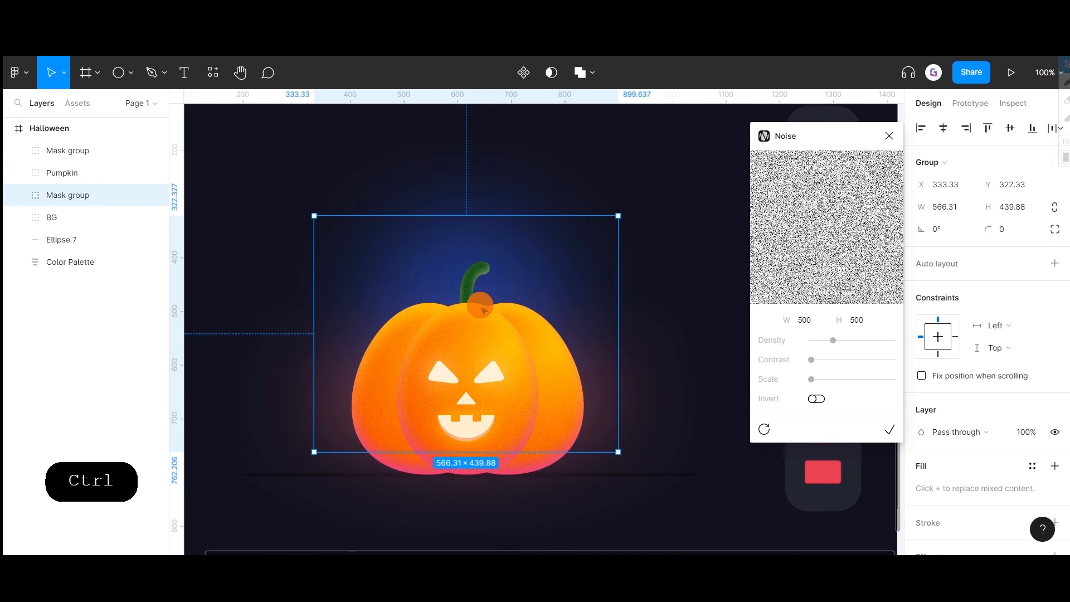
scroll(681, 268, down, 2)
key(space)
drag(680, 267, 620, 277)
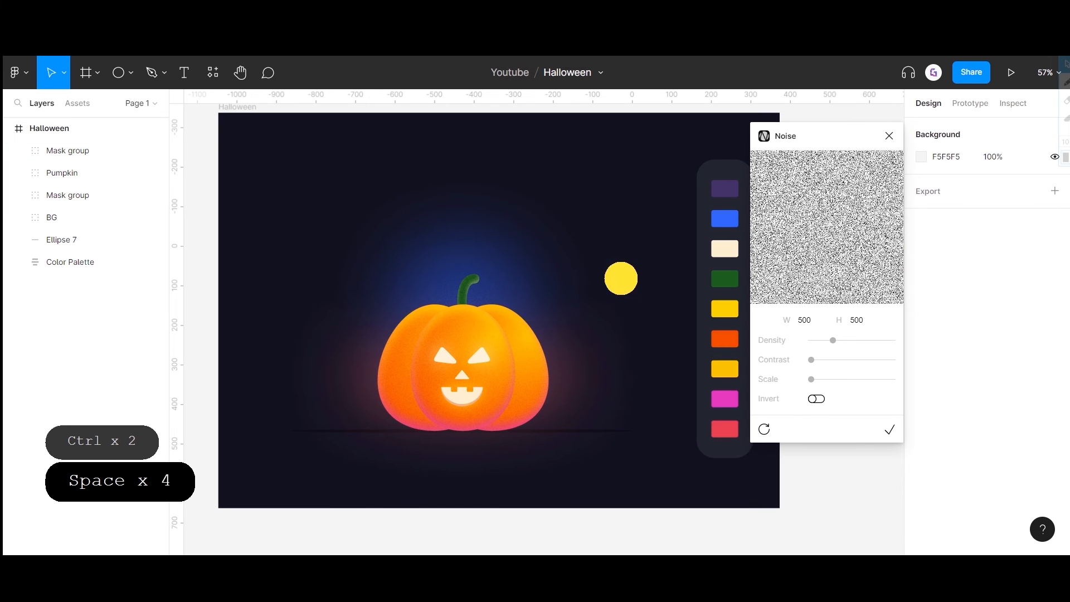
click(131, 73)
click(111, 158)
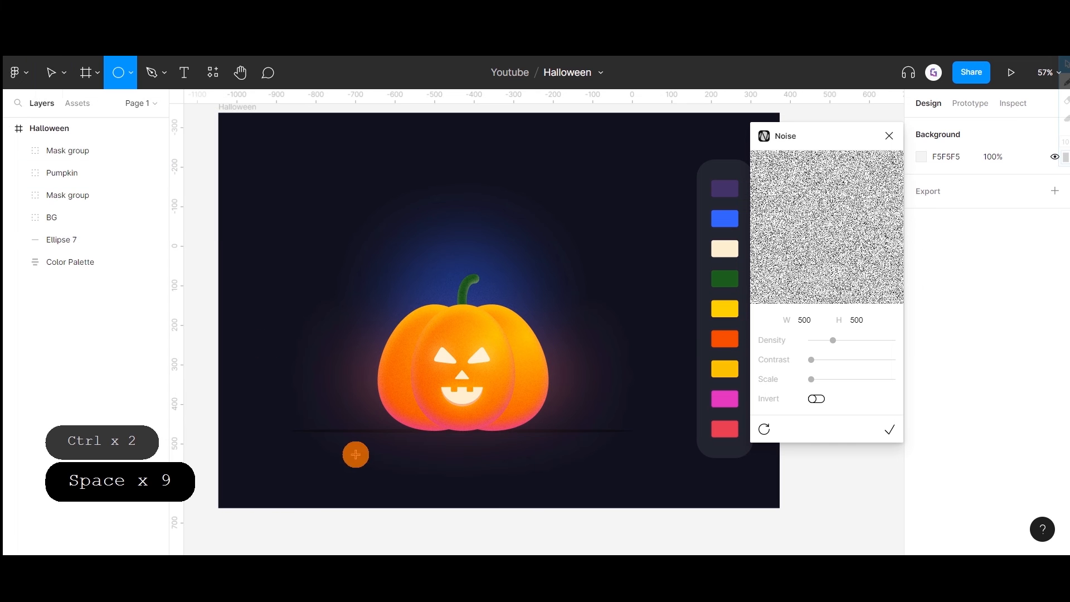
mouse_move(350, 419)
mouse_down()
mouse_move(484, 449)
mouse_move(616, 451)
mouse_up()
drag(557, 436, 541, 435)
click(888, 133)
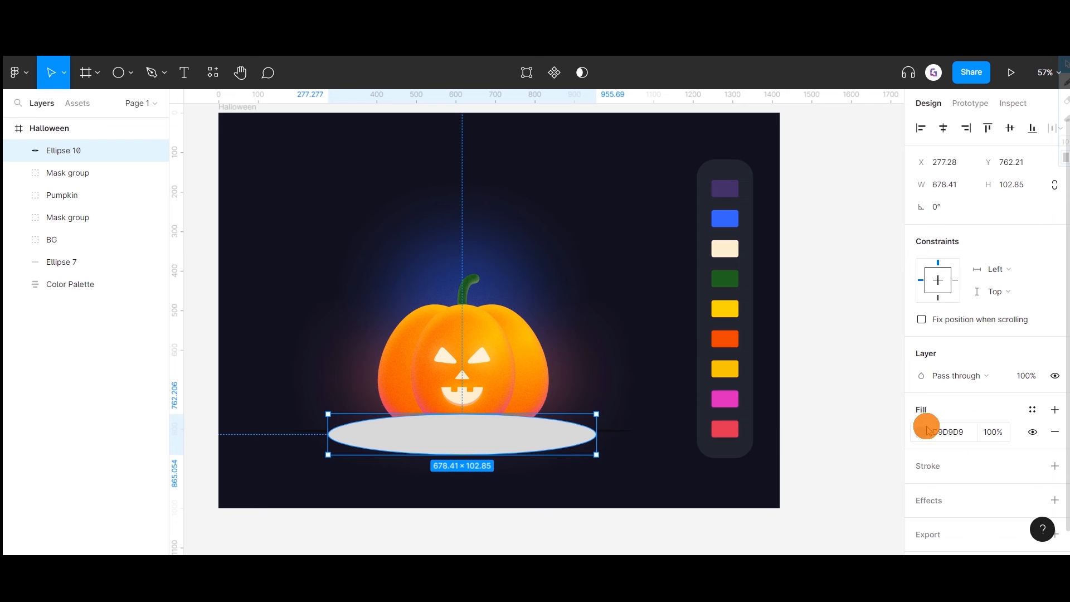
- Fill the new ellipse with the blue 3662FD sampled from the color palette
click(921, 432)
click(757, 404)
click(723, 217)
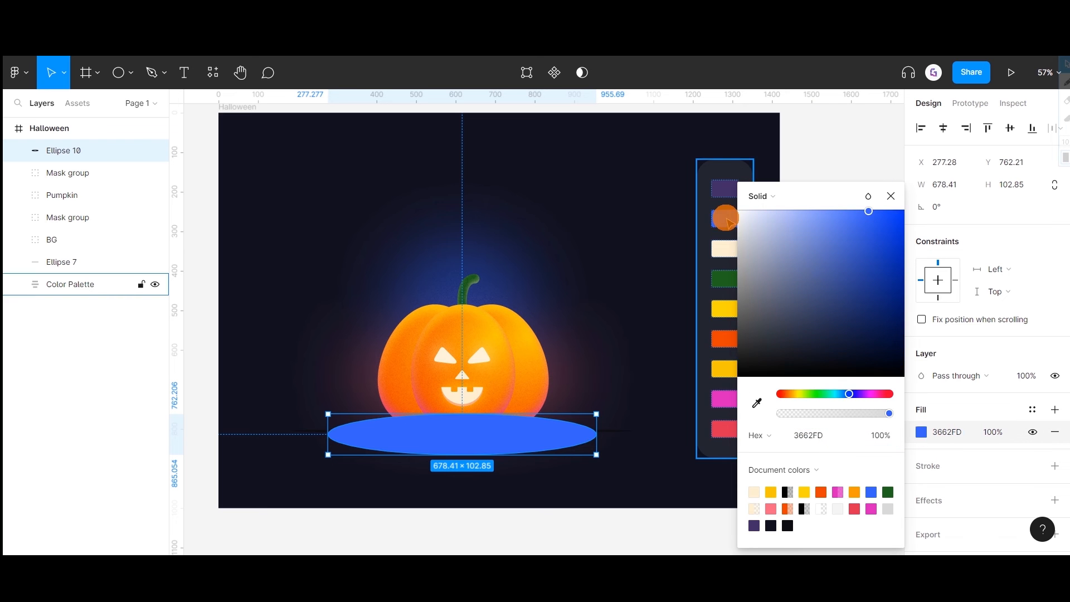
click(883, 196)
- Add a layer blur effect of 180 to the blue ellipse
click(927, 500)
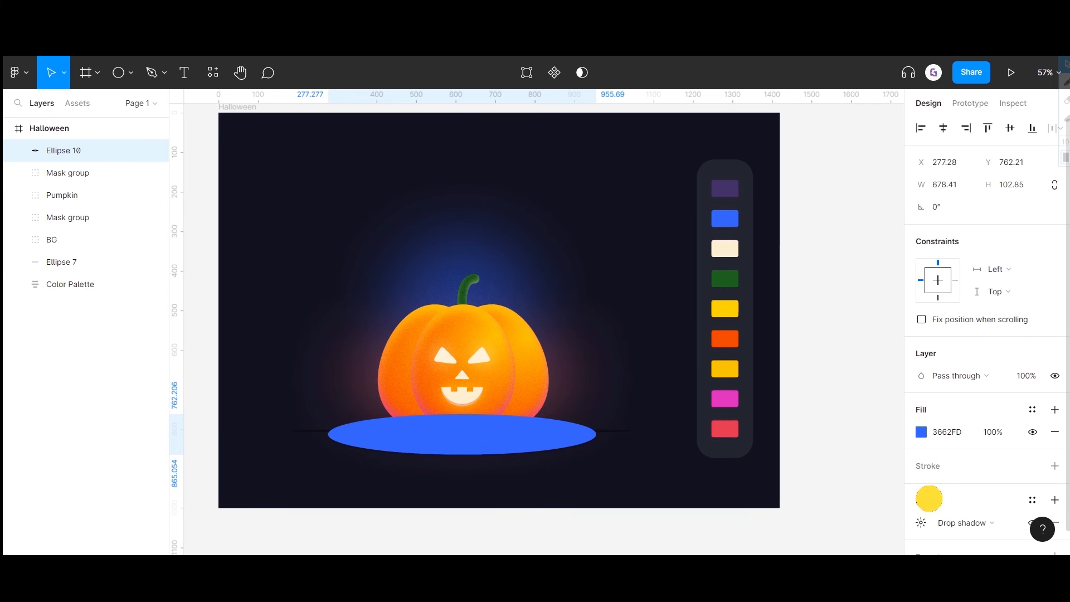
click(921, 524)
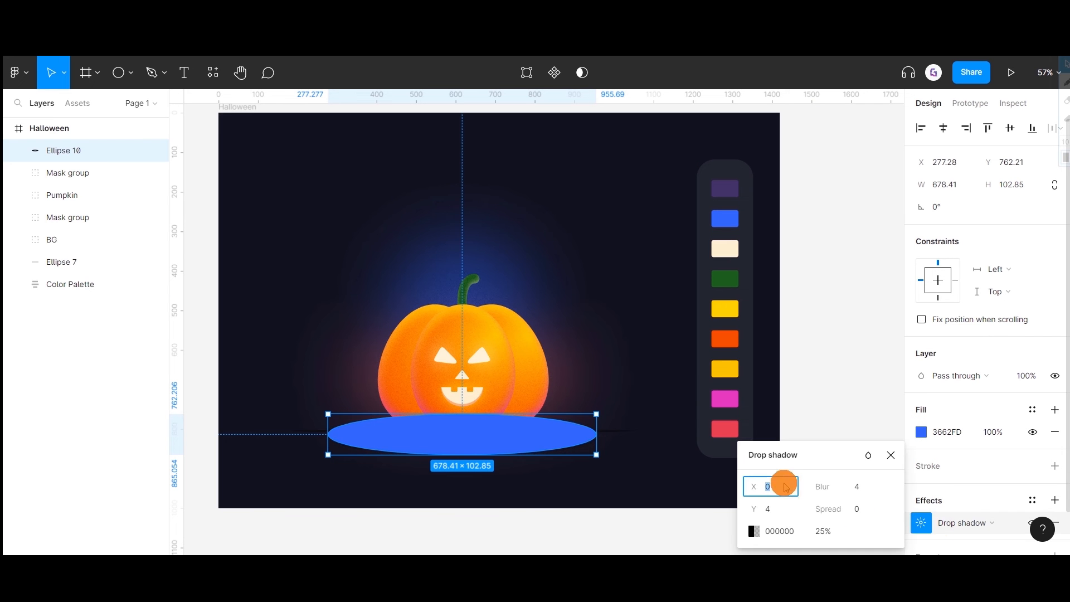
click(947, 522)
click(940, 521)
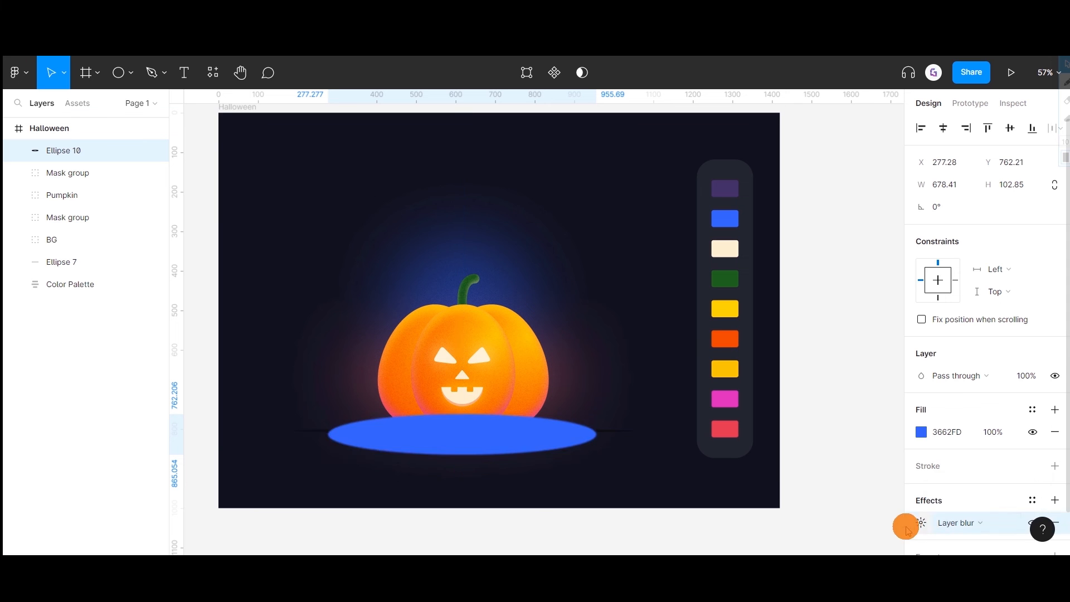
click(915, 523)
text(1)
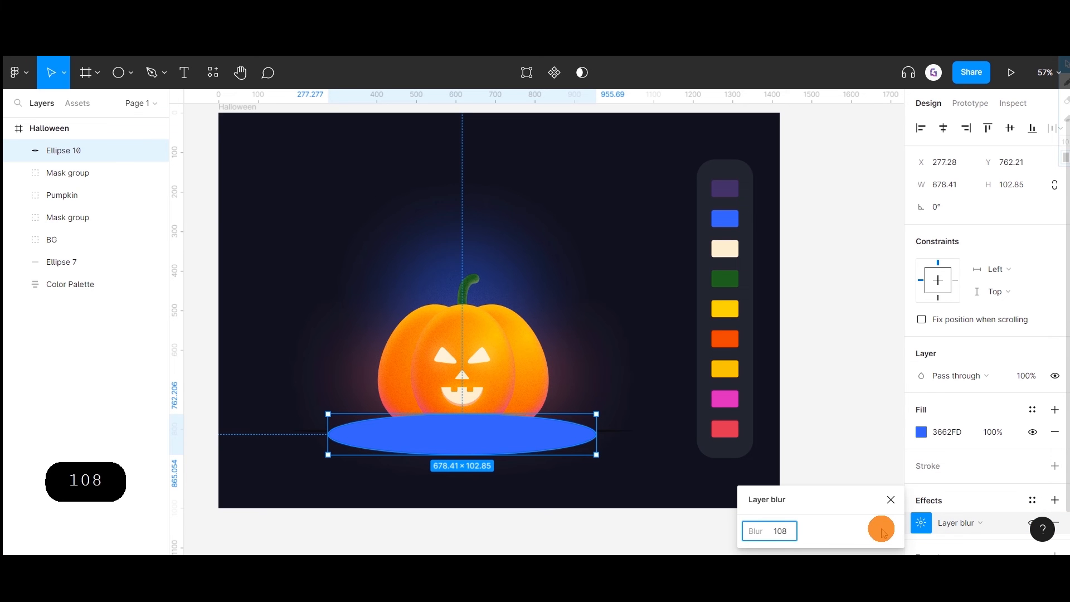
text(08)
key(BackSpace)
key(BackSpace)
text(8)
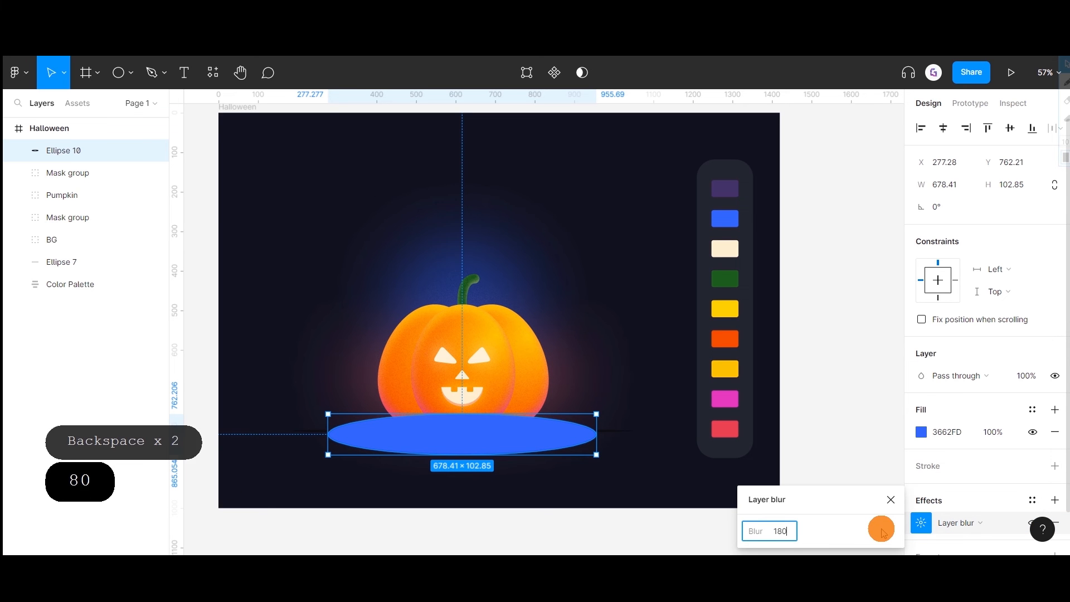
key(Return)
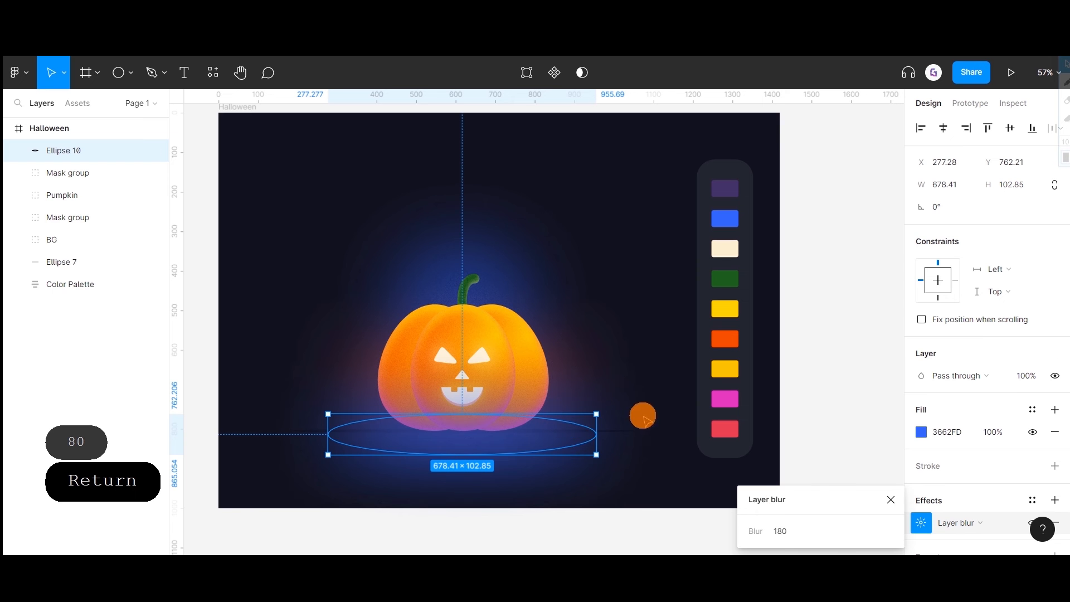
- Flatten the blurred ellipse to about 96 high and set its layer opacity to 50%
drag(507, 456, 500, 431)
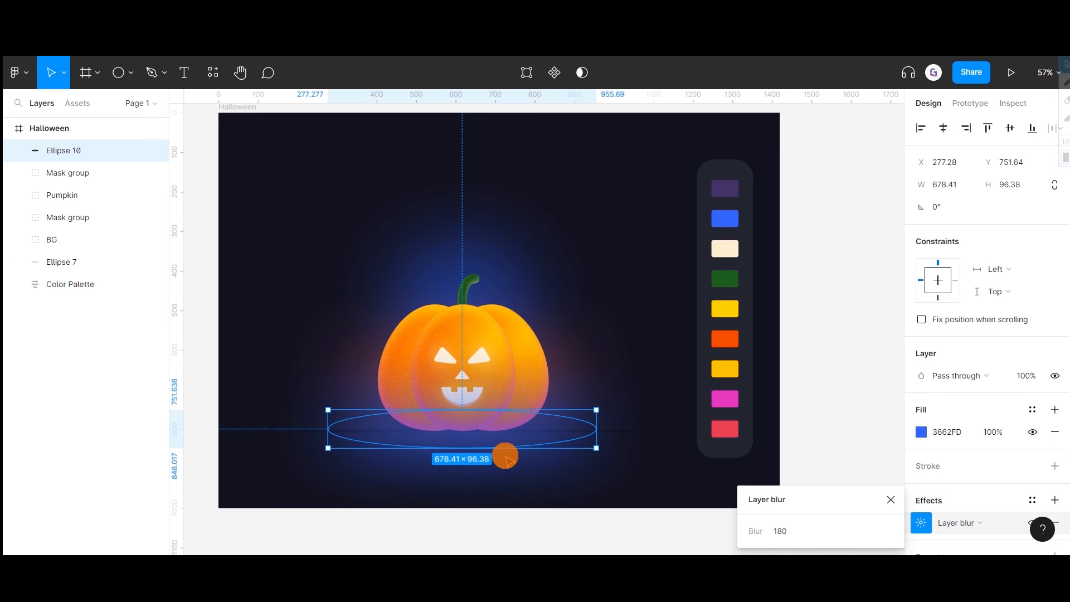
key(5)
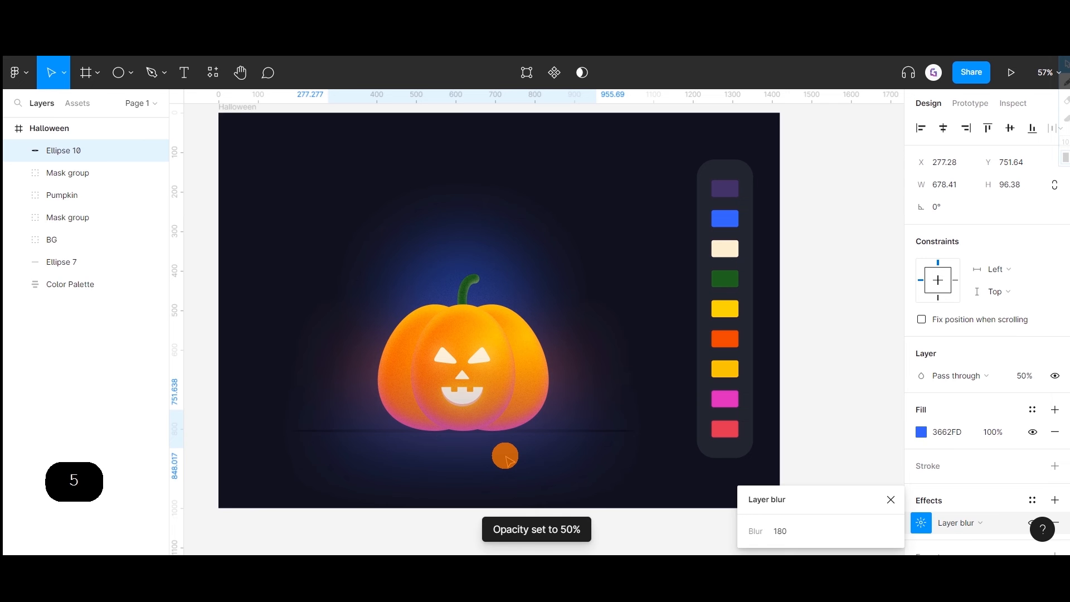
- Move the blurred ellipse layer directly below the BG group and deselect it
drag(66, 152, 62, 249)
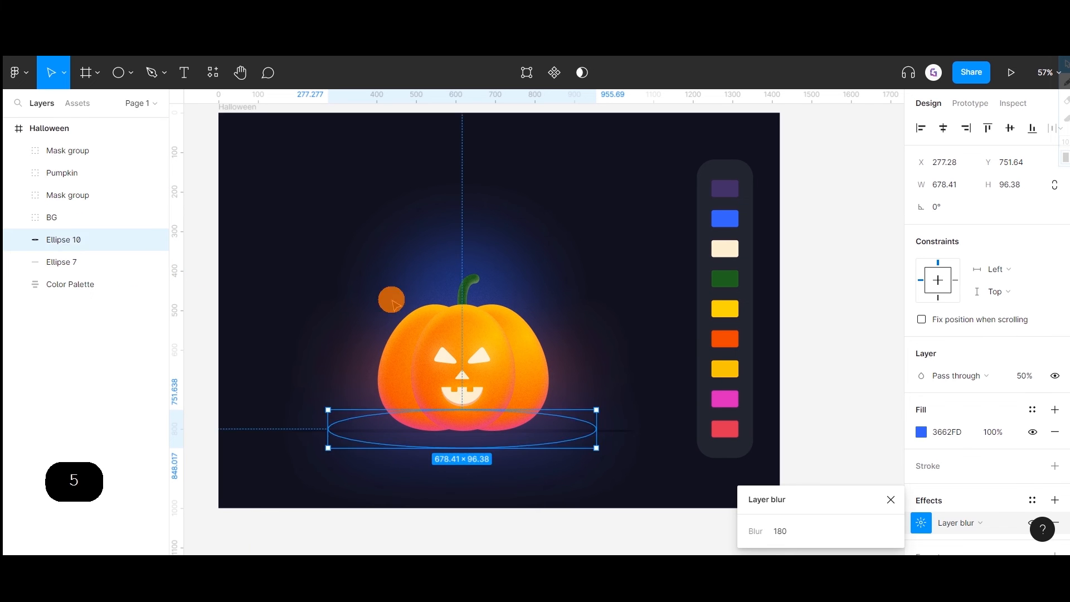
click(635, 295)
drag(600, 351, 639, 341)
scroll(550, 389, up, 2)
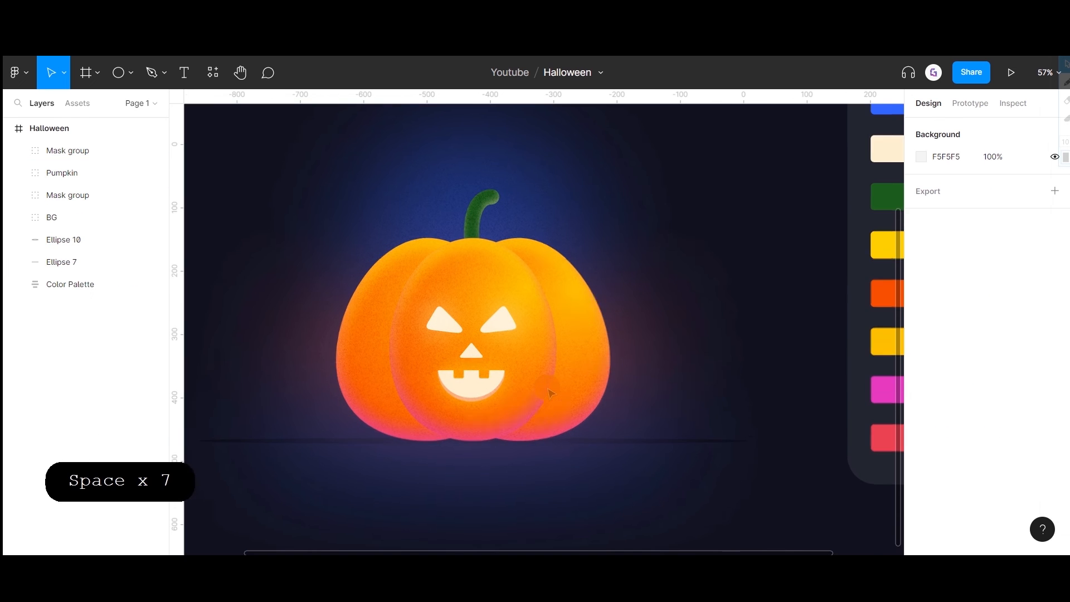
- Draw a flat ellipse about 486 × 31 across the pumpkin's base and move its layer directly below the BG group
drag(580, 310, 610, 303)
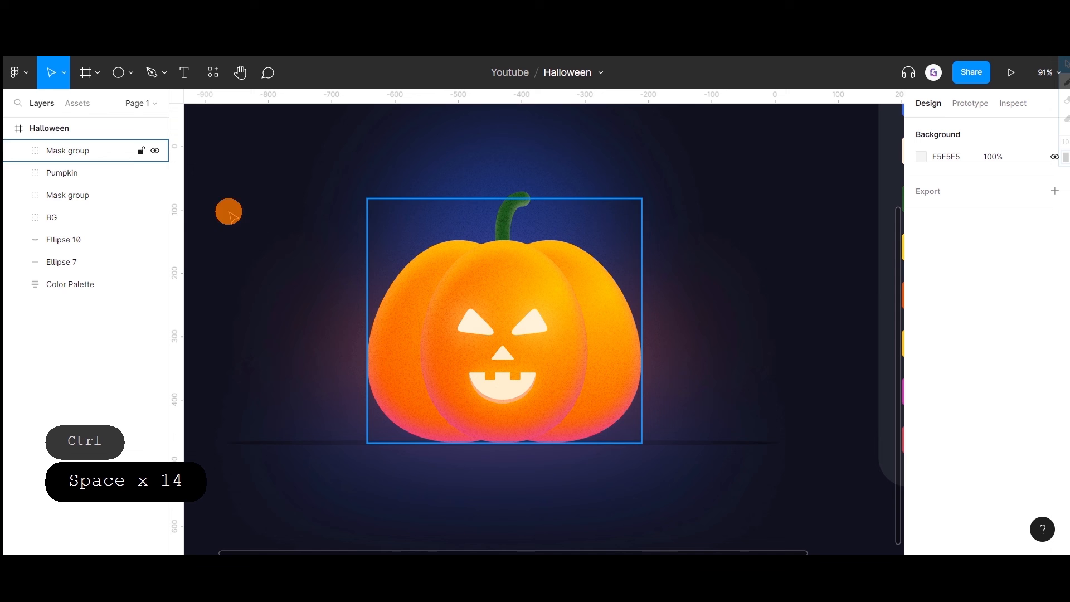
click(132, 73)
click(103, 156)
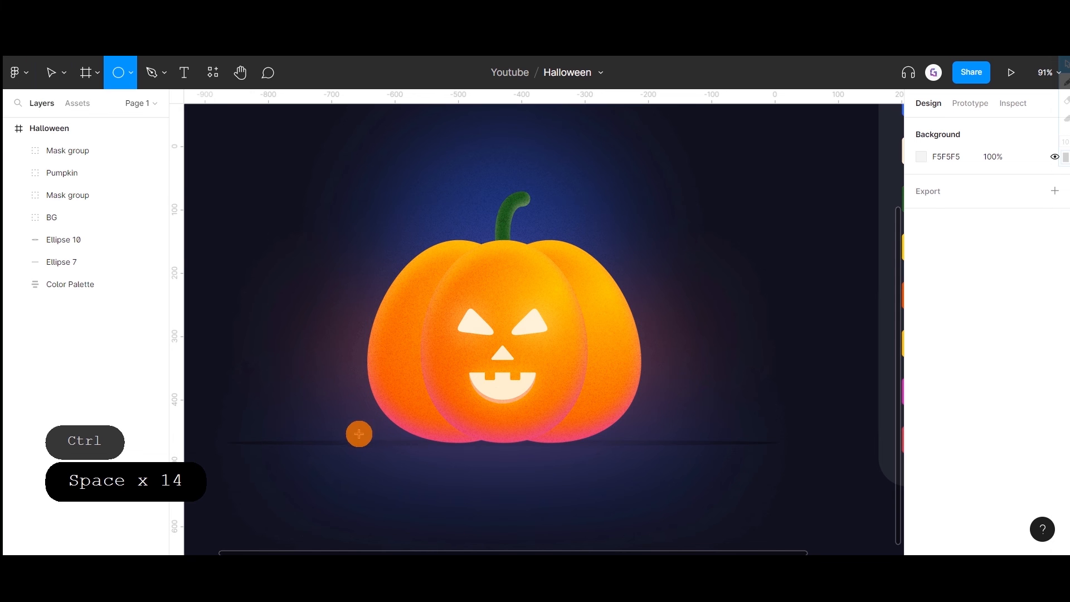
mouse_move(357, 433)
mouse_down()
mouse_move(678, 449)
mouse_move(664, 453)
mouse_up()
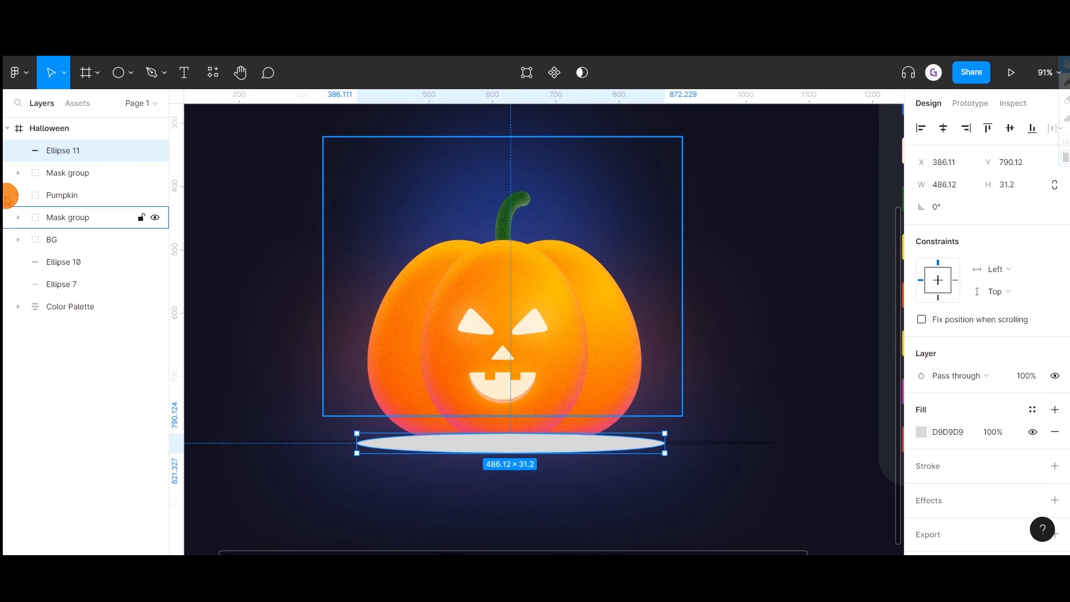
drag(58, 148, 75, 252)
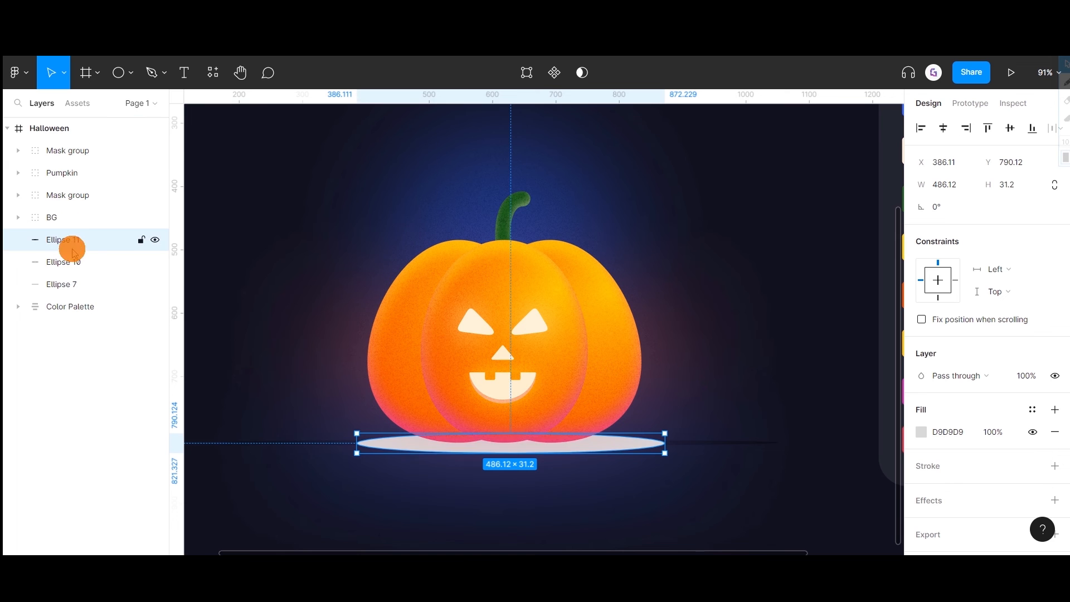
- Flatten the new ellipse to about 17 high and position it centered right under the pumpkin's base
scroll(483, 441, up, 2)
drag(493, 445, 437, 444)
scroll(505, 457, down, 5)
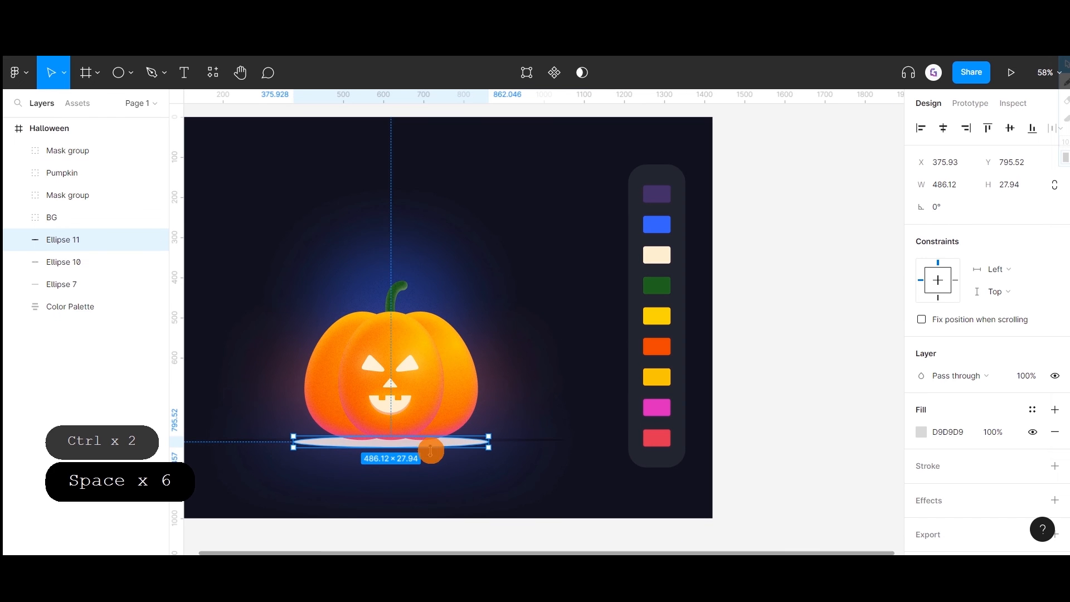
scroll(383, 437, up, 5)
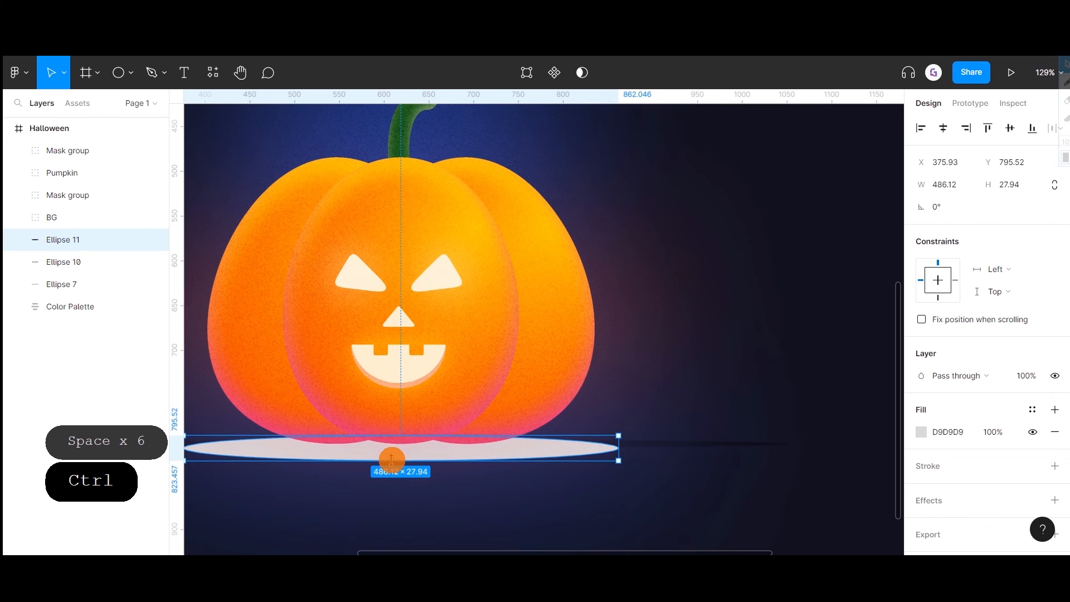
drag(392, 458, 426, 459)
scroll(450, 465, down, 5)
key(space)
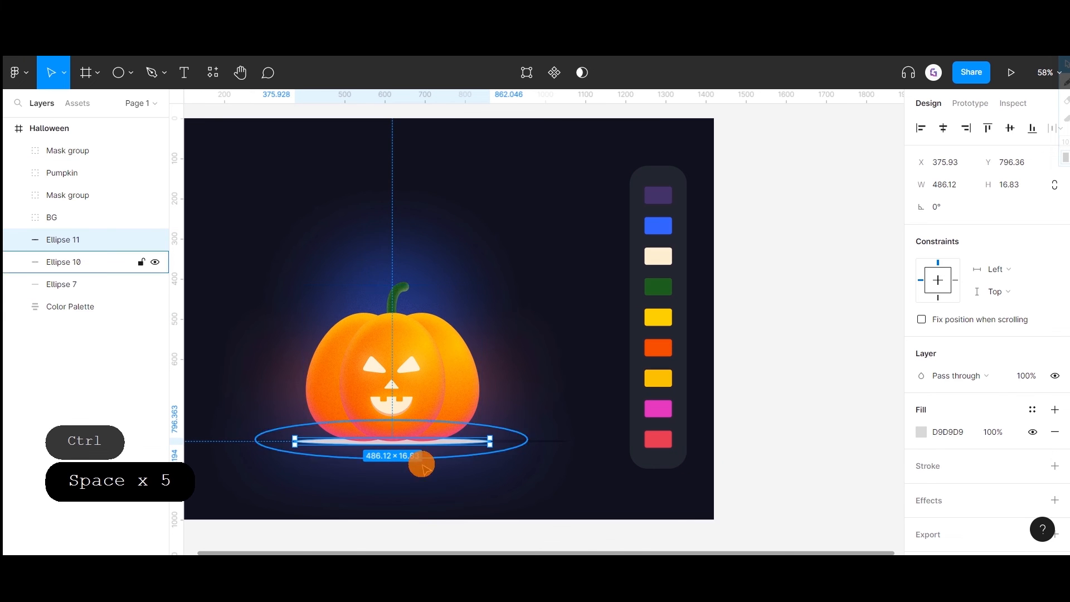
drag(458, 444, 461, 445)
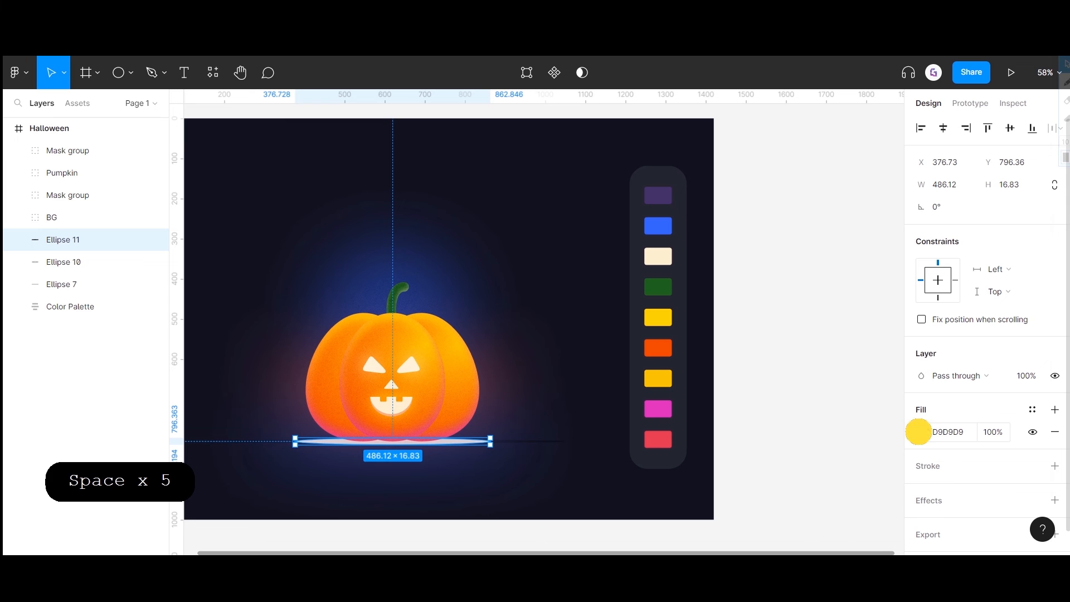
- Fill the flat ellipse with the red DF2F54 sampled from the color palette and deselect it
click(918, 432)
click(756, 403)
click(664, 439)
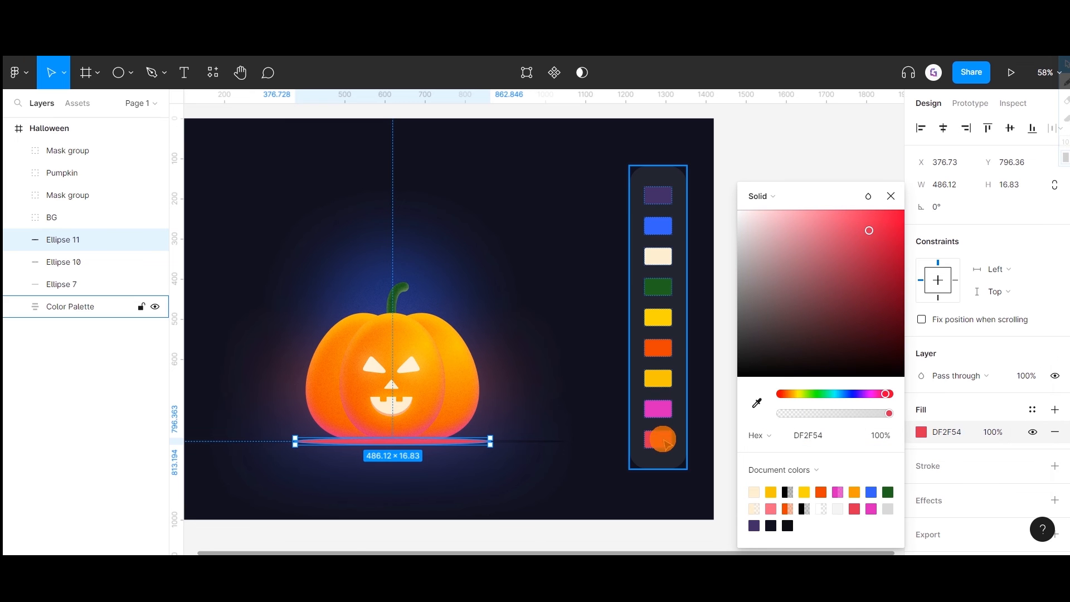
key(Escape)
key(Escape)
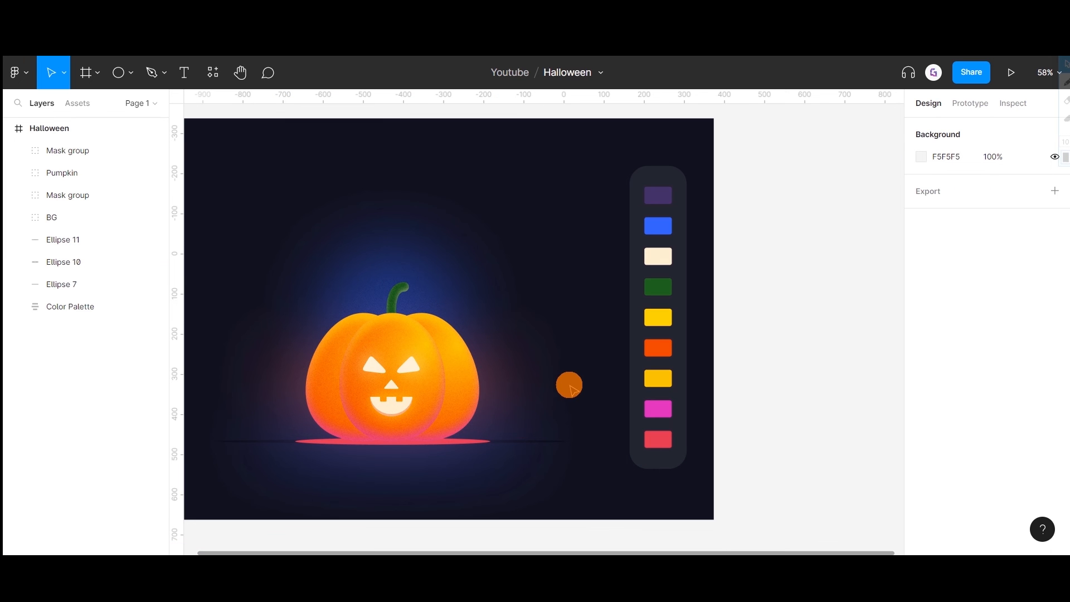
- Set the red ellipse's layer blend mode to Multiply
click(482, 440)
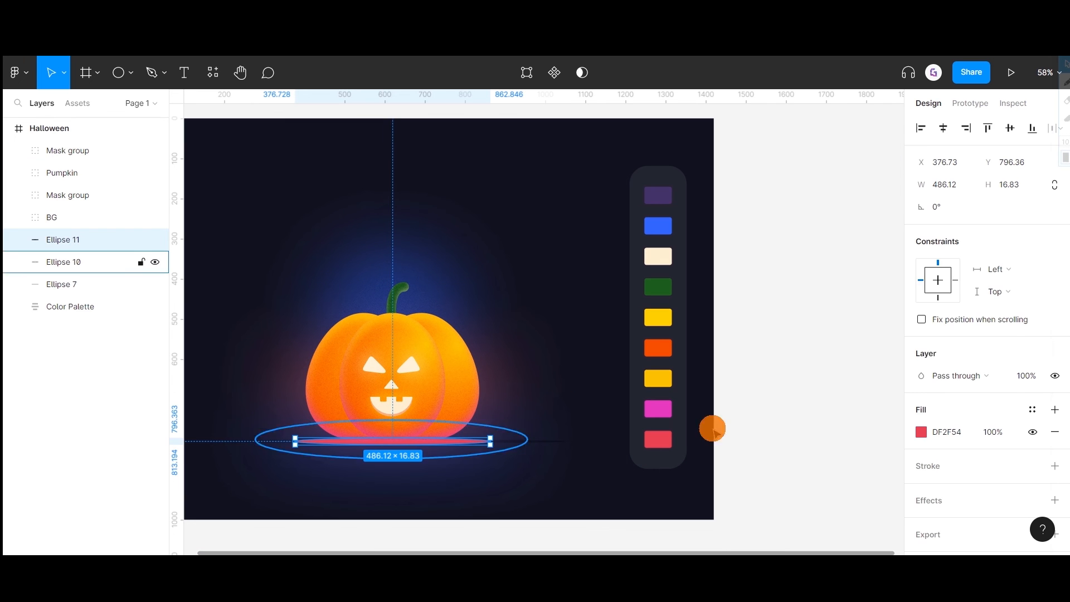
click(984, 374)
click(957, 276)
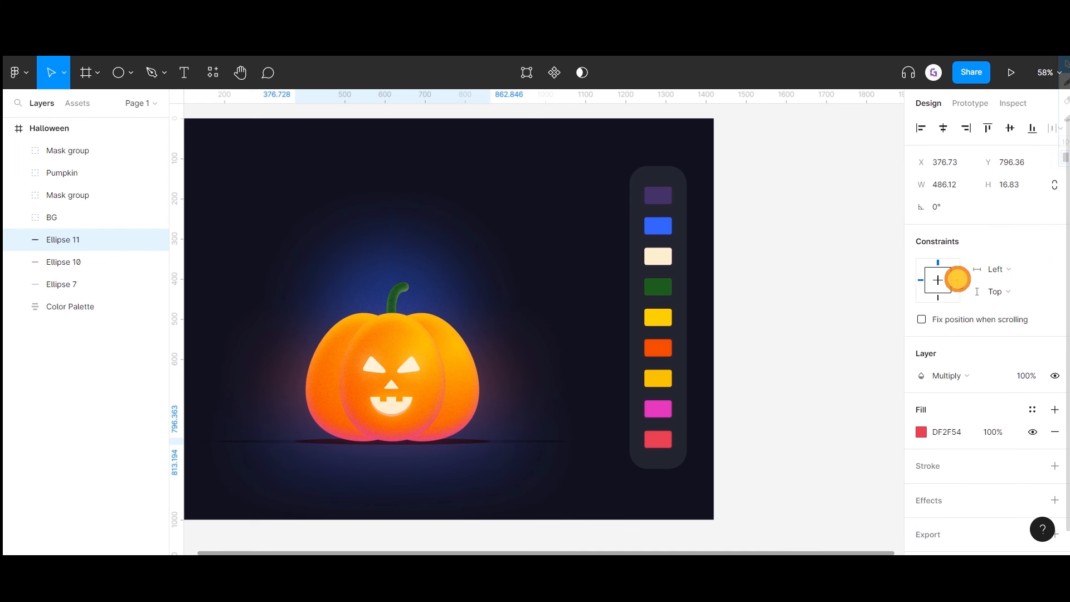
- Add a layer blur effect of 14 to the red ellipse and deselect it
click(941, 500)
click(949, 521)
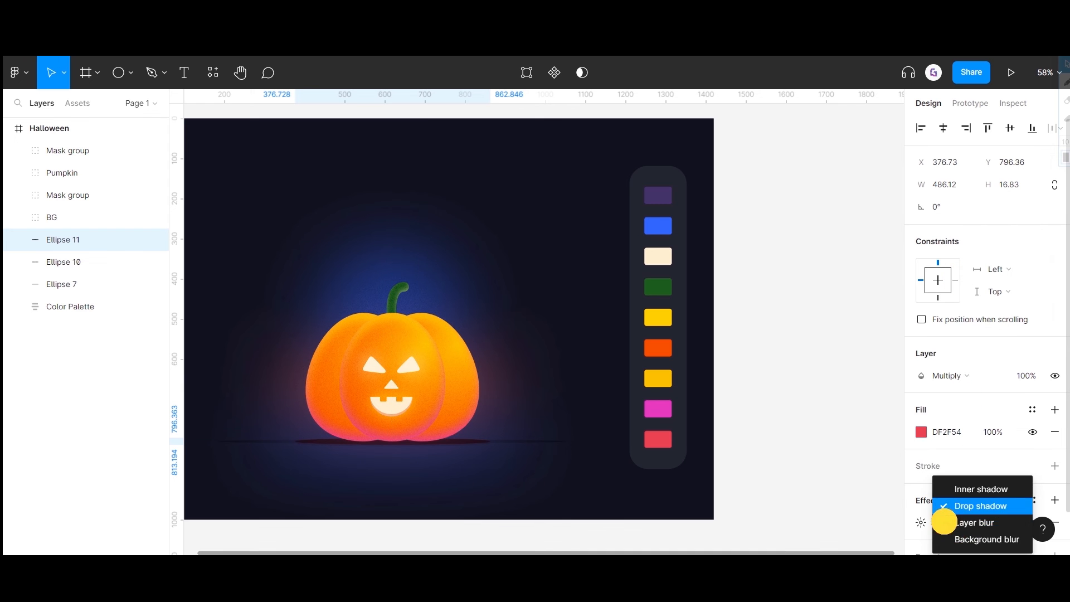
click(968, 524)
scroll(430, 394, up, 5)
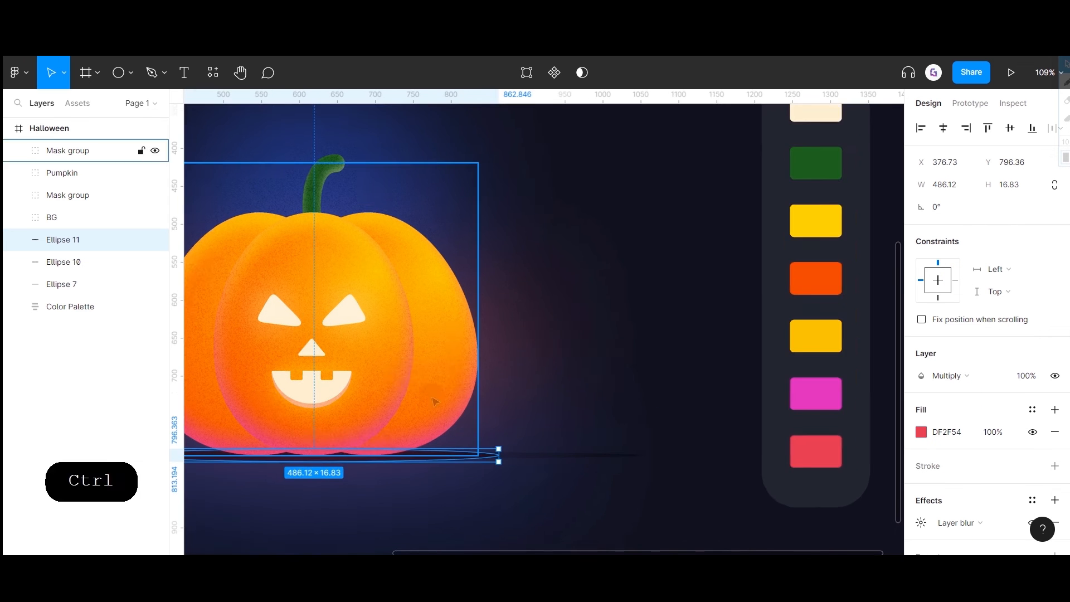
drag(528, 368, 587, 354)
click(920, 527)
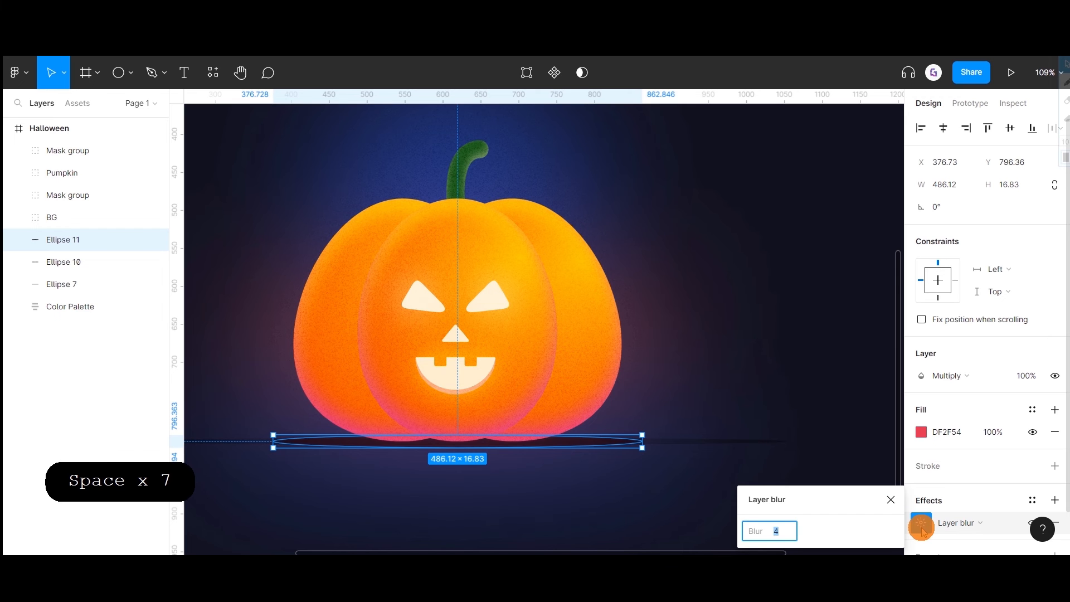
text(16)
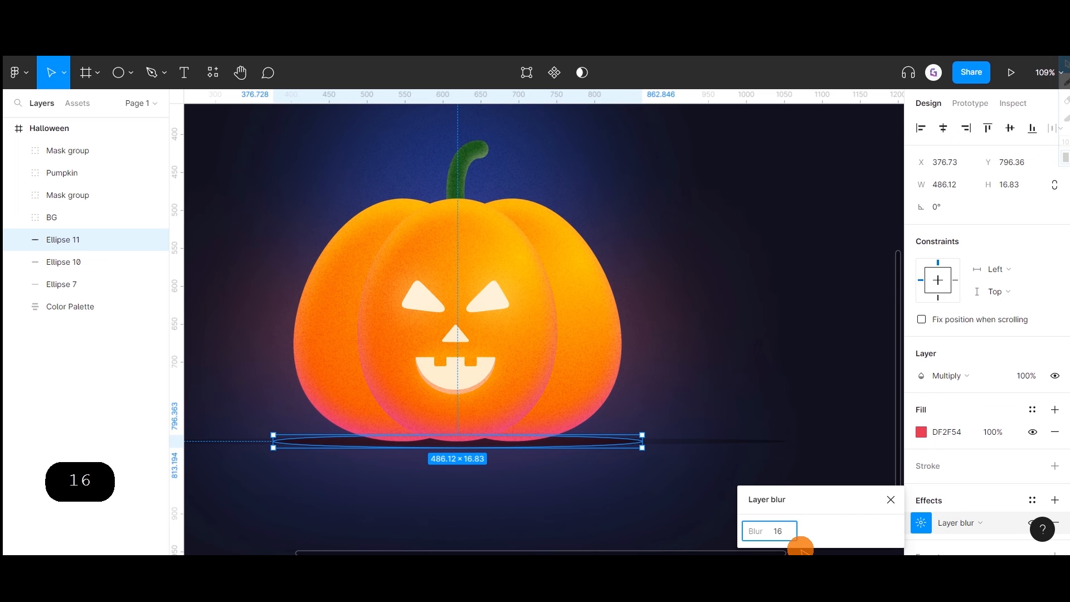
key(BackSpace)
text(4)
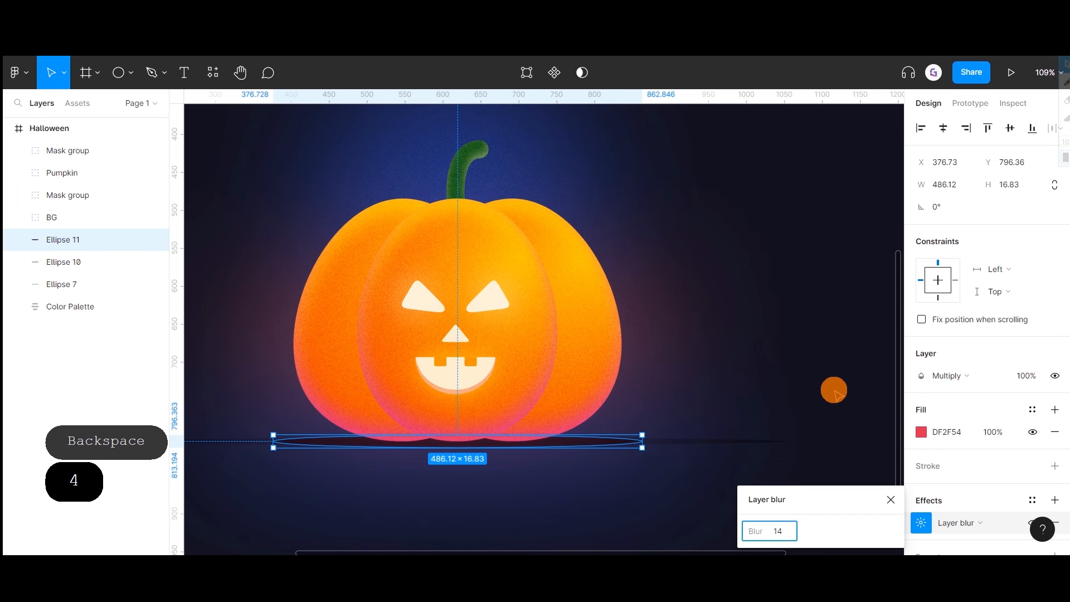
click(833, 387)
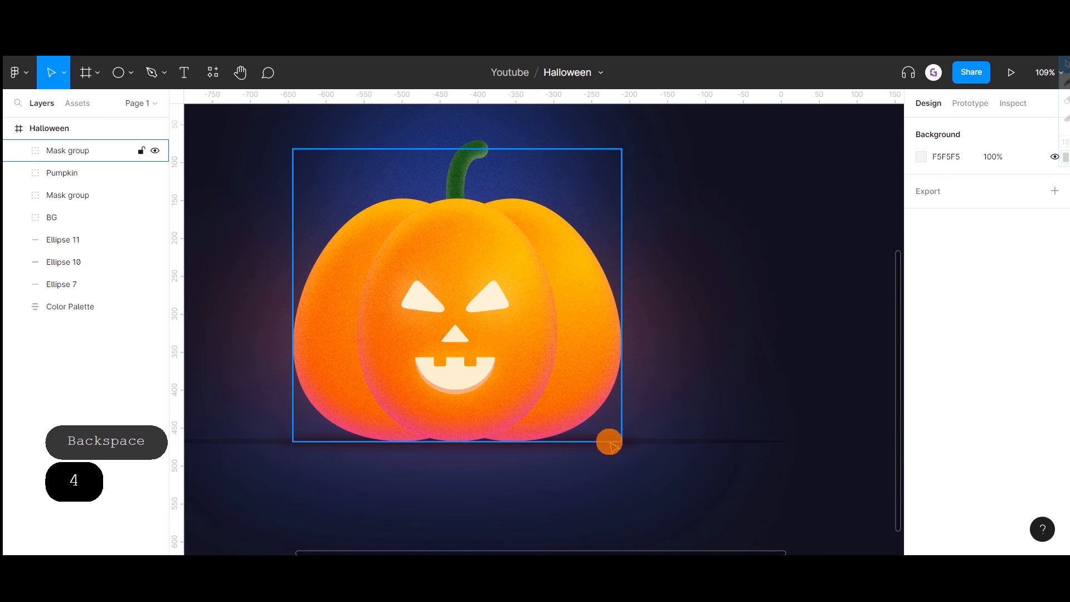
- Set the layer opacity of the blurred red ellipse under the pumpkin to 50%
click(608, 445)
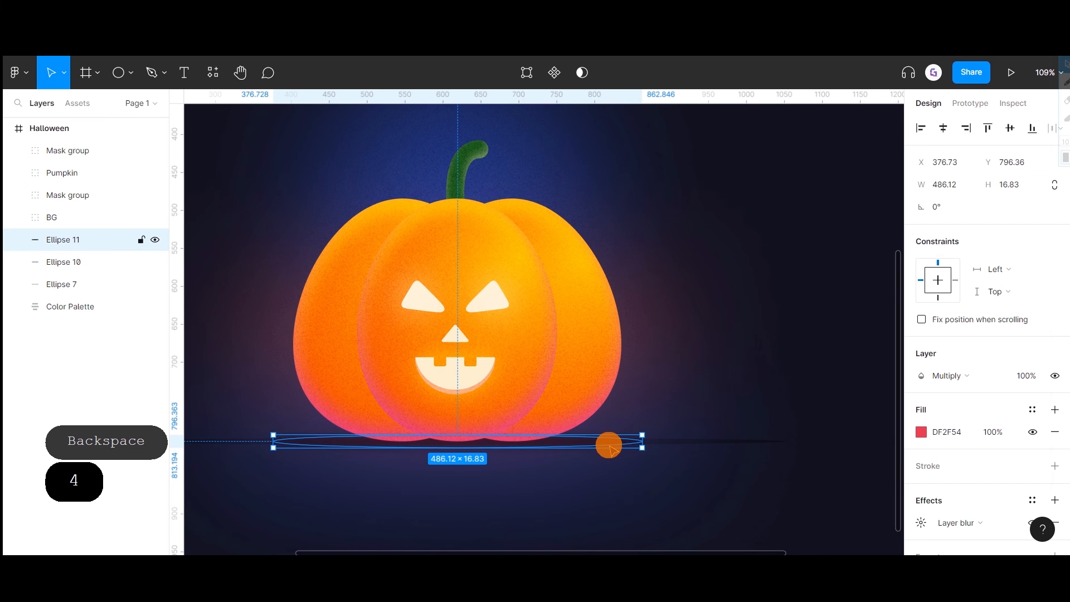
key(5)
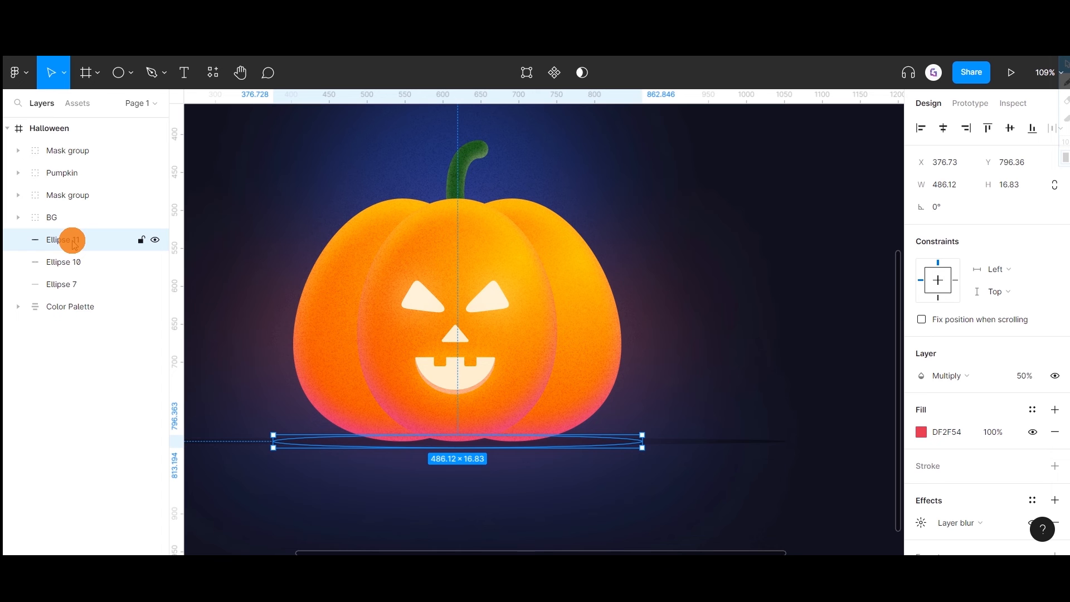
key(ctrl+g)
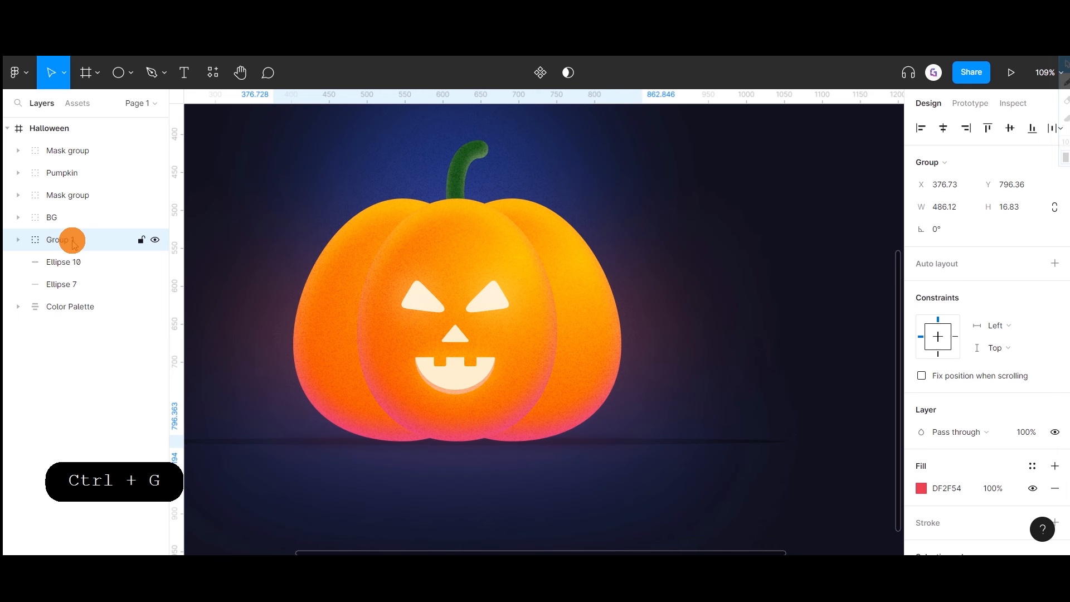
key(ctrl+z)
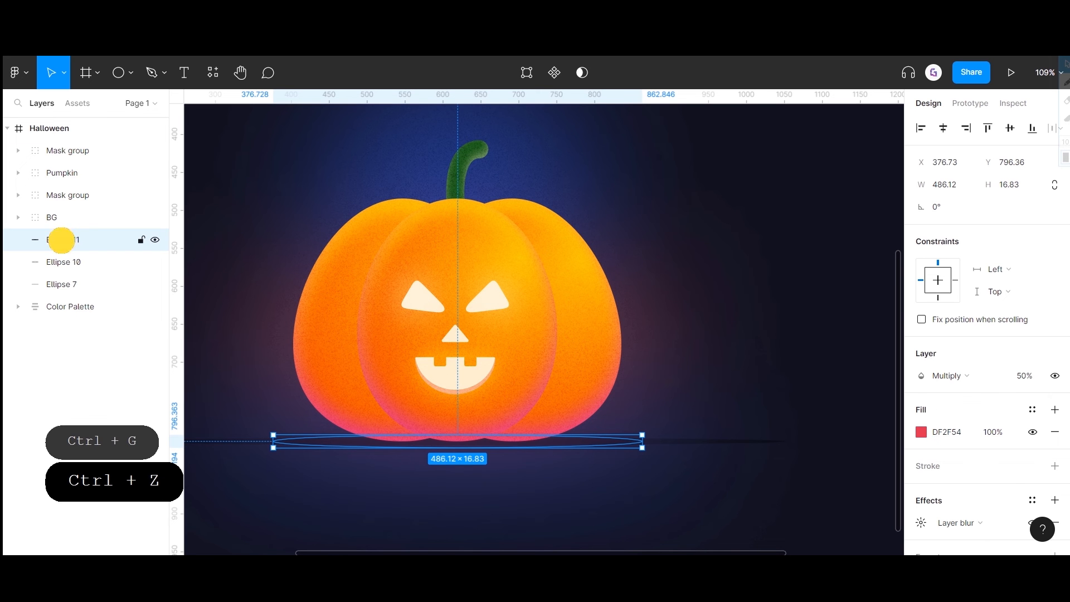
- Rename the blurred red ellipse layer as Shadow
double_click(61, 241)
text(Shadow)
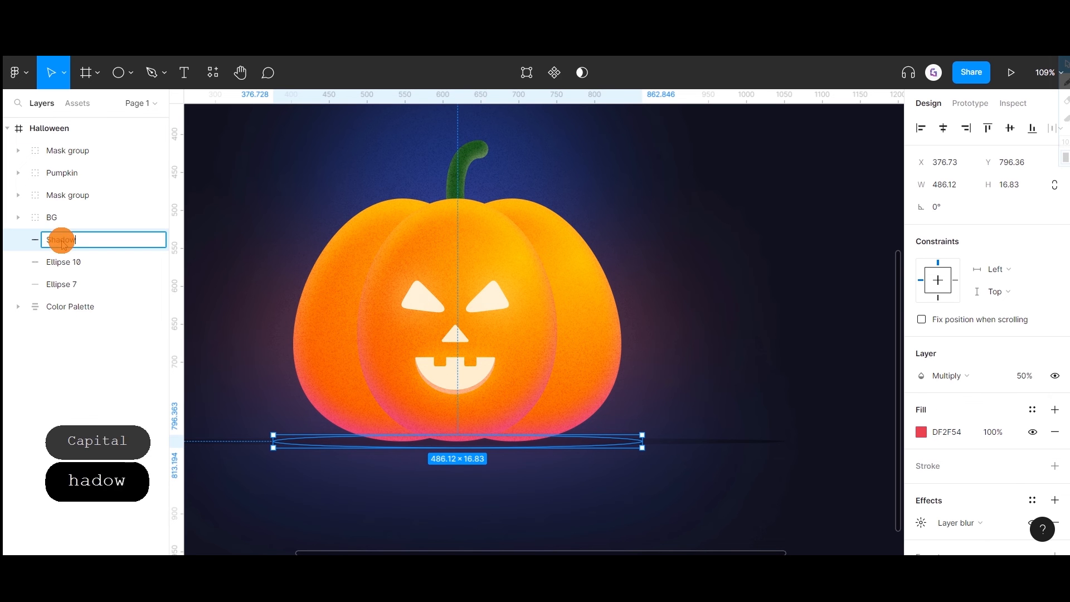
key(Return)
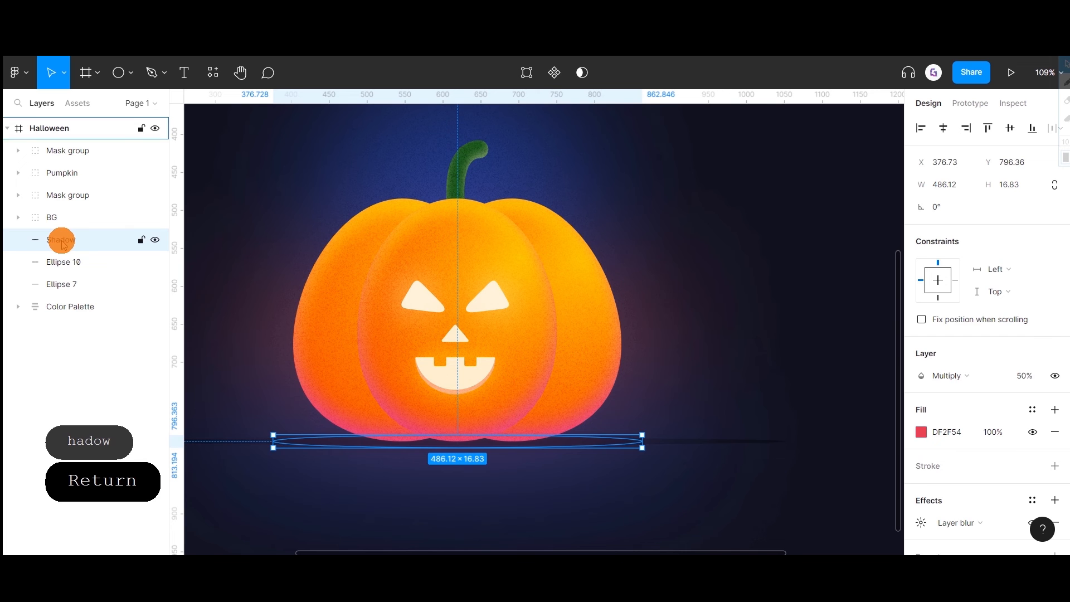
key(ctrl+g)
key(ctrl+z)
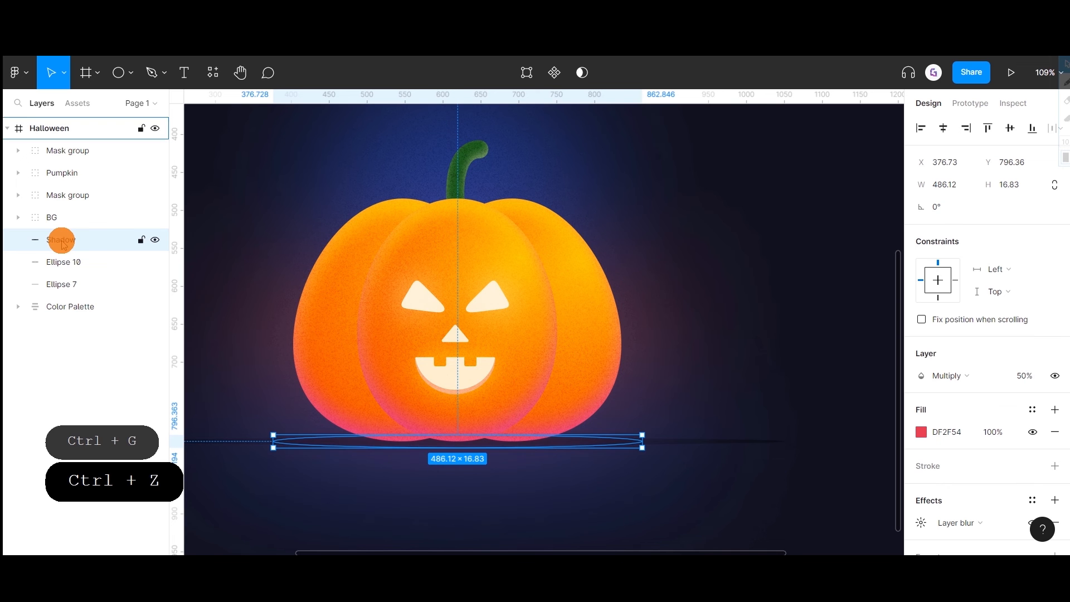
- Duplicate the Shadow ellipse and set the copy's layer blend mode to Screen
key(ctrl+d)
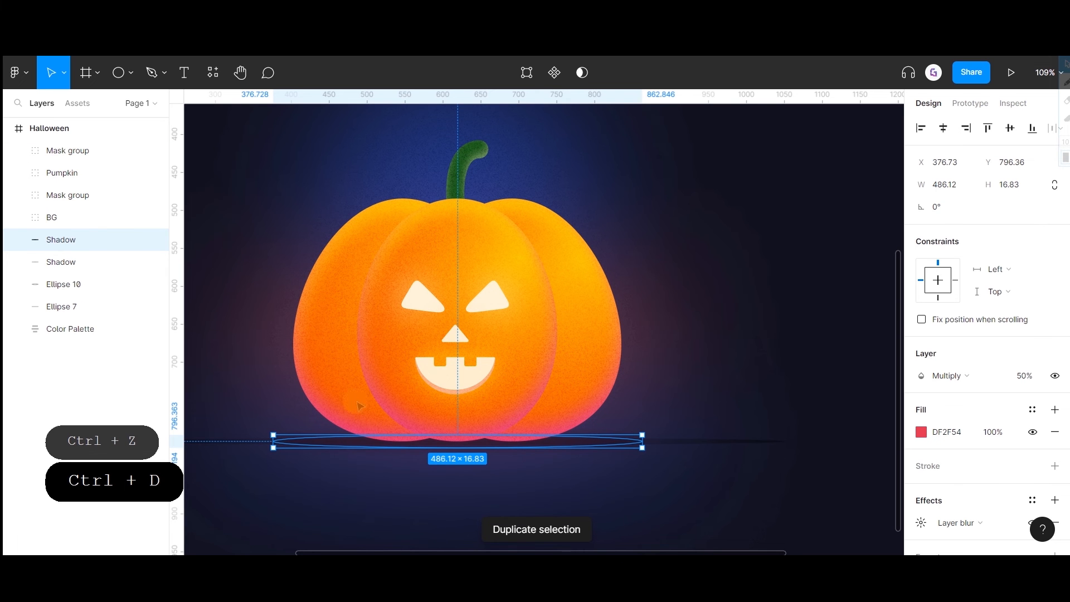
click(949, 374)
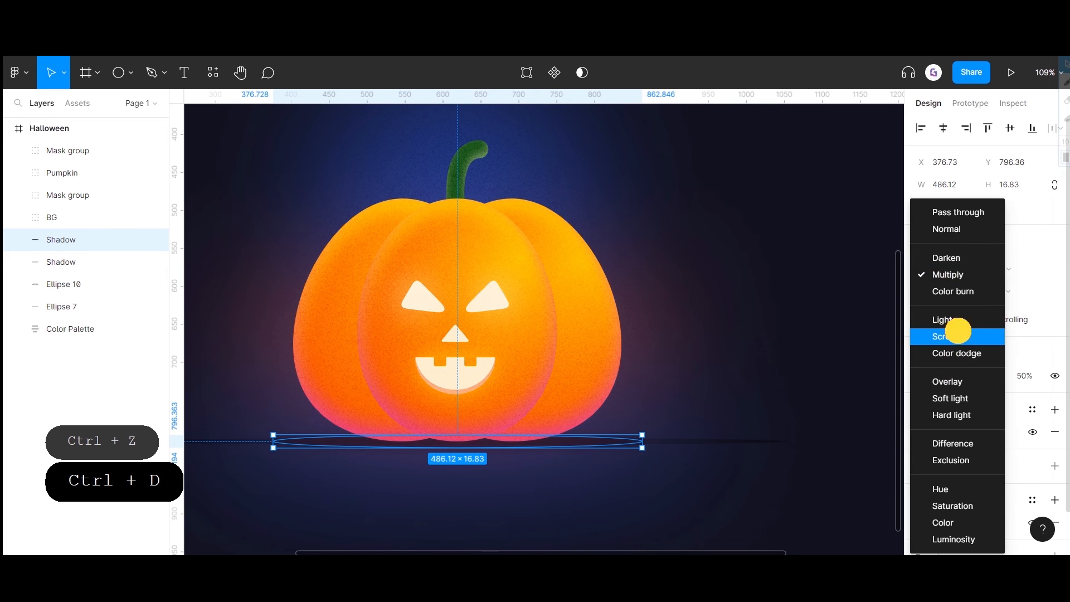
click(958, 331)
click(1025, 379)
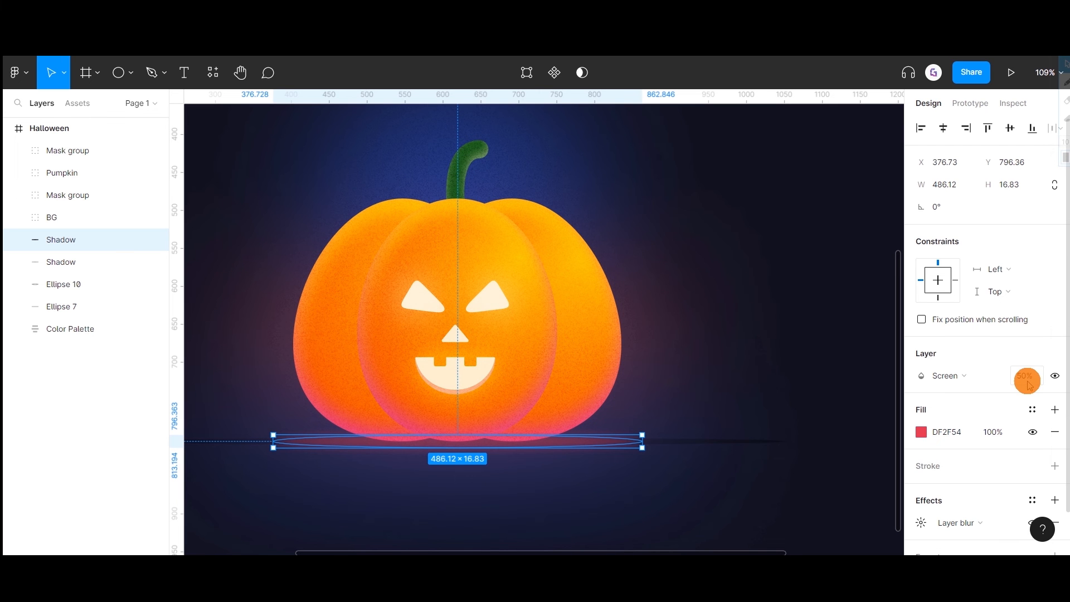
- Rename the duplicated ellipse layer with the Screen blend mode as Light 1
click(74, 245)
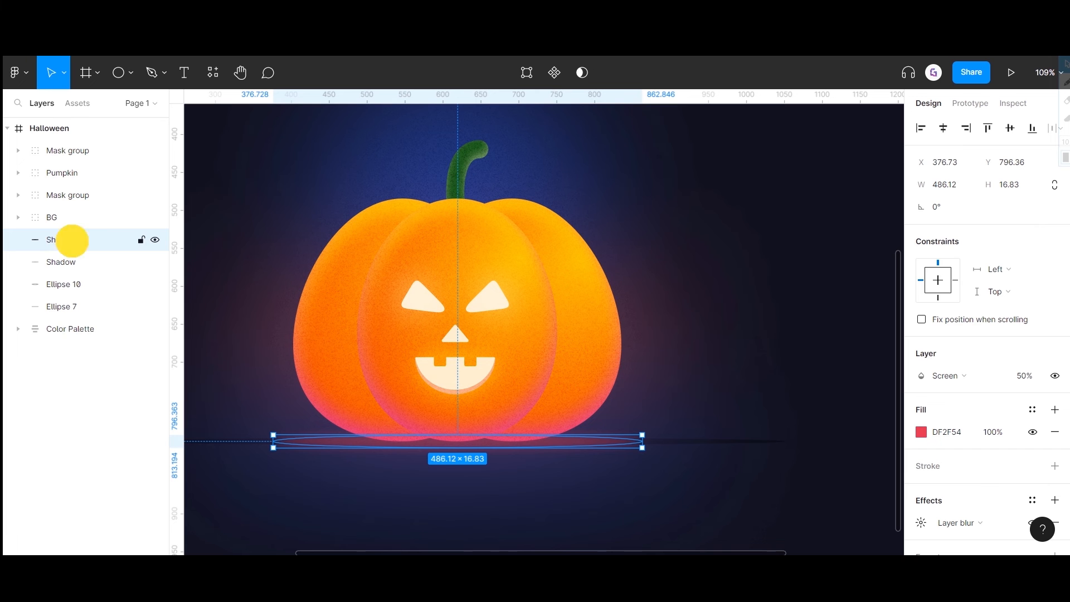
double_click(75, 245)
text(Light )
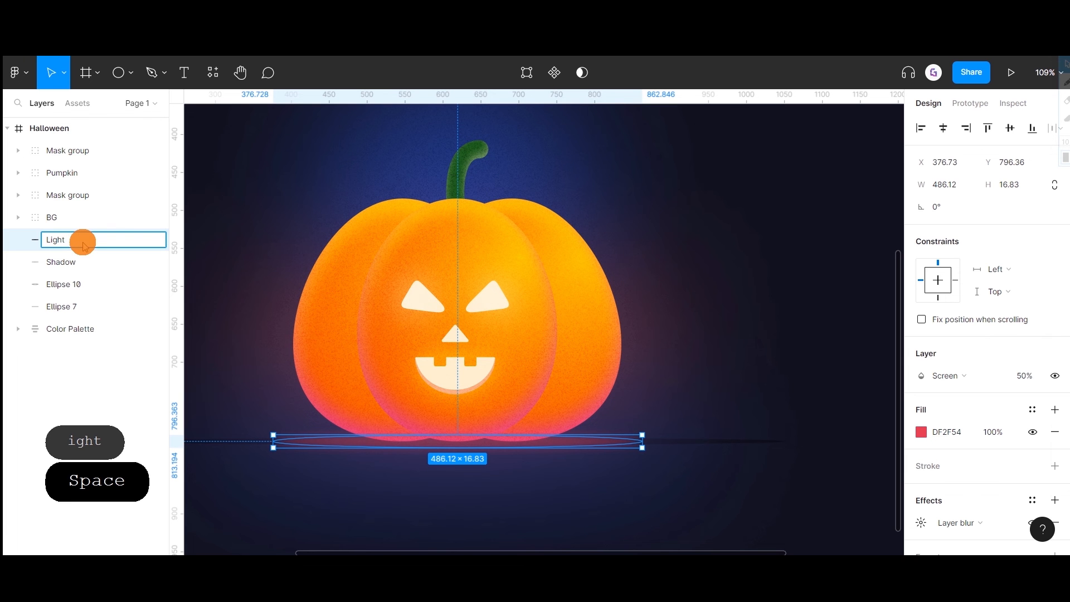
text(1)
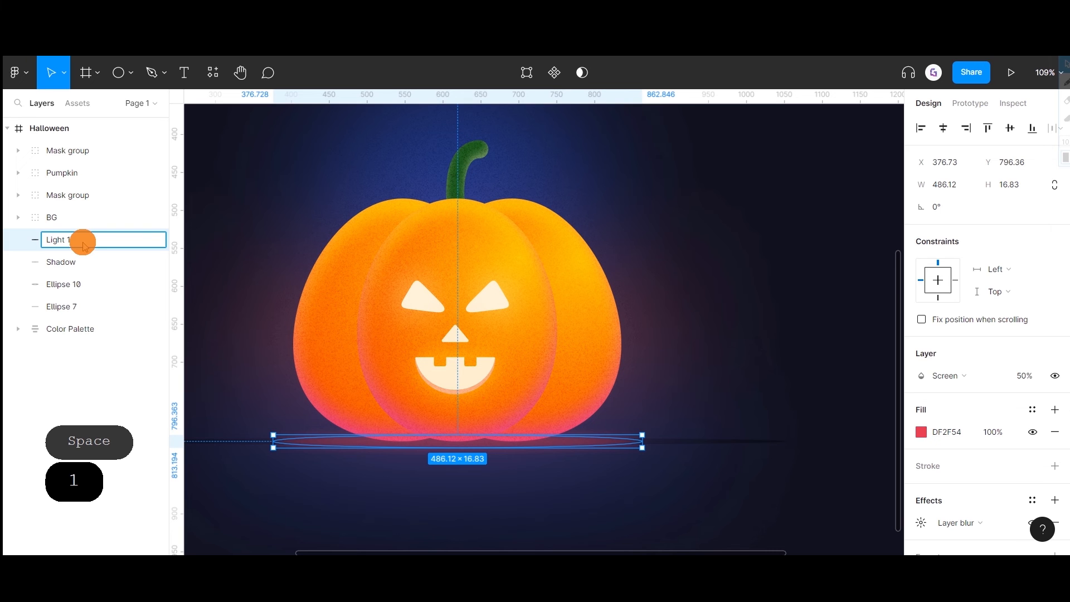
click(224, 290)
- Duplicate the Light 1 ellipse and set the copy's layer blur to 60
click(54, 244)
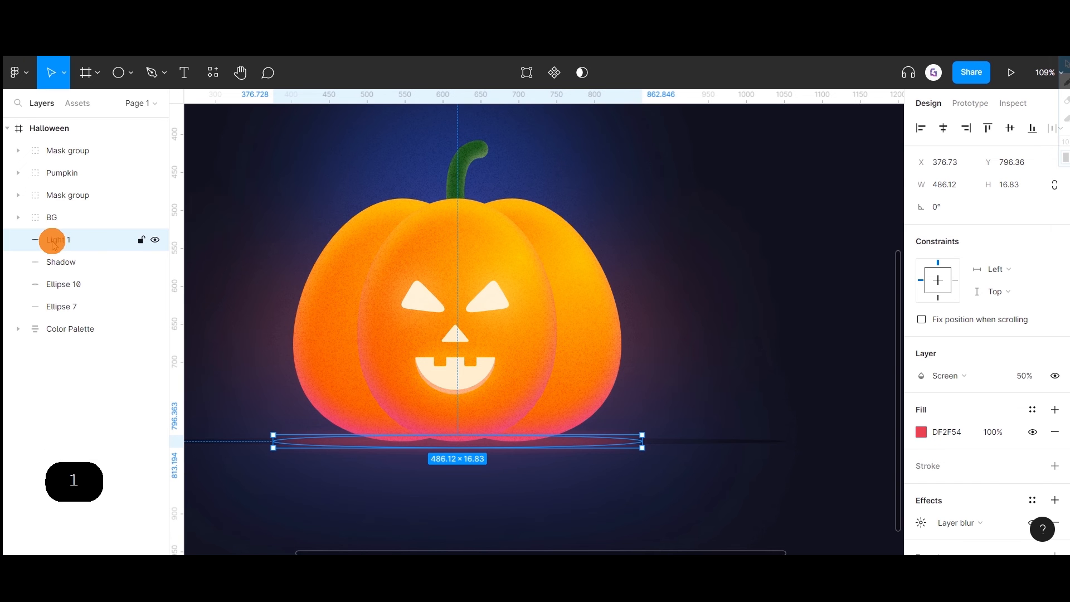
key(ctrl+d)
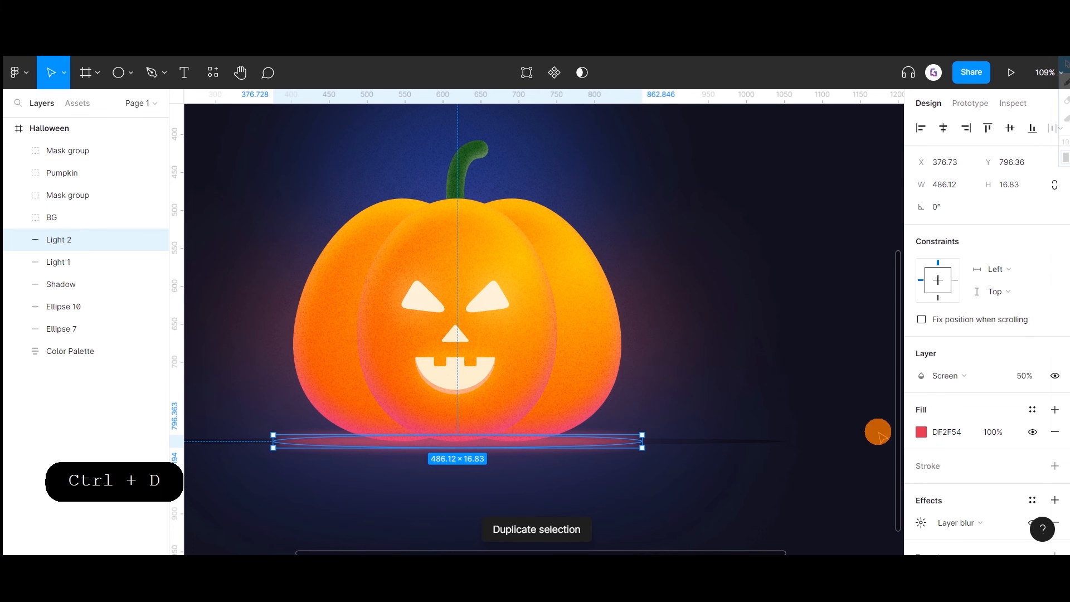
scroll(953, 423, down, 1)
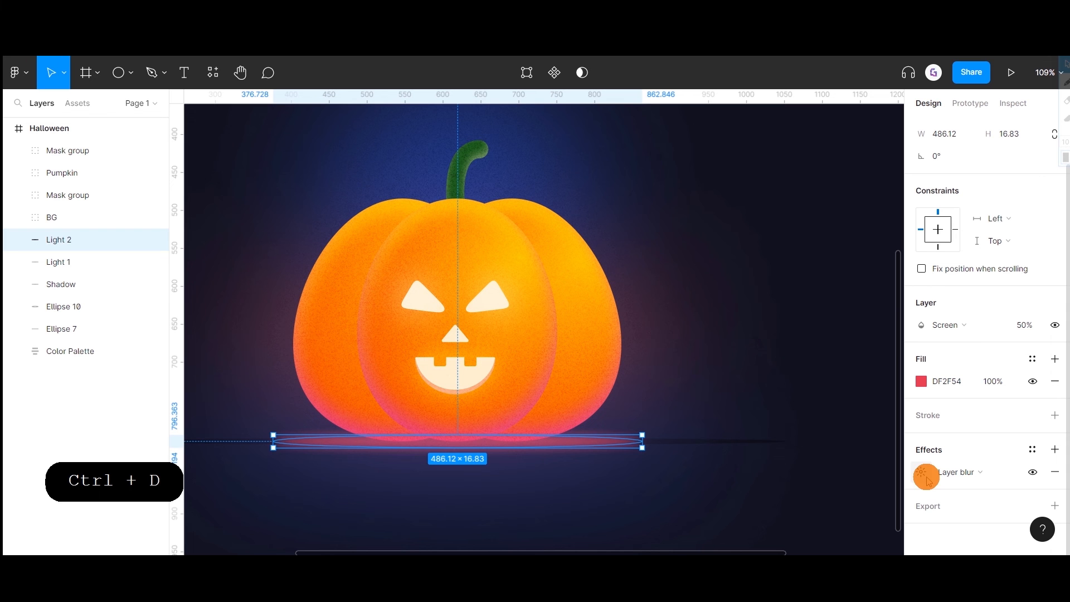
click(926, 478)
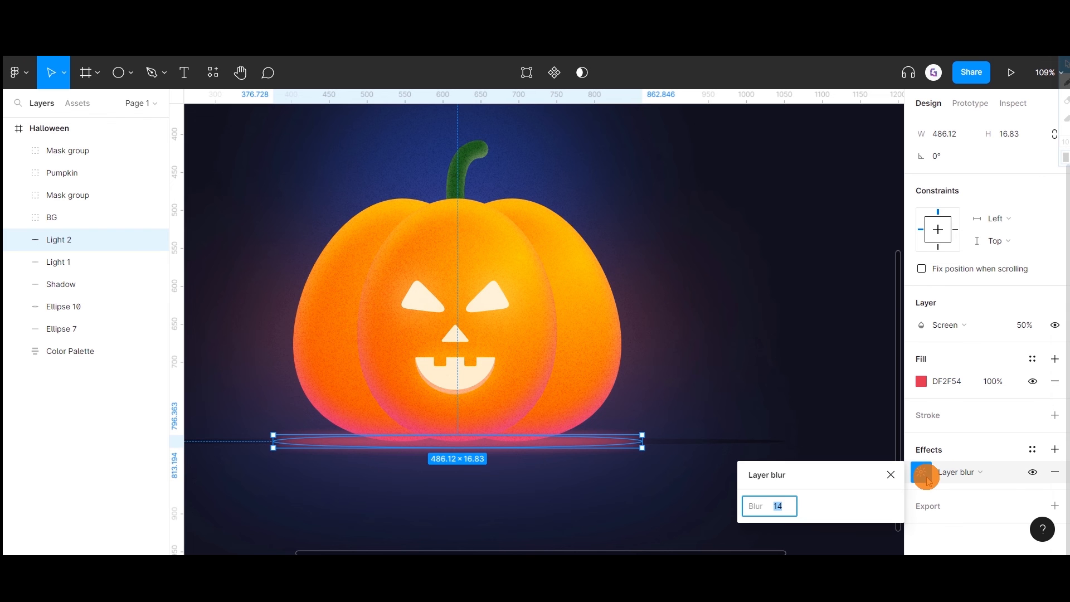
text(60)
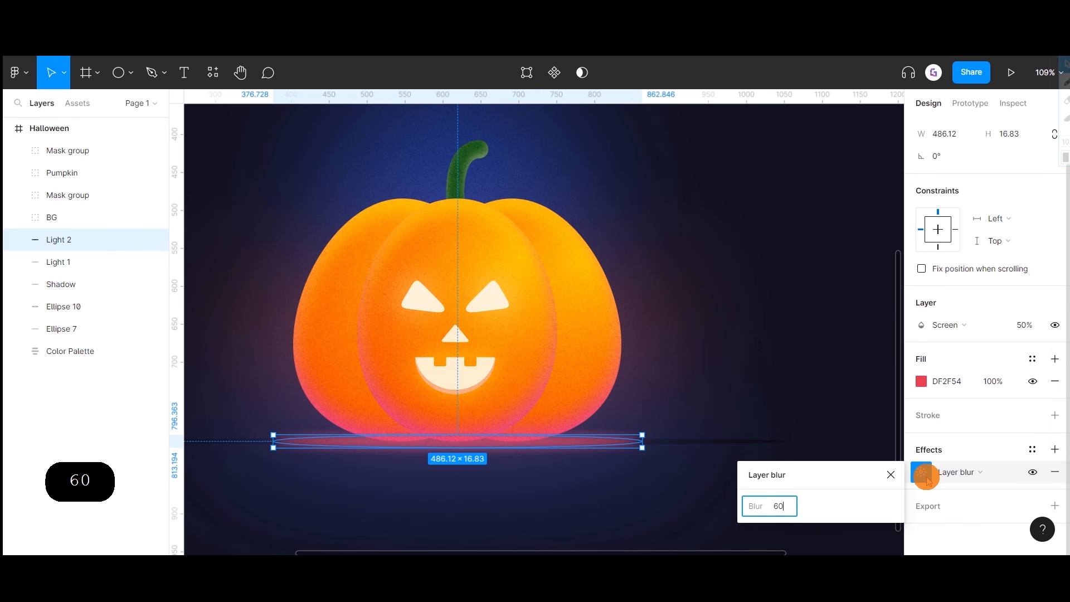
key(Return)
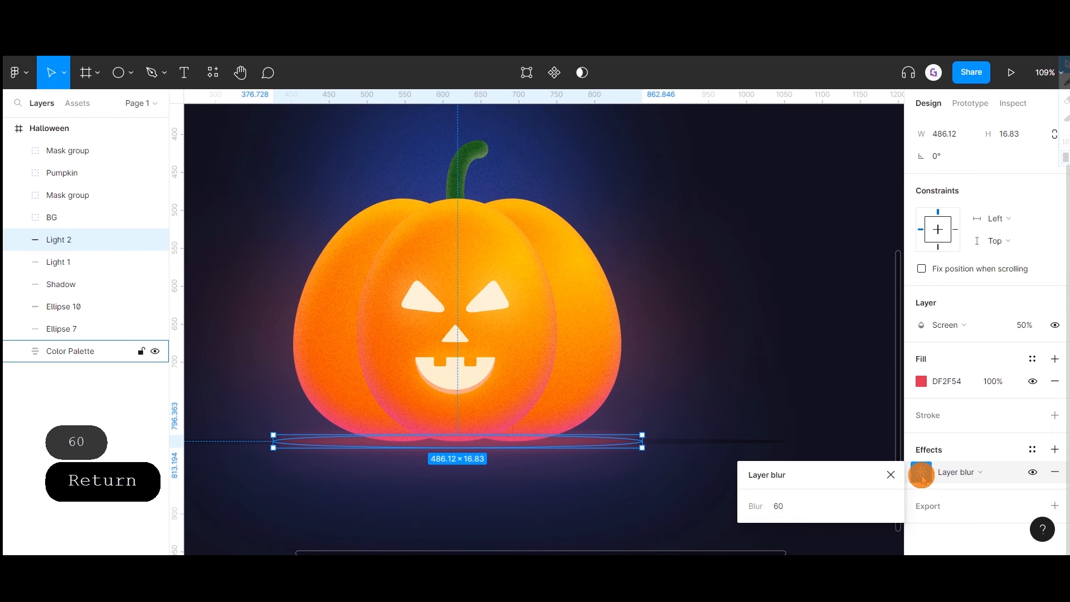
click(779, 390)
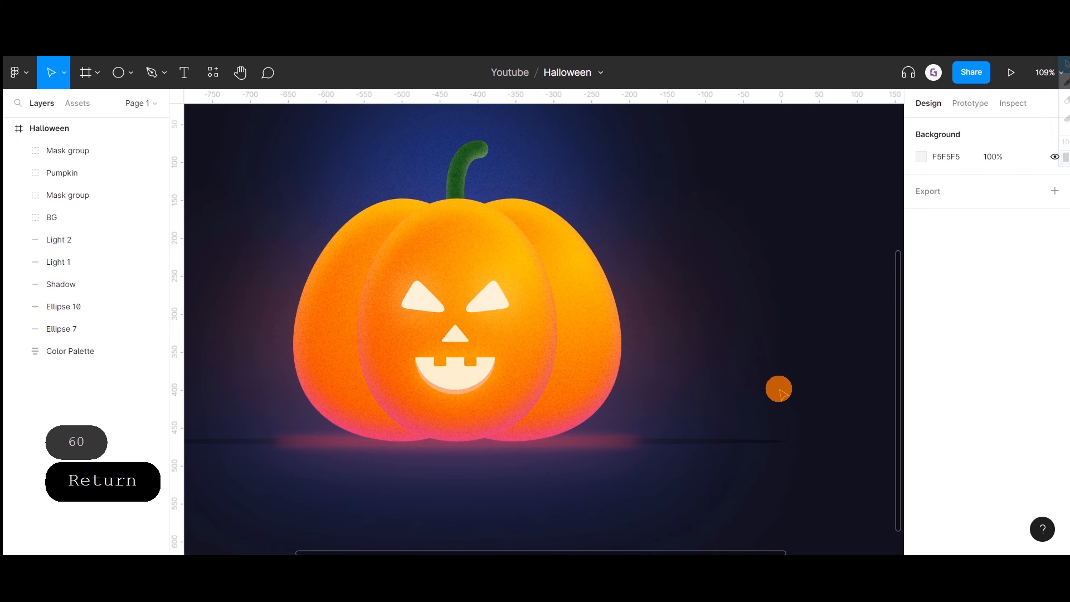
- Toggle the visibility of the Light 2 layer to compare the glow under the pumpkin with and without it
click(156, 241)
click(157, 241)
click(156, 241)
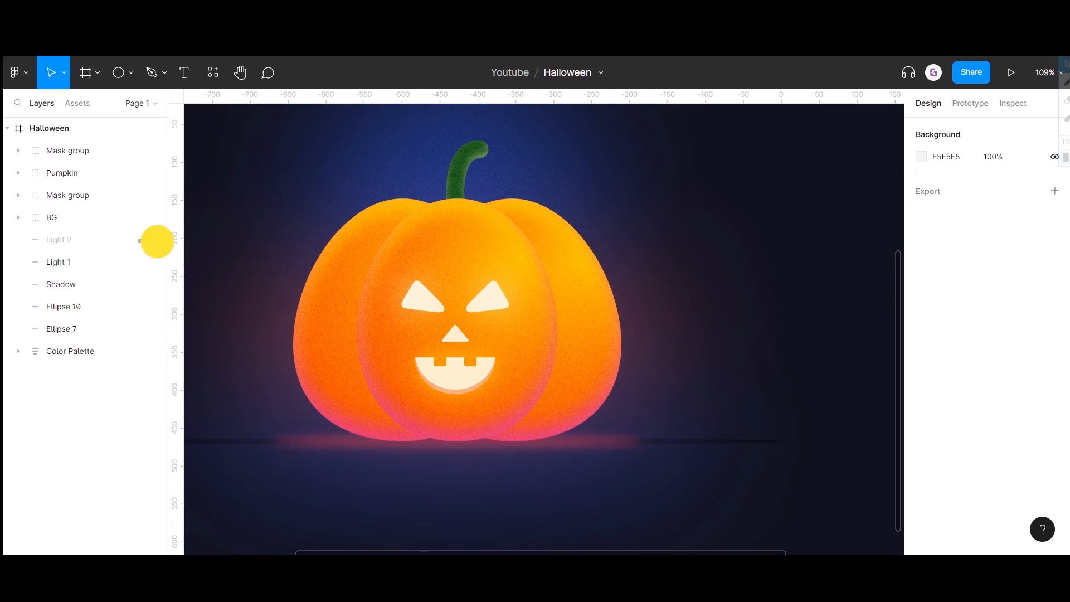
click(156, 241)
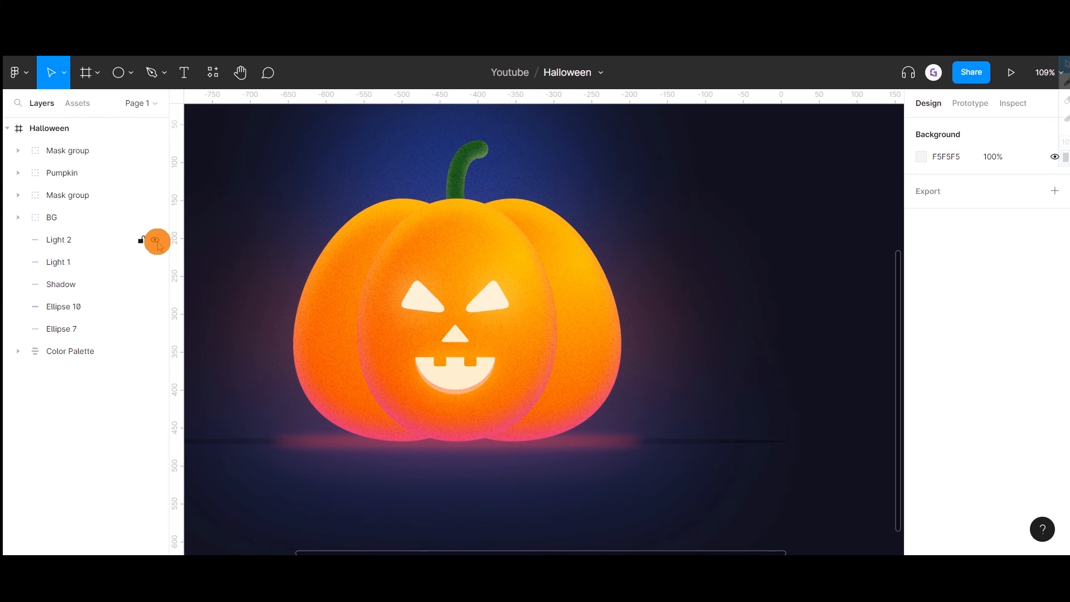
- Change the fill of the Shadow ellipse to the dark red 8F0D28
click(66, 285)
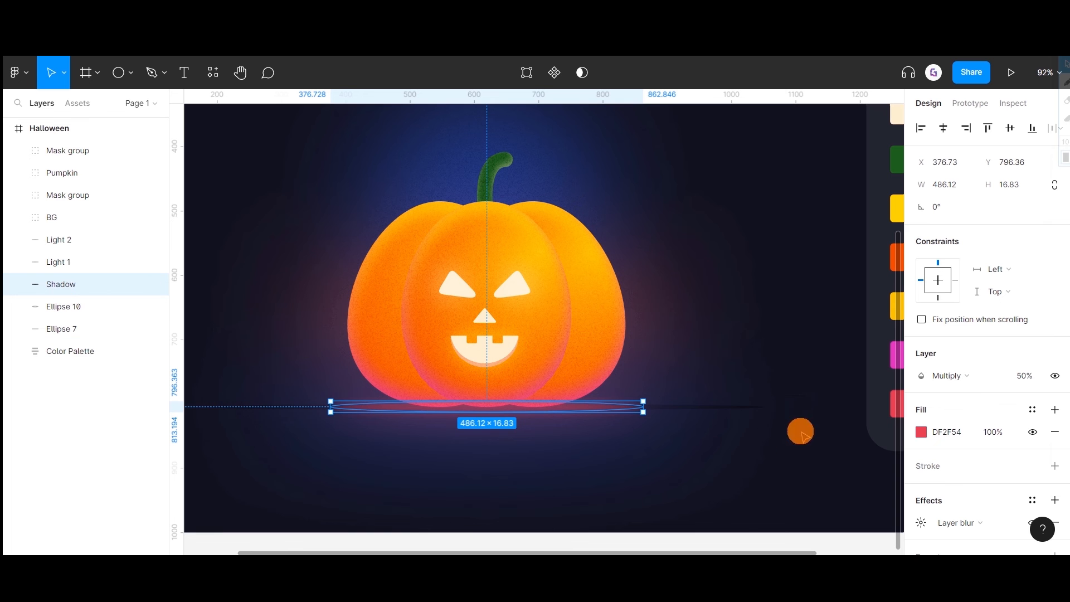
click(920, 433)
drag(860, 268, 889, 282)
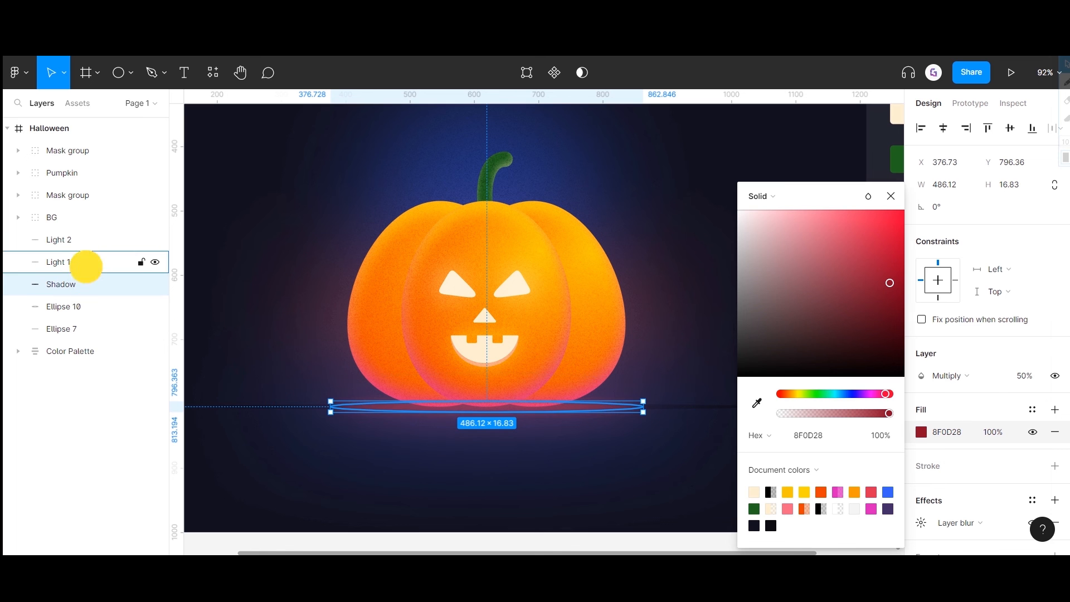
- Change the fill of the Light 2 ellipse to a lighter pink
click(85, 262)
click(89, 247)
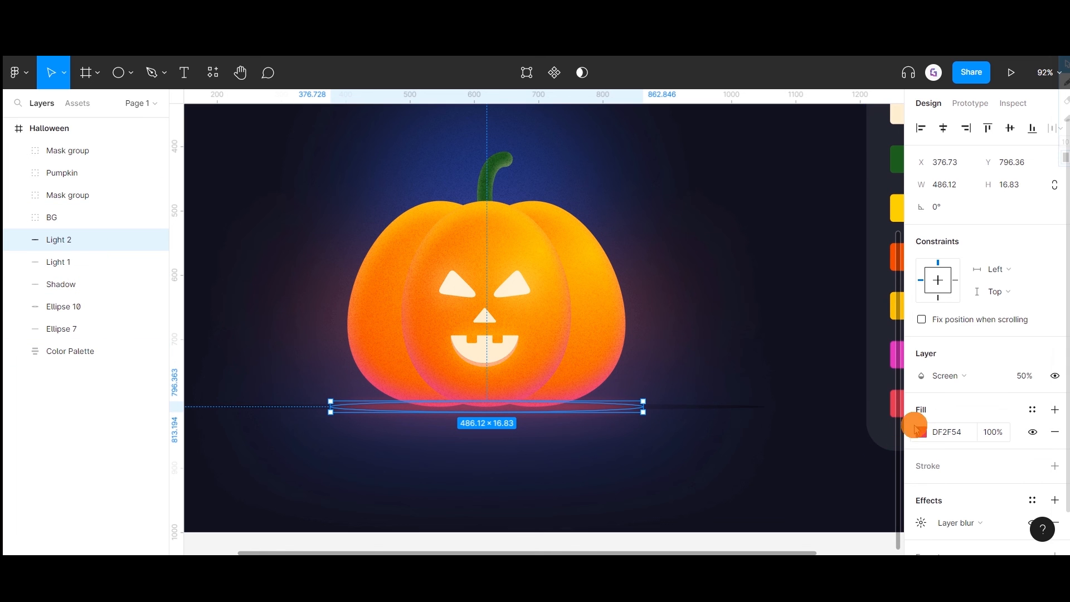
click(921, 432)
click(833, 253)
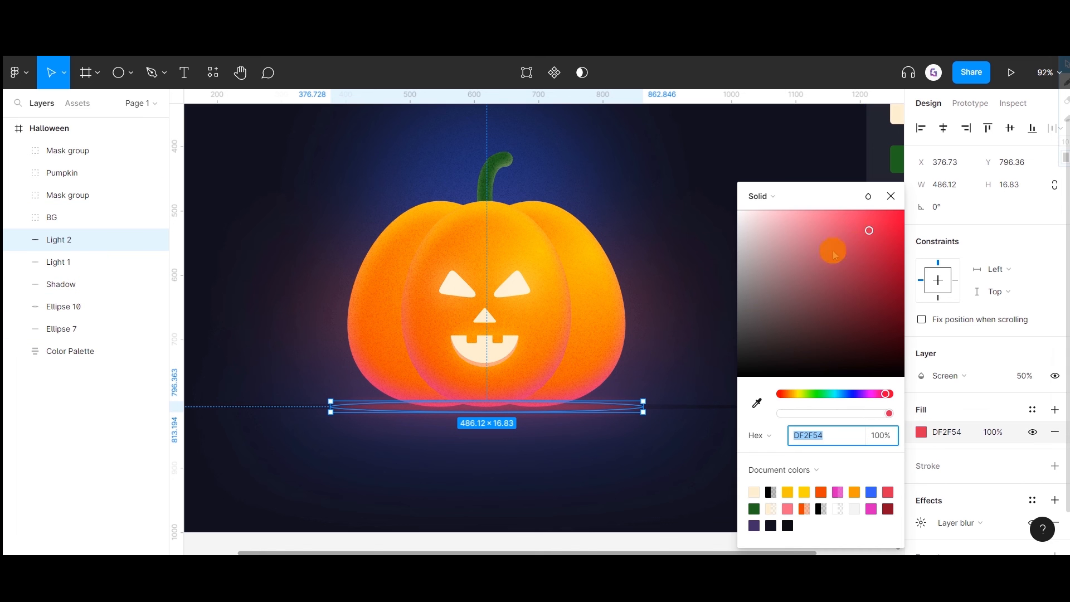
click(846, 222)
mouse_move(846, 222)
mouse_down()
mouse_move(826, 217)
mouse_move(862, 251)
mouse_move(836, 218)
mouse_up()
- Draw a closed zigzag cloud outline with a flat base, about 271 by 120, above and to the left of the pumpkin with the Pen tool
click(162, 73)
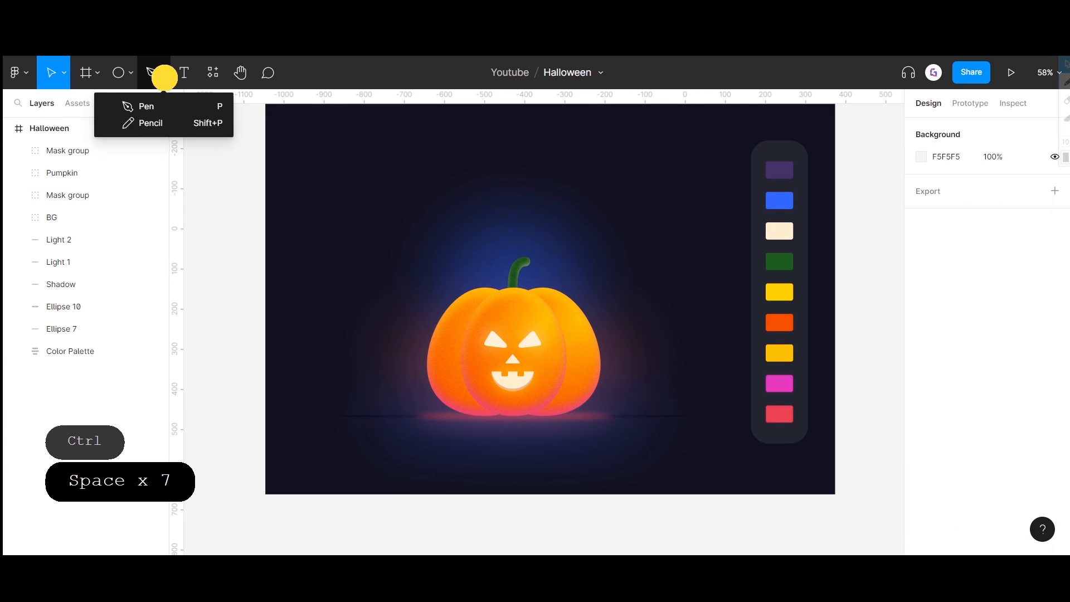
click(162, 121)
scroll(375, 248, up, 3)
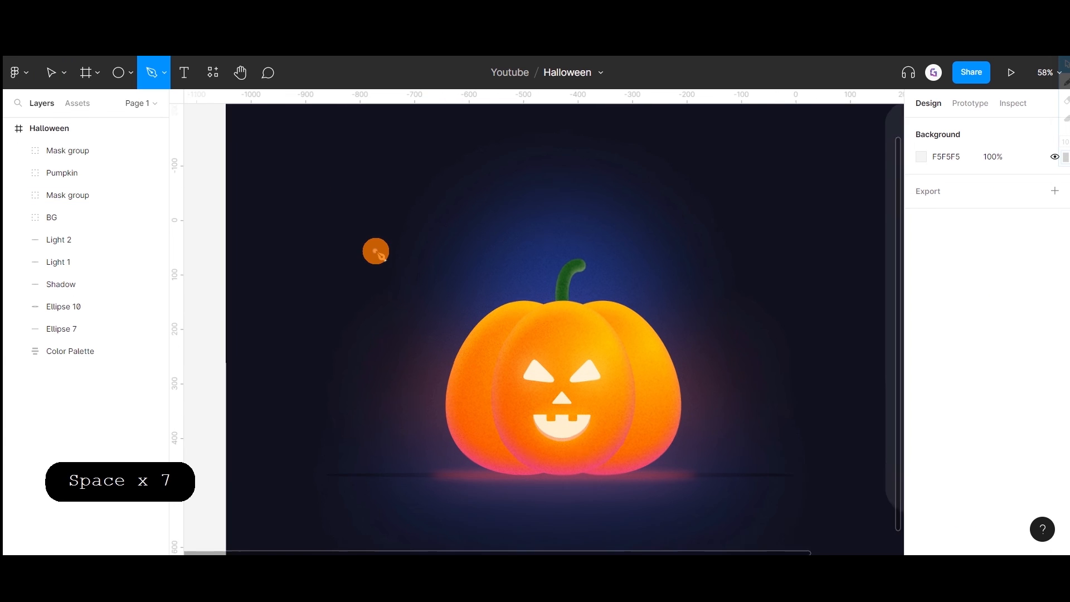
click(337, 239)
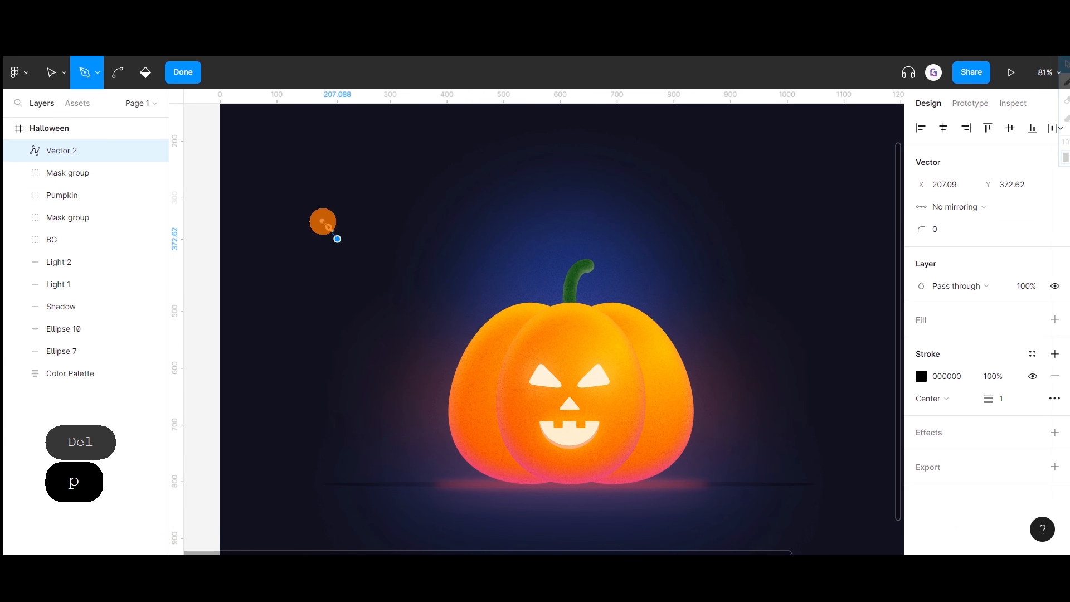
click(308, 213)
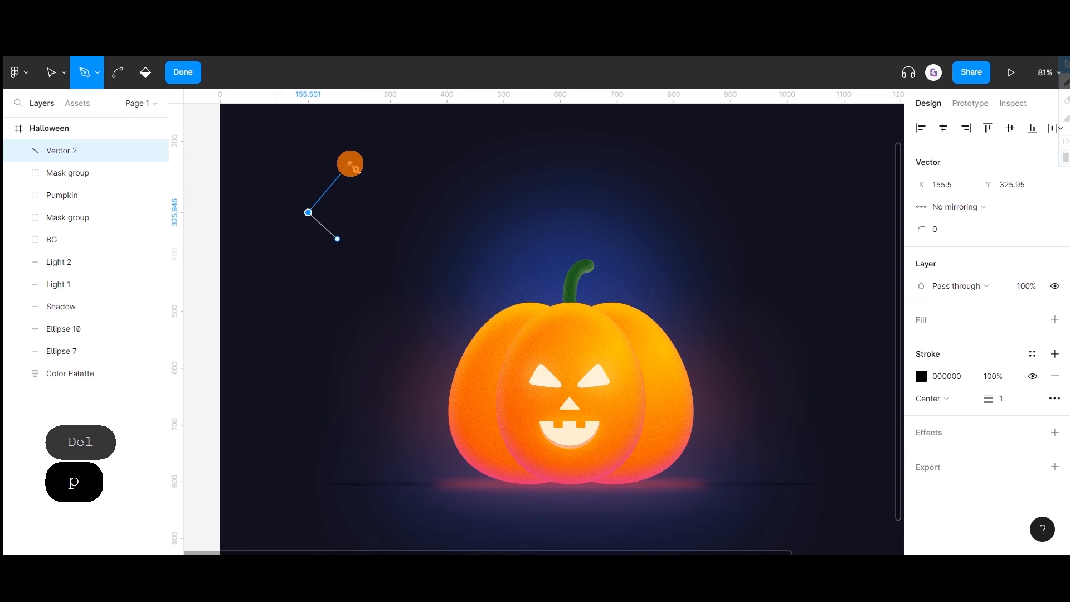
click(342, 164)
click(375, 197)
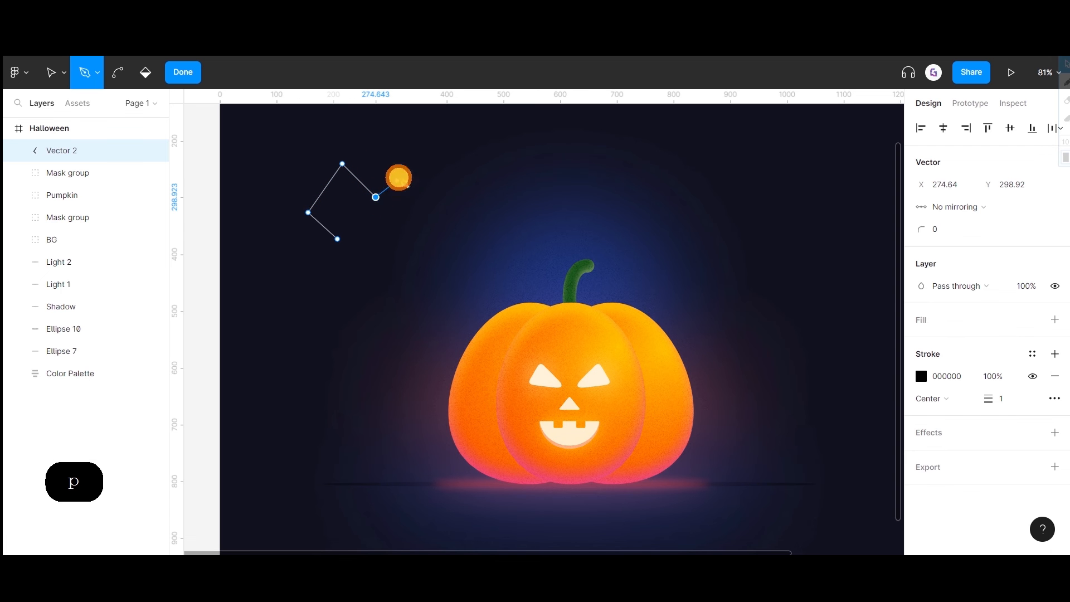
click(398, 176)
click(414, 212)
click(444, 193)
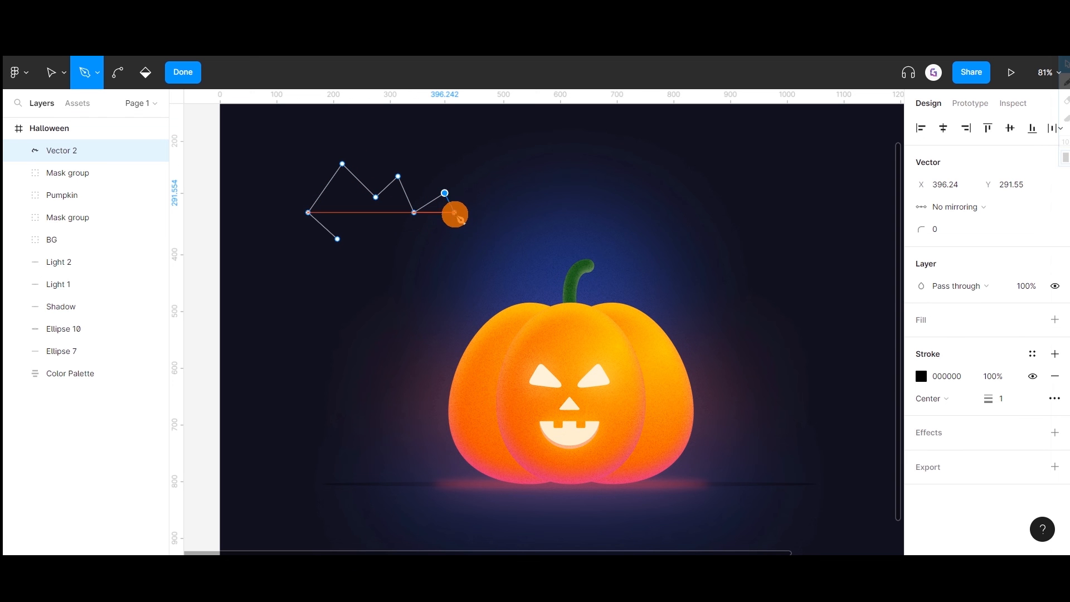
click(462, 232)
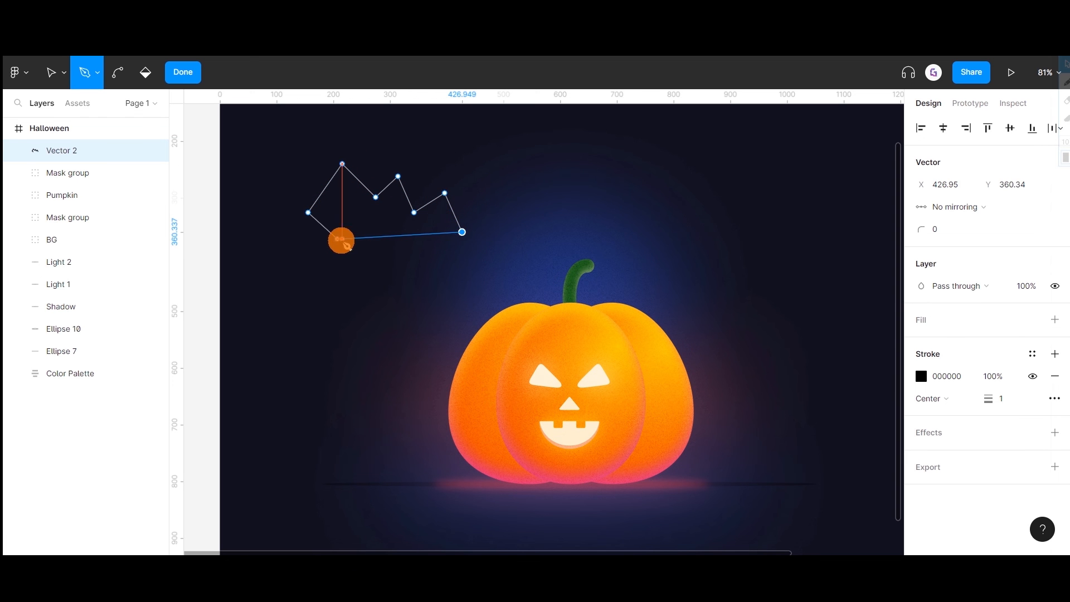
click(334, 233)
key(v)
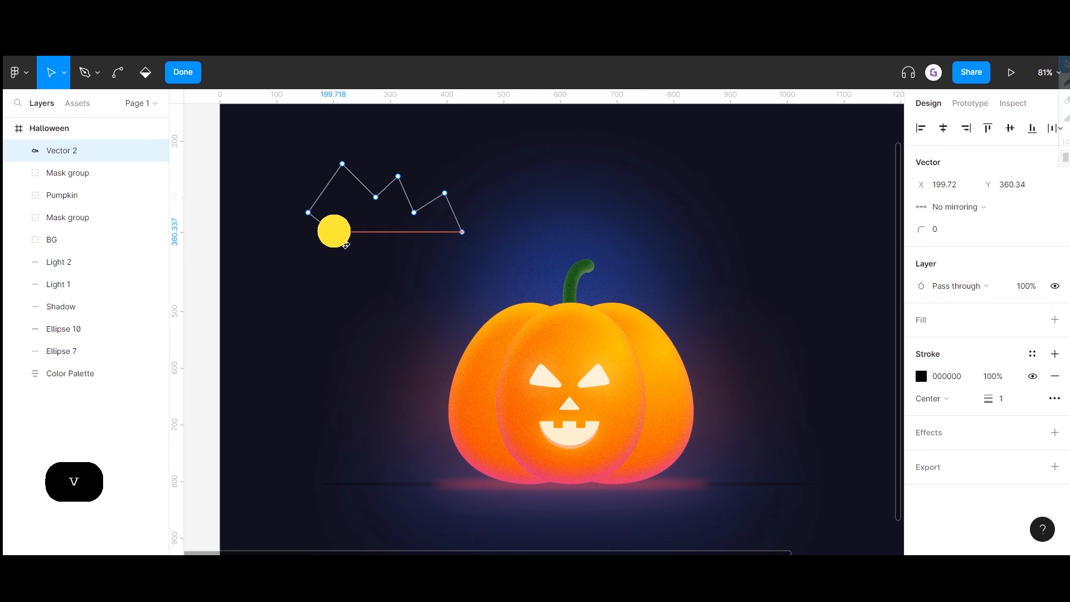
drag(334, 227, 336, 232)
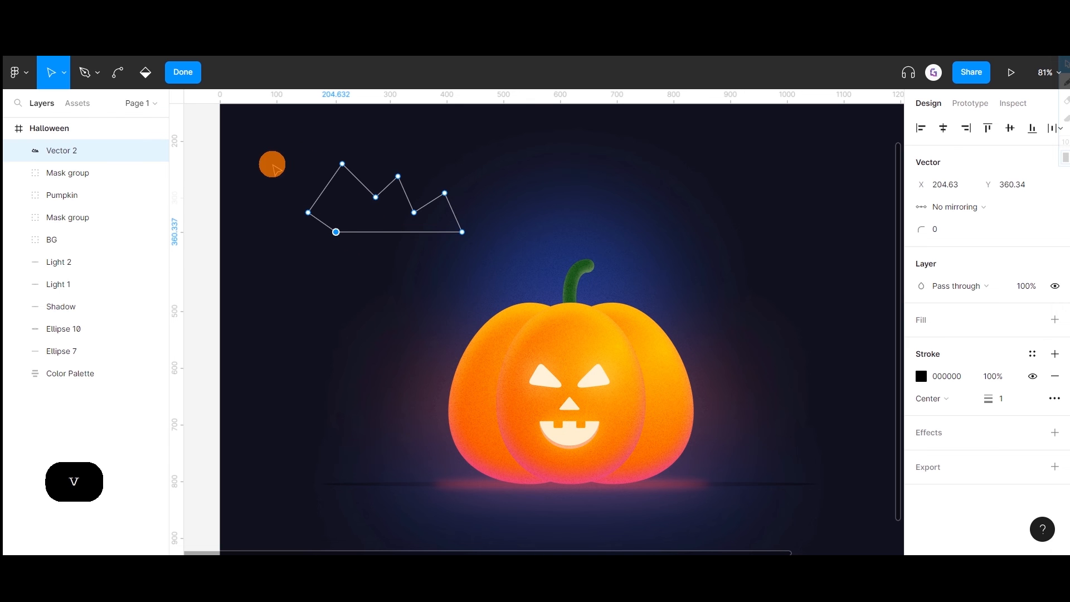
- Round the cloud outline's upper points with a corner radius of 294 and lower its rightmost peak
drag(263, 156, 487, 224)
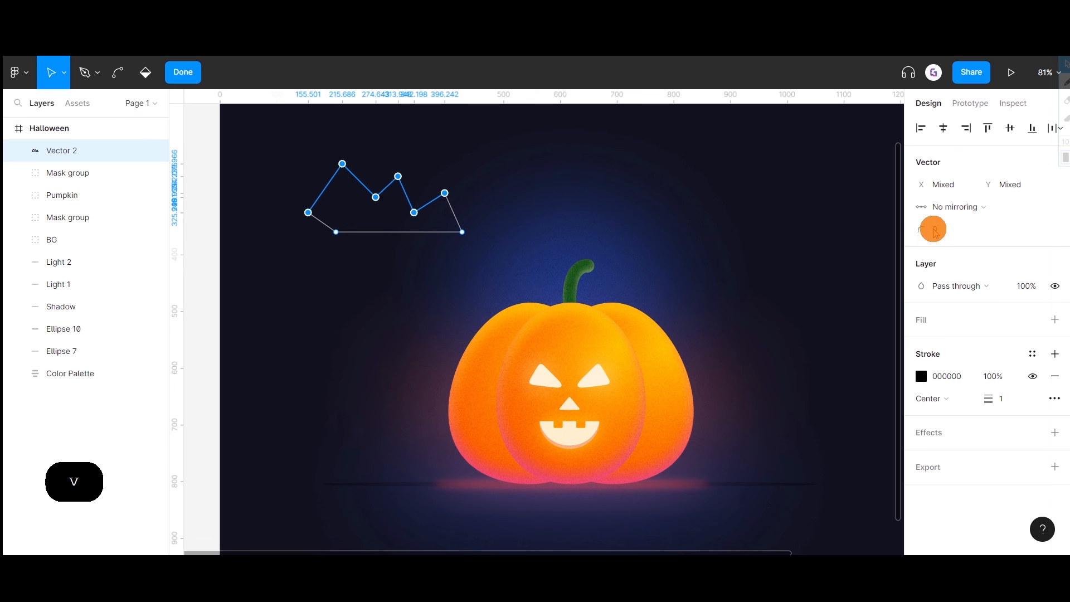
drag(920, 229, 258, 230)
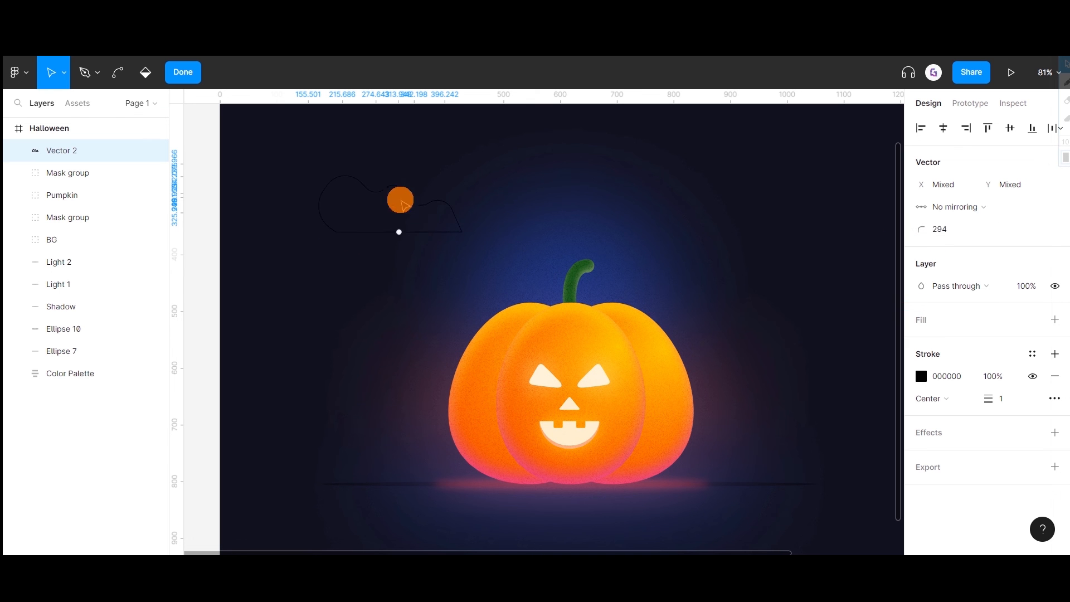
click(444, 191)
drag(444, 192, 459, 219)
- Swap the cloud's black stroke for a fill and change that fill to a linear gradient
key(shift+x)
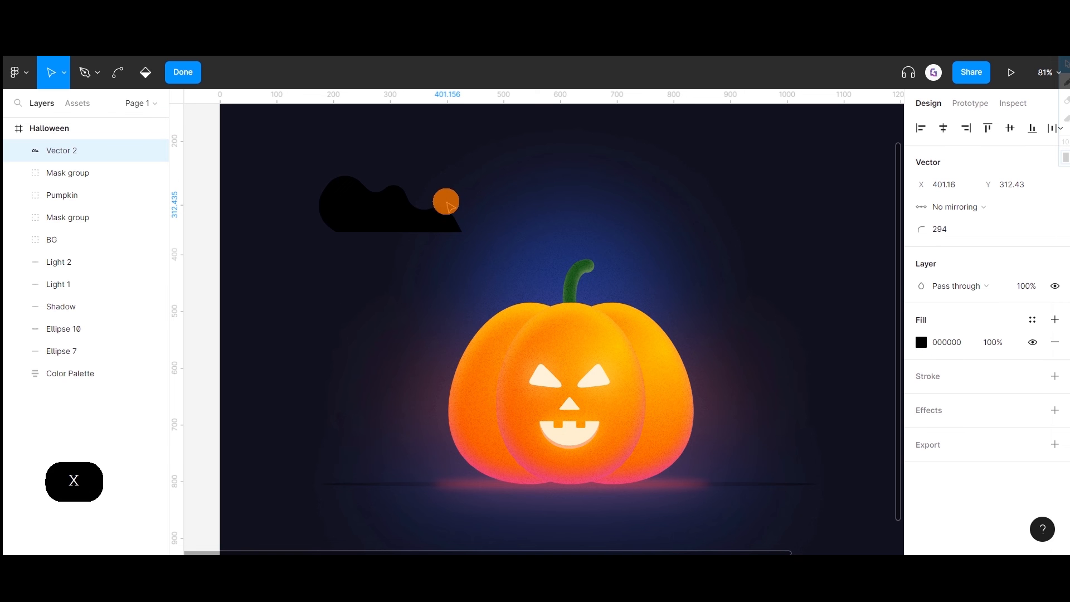
click(914, 345)
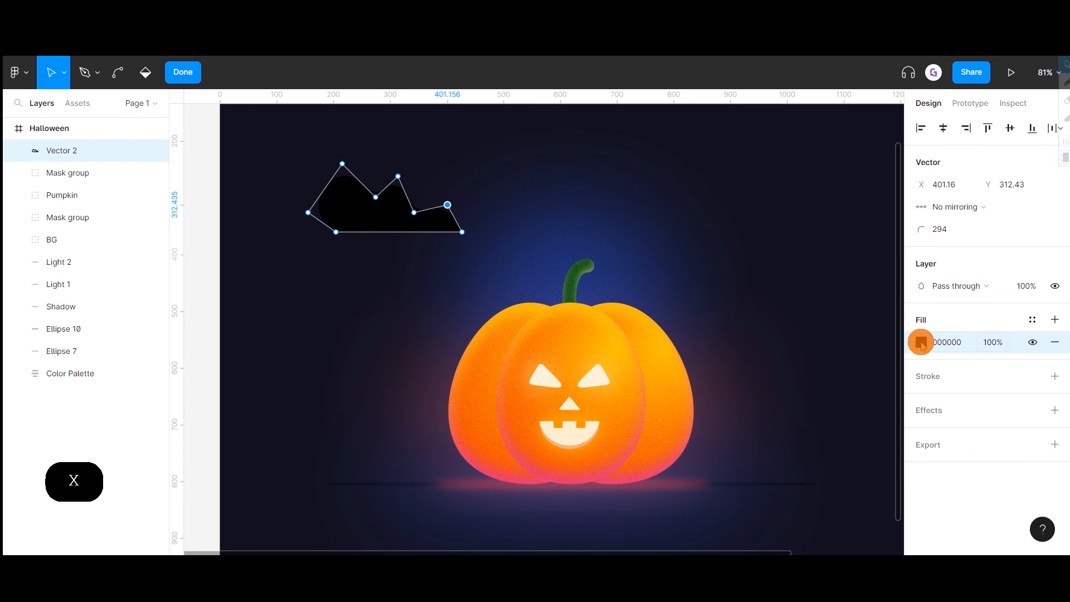
scroll(335, 207, up, 2)
key(space)
drag(368, 156, 422, 256)
scroll(426, 257, up, 3)
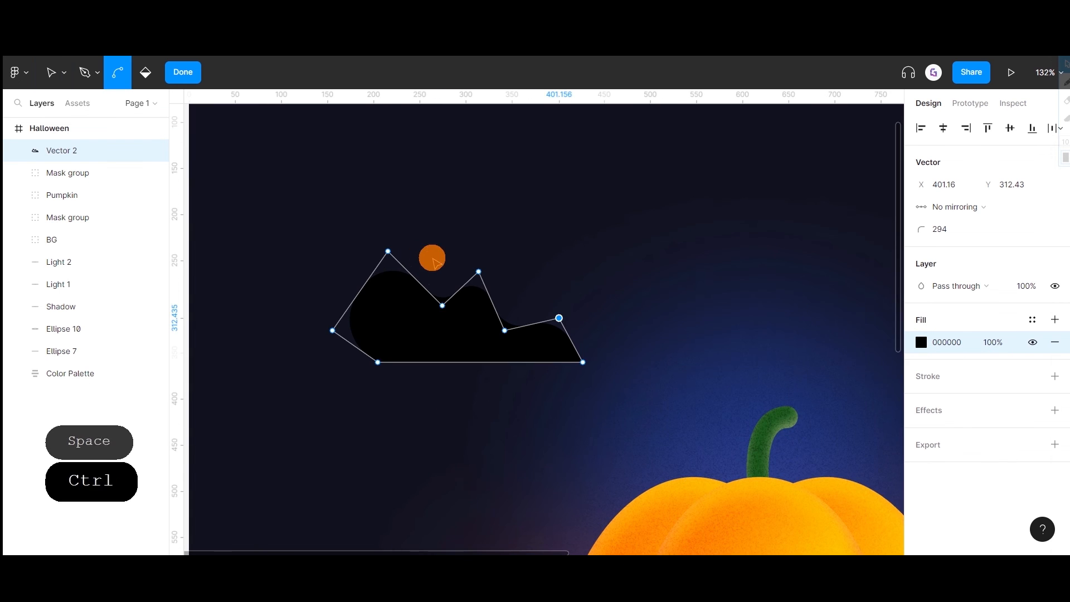
key(space)
drag(570, 253, 507, 233)
click(921, 341)
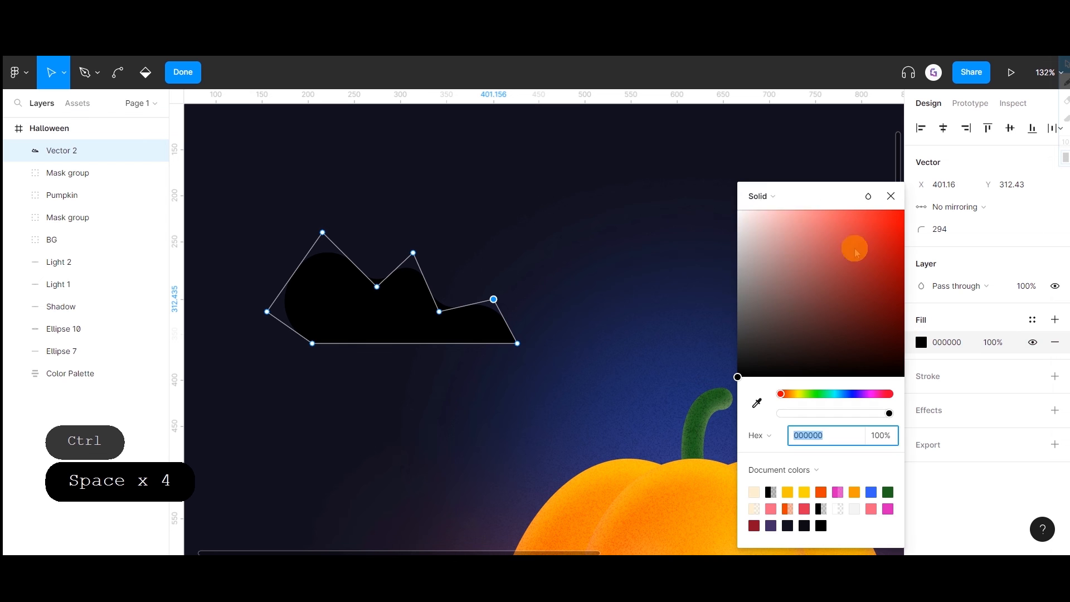
click(761, 196)
click(786, 211)
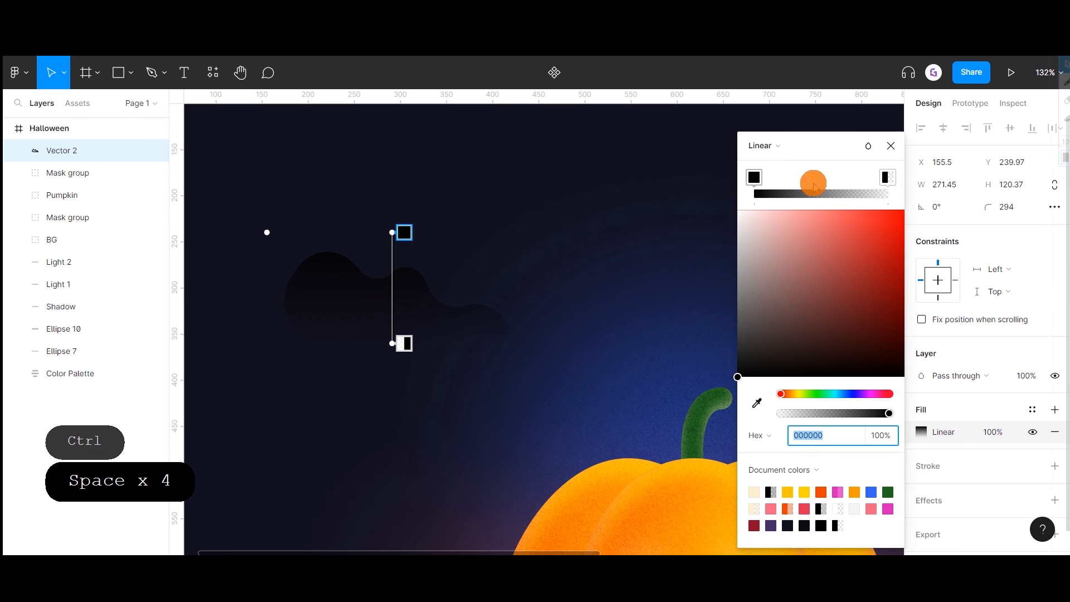
- Set both stops of the cloud's gradient to white, keeping the end stop at 0% opacity
drag(783, 239, 700, 189)
click(886, 181)
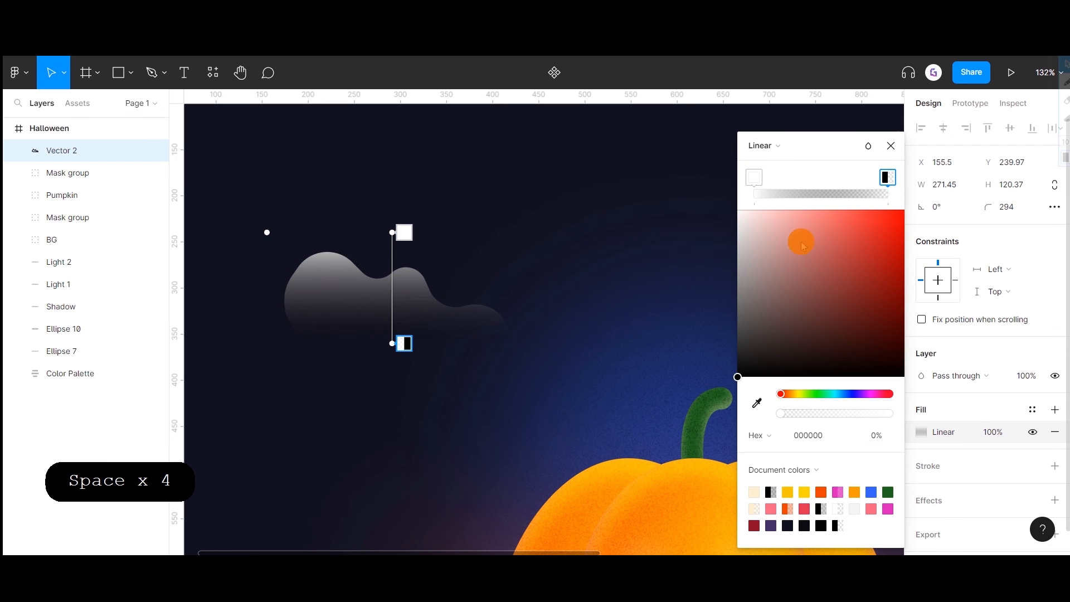
drag(800, 242, 573, 165)
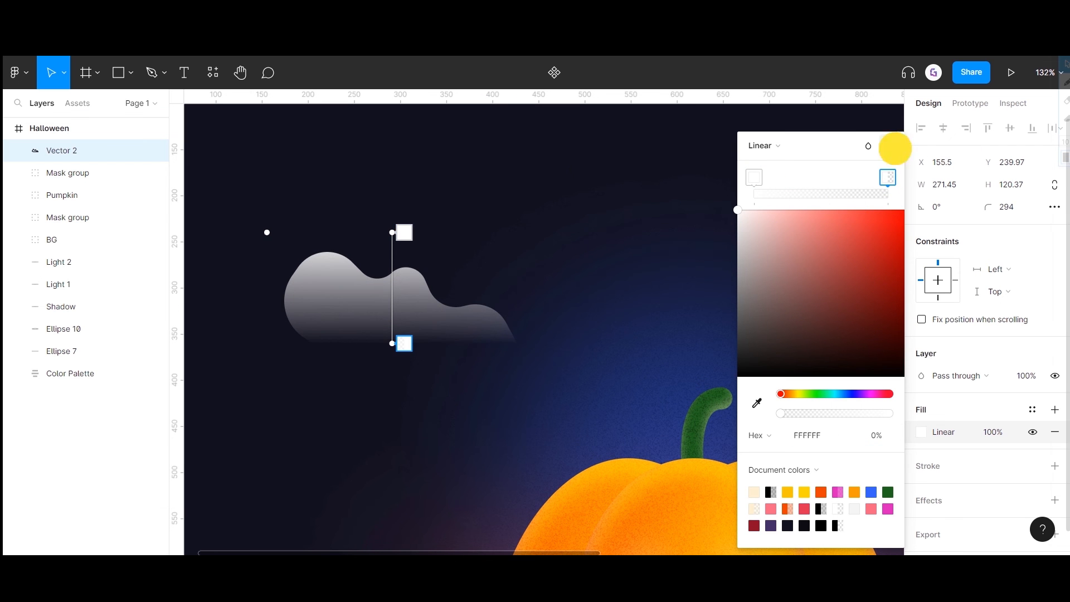
click(890, 146)
- Set the opacity of the cloud's gradient fill to 20%
key(Return)
click(996, 349)
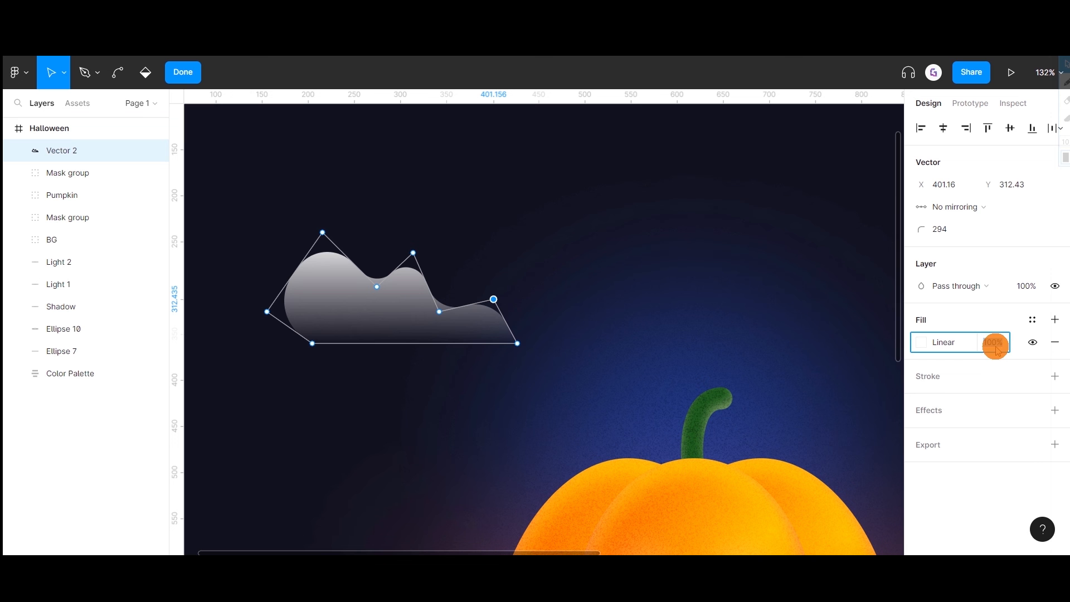
text(20)
key(Return)
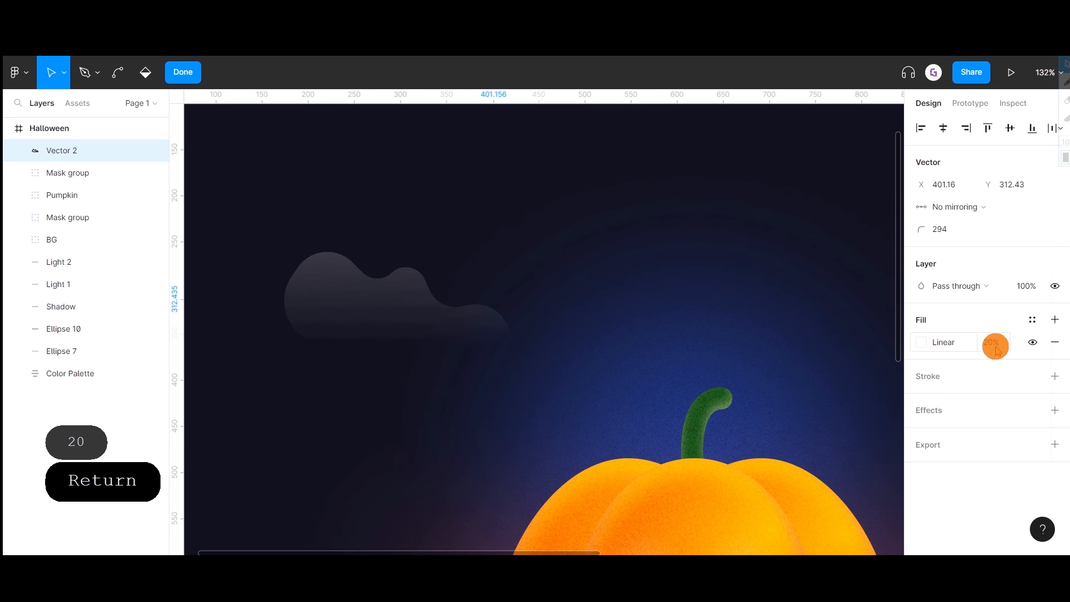
- Add a drop shadow effect to the cloud shape
click(991, 411)
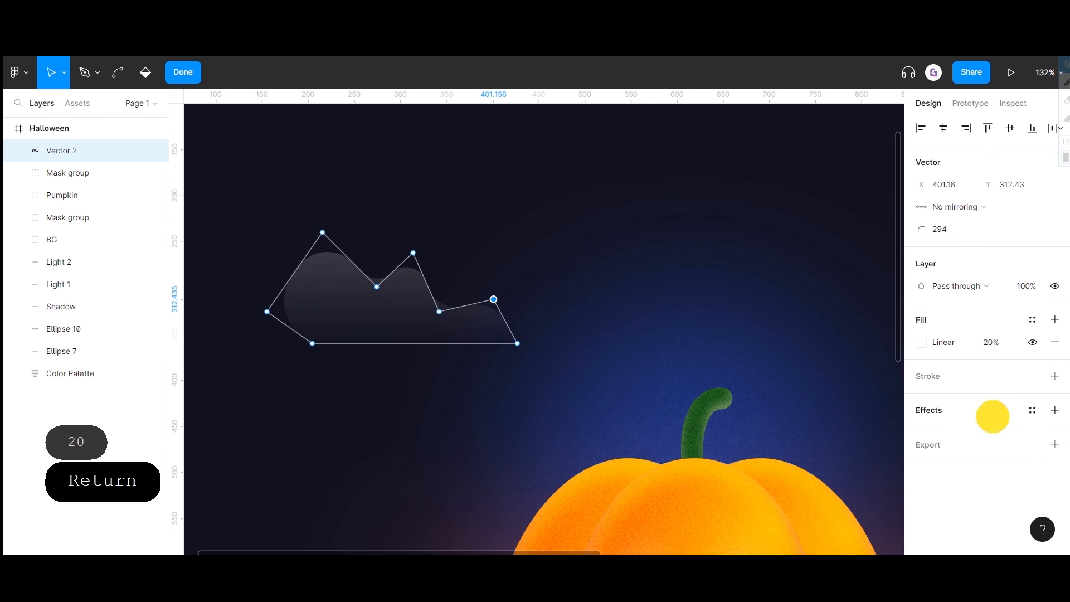
click(966, 433)
click(968, 432)
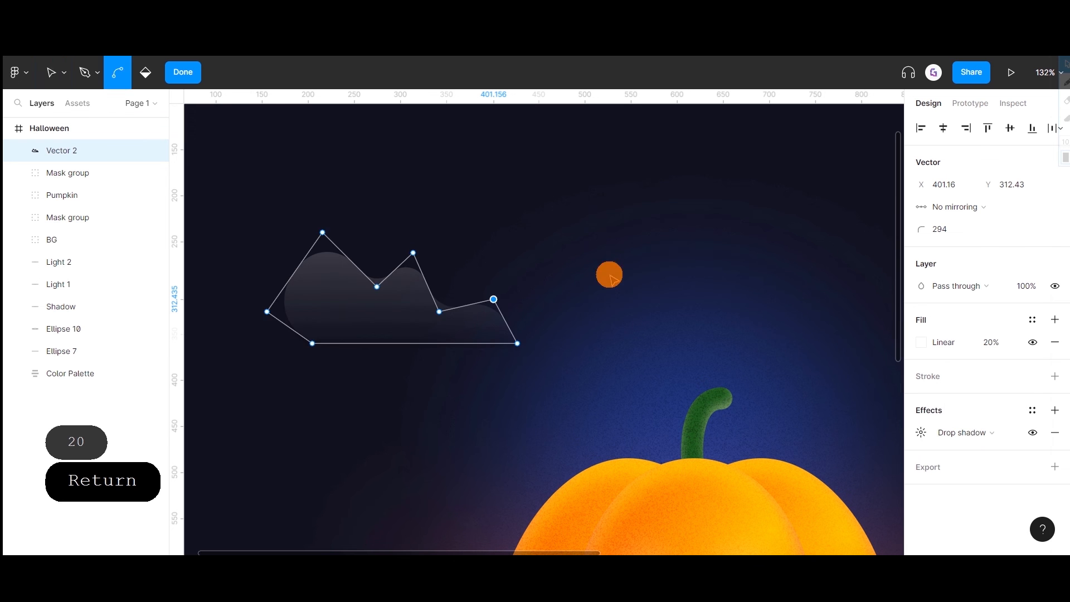
- Change the cloud's drop shadow effect to an inner shadow and open its settings
scroll(609, 274, down, 5)
drag(586, 276, 405, 255)
click(972, 436)
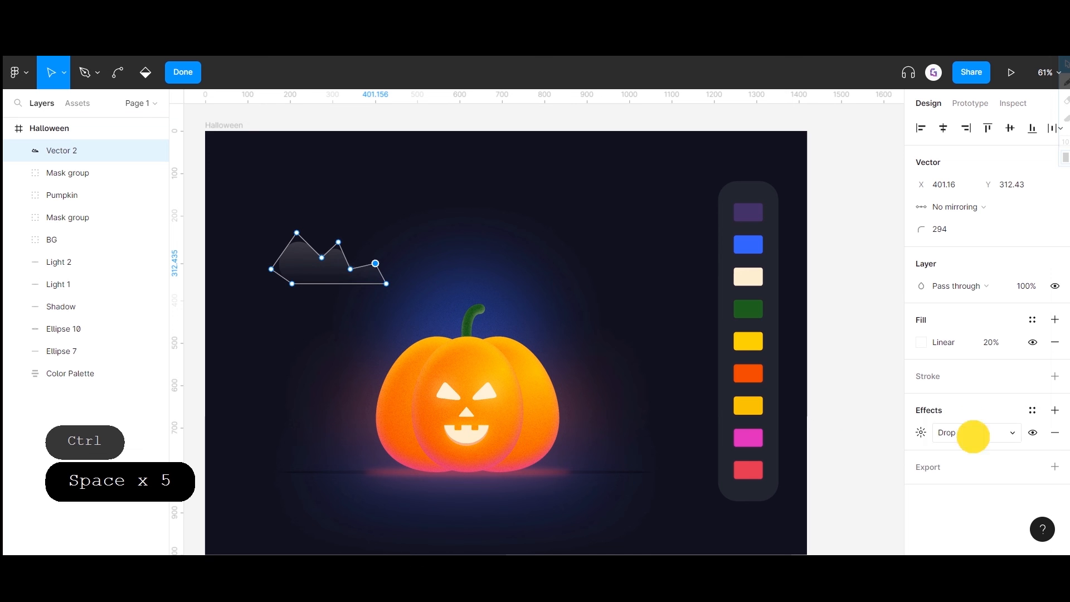
click(987, 449)
click(974, 432)
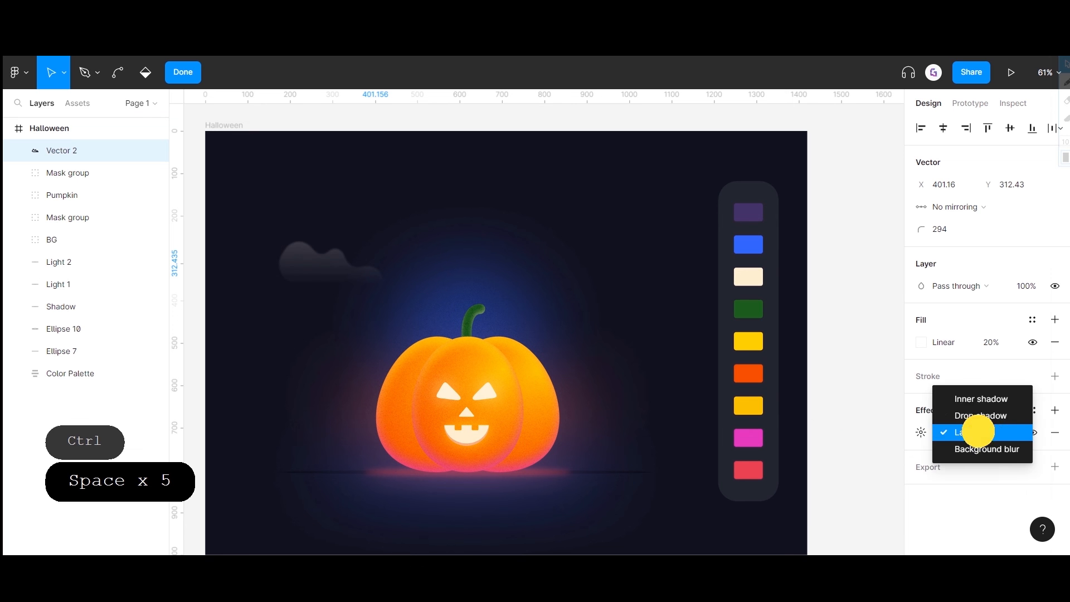
click(976, 402)
click(921, 433)
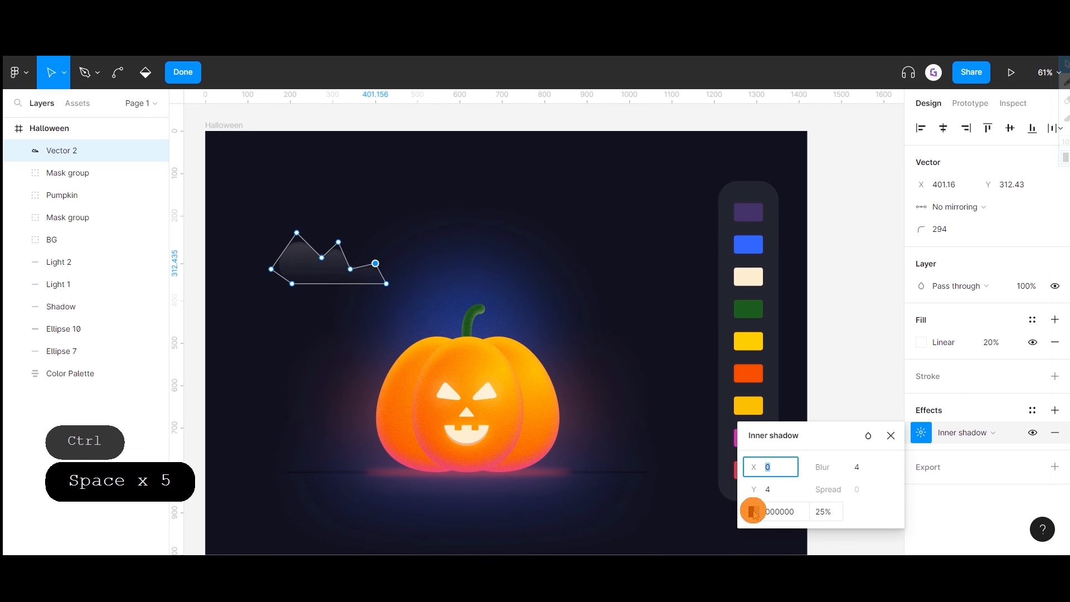
- Color the cloud's inner shadow by sampling the blue swatch (3662FD) of the color palette
click(753, 512)
click(641, 434)
click(589, 402)
click(748, 244)
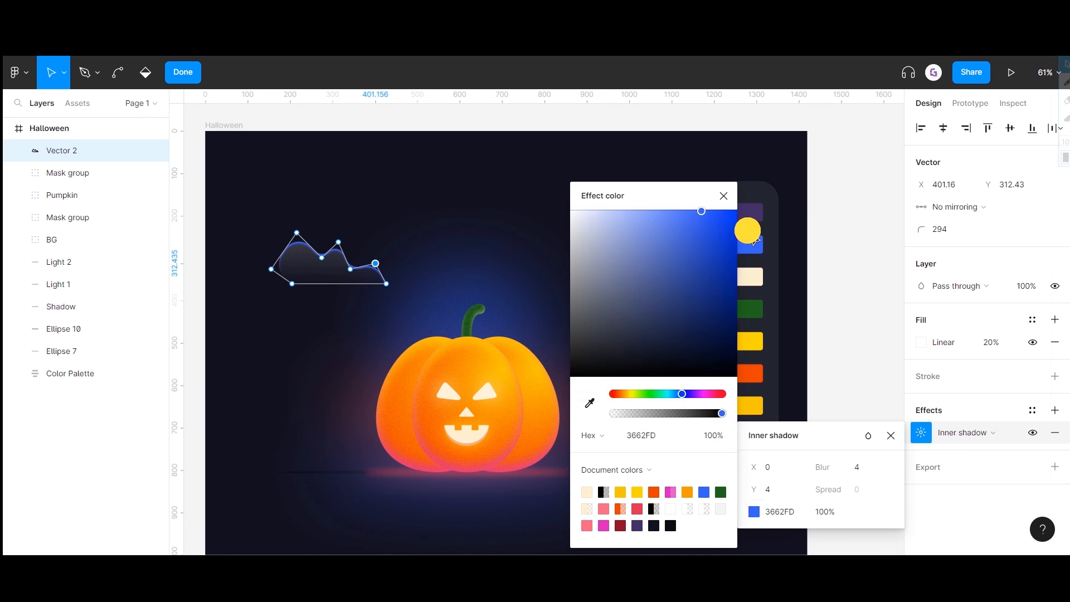
click(723, 196)
- Set the inner shadow's Y offset to -4 and its blur to 64
click(782, 490)
text(-)
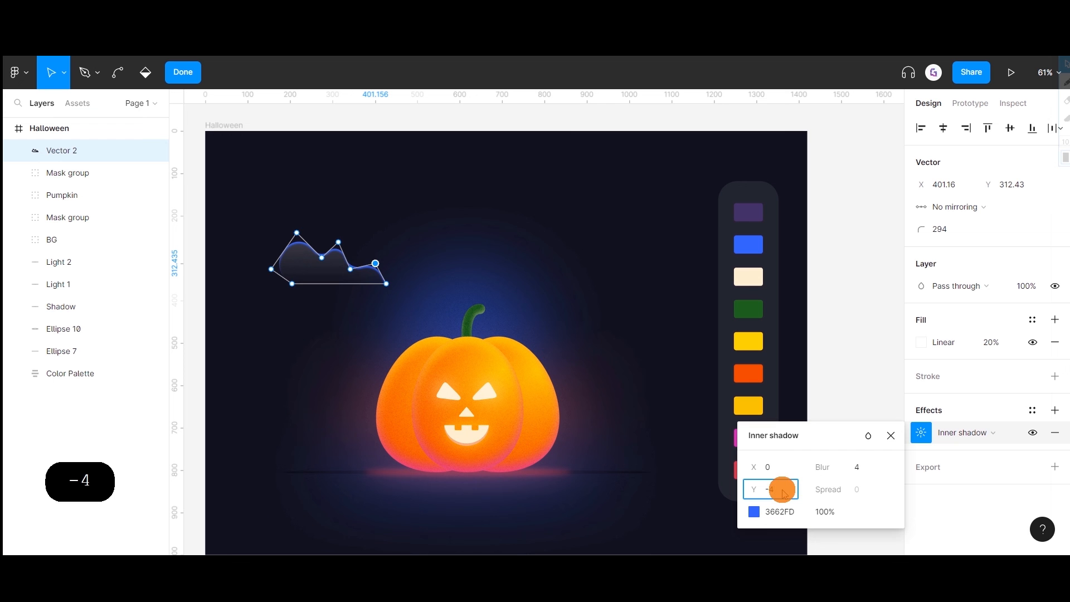
text(4)
click(864, 469)
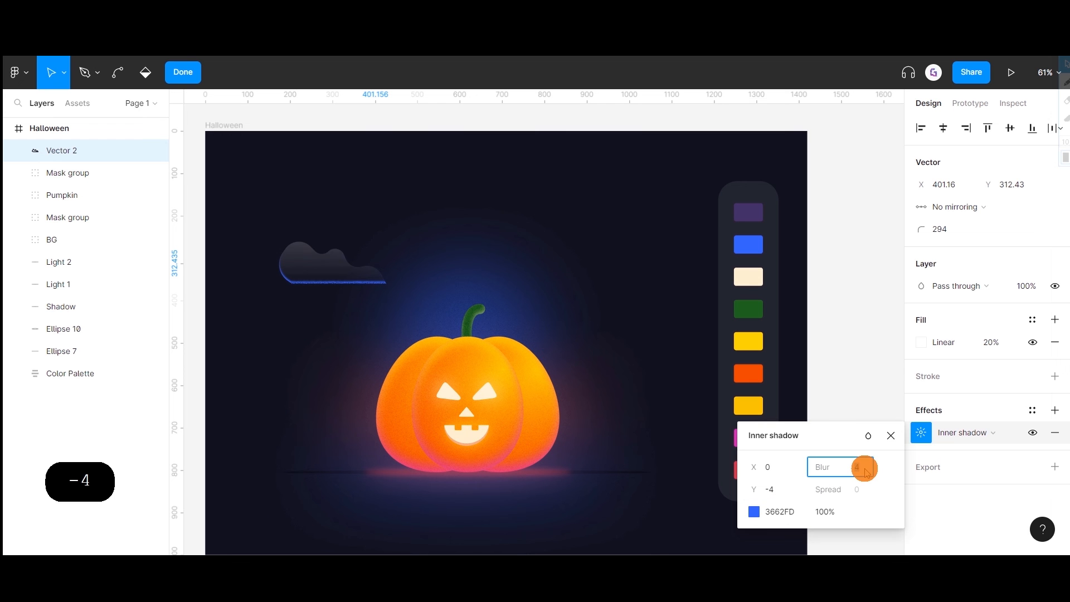
text(64)
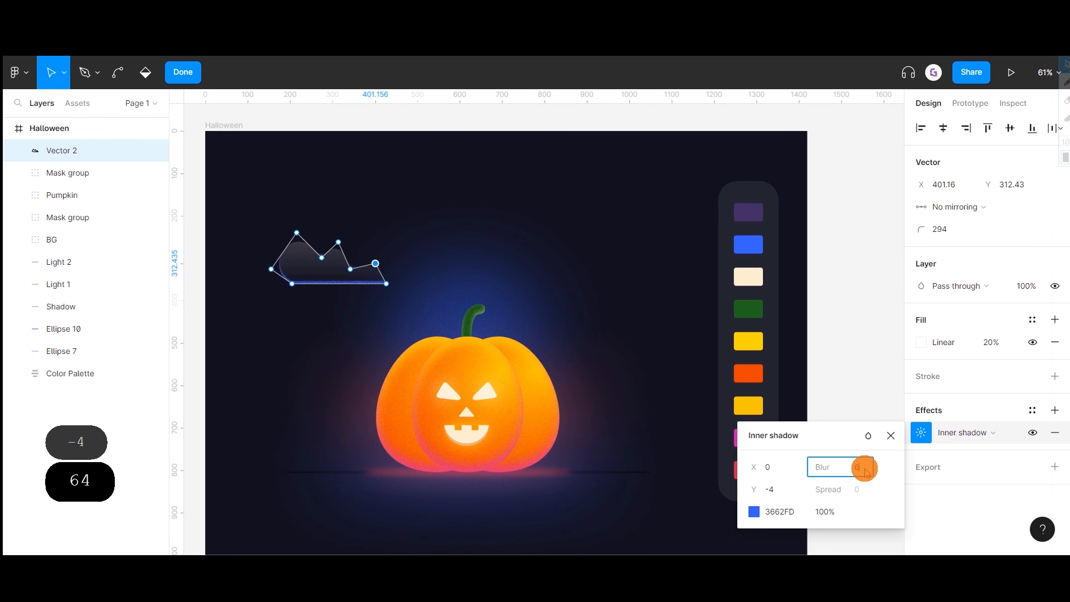
key(Return)
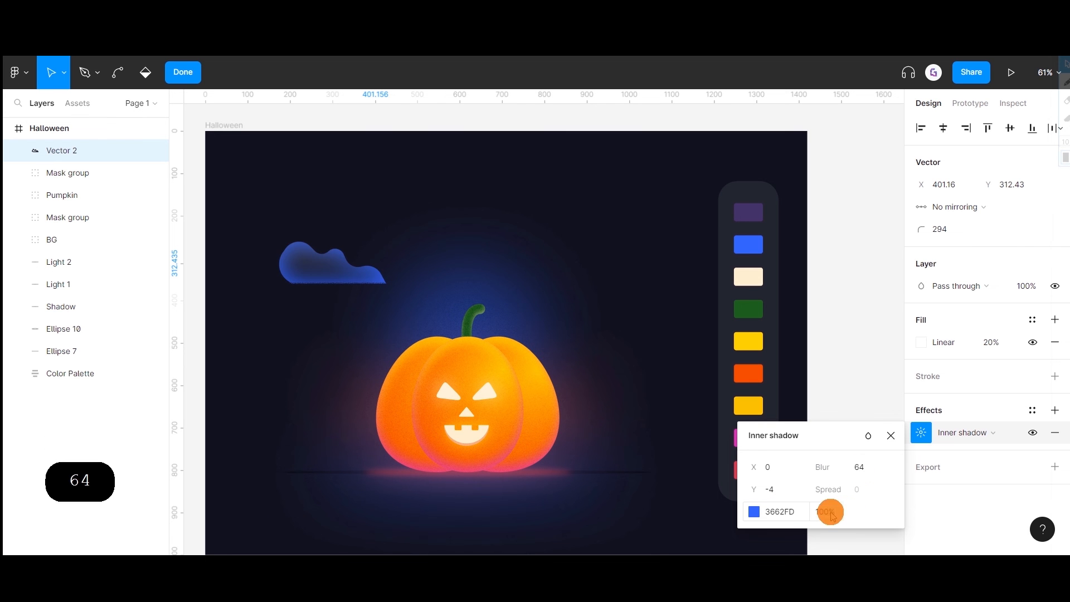
- Reduce the inner shadow color's opacity to 30% and the whole cloud layer's opacity to 50%
click(830, 513)
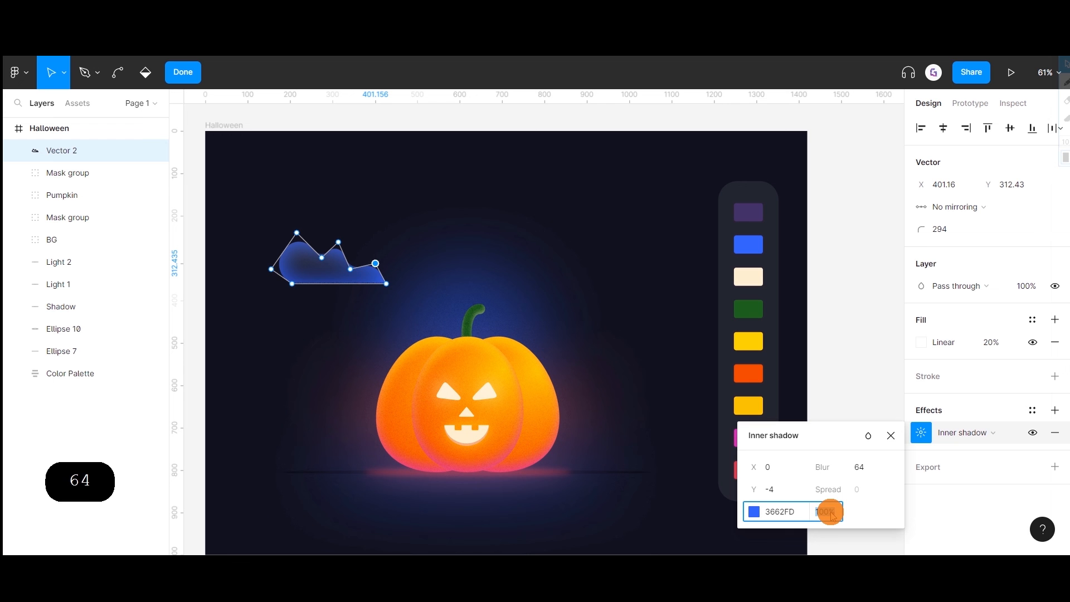
text(30)
key(Return)
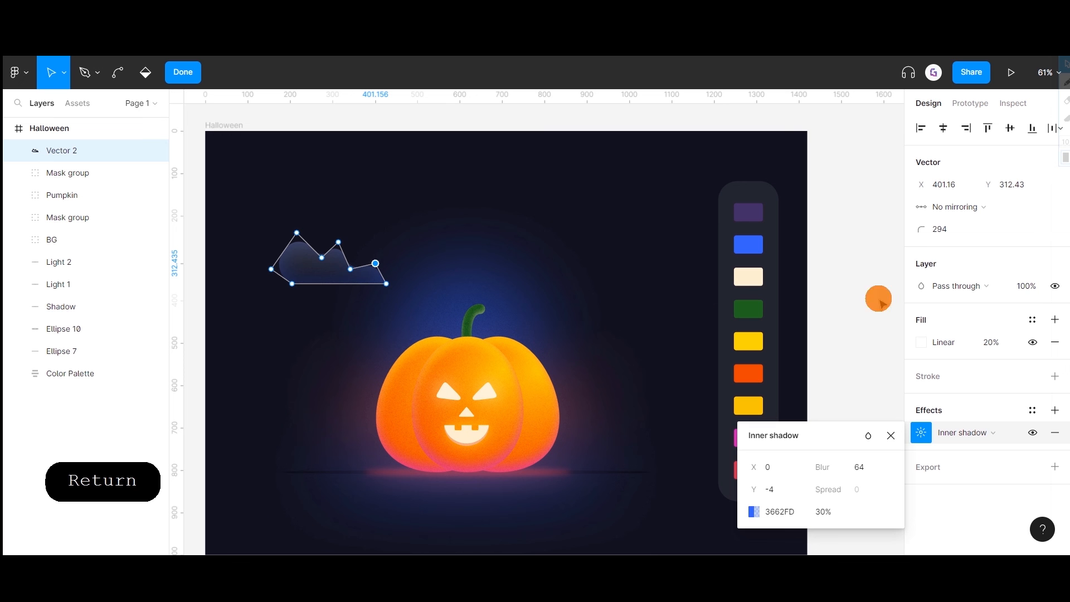
click(1028, 288)
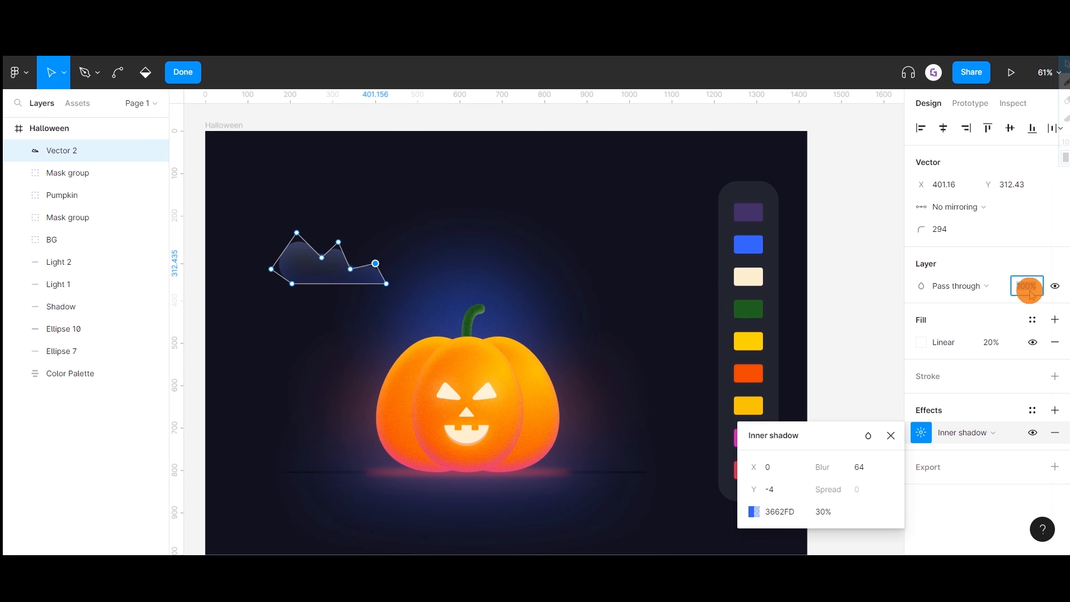
text(50)
key(Return)
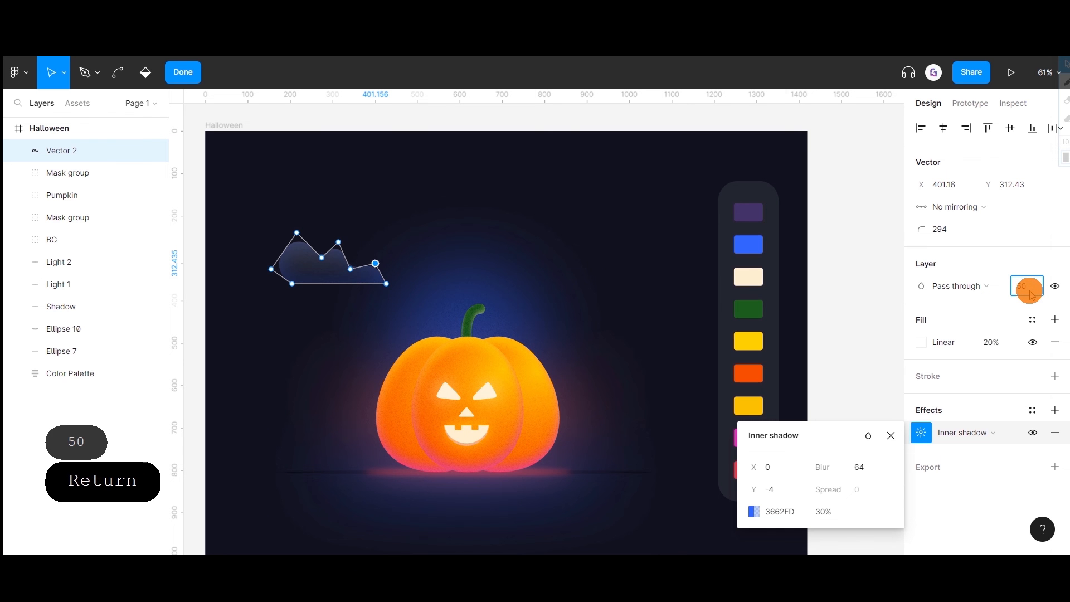
- Leave vector editing and duplicate the cloud to the other side of the pumpkin's stem
drag(324, 274, 532, 290)
click(538, 234)
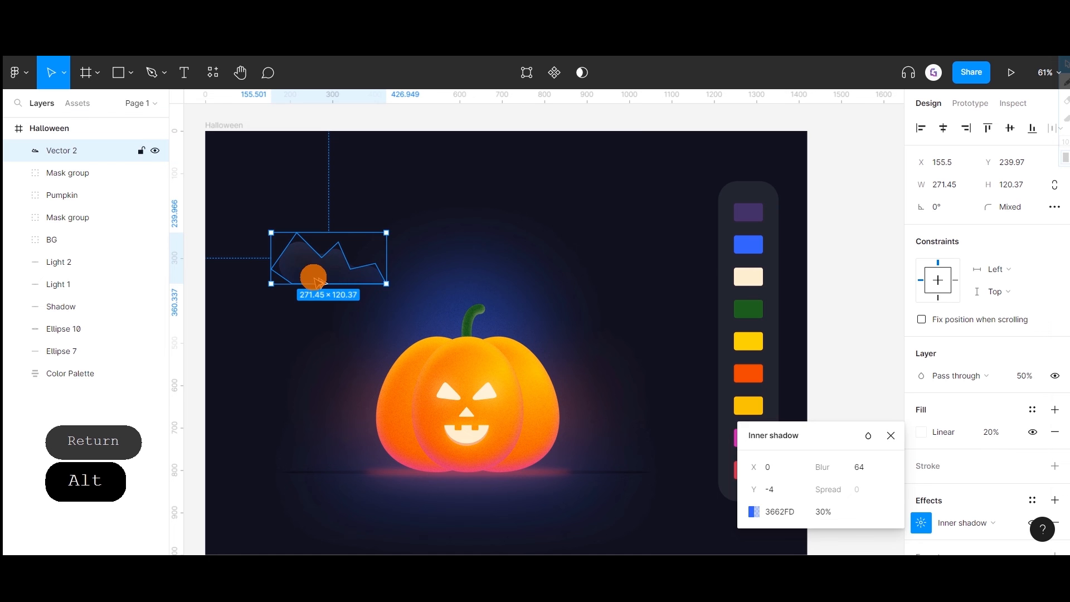
drag(313, 278, 657, 334)
- Stretch the duplicated cloud by shifting its right-end points outward until the shape is about 423 px wide
double_click(568, 294)
key(shift+Right)
key(shift+Right)
key(shift+Right)
key(shift+Right)
key(shift+Right)
key(shift+Right)
key(shift+Right)
key(shift+Right)
key(shift+Right)
key(shift+Right)
key(shift+Right)
key(shift+Right)
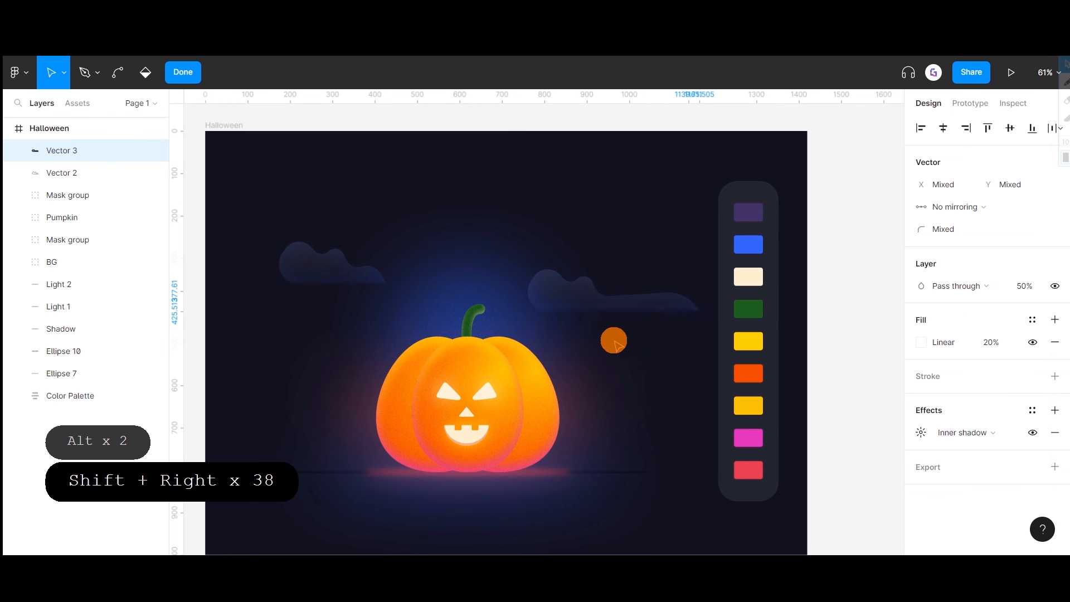
- Finish editing the points and flip the duplicated cloud horizontally
key(Escape)
right_click(581, 291)
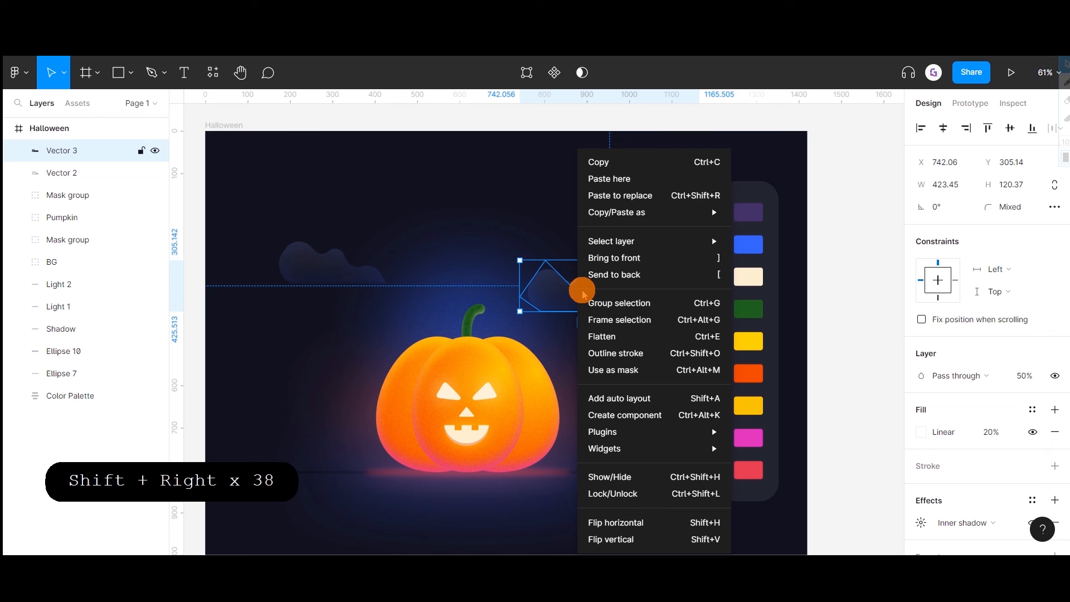
click(615, 522)
- Edit the flipped cloud's points, narrowing the small middle hump and lowering the notch beside it to about X 1010, Y 400
scroll(624, 394, up, 3)
drag(635, 299, 456, 380)
scroll(514, 368, up, 1)
double_click(503, 372)
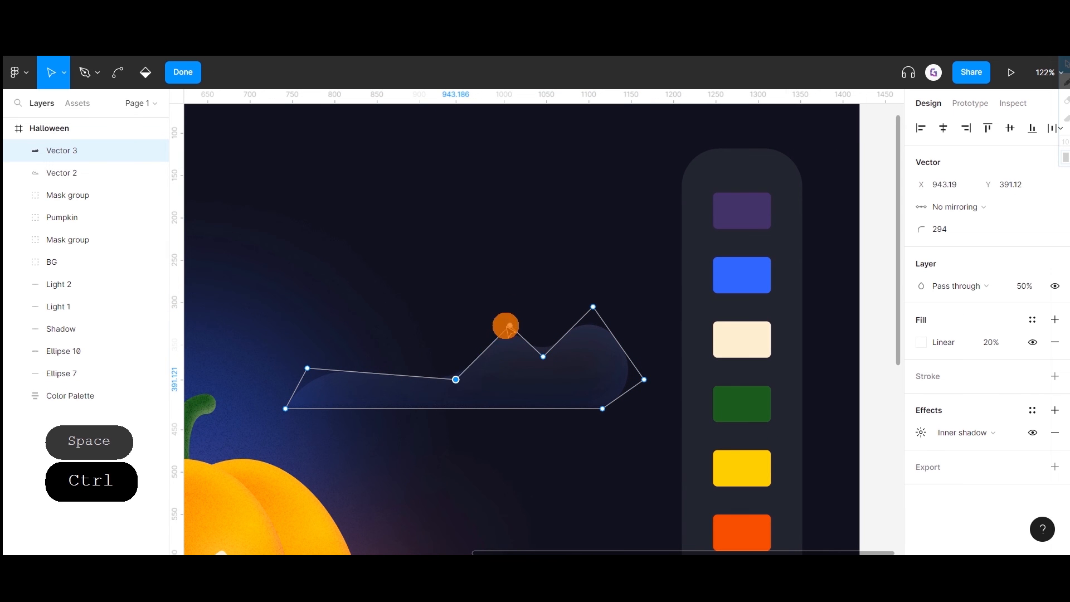
drag(510, 325, 470, 333)
drag(543, 356, 512, 387)
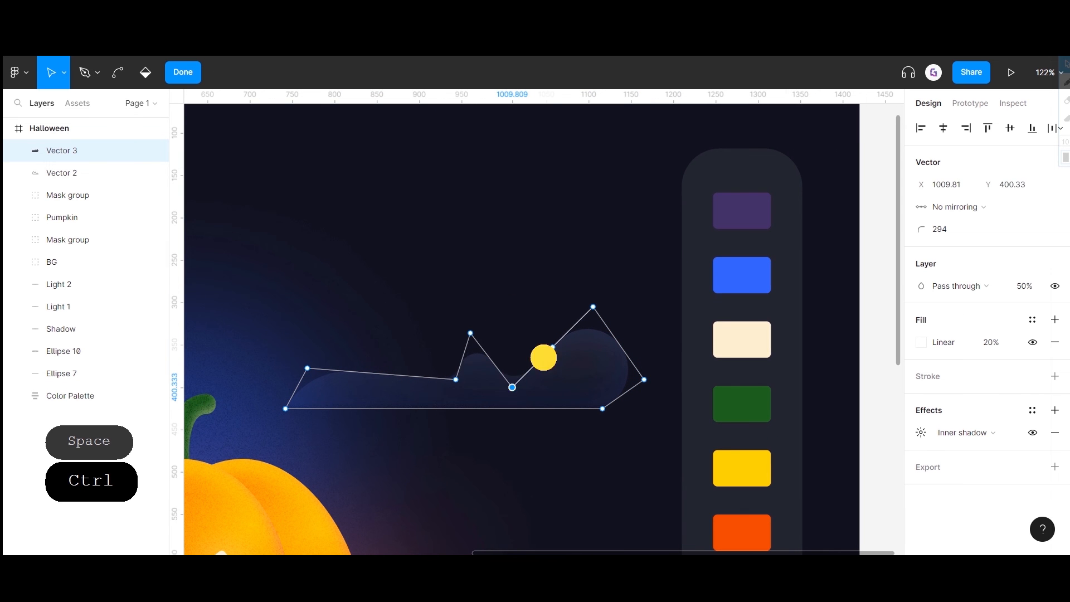
- Add a point on each side of the cloud's large hump, making it taller and separating it from the base
click(555, 348)
drag(543, 341, 513, 322)
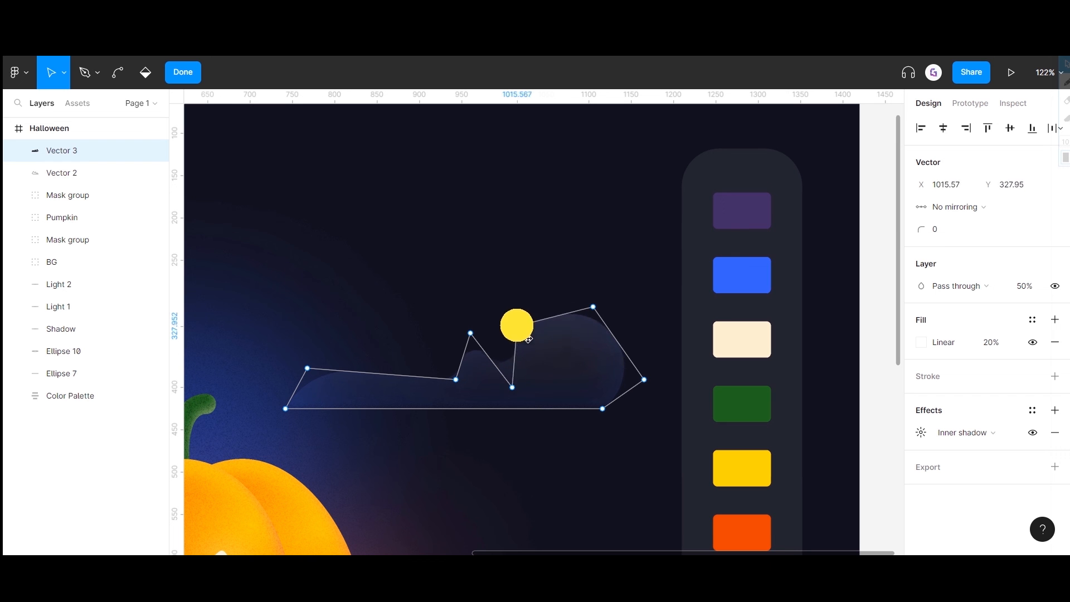
drag(593, 307, 579, 368)
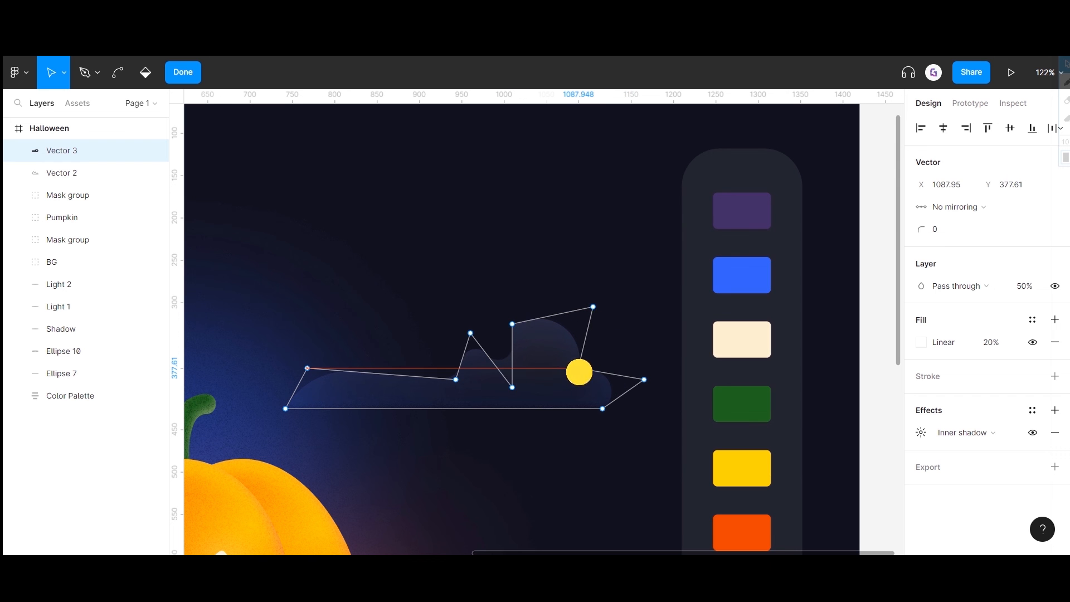
drag(512, 325, 485, 294)
click(502, 320)
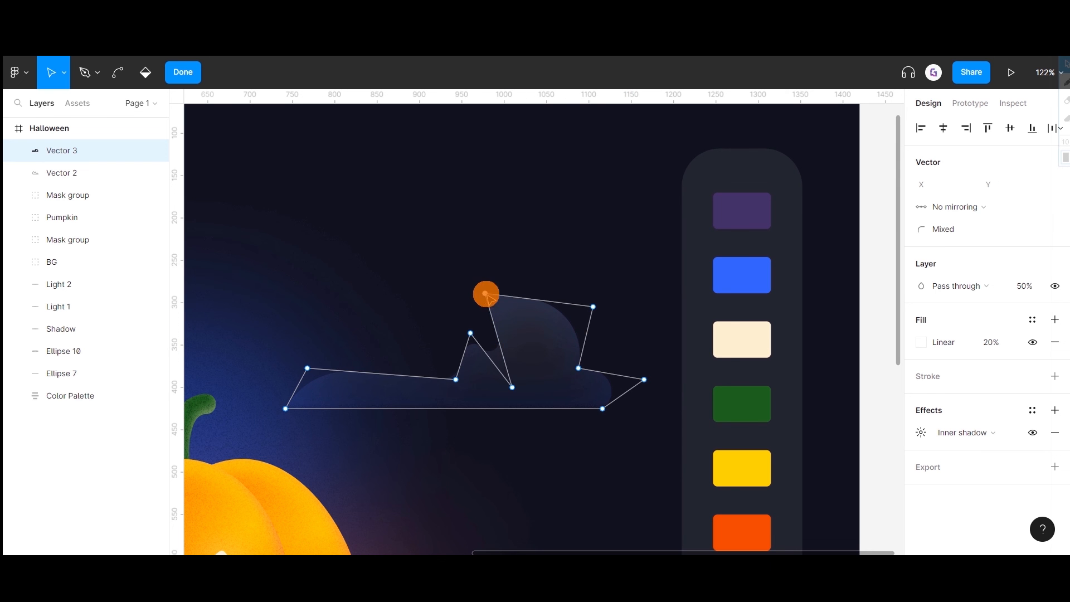
click(485, 293)
- Shift the small hump and its adjoining notch toward the cloud's left end, and raise the left-end point to about Y 365
drag(470, 333, 433, 335)
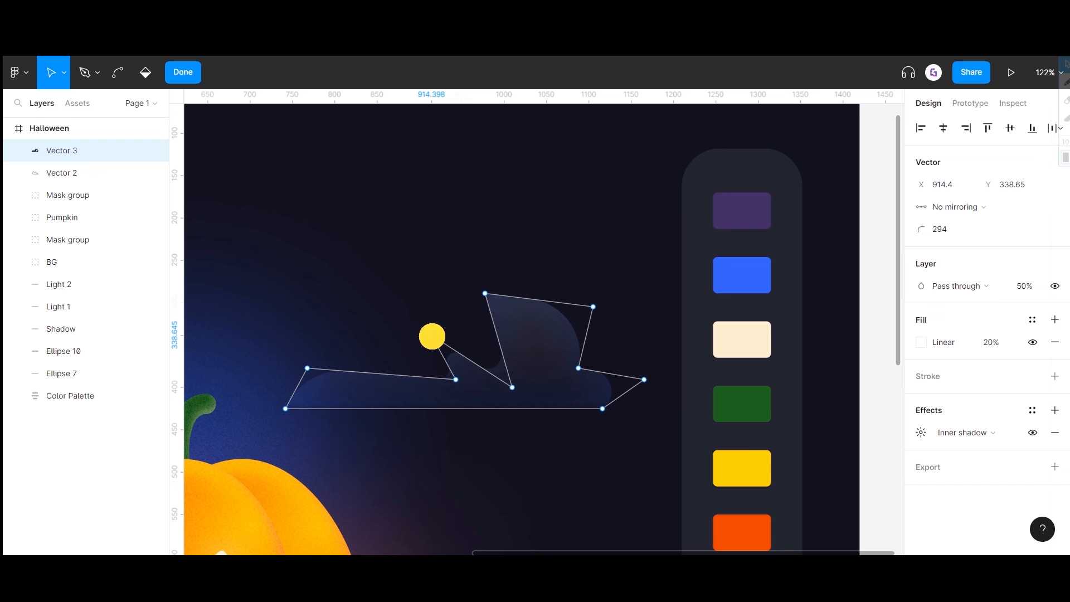
drag(512, 386, 436, 385)
click(300, 371)
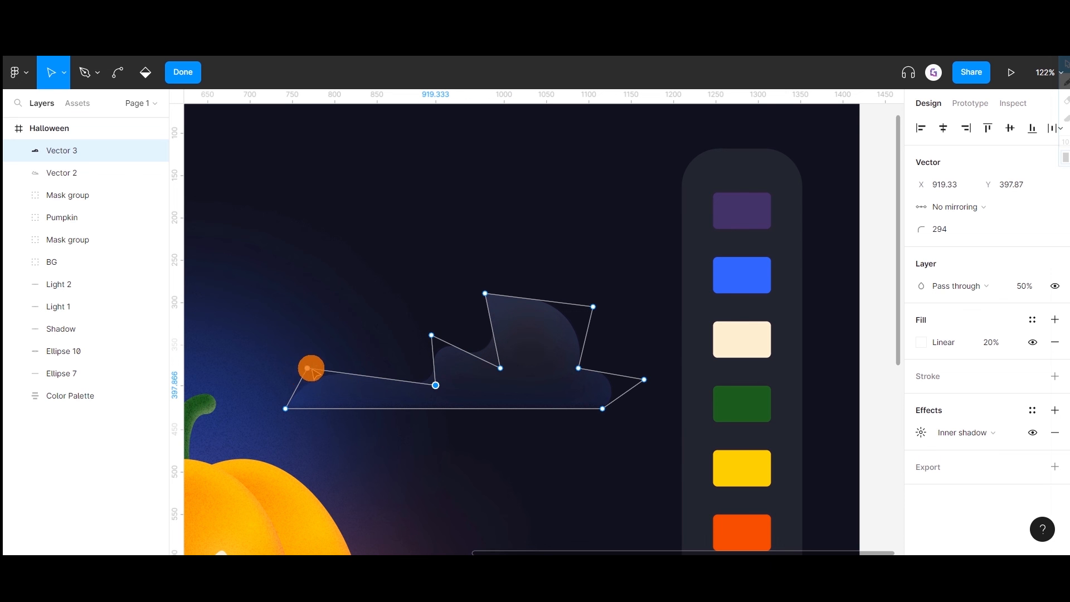
drag(311, 368, 311, 359)
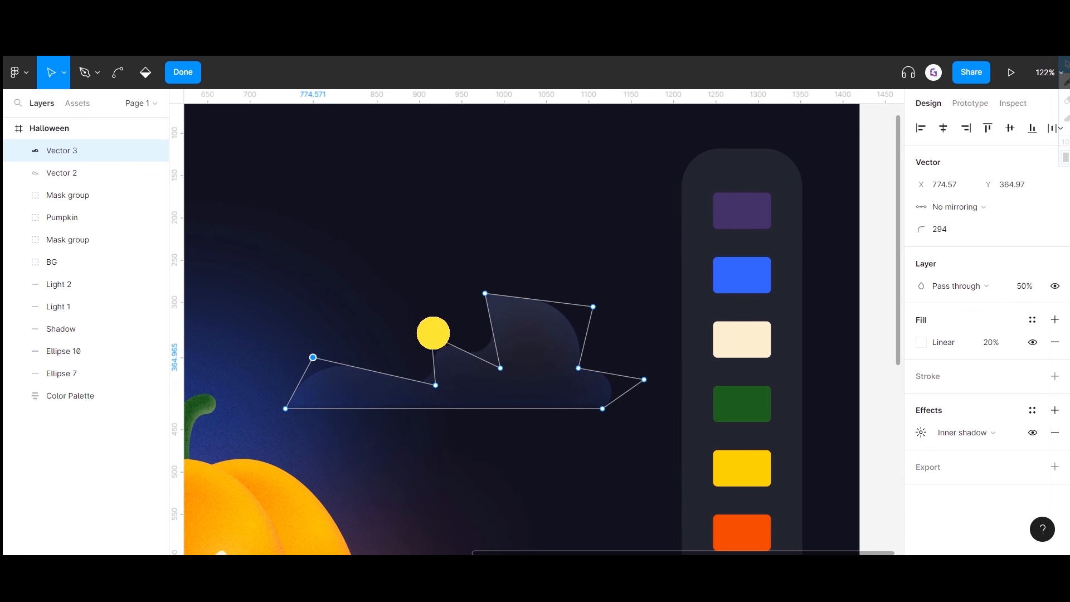
- Move the large hump's upper-left point to about X 967, Y 283 and give it a corner radius of 771
click(485, 294)
drag(486, 292, 477, 287)
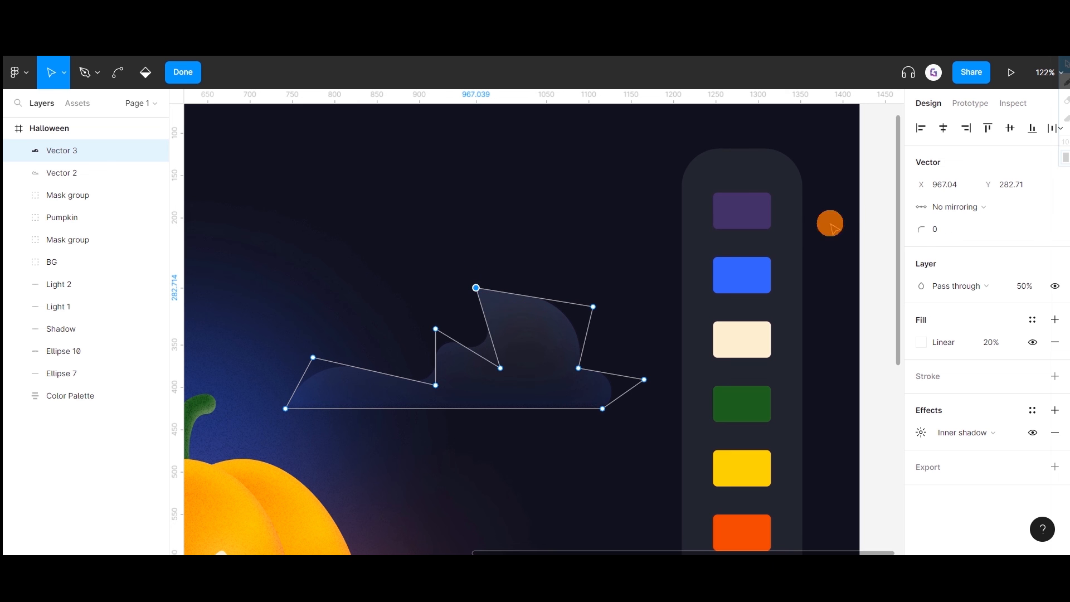
drag(925, 227, 711, 258)
click(531, 343)
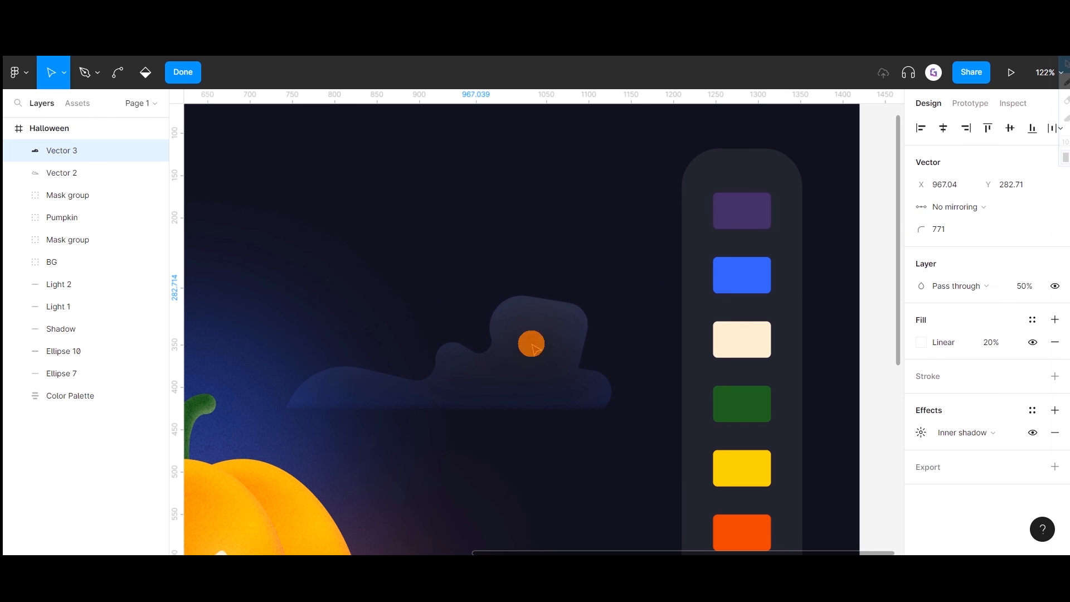
- Add a point to the large hump's top edge, raise it to about Y 269 and round it with a radius of 541
double_click(558, 318)
double_click(543, 313)
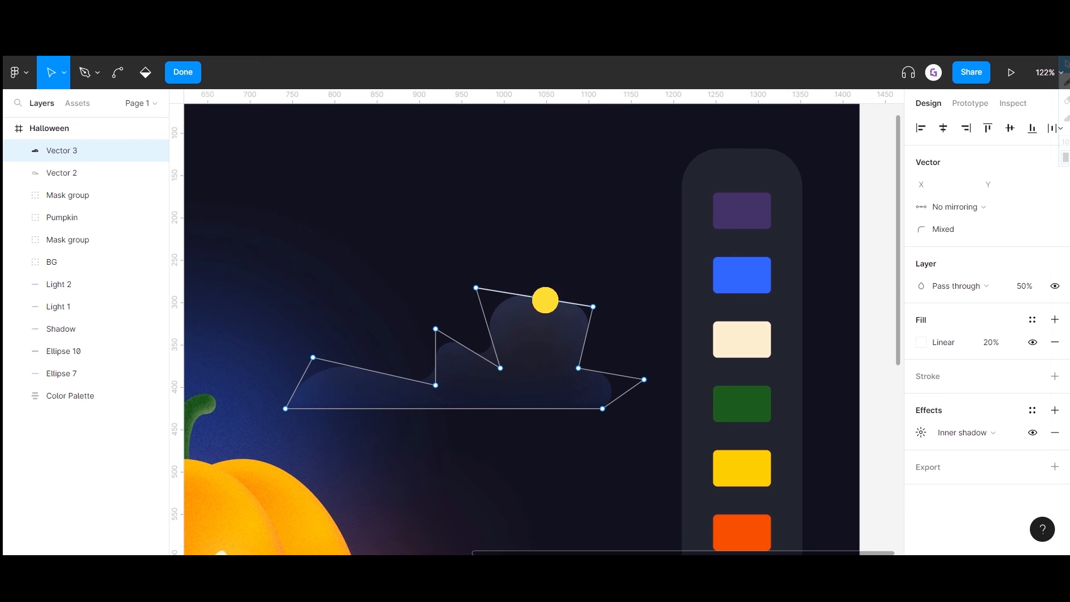
drag(547, 309, 518, 262)
click(556, 295)
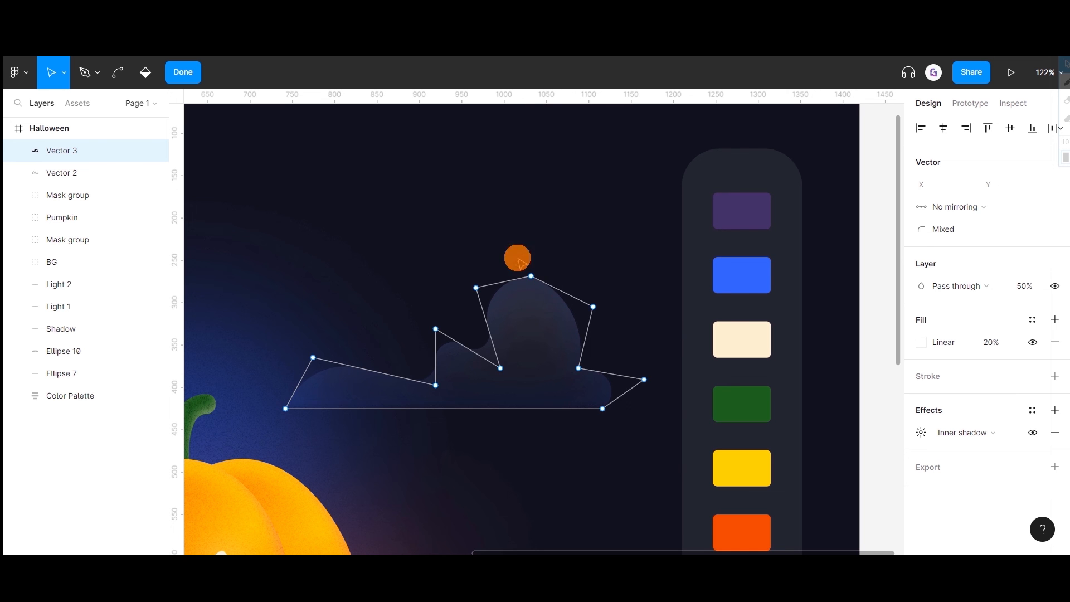
click(531, 276)
mouse_move(919, 226)
mouse_down()
mouse_move(609, 315)
mouse_move(895, 334)
mouse_move(895, 239)
mouse_move(842, 241)
mouse_move(696, 288)
mouse_move(912, 227)
mouse_up()
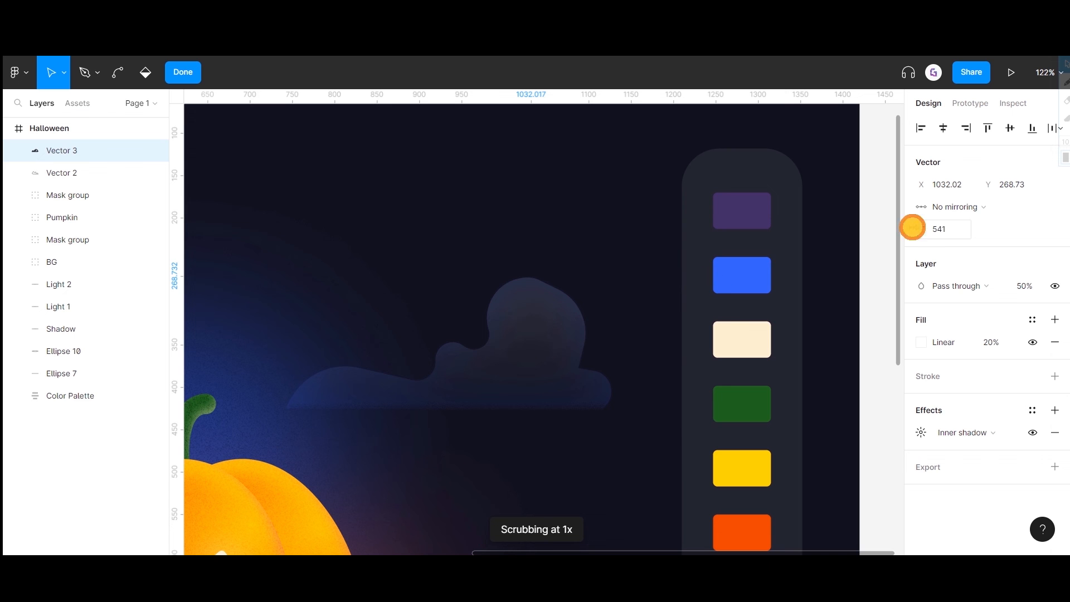
key(Escape)
key(Escape)
- Scale the right-hand cloud down proportionally to about two thirds of its size and place both clouds lower in the sky
scroll(449, 220, down, 5)
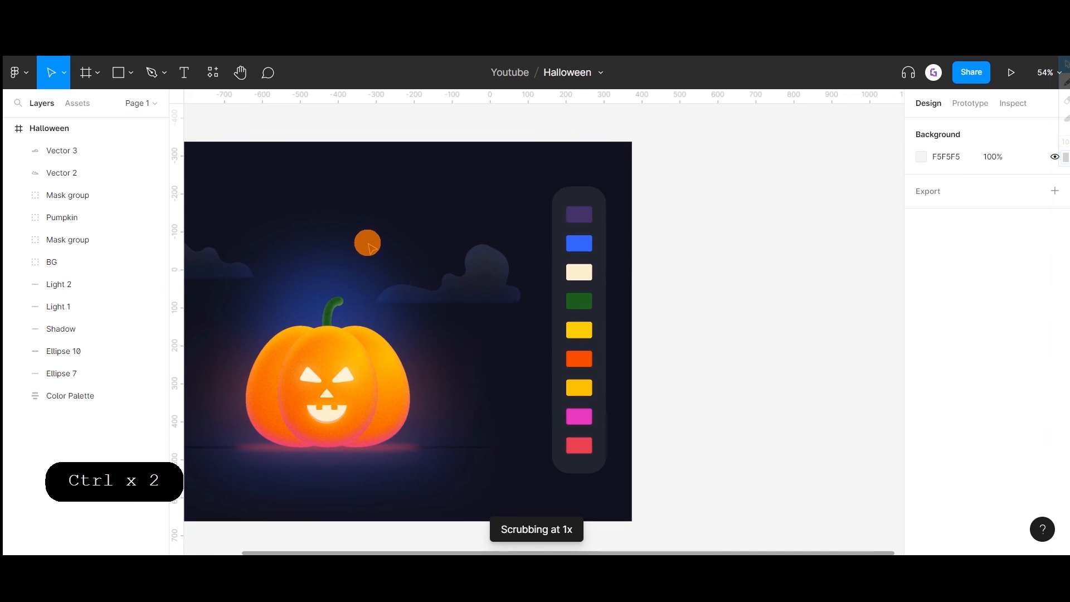
key(space)
drag(353, 233, 413, 308)
scroll(372, 317, up, 3)
scroll(461, 269, left, 2)
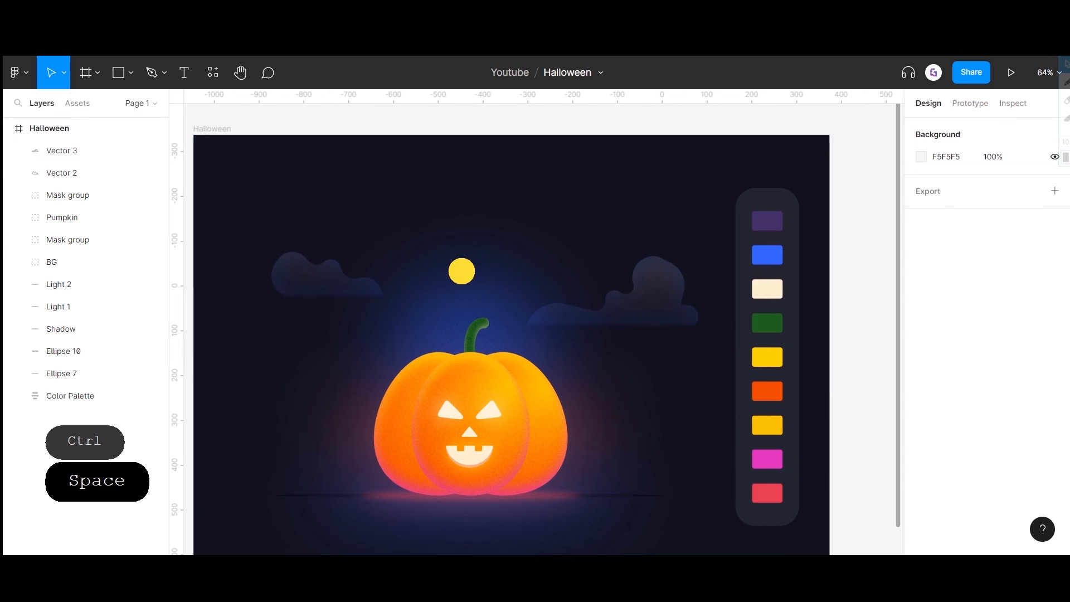
scroll(662, 288, up, 1)
click(662, 288)
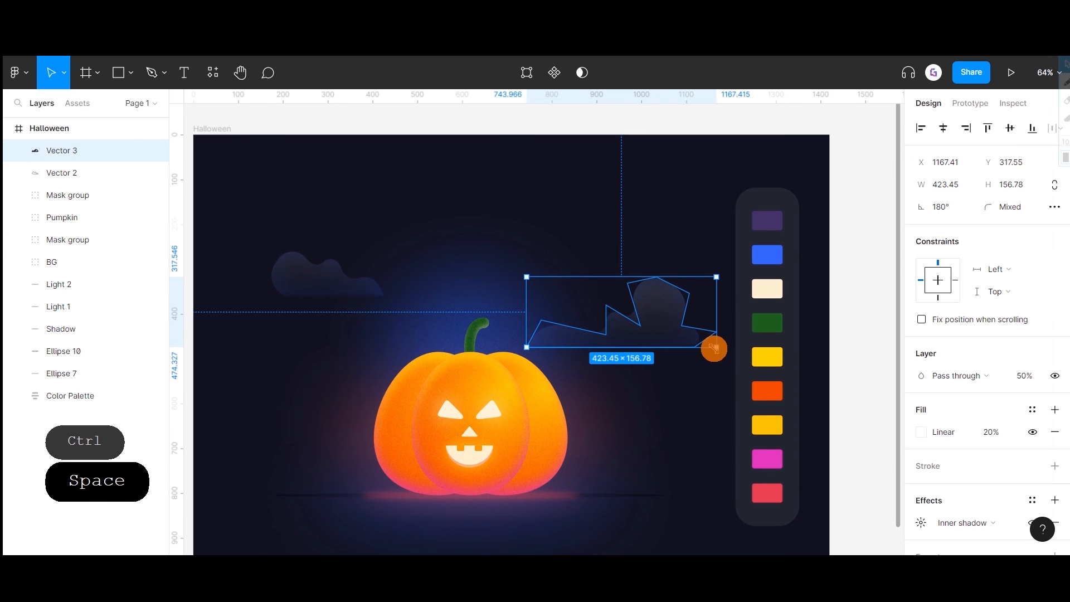
key(k)
drag(707, 339, 666, 351)
click(295, 265)
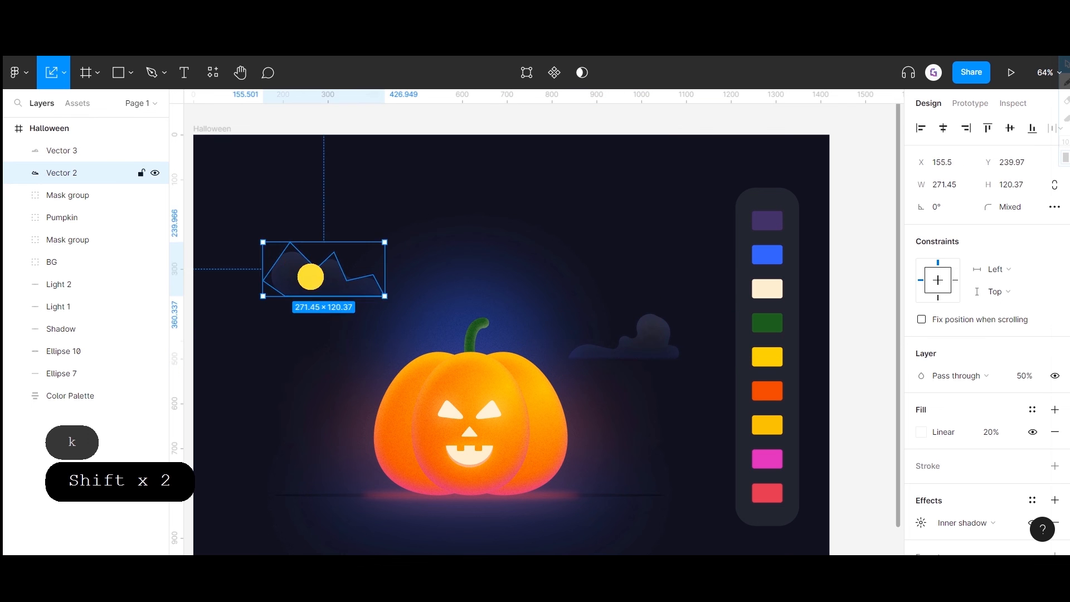
click(370, 211)
- Draw a square about 95 × 95 in the sky between the pumpkin's stem and the right-hand cloud
scroll(370, 210, down, 3)
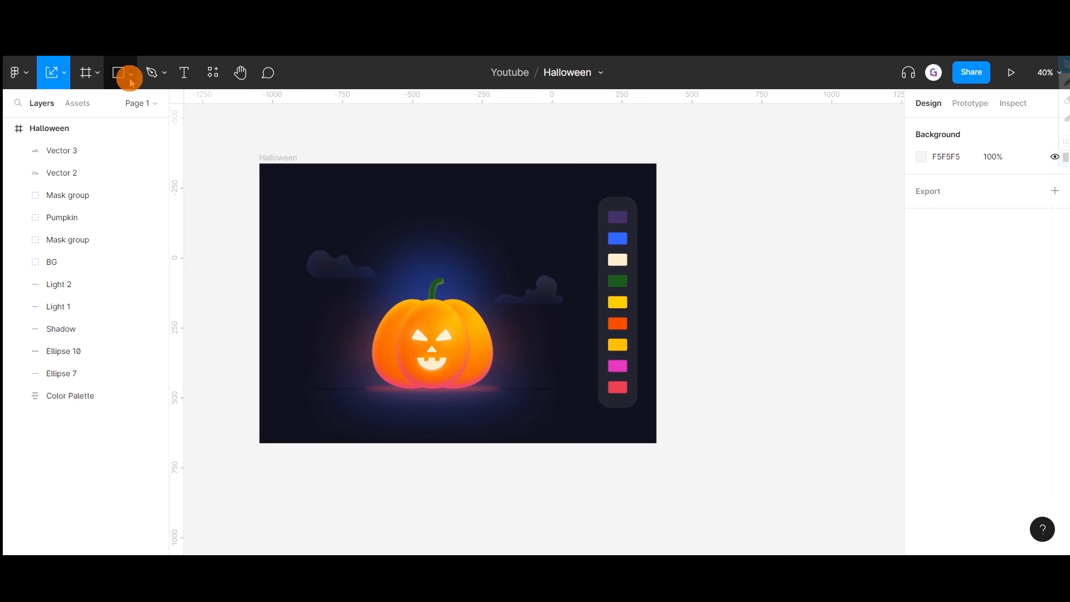
key(v)
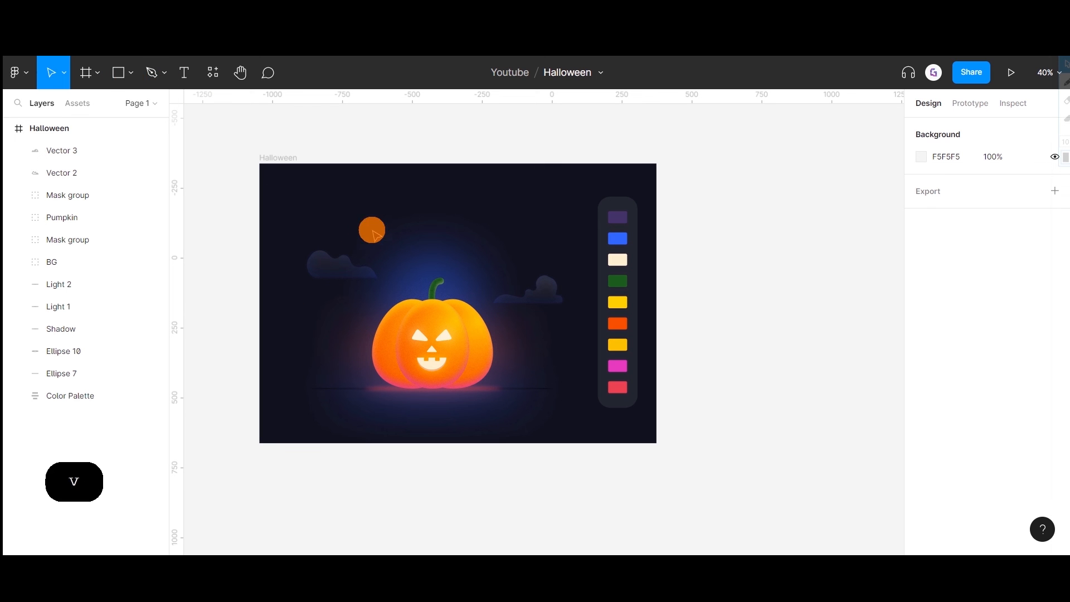
click(132, 74)
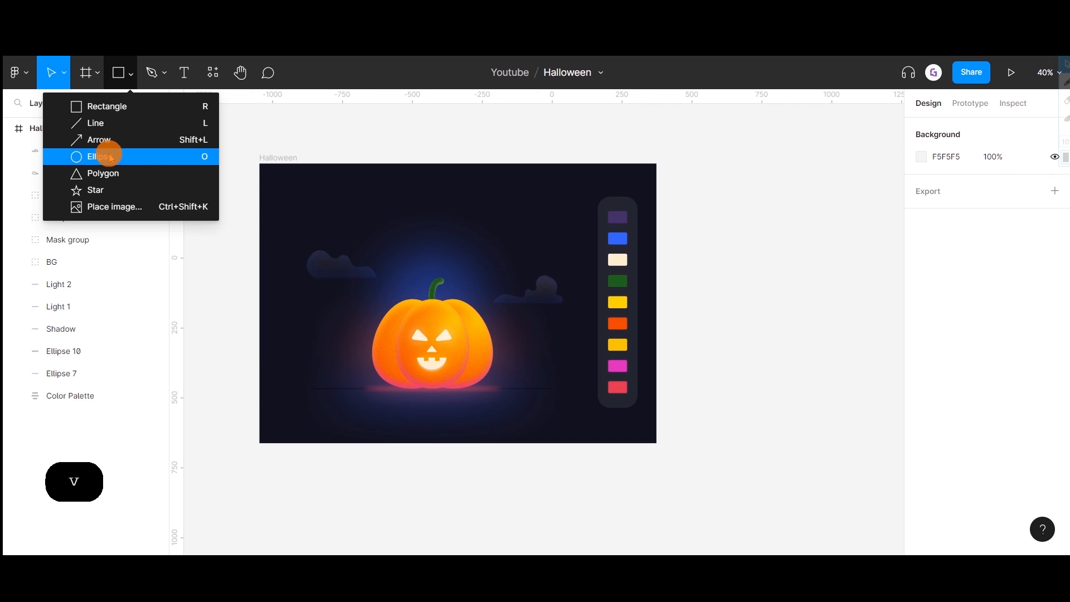
click(107, 106)
ctrl+scroll(401, 215, up, 5)
drag(401, 215, 558, 311)
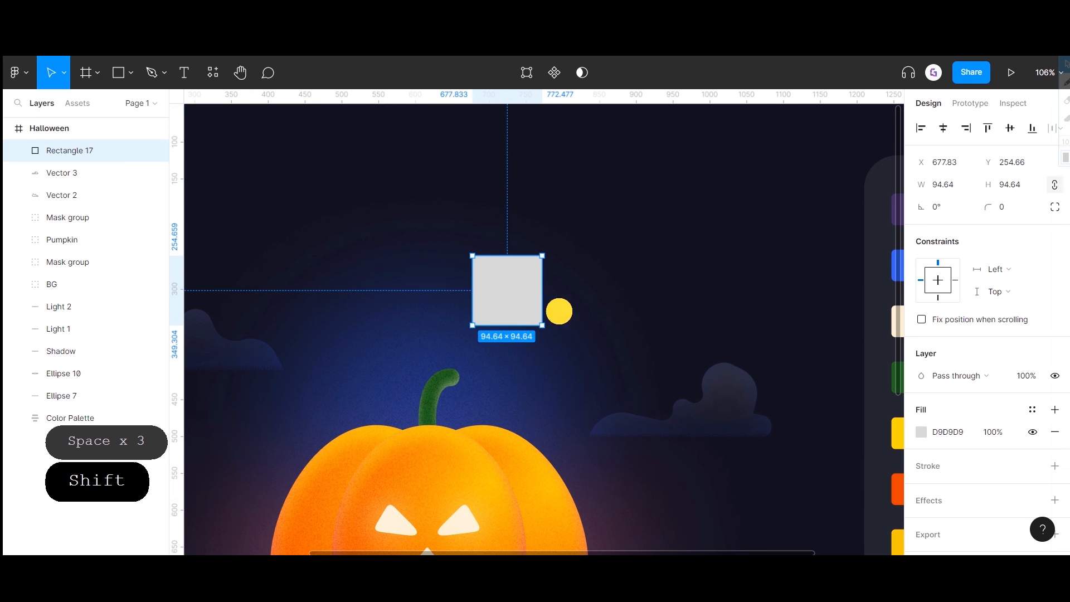
- Round the square with corner smoothing and a radius of 42, and move it to about X 691, Y 242
drag(989, 206, 1036, 207)
click(1055, 207)
click(1047, 232)
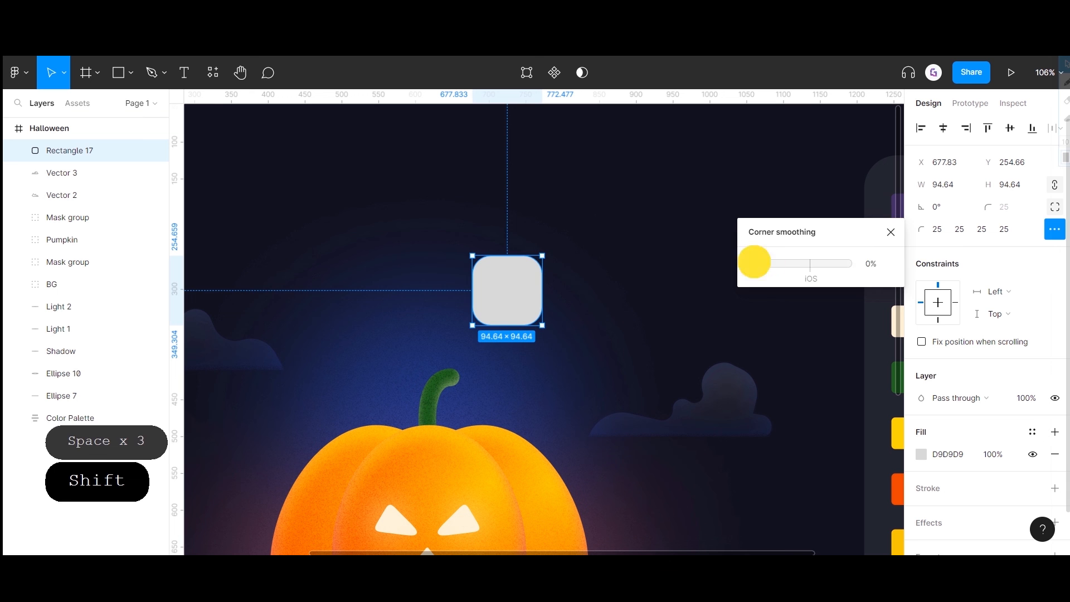
click(1054, 207)
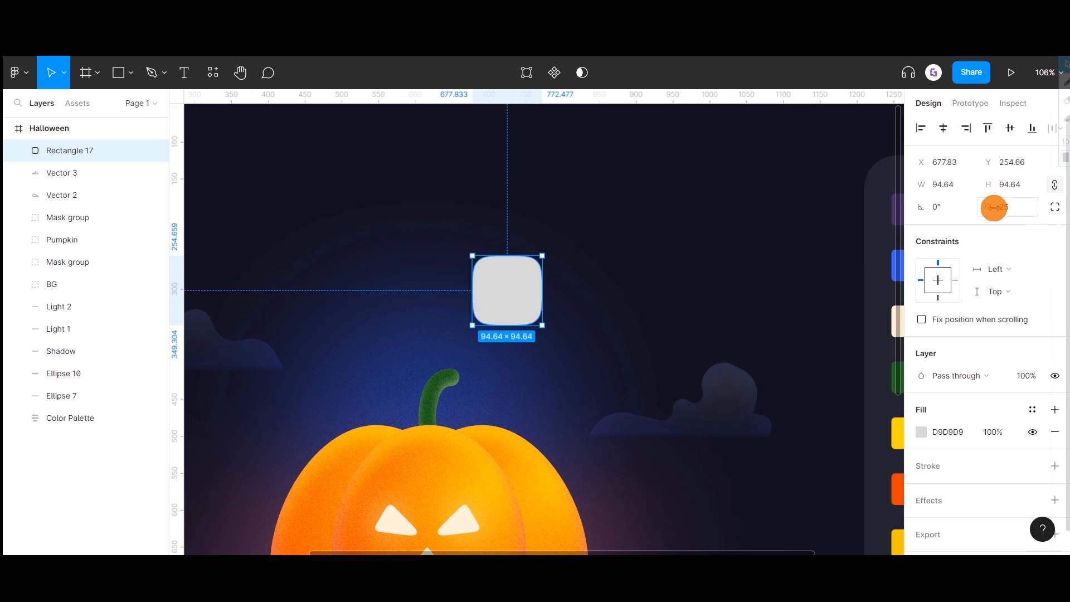
drag(994, 207, 155, 217)
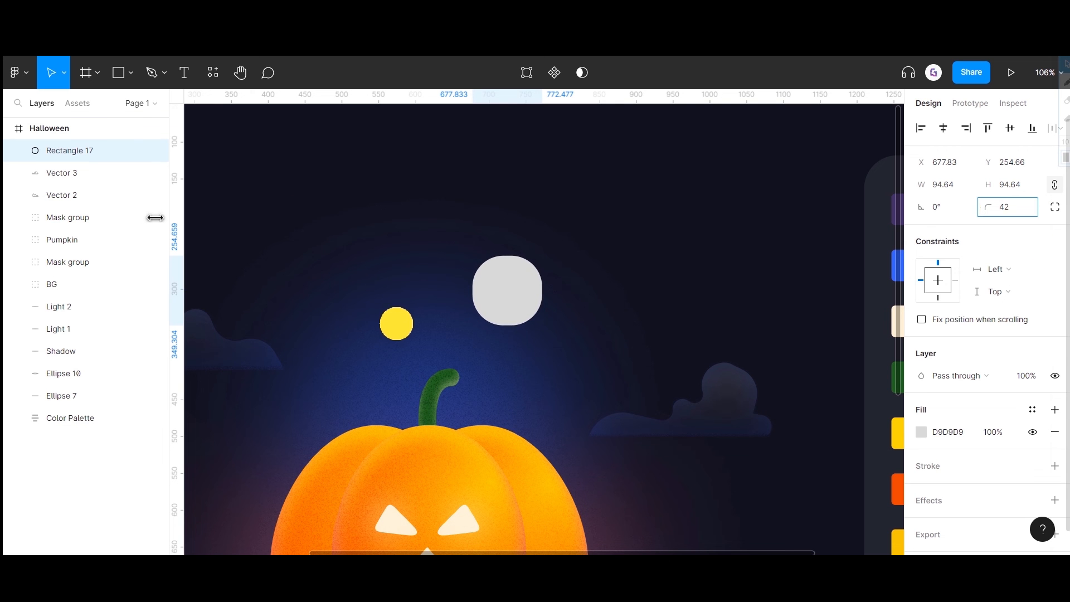
click(585, 246)
drag(479, 296, 502, 280)
- Draw a closed nine-point bat-wing outline about 102 wide with the Pen tool, extending from the left side of the rounded body
scroll(501, 280, up, 3)
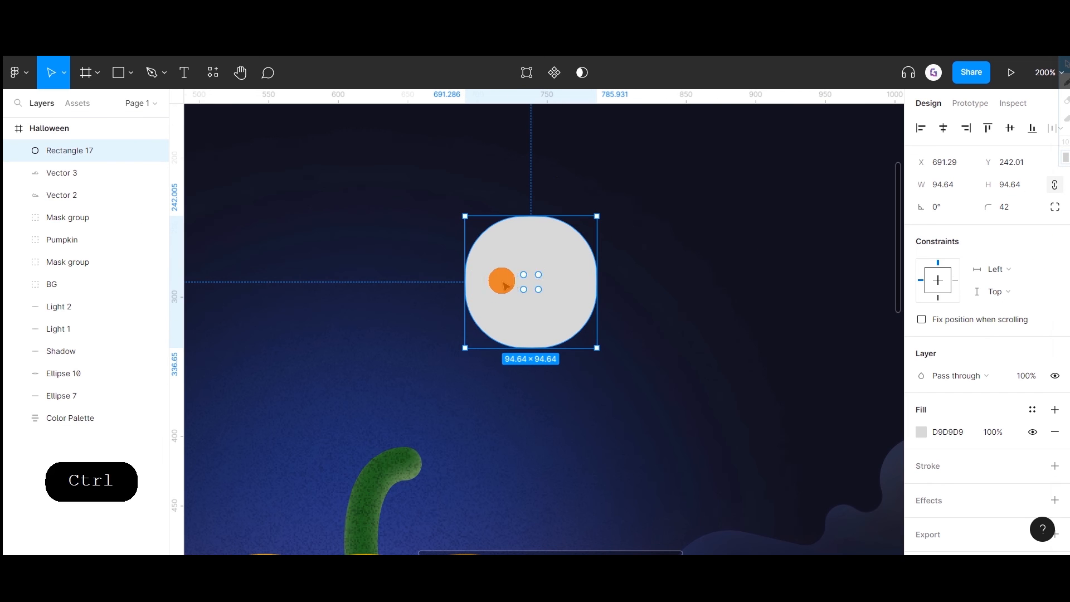
click(165, 73)
click(143, 105)
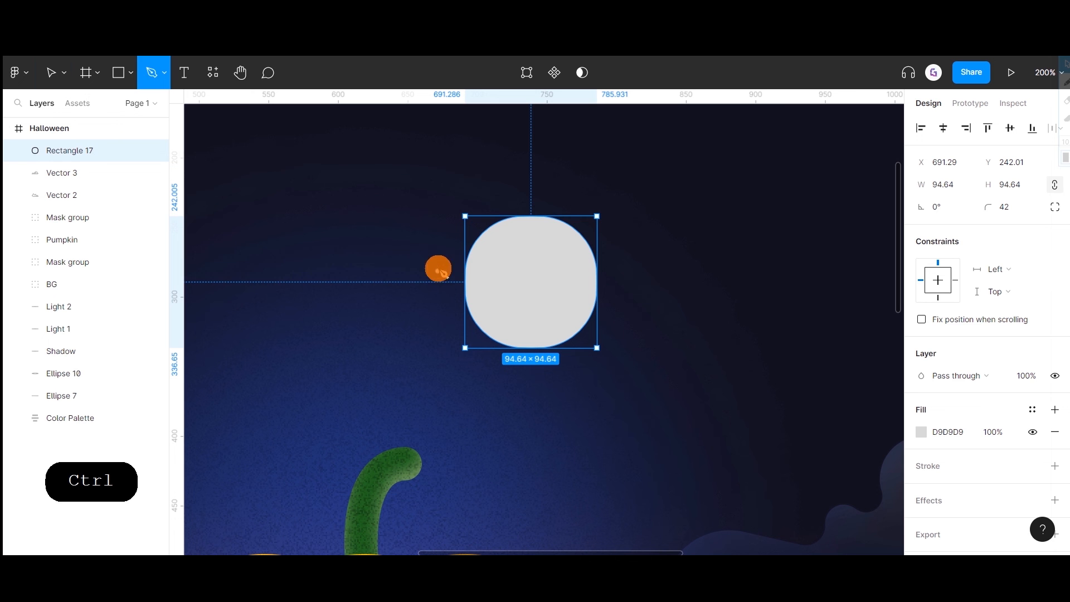
click(459, 271)
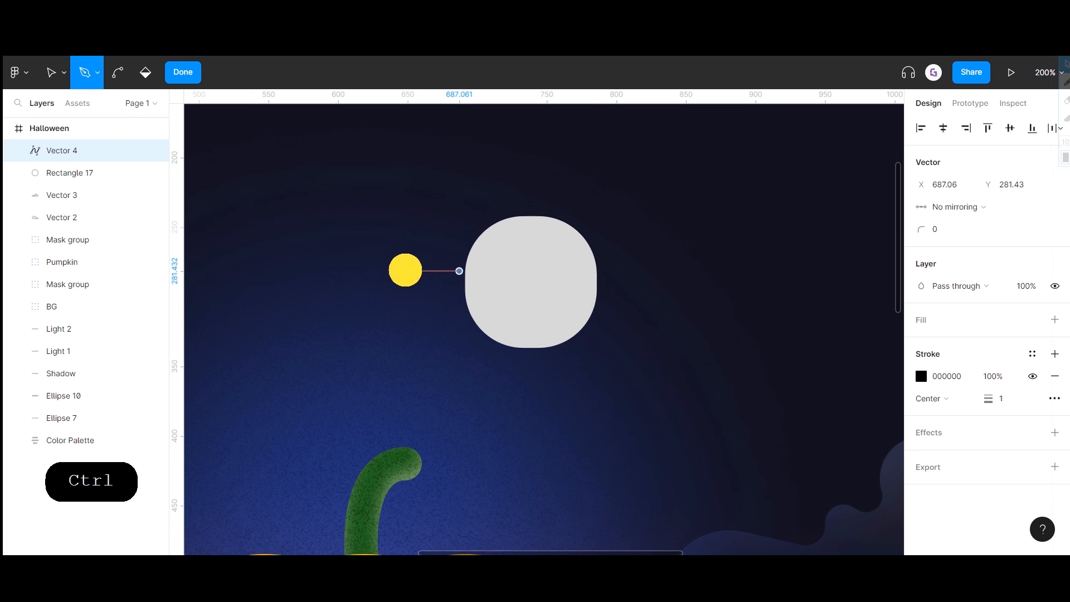
click(405, 271)
click(419, 247)
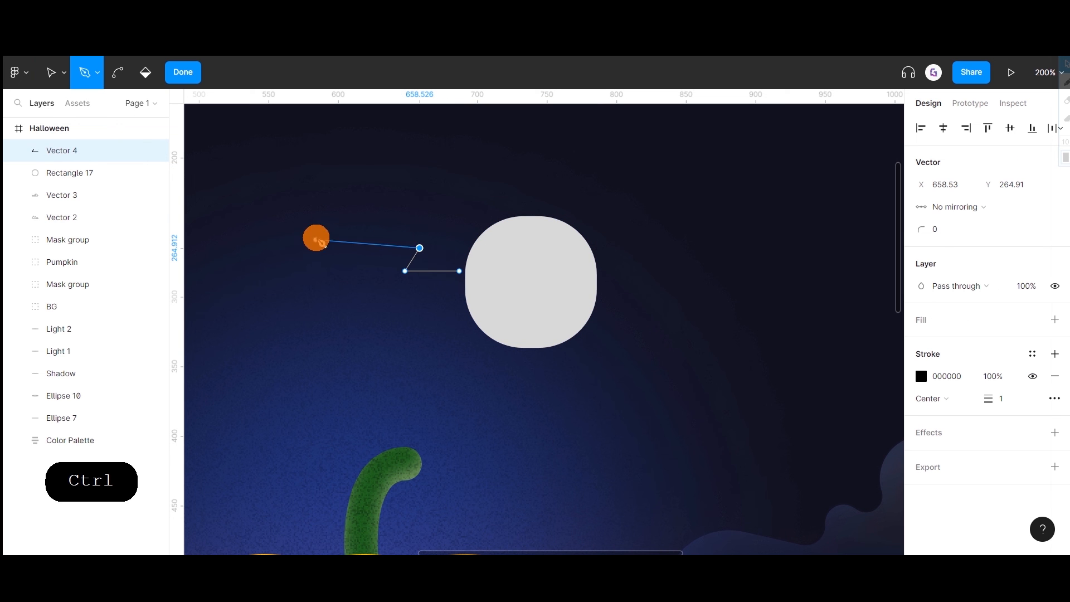
click(317, 220)
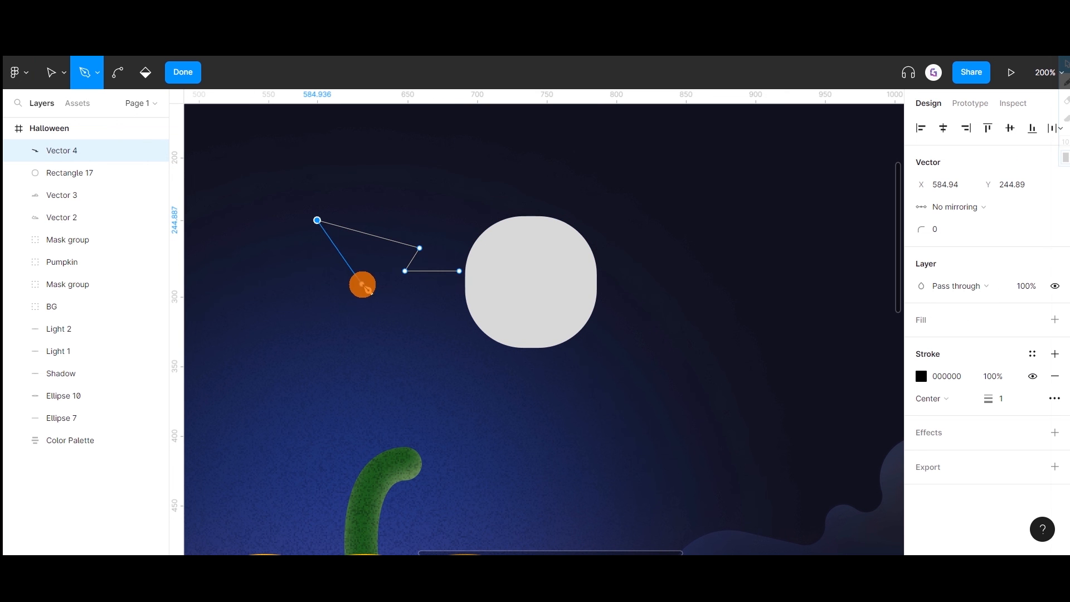
click(361, 284)
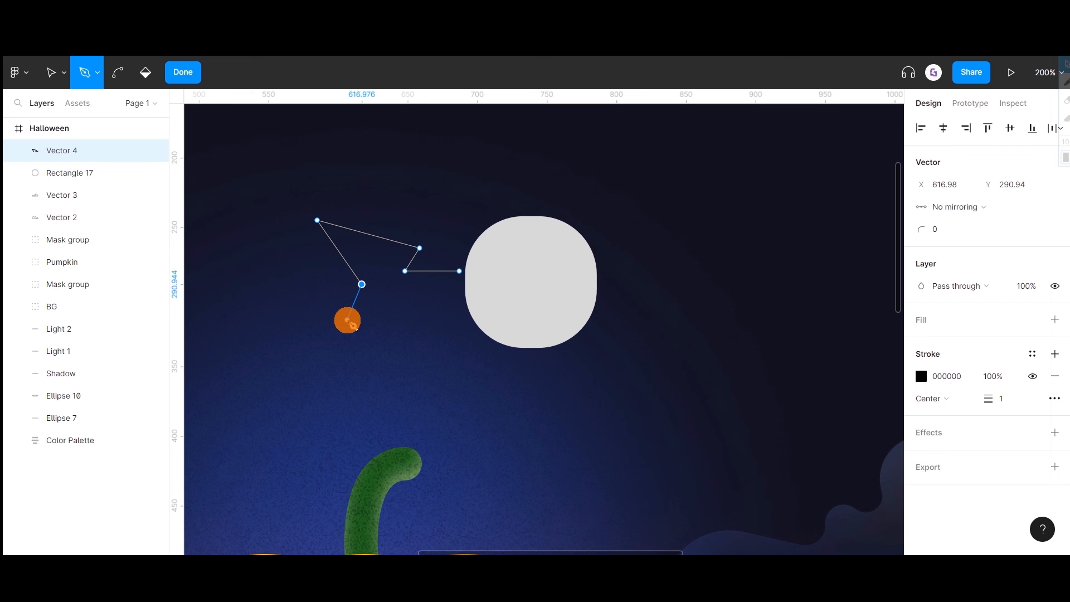
click(342, 320)
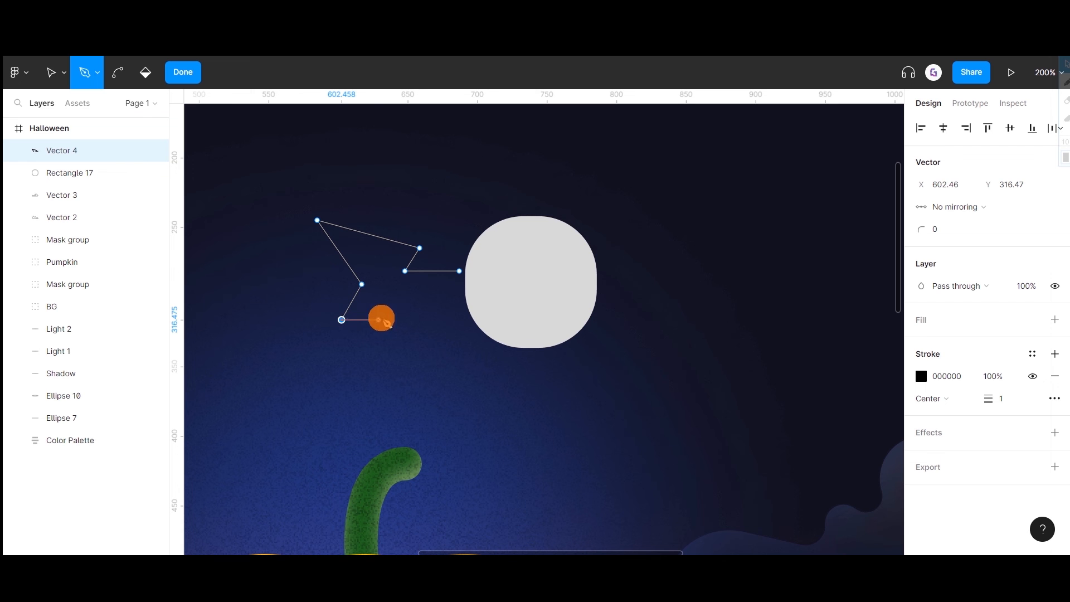
click(398, 343)
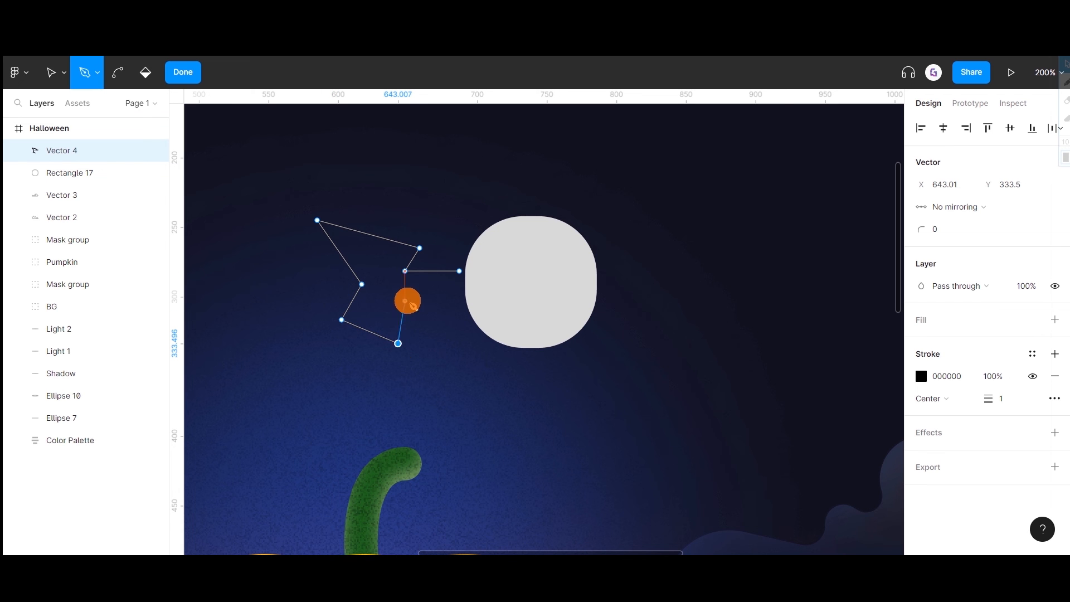
click(415, 300)
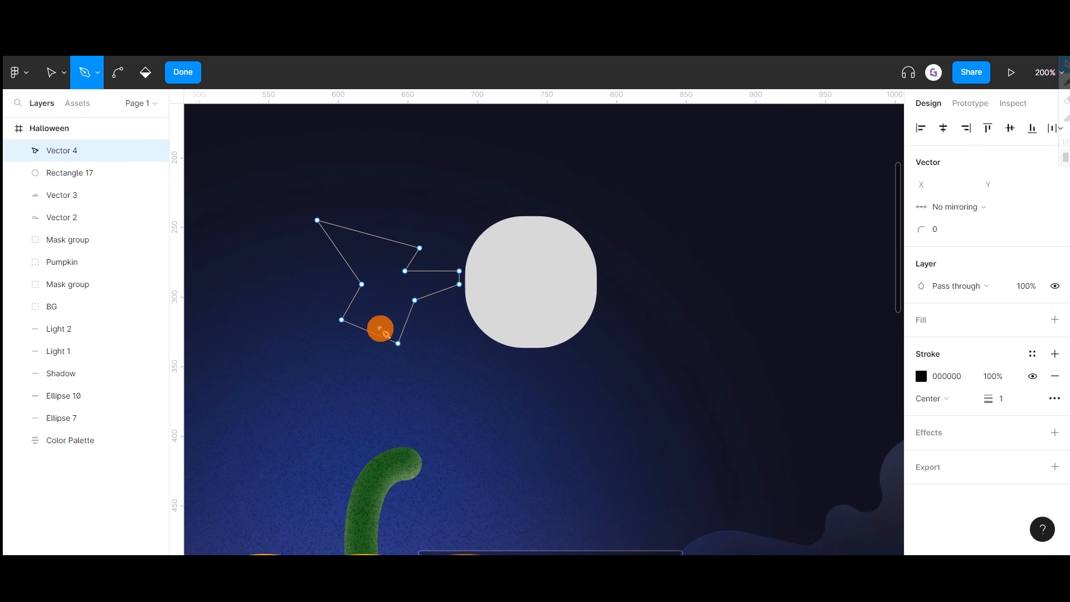
- Swap the wing's black stroke for a fill, and add a point on its bottom edge raised to about X 627, Y 314
key(shift+x)
scroll(385, 291, up, 5)
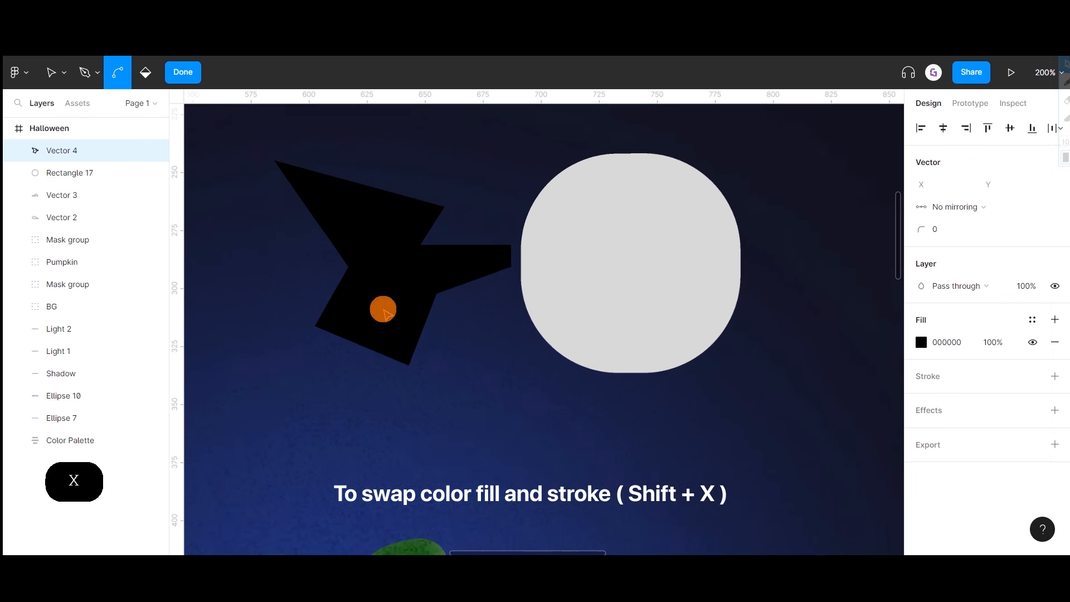
drag(385, 274, 446, 288)
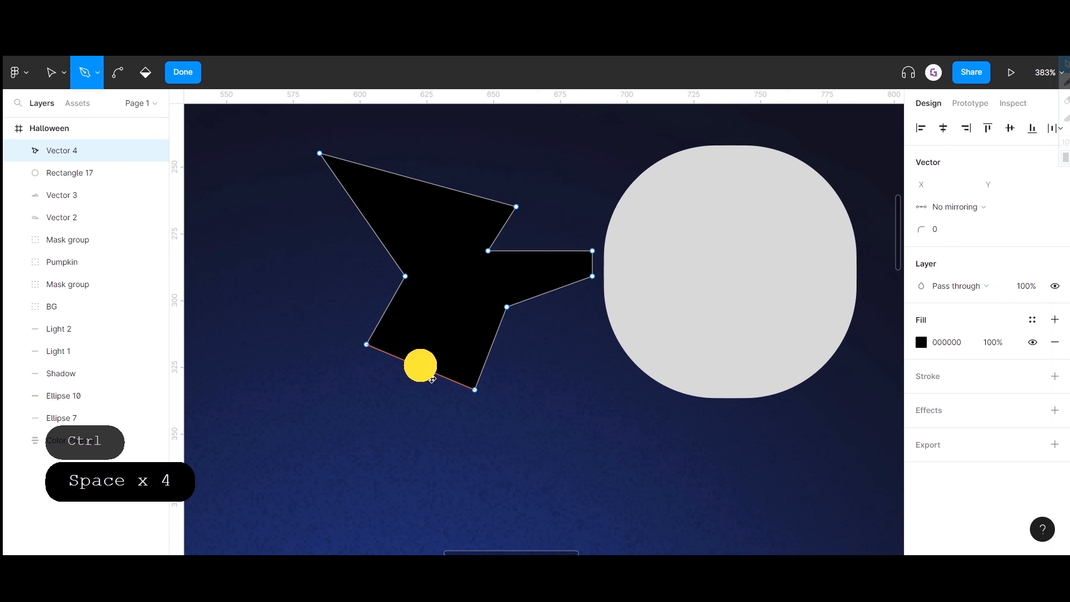
click(423, 366)
key(v)
drag(423, 367, 426, 352)
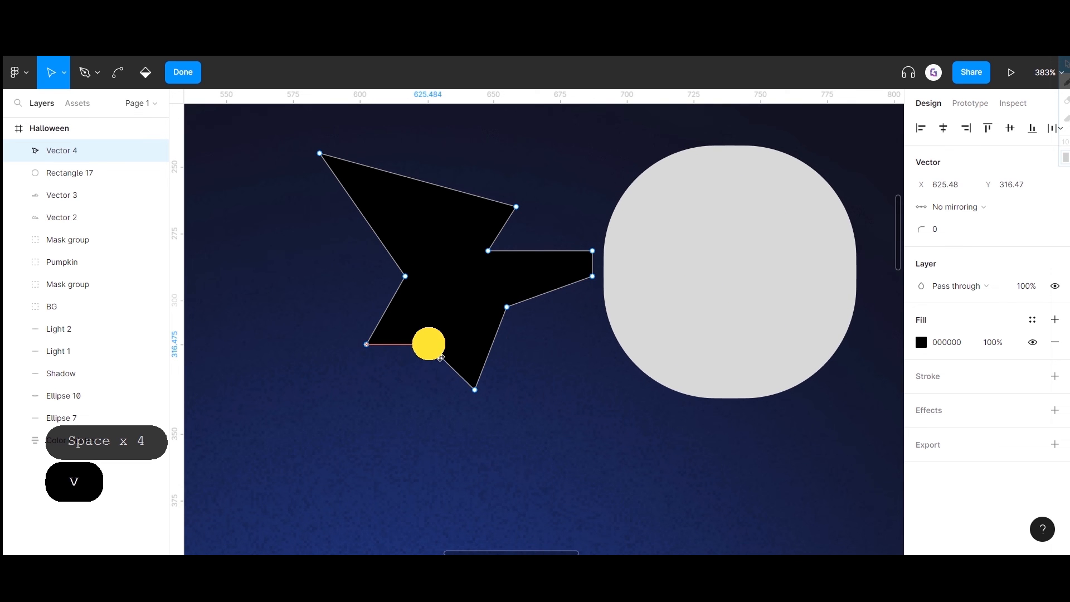
- Bend the wing's lower edges into inward scalloped curves and finish editing its vector
key(ctrl)
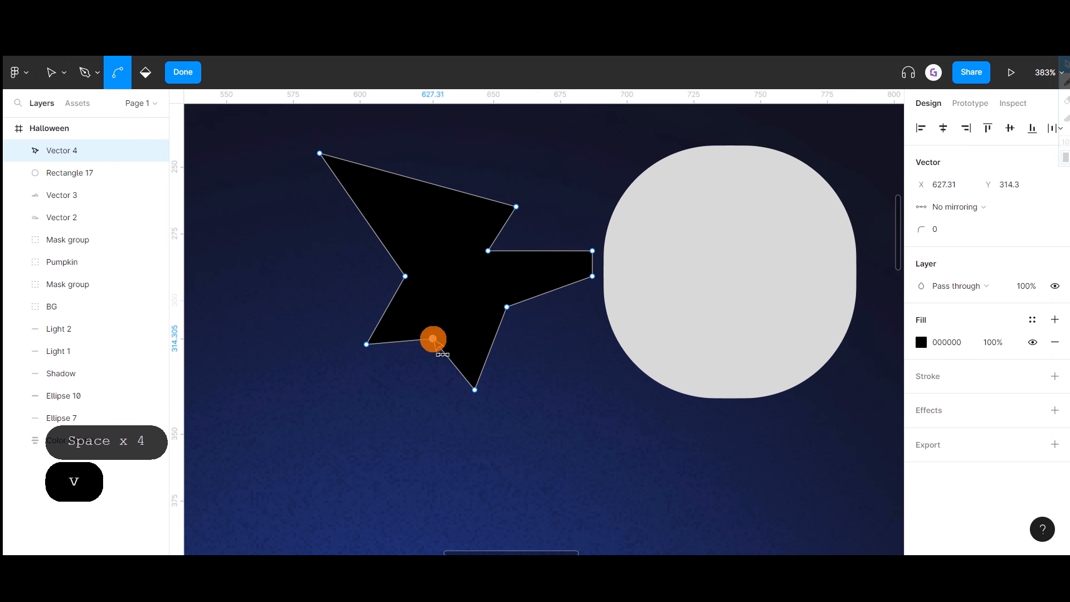
drag(433, 338, 709, 296)
key(ctrl)
key(Escape)
- Place a horizontally flipped copy of the wing against the opposite side of the rounded body
scroll(466, 285, down, 3)
right_click(708, 298)
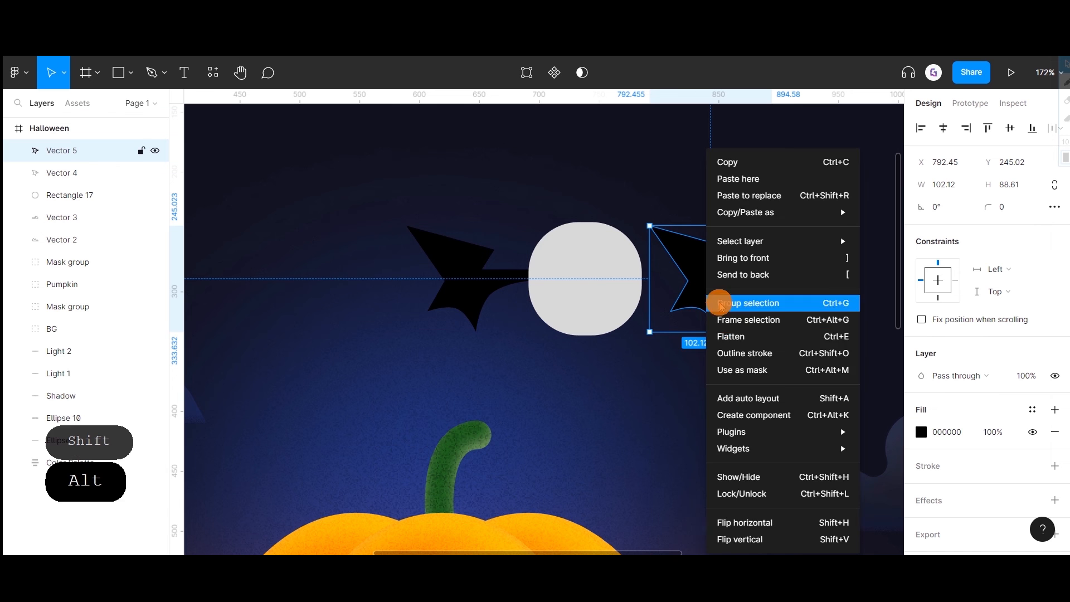
click(752, 522)
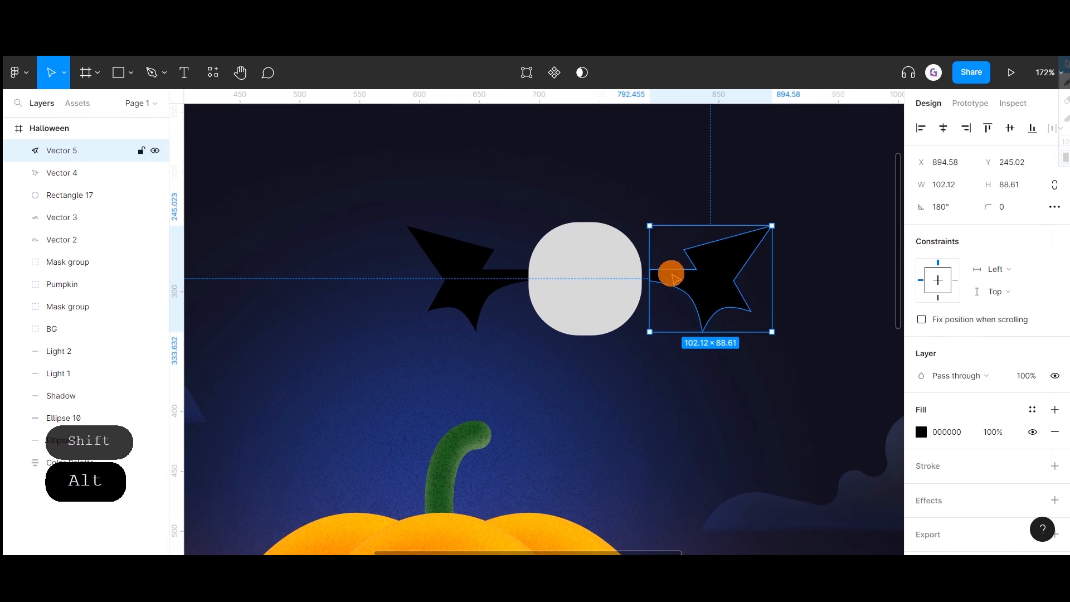
drag(669, 277, 667, 277)
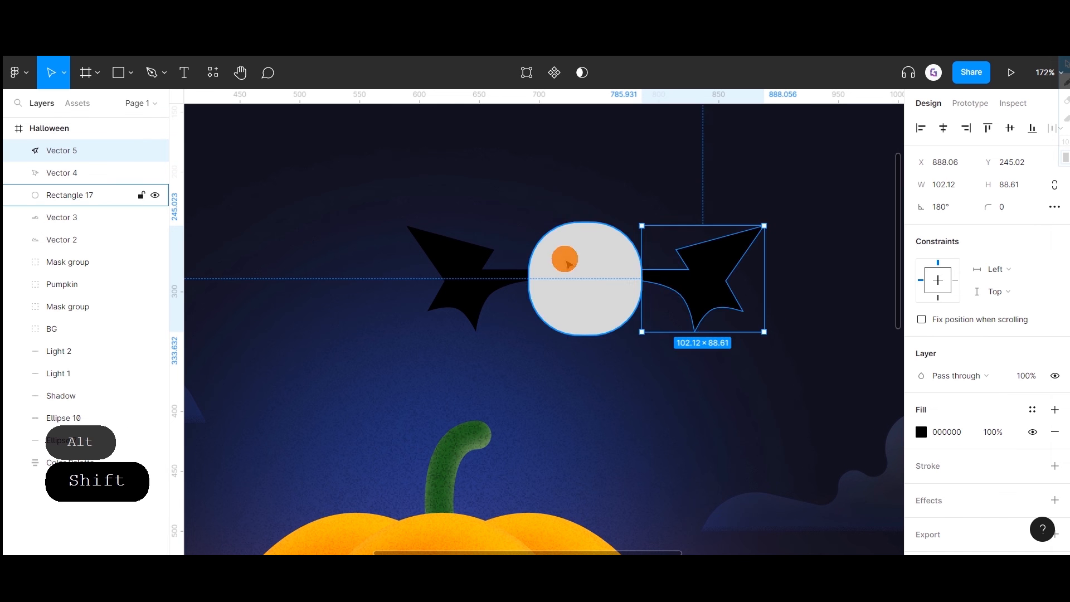
- Shrink the rounded body about its center to roughly 73 × 73 and close the gaps between it and both wings
click(563, 256)
drag(641, 334, 617, 320)
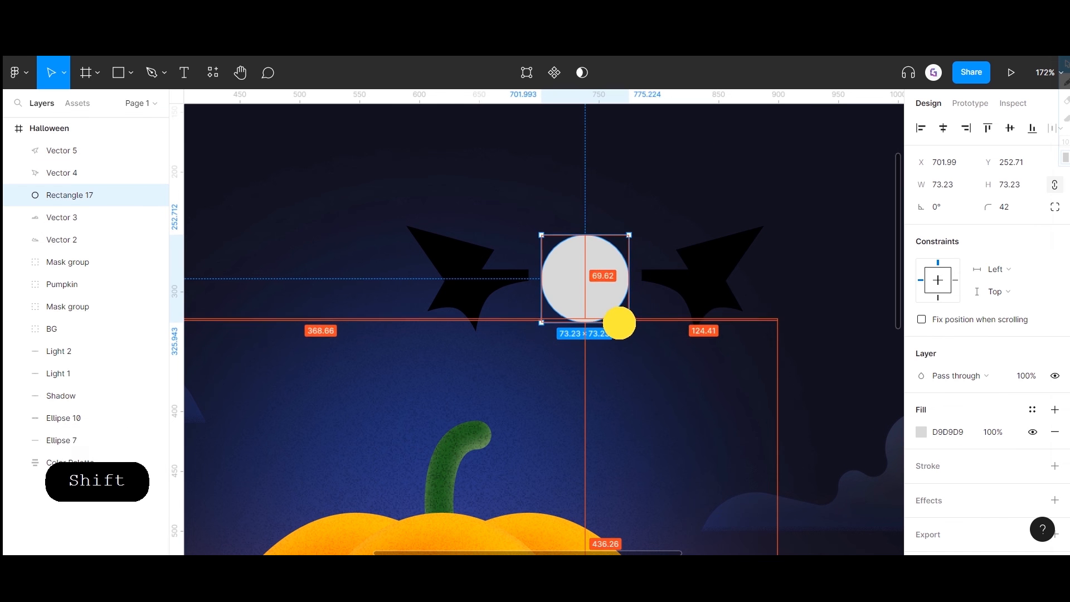
click(676, 279)
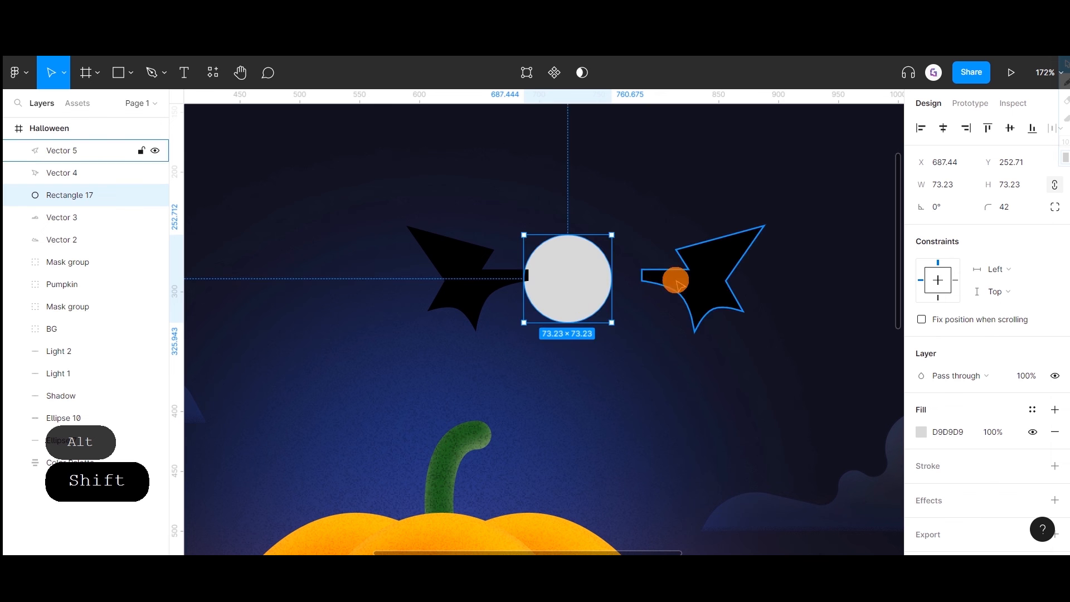
drag(678, 279, 656, 280)
click(591, 200)
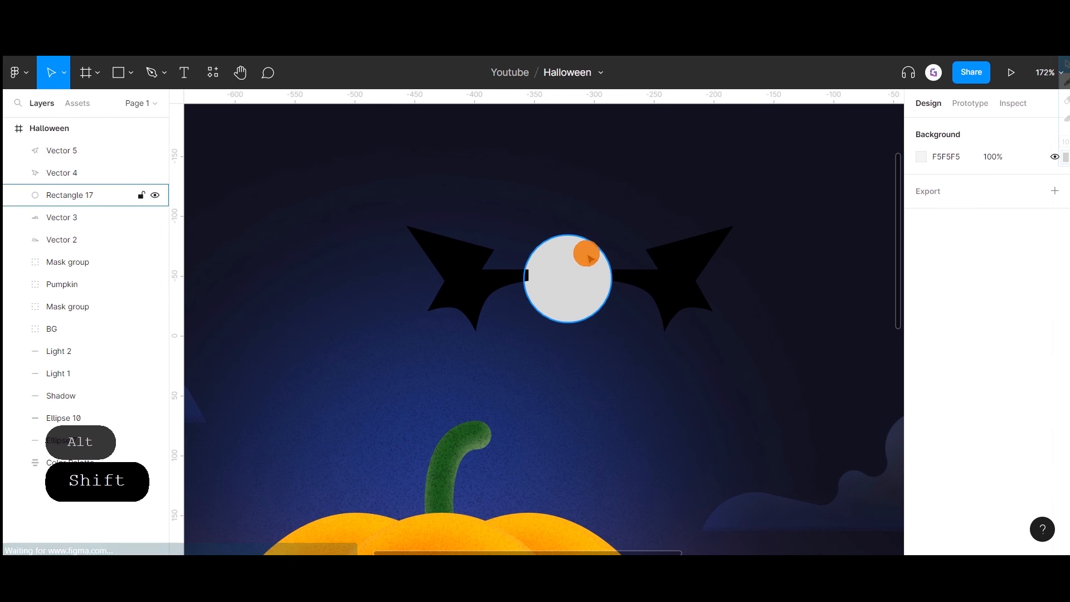
- Combine the body and both wings into a single bat shape with a Union
click(579, 255)
shift+click(475, 267)
shift+click(670, 279)
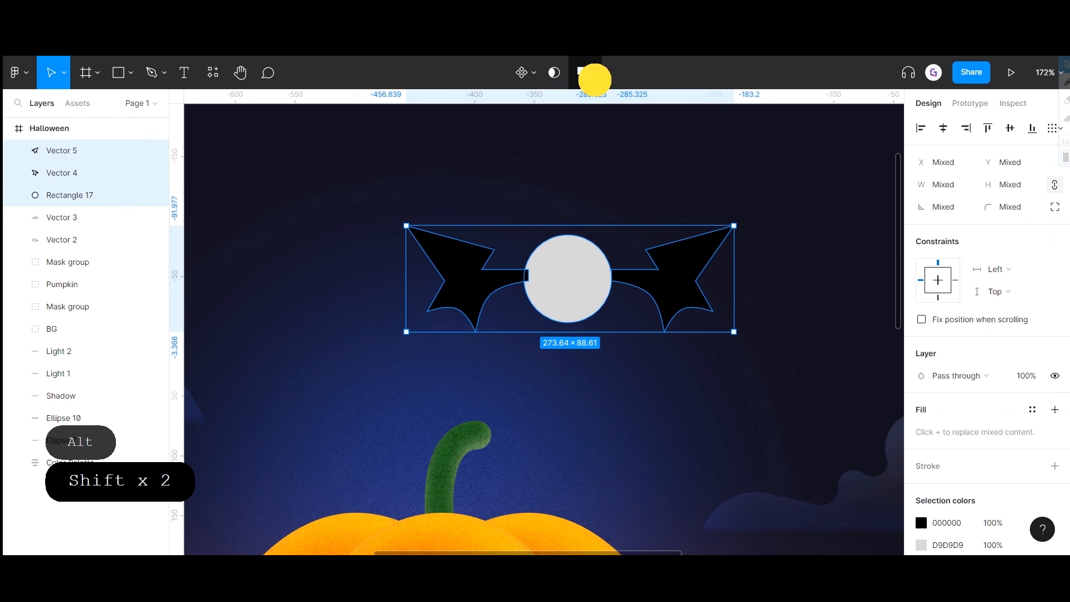
click(588, 73)
click(595, 107)
- Fill the bat with the palette's dark purple, 432D68
ctrl+scroll(616, 179, down, 5)
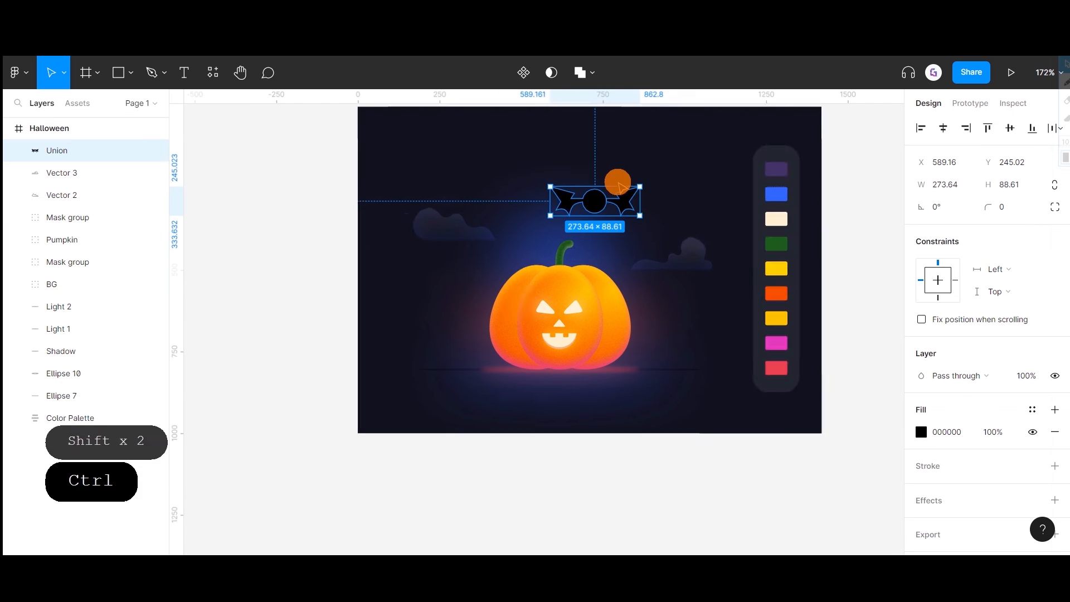
drag(615, 179, 508, 239)
click(922, 432)
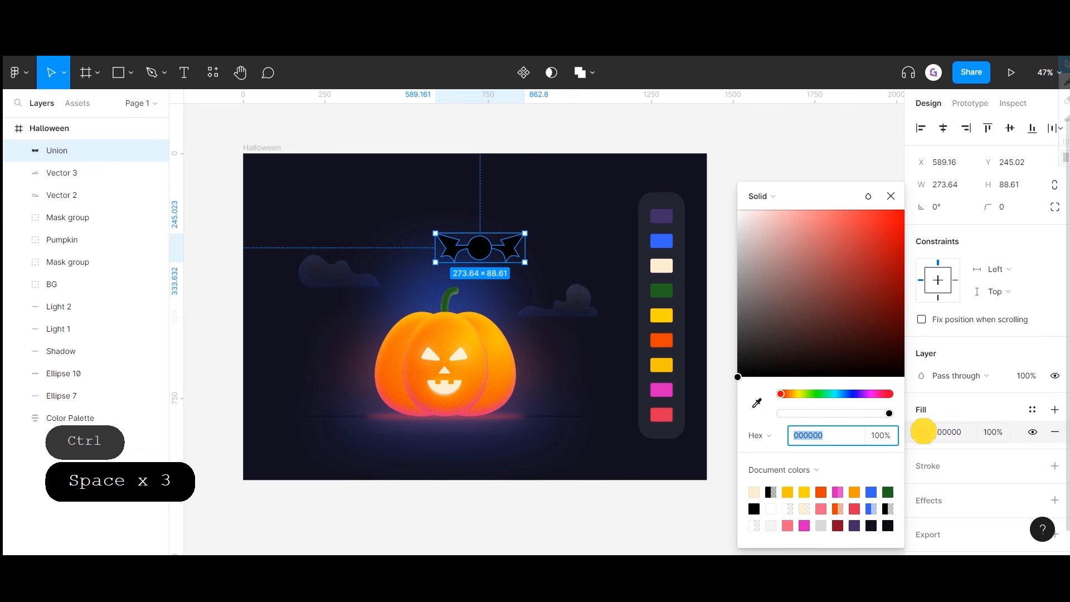
click(756, 402)
click(661, 216)
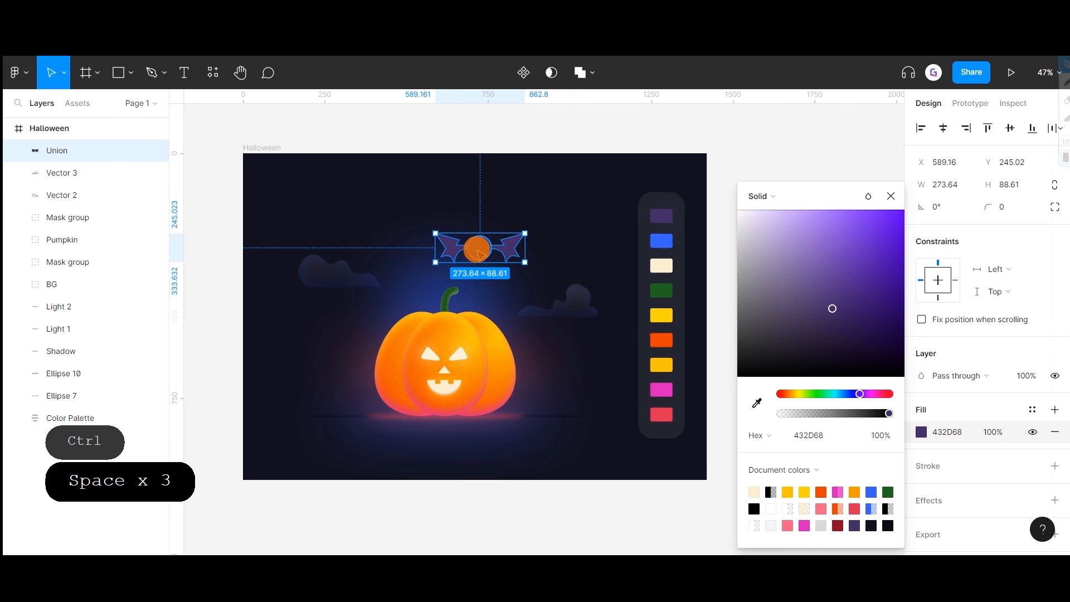
- Add a linear gradient fill over the bat's purple and sample the cream of the pumpkin's right eye for its first stop
ctrl+scroll(475, 247, up, 4)
ctrl+scroll(469, 249, up, 4)
click(528, 162)
ctrl+scroll(528, 162, down, 3)
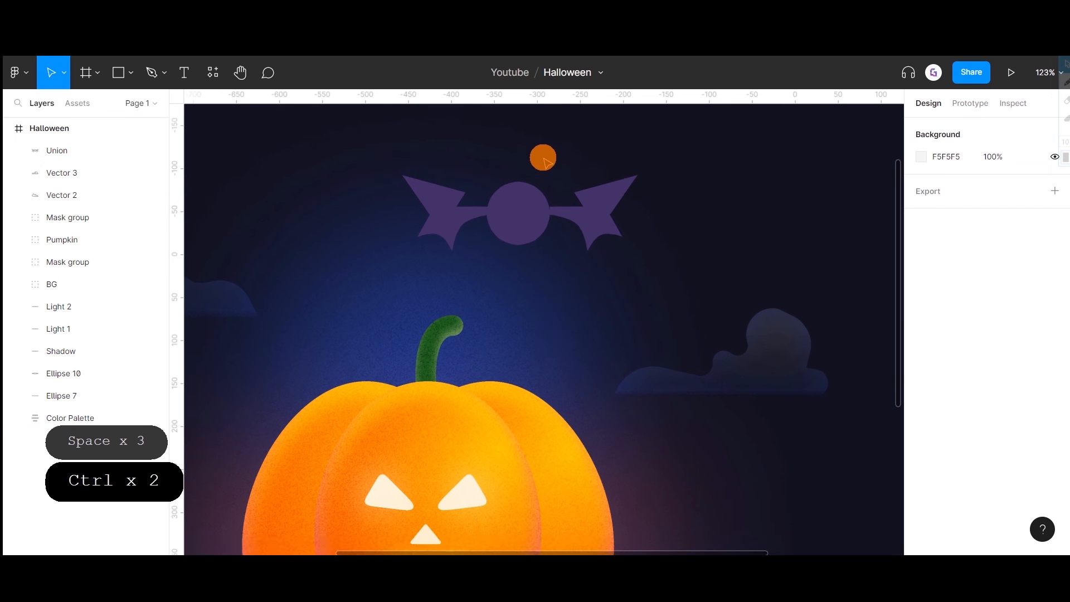
drag(518, 221, 533, 235)
click(533, 234)
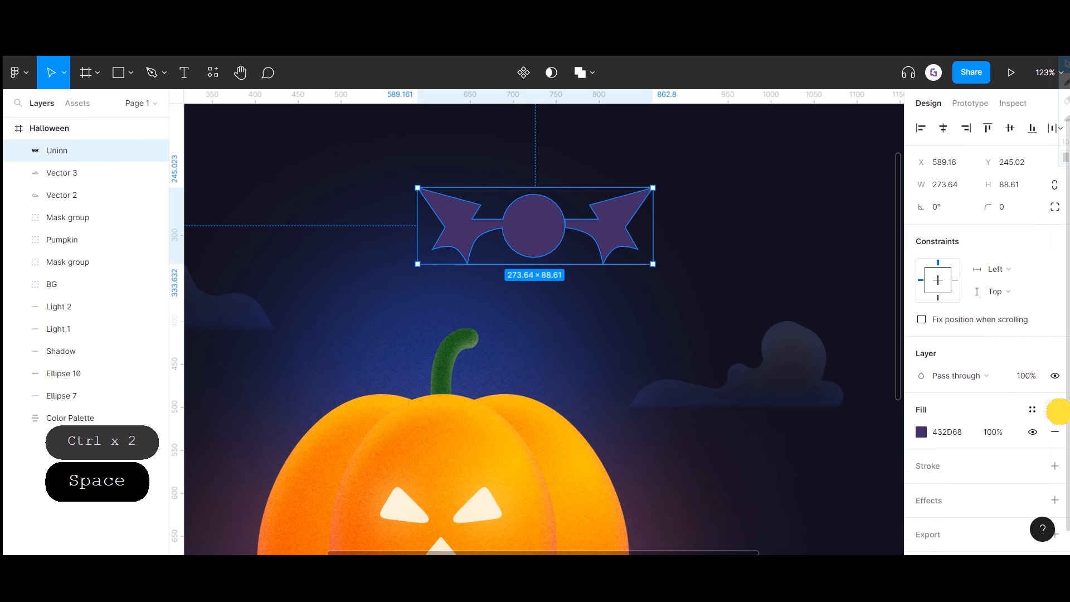
click(1055, 410)
click(921, 432)
click(758, 195)
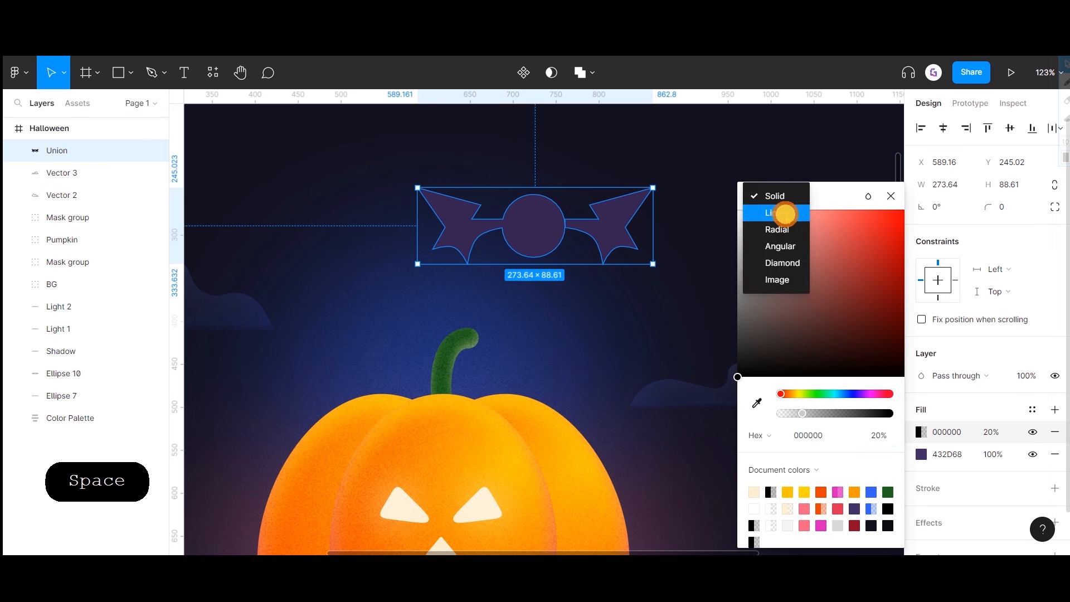
click(782, 210)
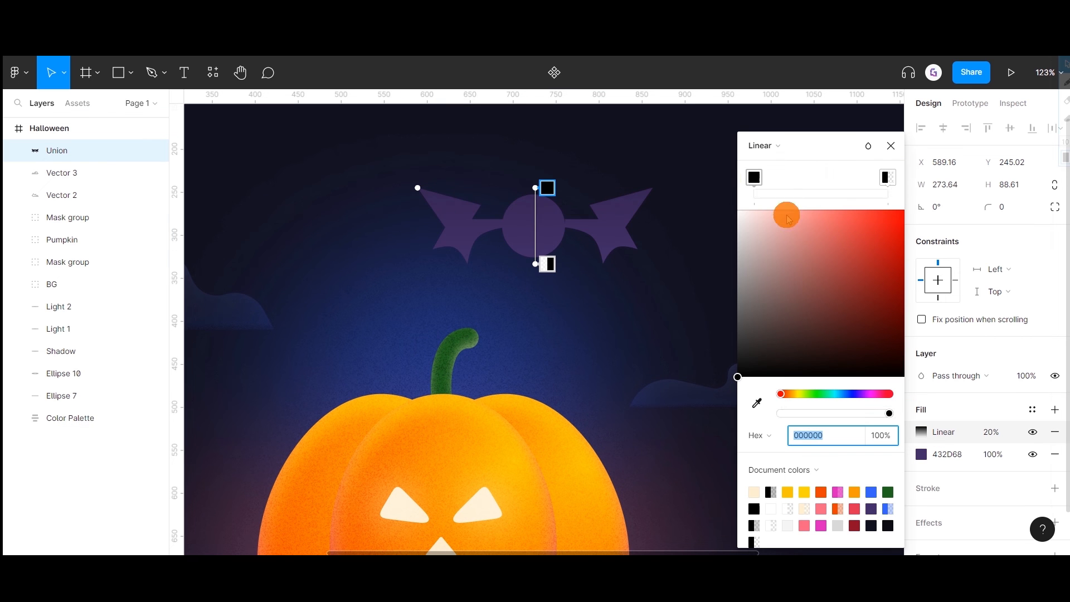
click(756, 406)
click(461, 515)
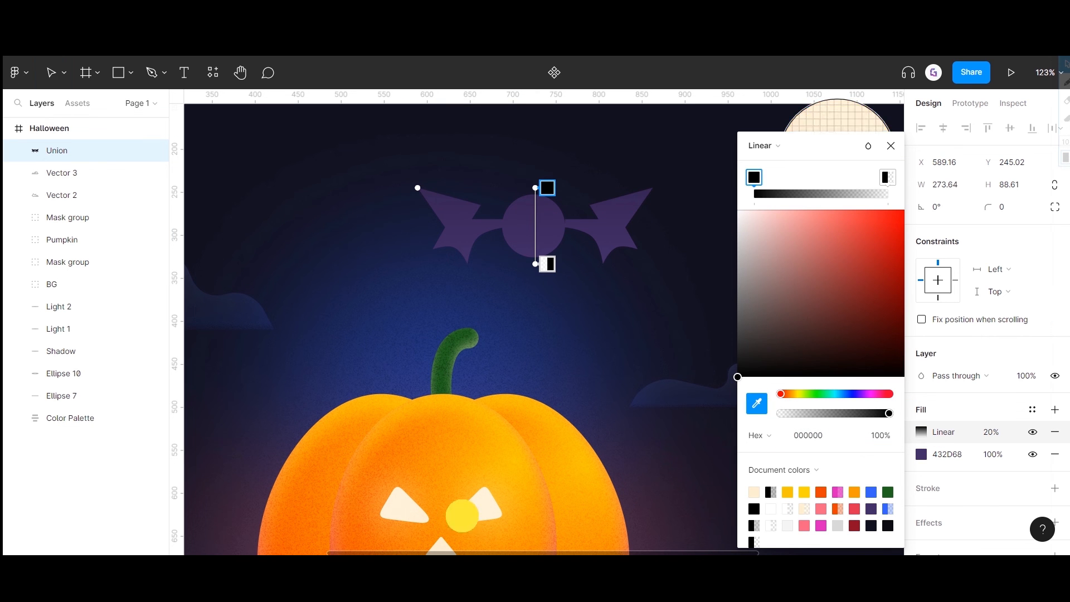
- Give the second stop of the bat's gradient the cream of the pumpkin's right eye and fade that stop to 0% opacity
click(894, 177)
click(756, 403)
click(480, 508)
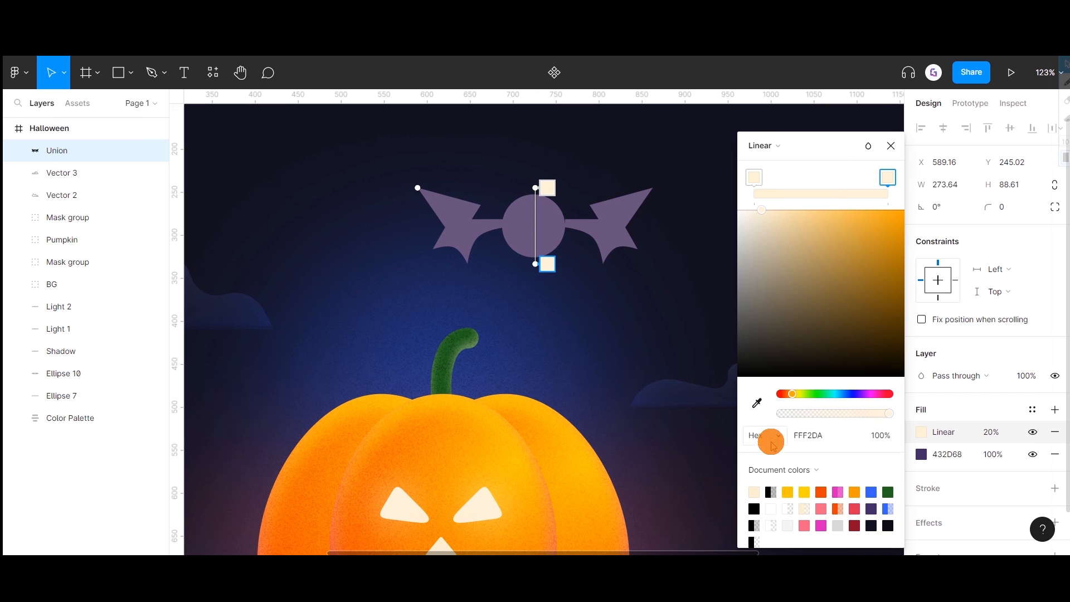
drag(890, 418, 718, 423)
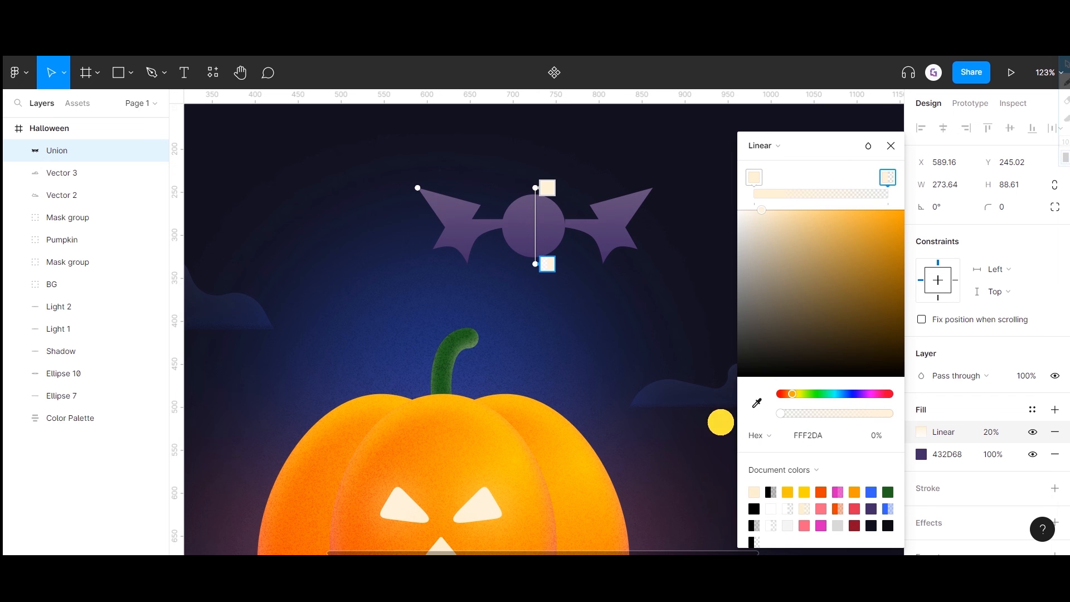
- Set the opacity of the bat's linear gradient fill to 30%
click(888, 147)
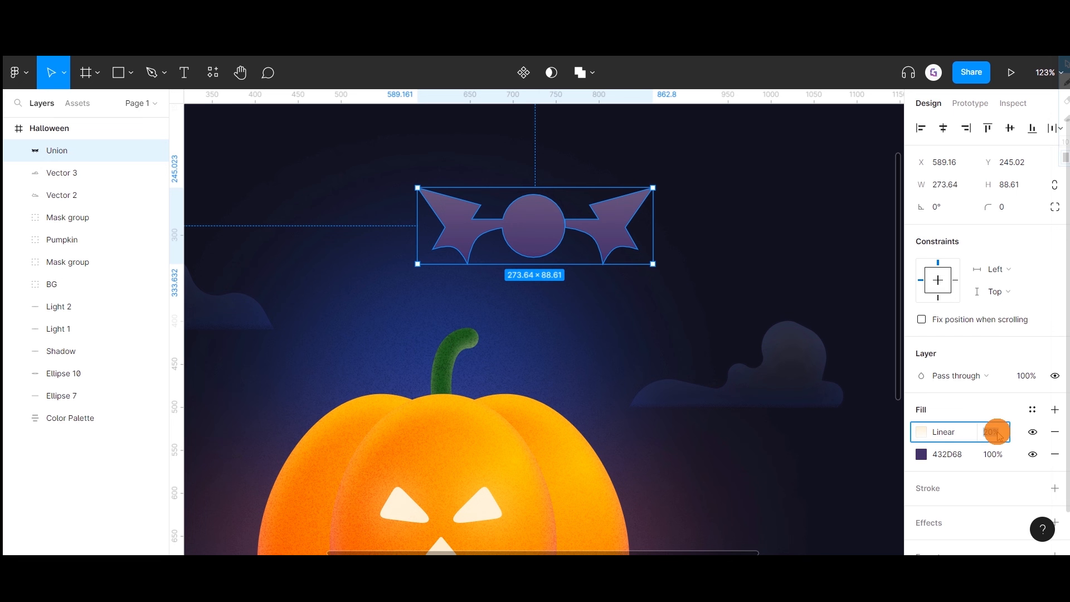
text(30)
key(Return)
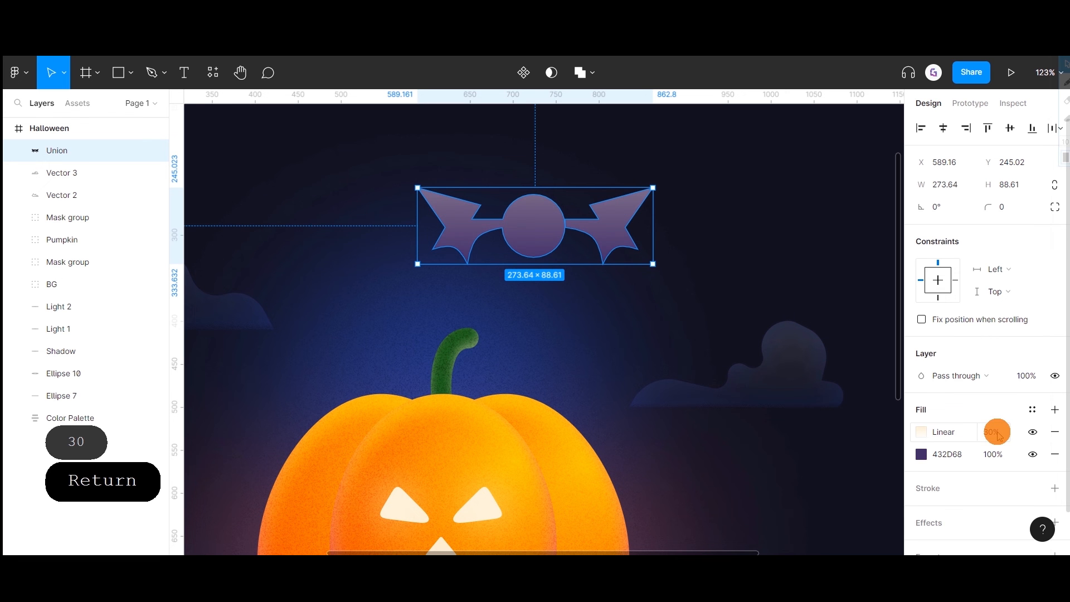
- Add an inner shadow to the bat with a Y offset of -4 and a blur of 6
scroll(986, 452, down, 1)
click(1054, 472)
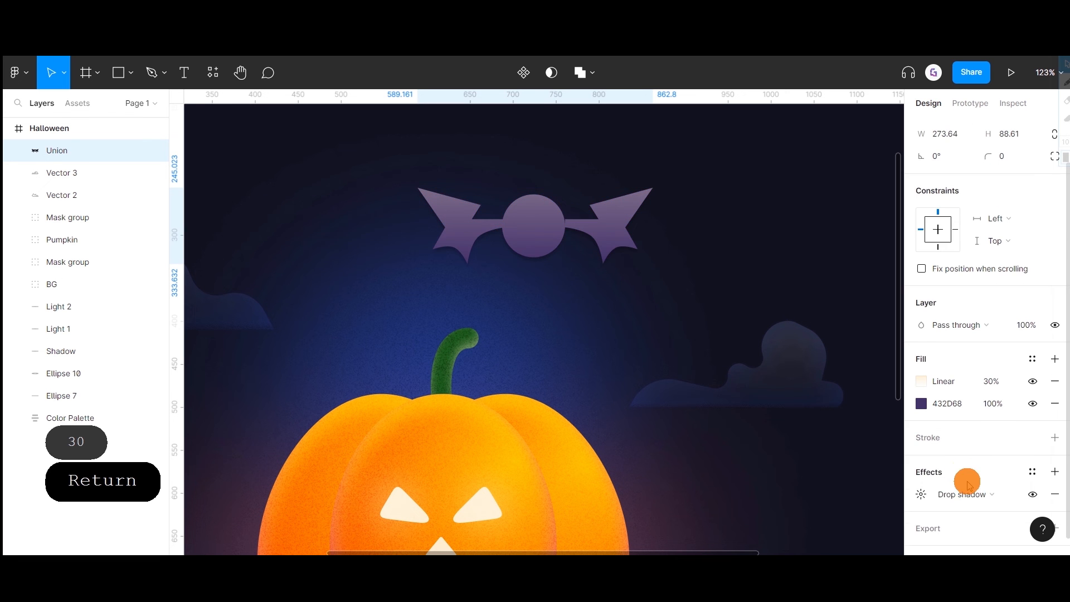
click(972, 494)
click(979, 477)
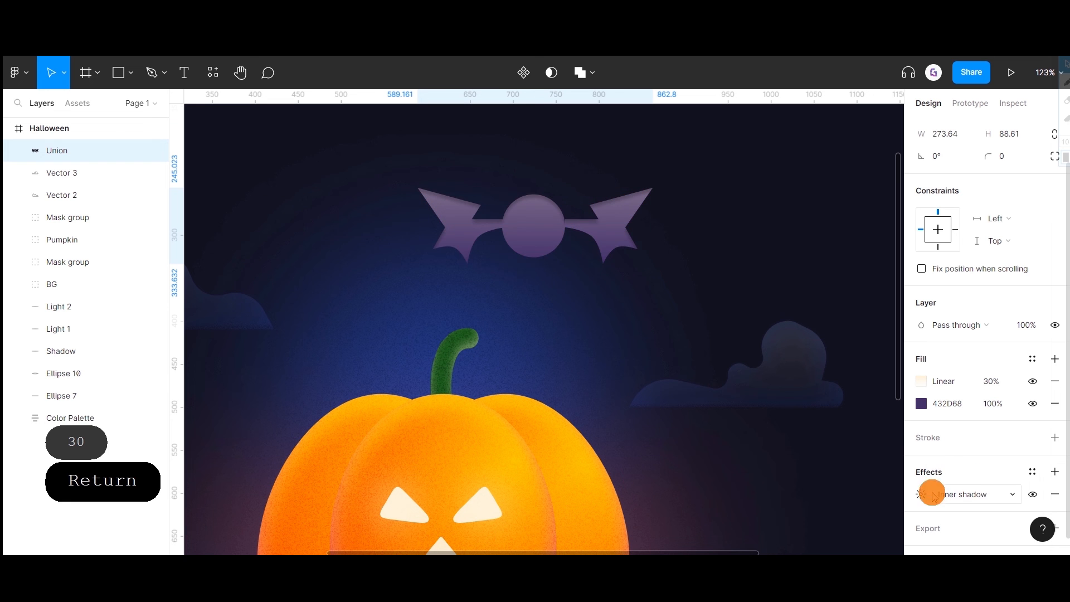
click(920, 494)
click(770, 511)
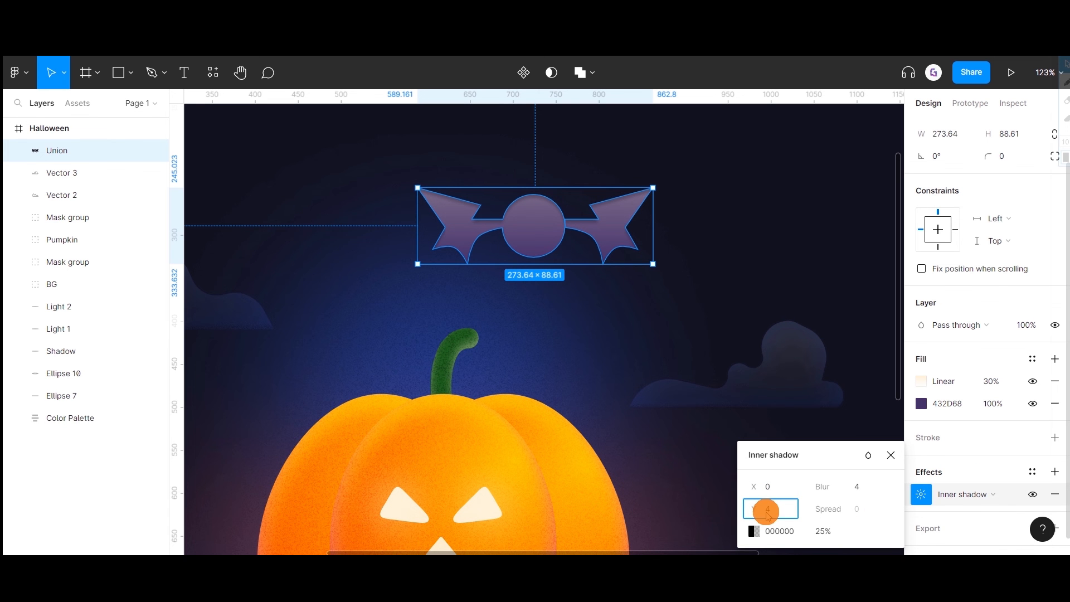
text(-)
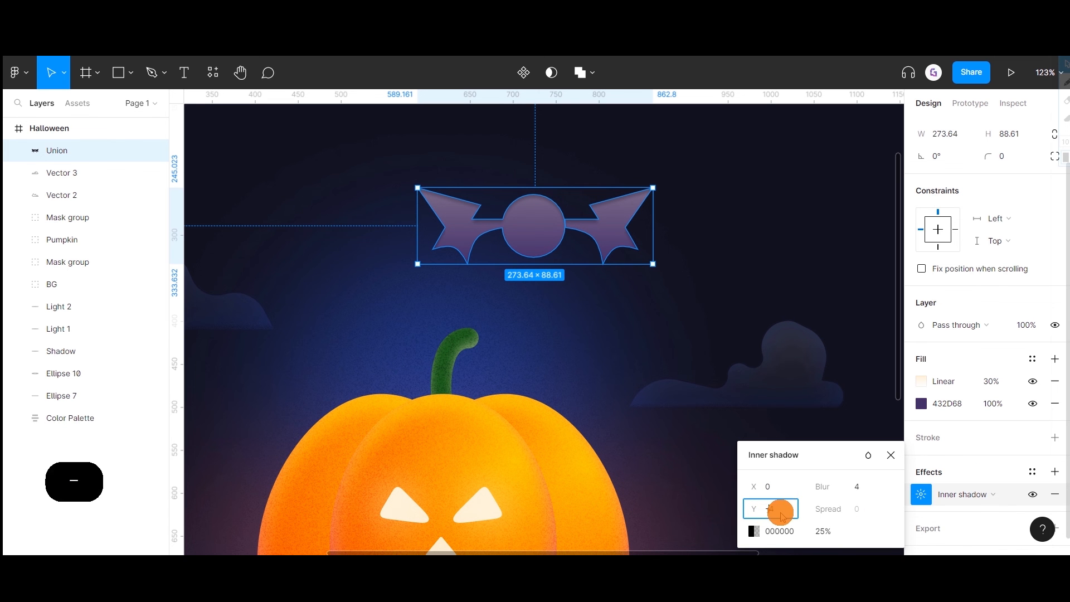
click(866, 492)
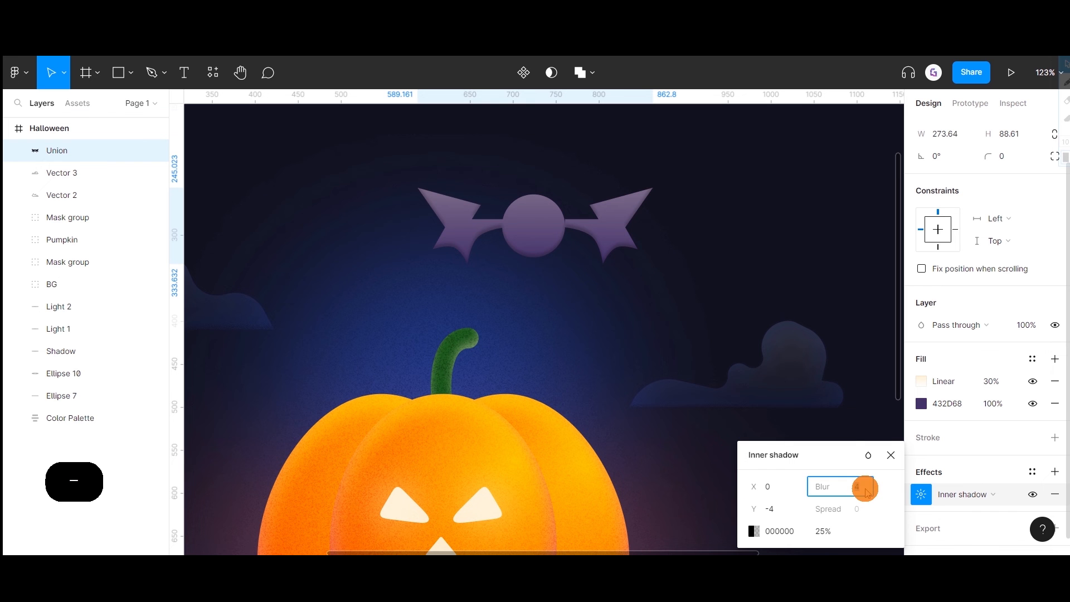
text(6)
- Sample the cream FFF0D3 from the pumpkin's right eye as the inner shadow color and set its opacity to 30%
click(834, 529)
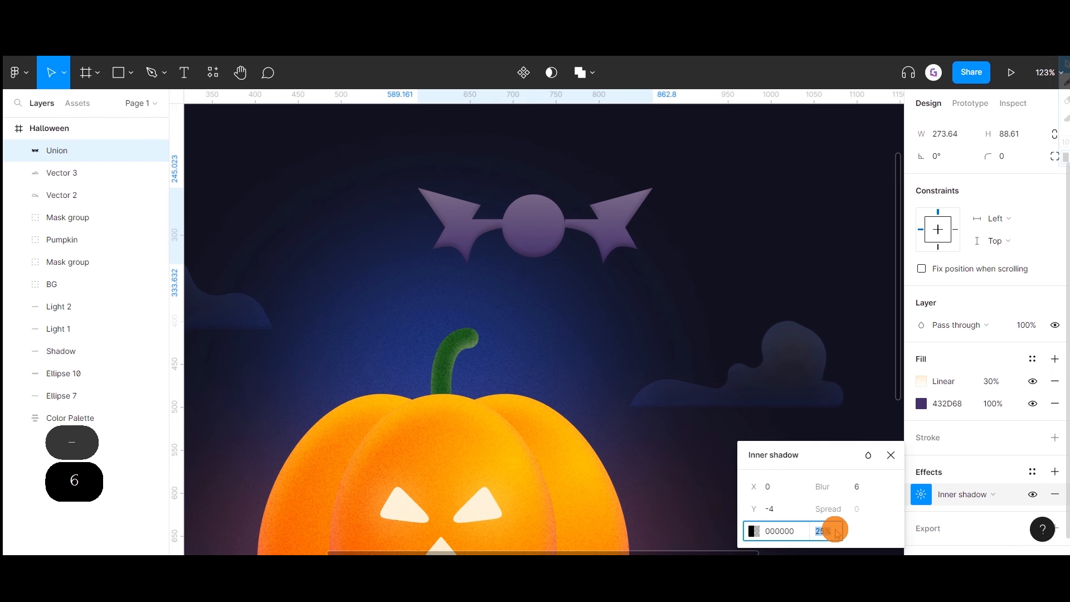
click(749, 530)
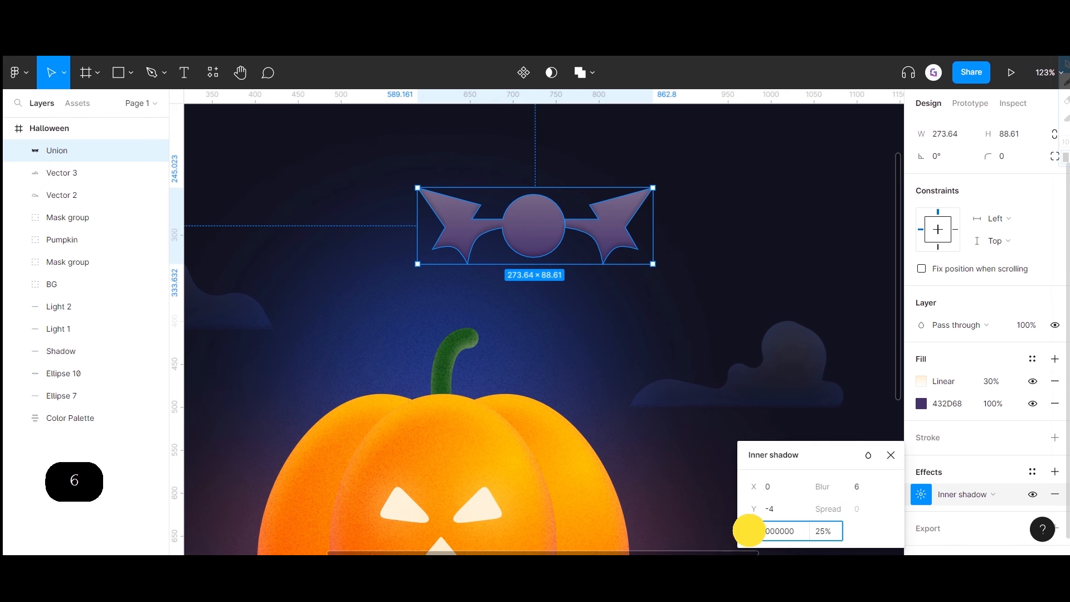
click(589, 402)
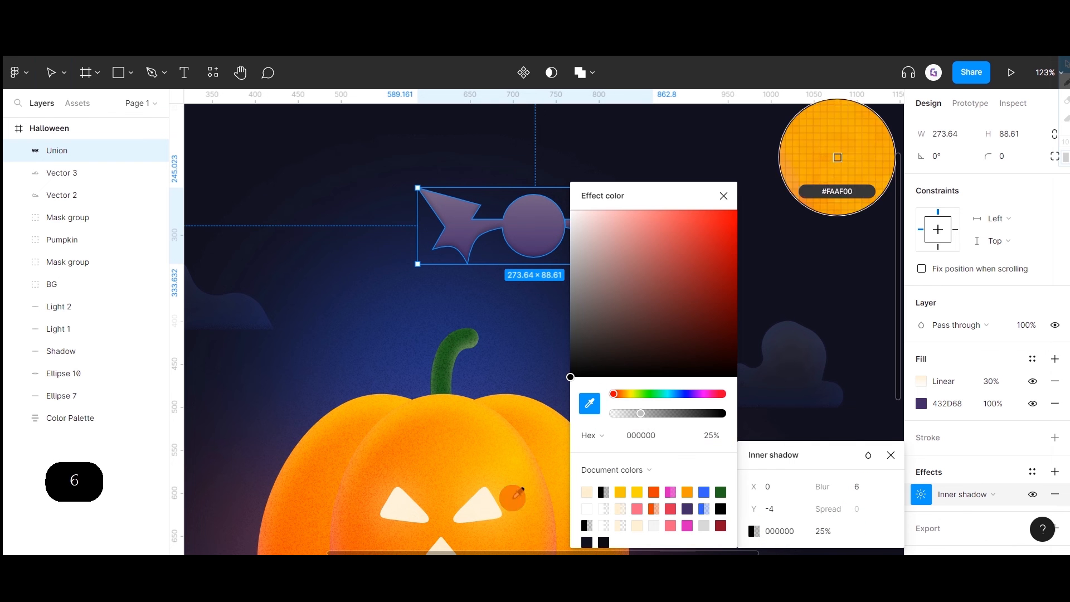
click(465, 512)
click(724, 197)
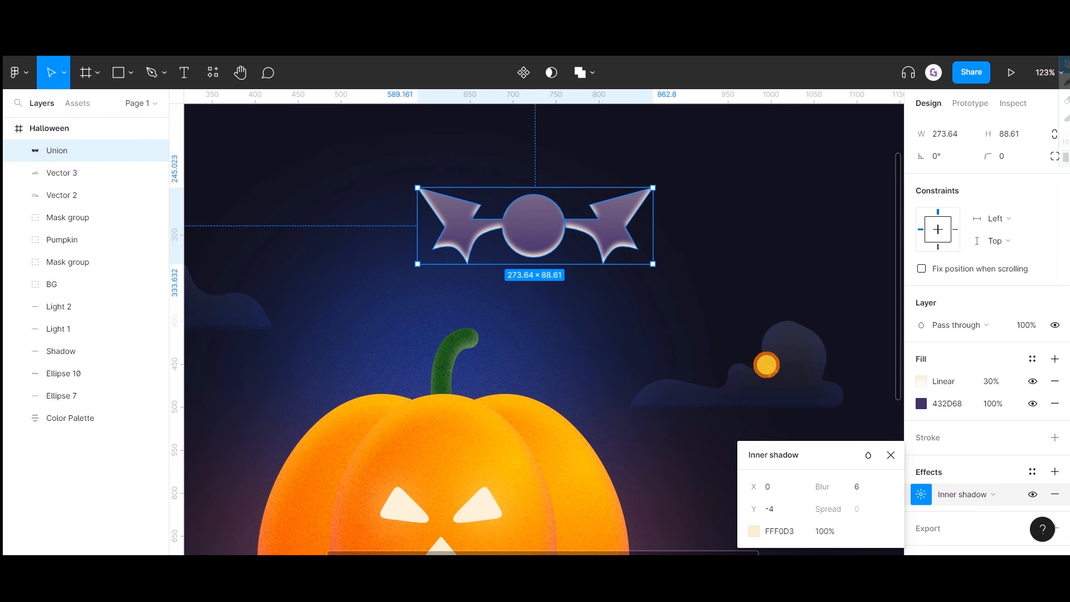
text(30)
key(Return)
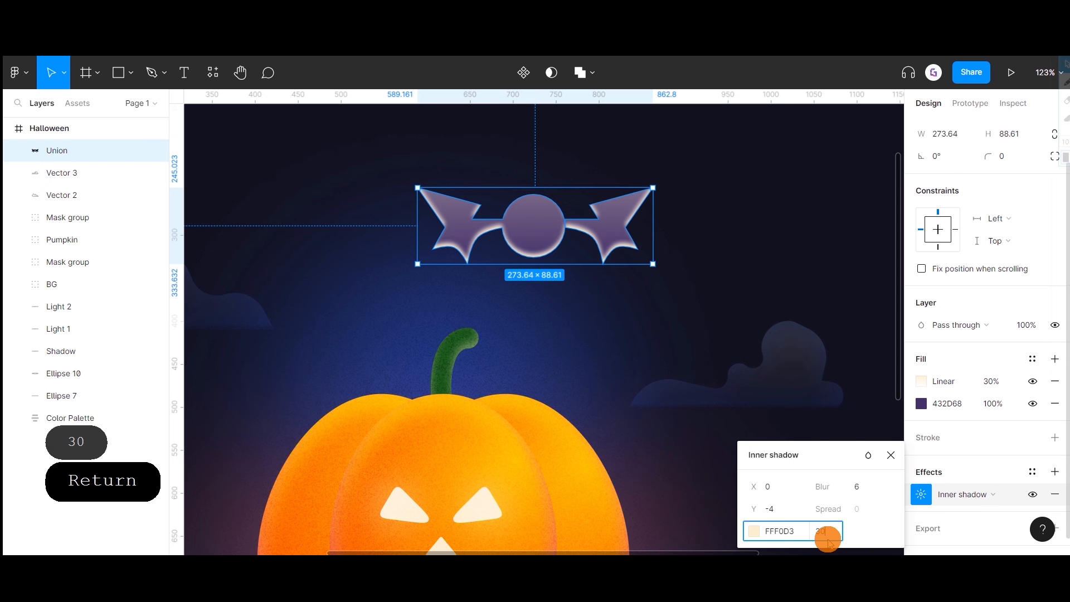
click(741, 267)
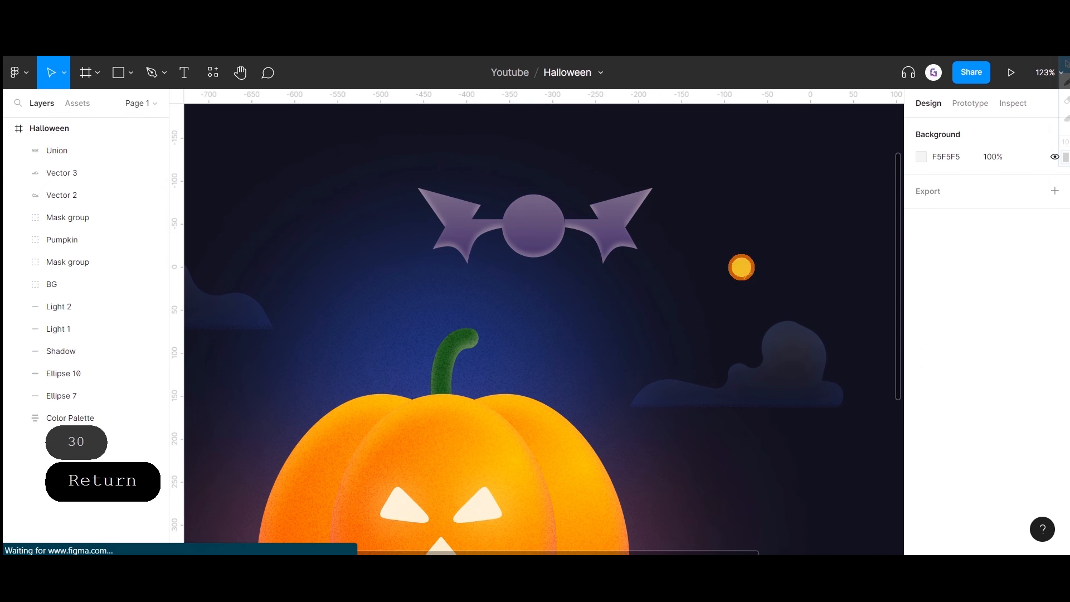
double_click(472, 512)
ctrl+right_click(472, 511)
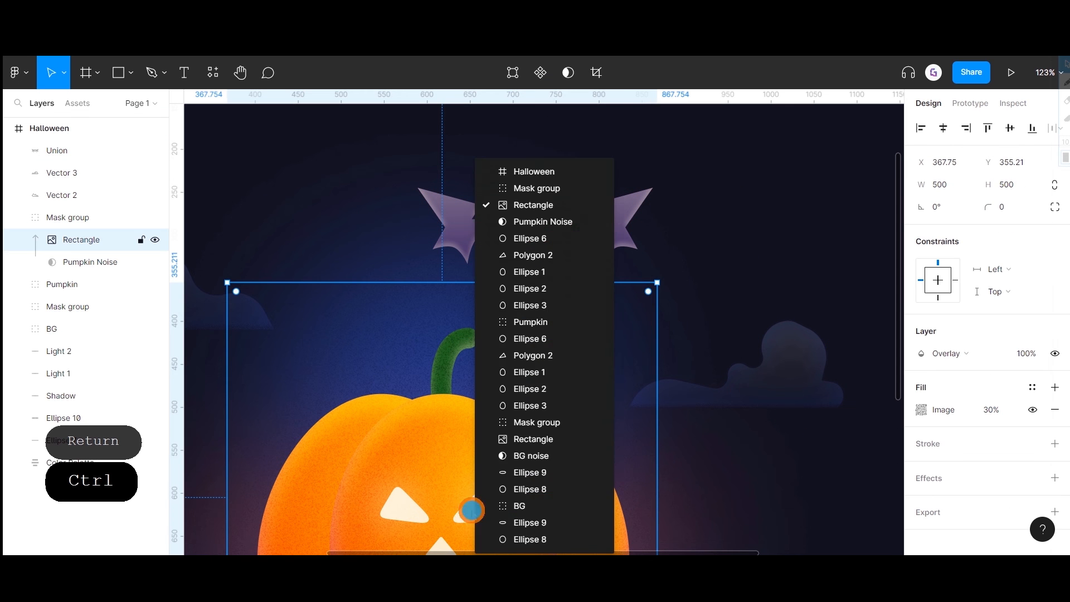
click(444, 422)
scroll(444, 423, down, 2)
click(674, 378)
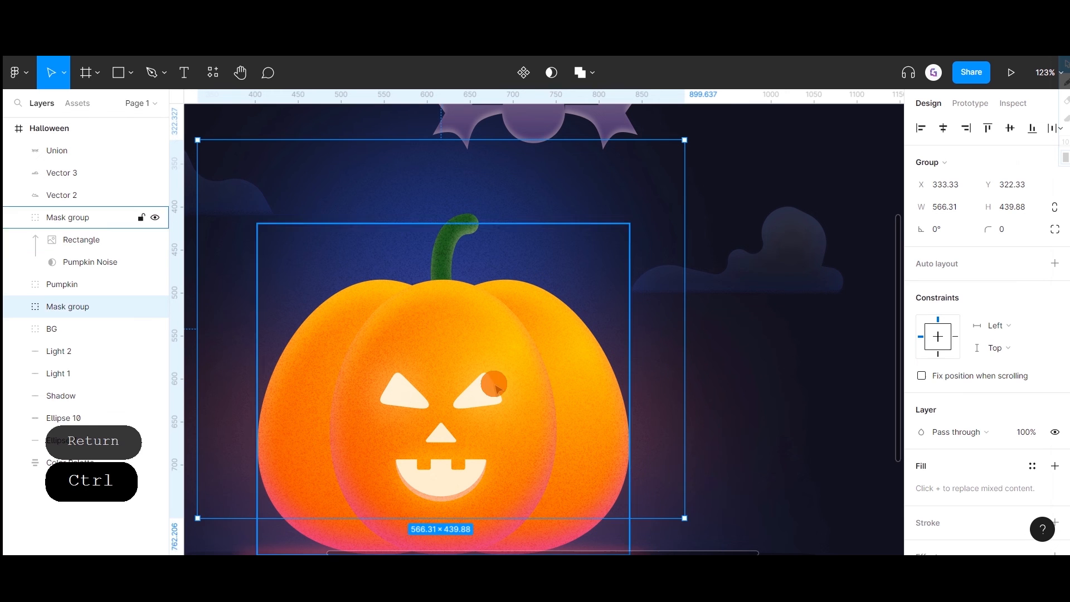
scroll(489, 395, up, 1)
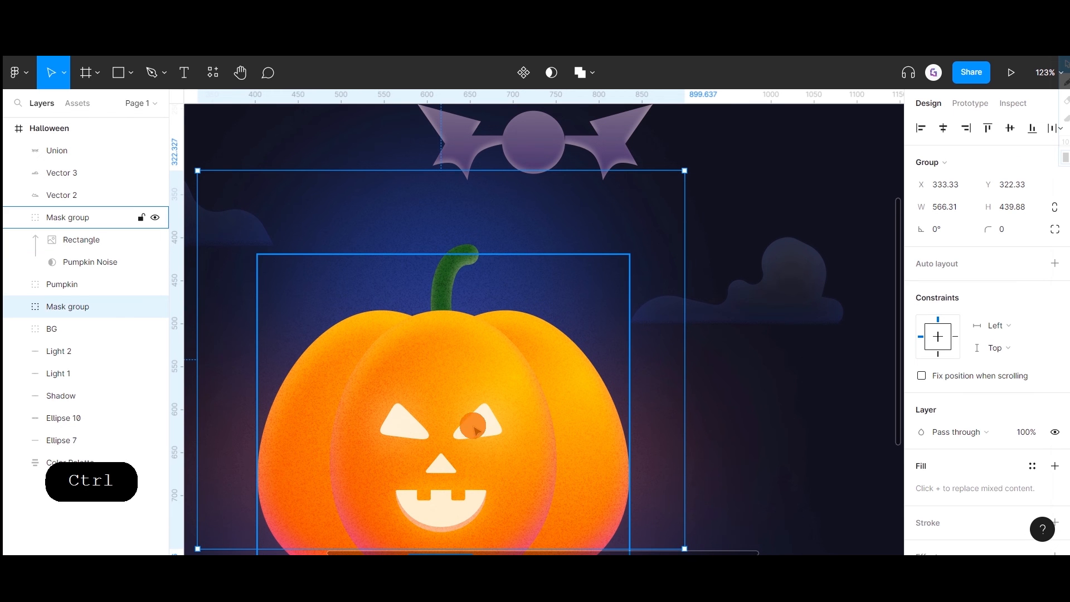
key(Escape)
- Copy the pumpkin's right eye, Polygon 2, and paste the copy over the top of the bat's body
ctrl+right_click(476, 428)
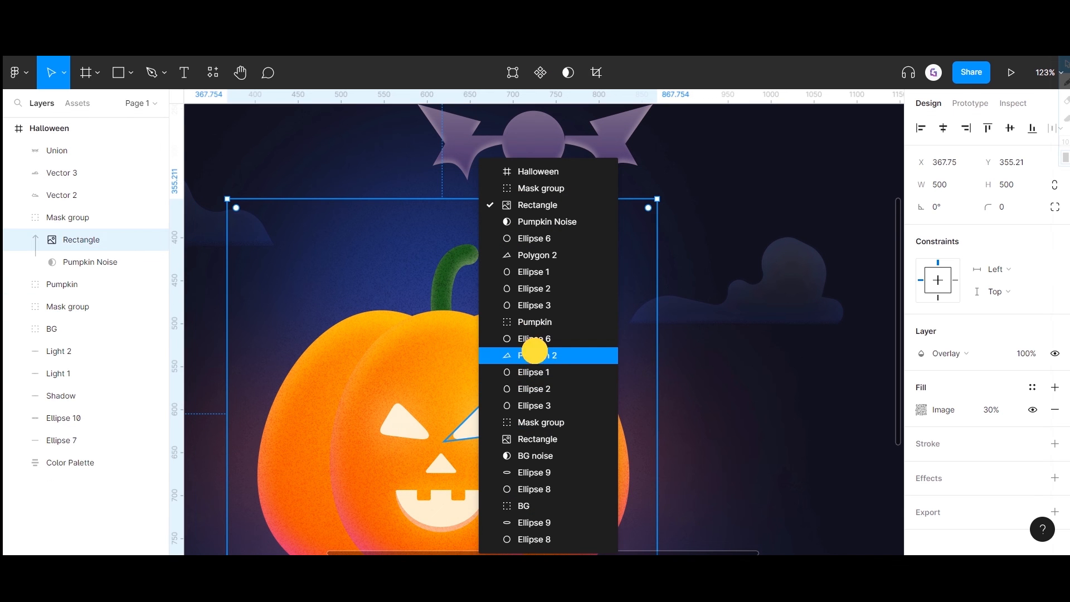
click(534, 354)
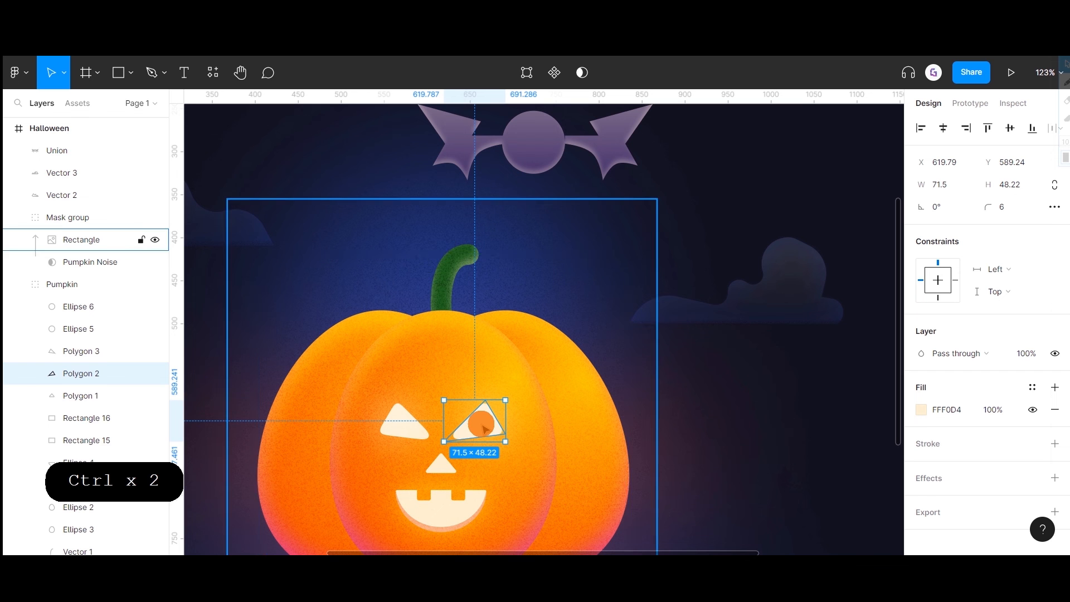
key(ctrl+c)
click(671, 220)
scroll(576, 255, up, 4)
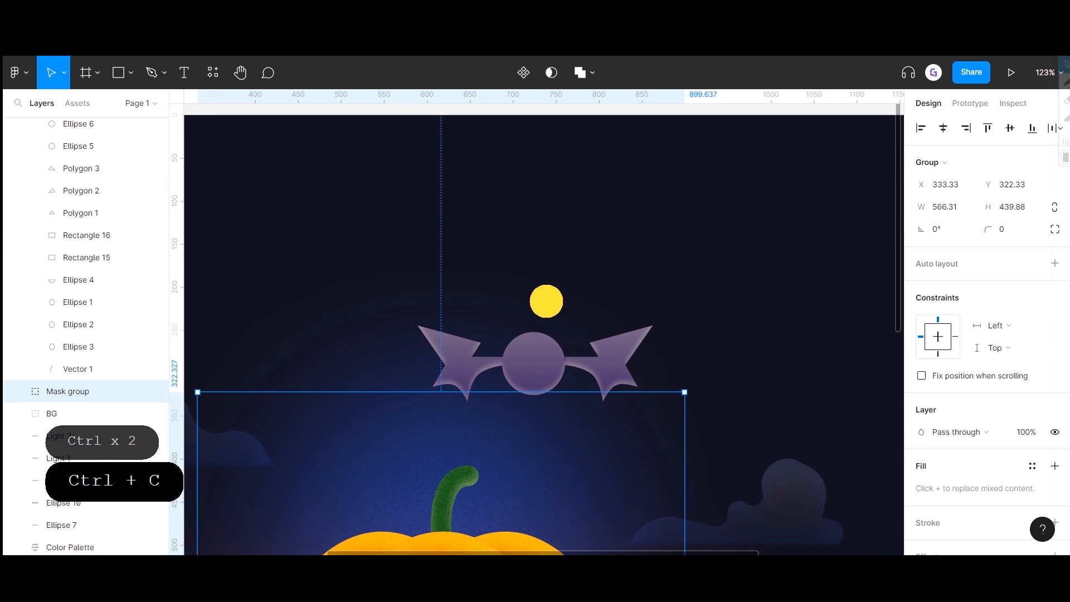
click(540, 303)
key(ctrl+v)
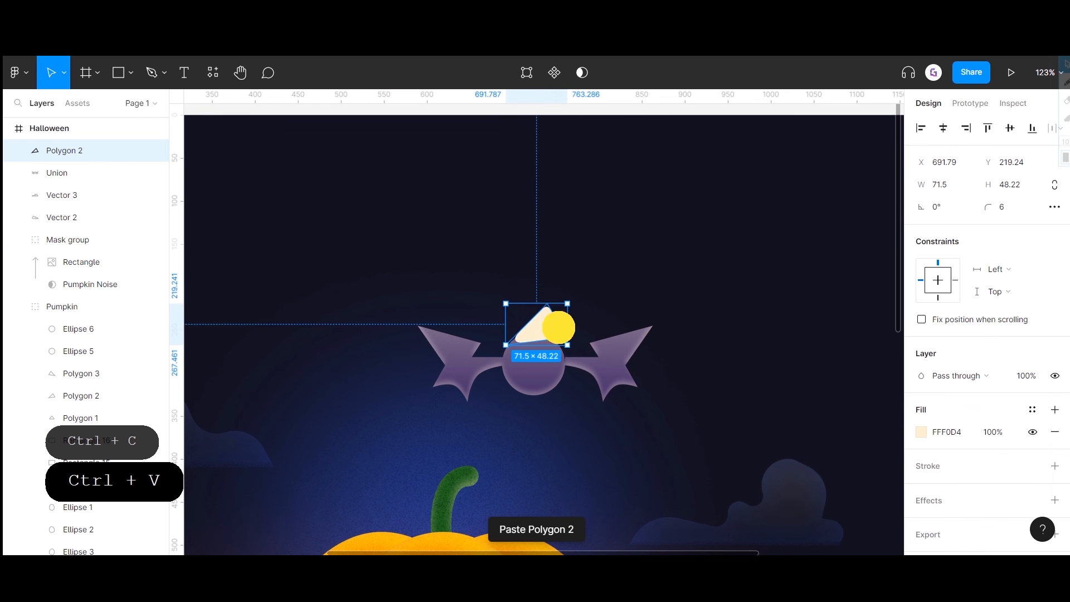
- Set the corner radius of the pasted eye to 8
ctrl+scroll(563, 334, up, 5)
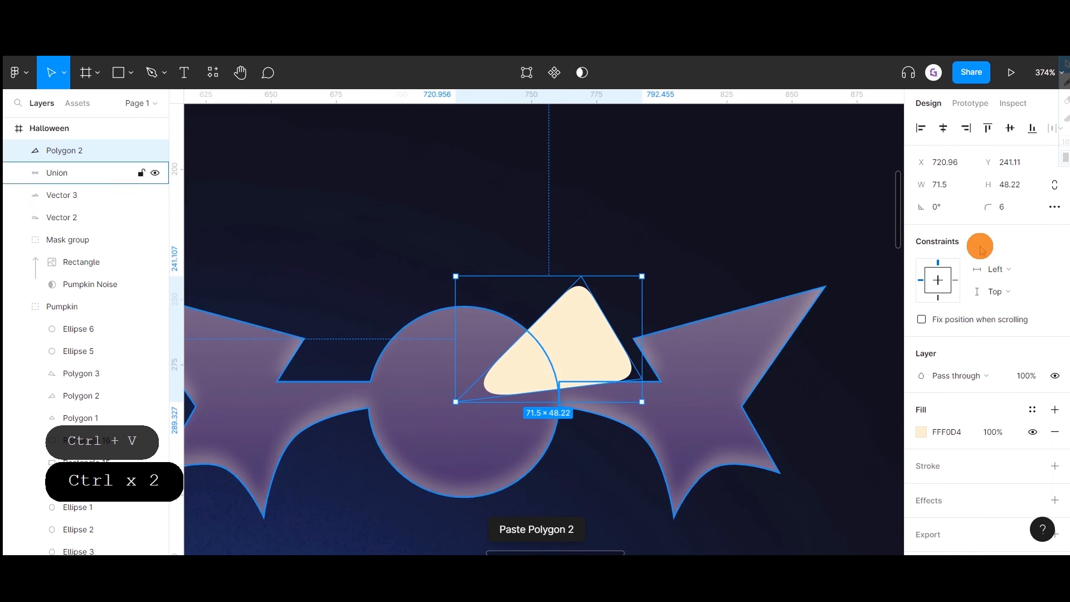
click(1009, 213)
text(8)
key(Return)
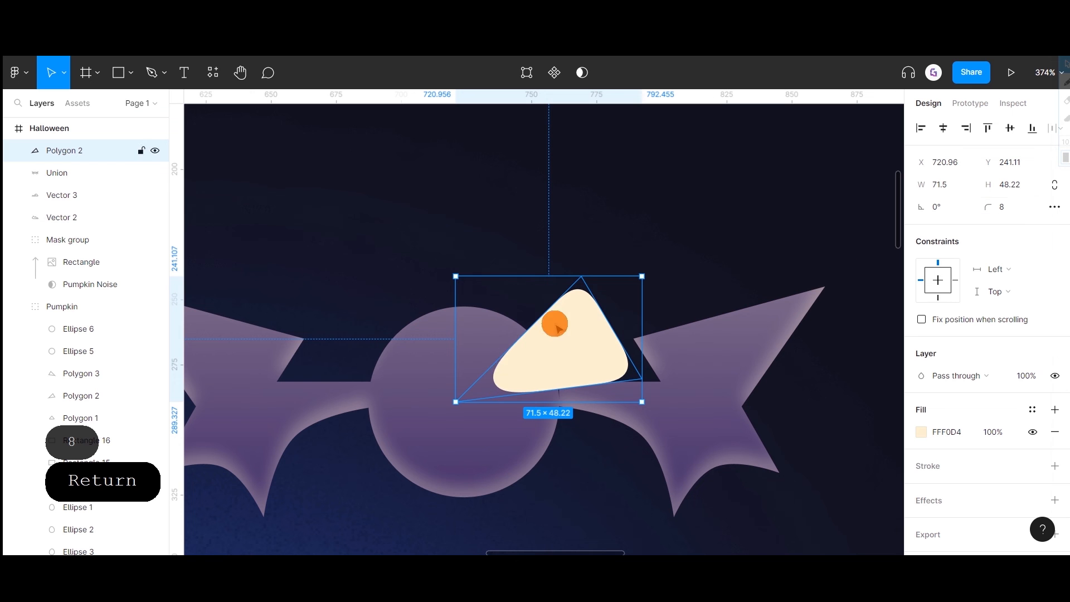
- Duplicate the eye toward the left side of the bat's body and flip the copy horizontally as the second eye
drag(575, 365, 429, 360)
right_click(414, 361)
click(471, 523)
key(ctrl+z)
- Scale both eyes together to about 56 × 21.5 and center them on the bat's round body
shift+click(598, 384)
key(k)
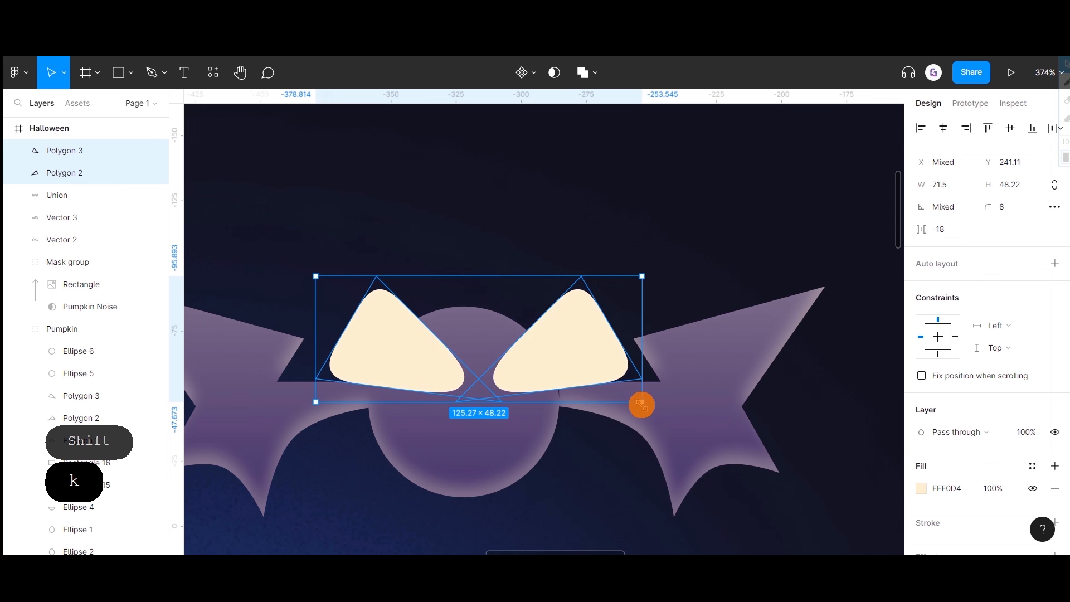
drag(641, 402, 536, 406)
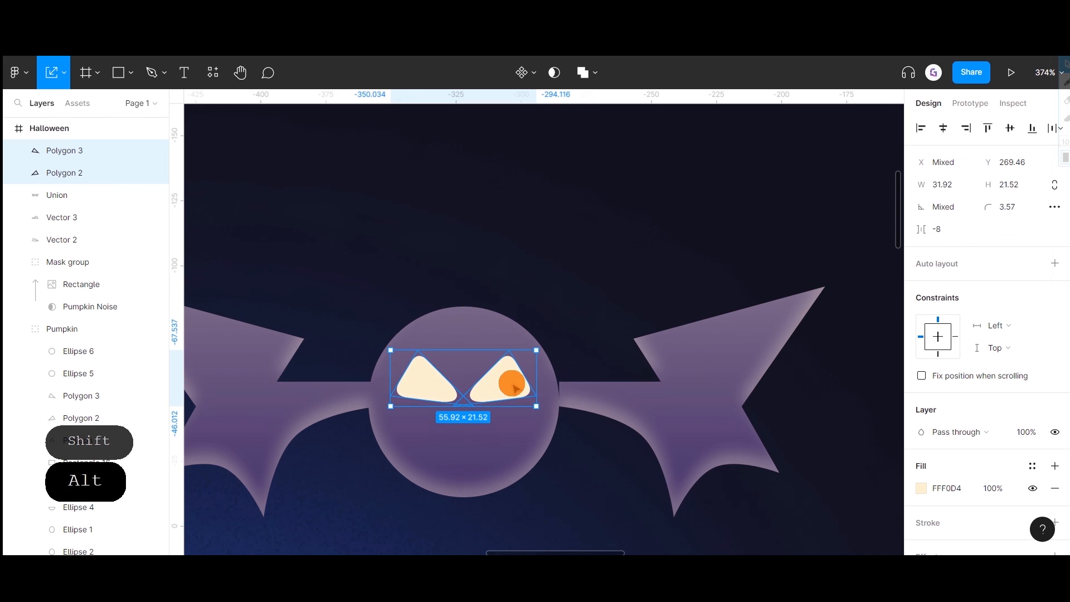
- Group the two eyes with the bat shape
scroll(514, 386, down, 4)
shift+click(583, 391)
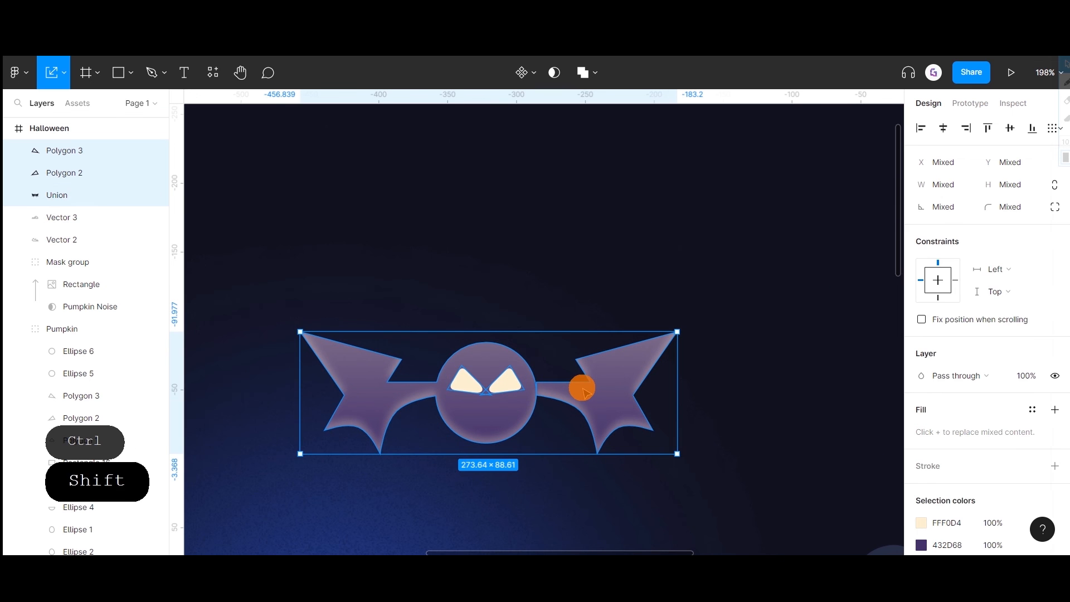
key(ctrl+g)
- Move the bat group to the upper right of the pumpkin and rotate it to 30°
scroll(580, 401, down, 5)
drag(549, 413, 516, 314)
drag(591, 297, 569, 270)
drag(529, 322, 537, 322)
scroll(535, 312, down, 5)
scroll(592, 283, up, 4)
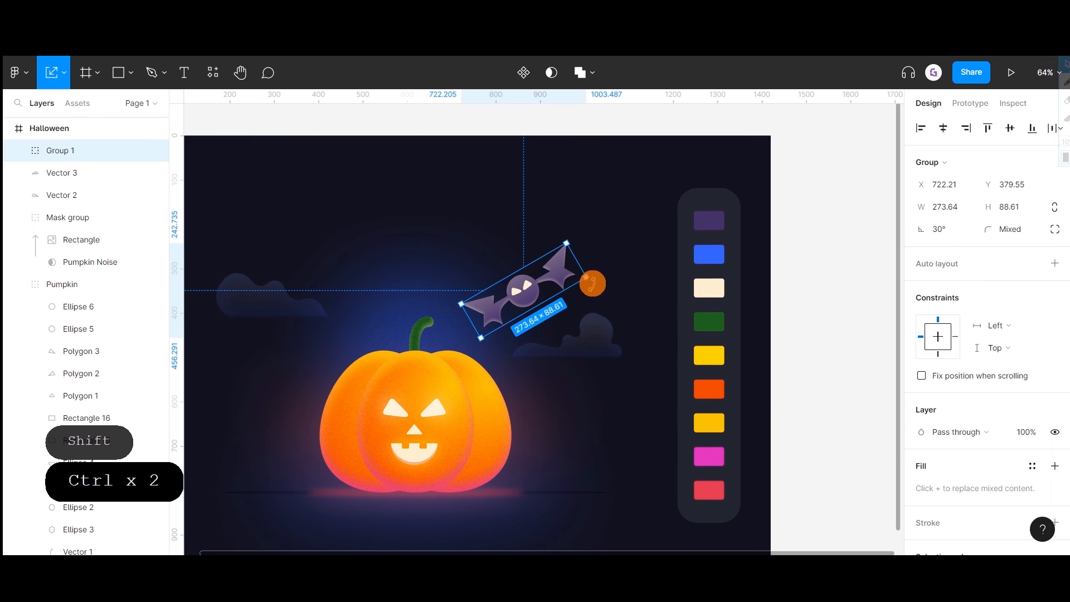
- Scale the bat to about 178 × 58 and place a smaller mirrored copy, about 110 × 35, to the left of the pumpkin
key(k)
drag(587, 279, 298, 382)
drag(508, 291, 513, 287)
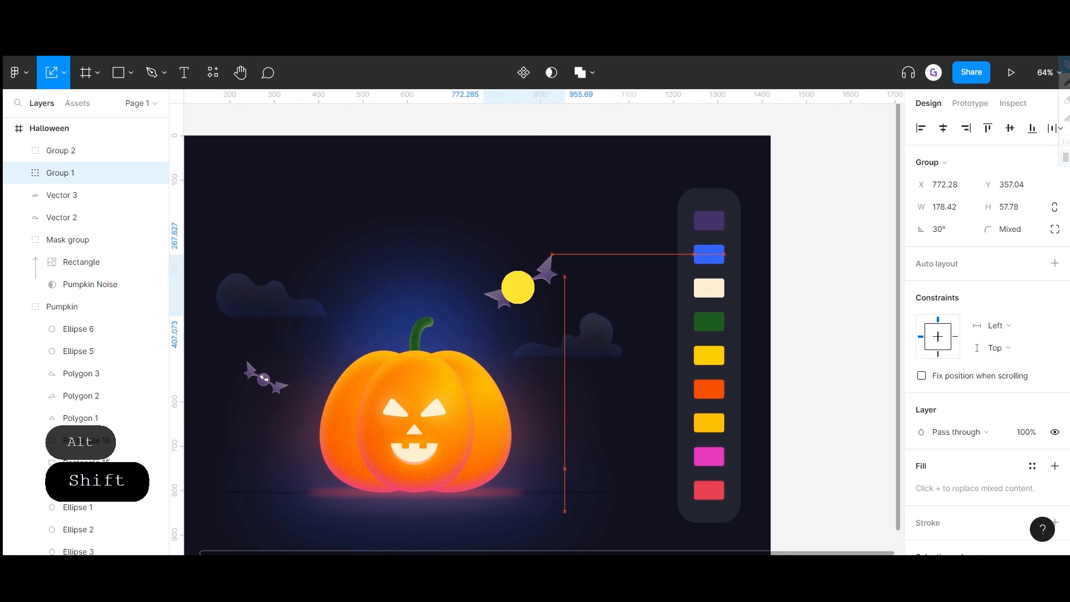
click(505, 229)
- Nudge the small bat slightly upward, keeping it below the left cloud
scroll(504, 229, down, 3)
drag(501, 227, 528, 282)
scroll(527, 282, up, 1)
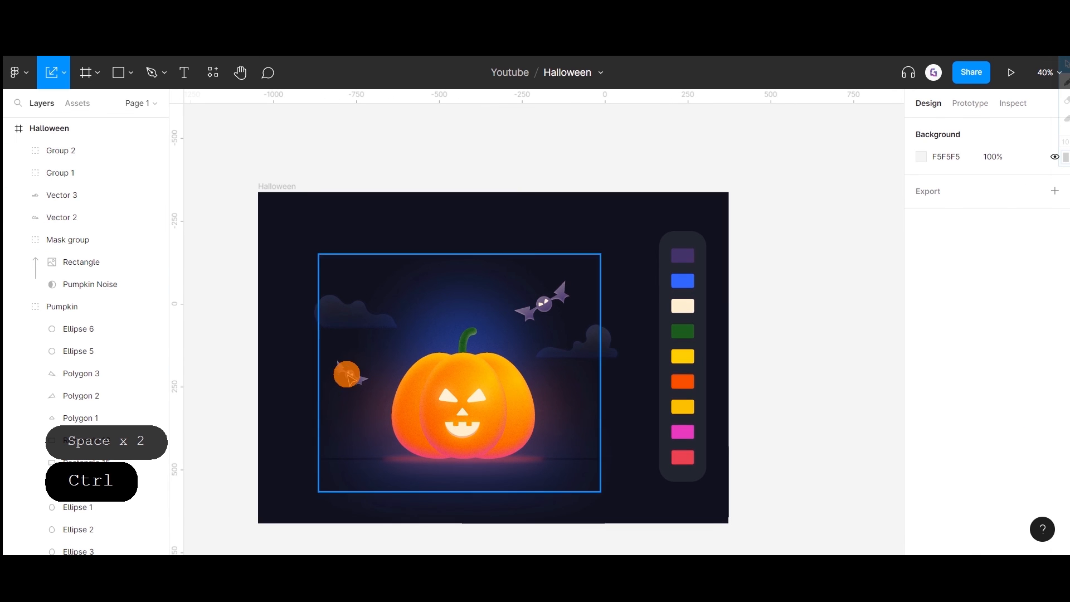
drag(344, 376, 346, 369)
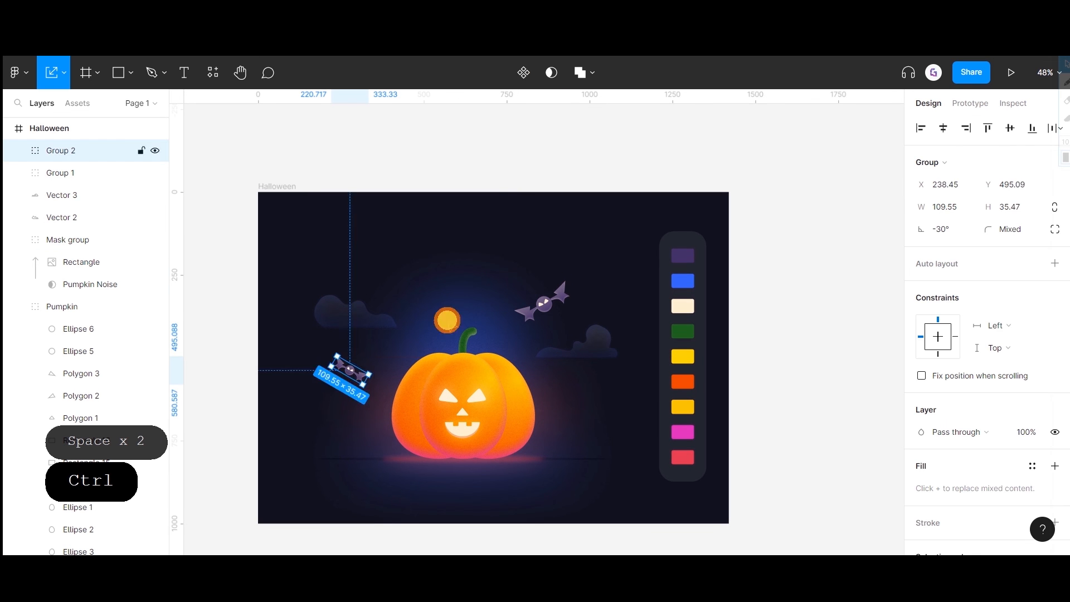
click(490, 177)
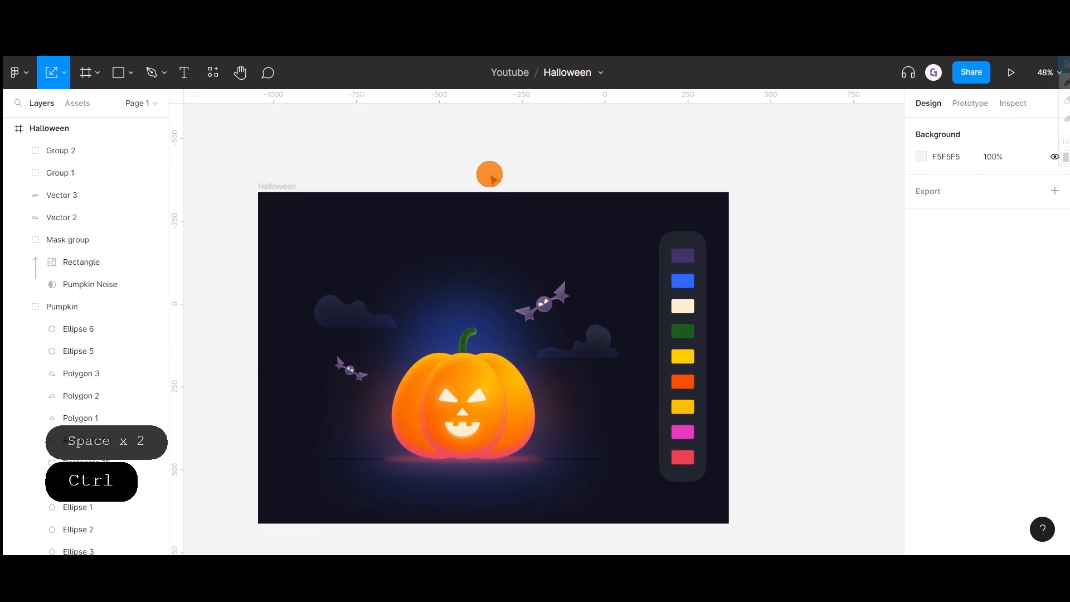
- Draw an open eight-point pen path from the lower left, across the pumpkin's mouth and past the right cloud, ending above the frame
key(v)
click(164, 72)
click(146, 105)
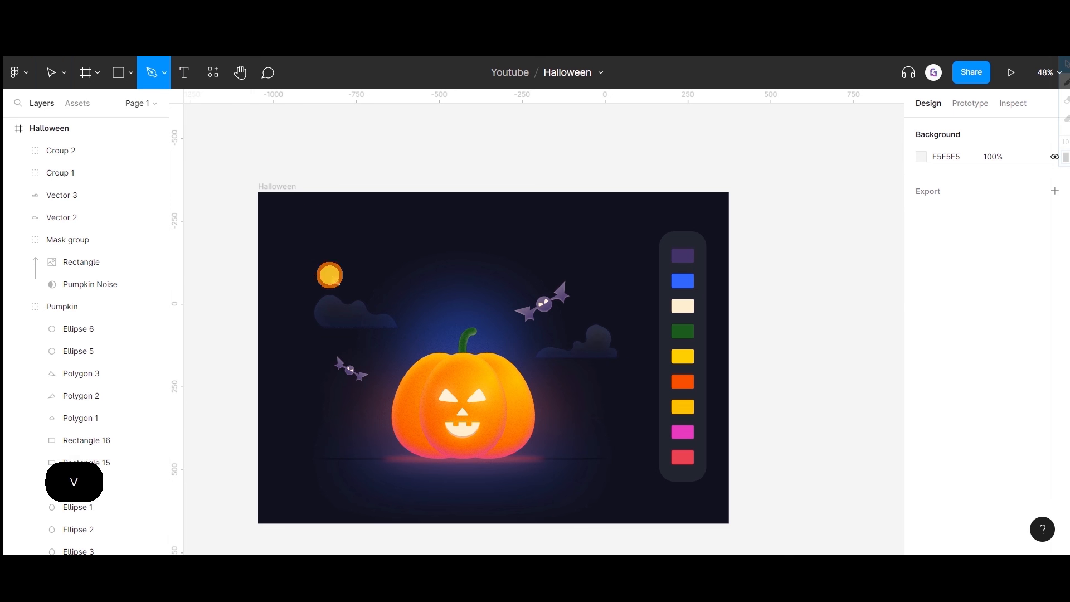
click(300, 429)
click(343, 381)
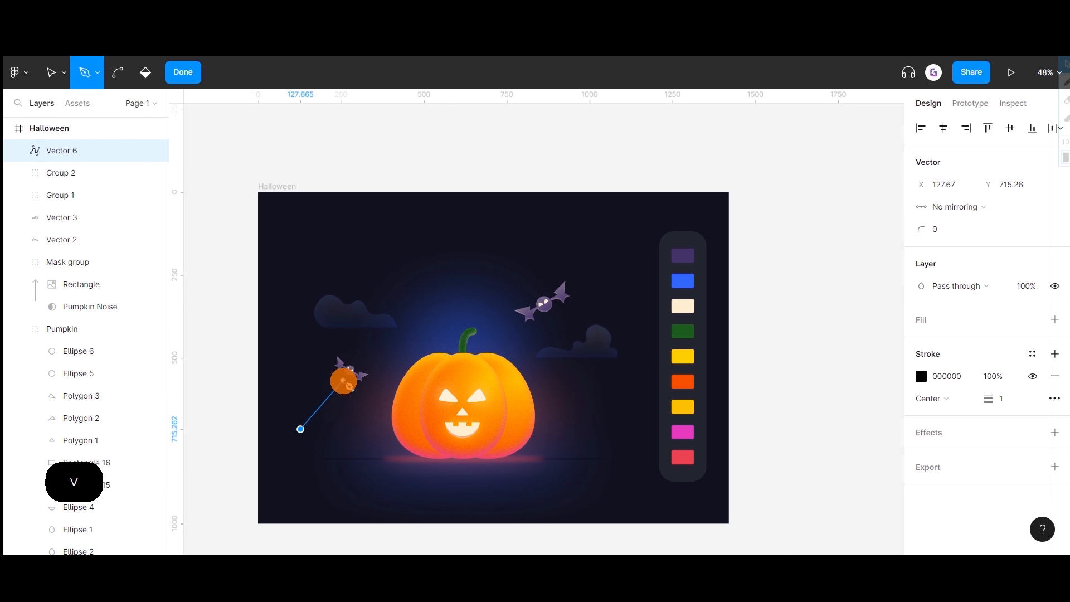
click(393, 400)
click(458, 422)
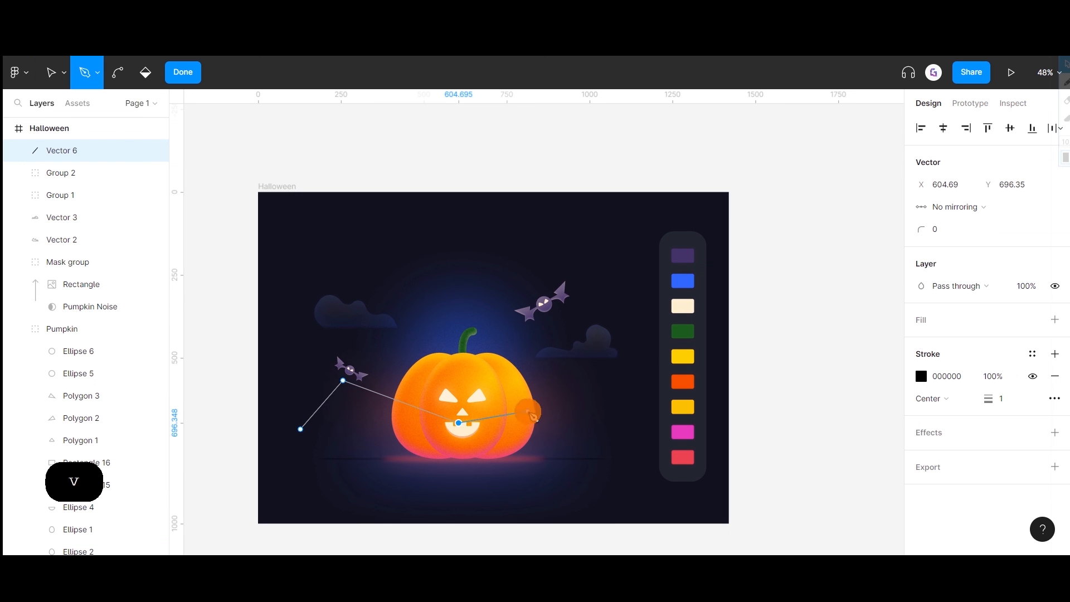
click(528, 408)
click(594, 355)
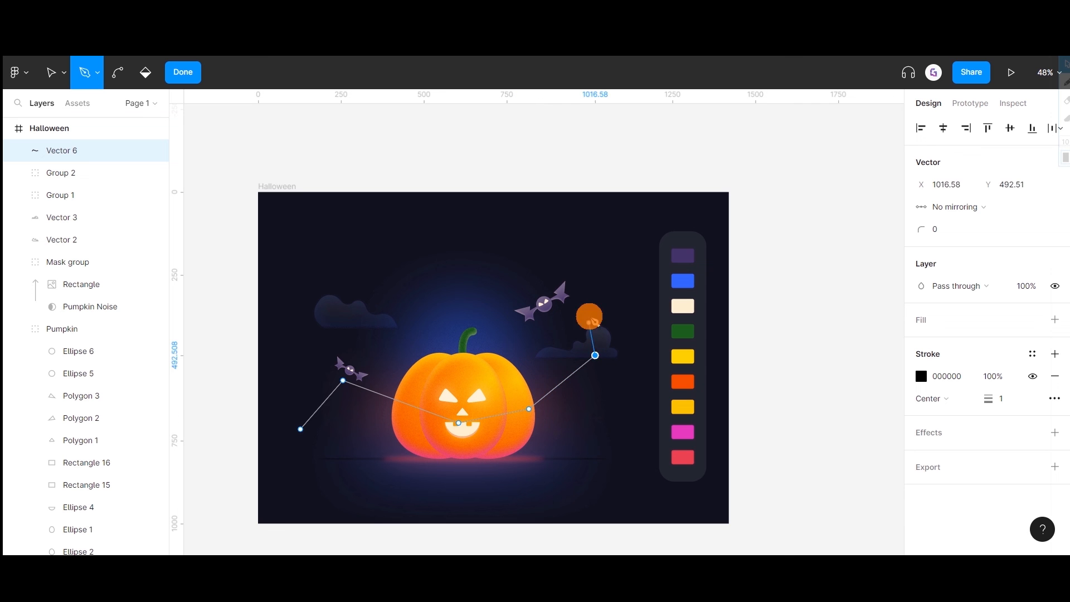
click(628, 296)
click(621, 230)
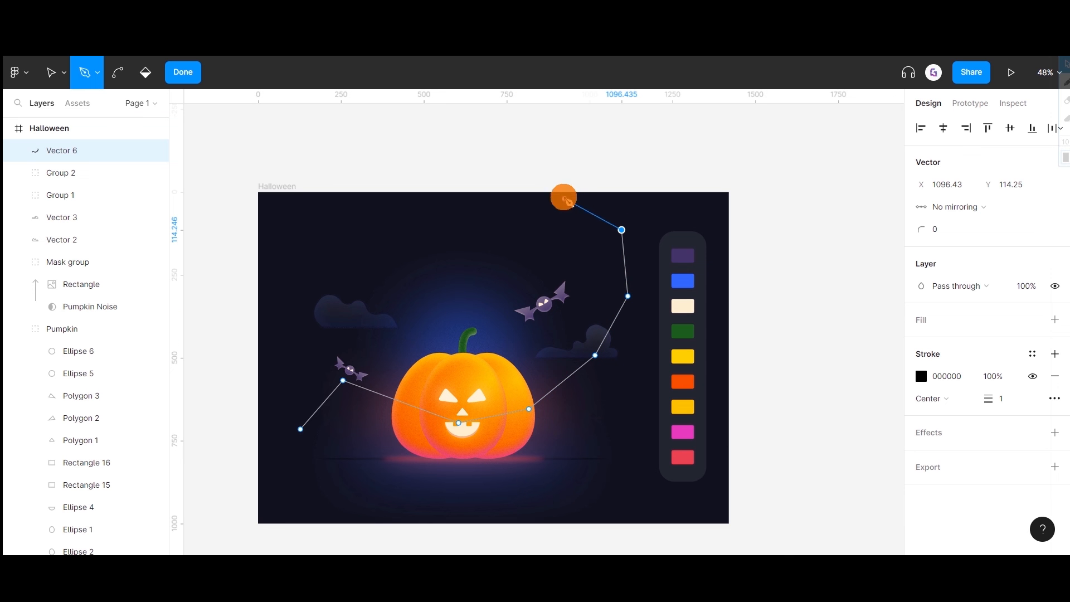
click(553, 159)
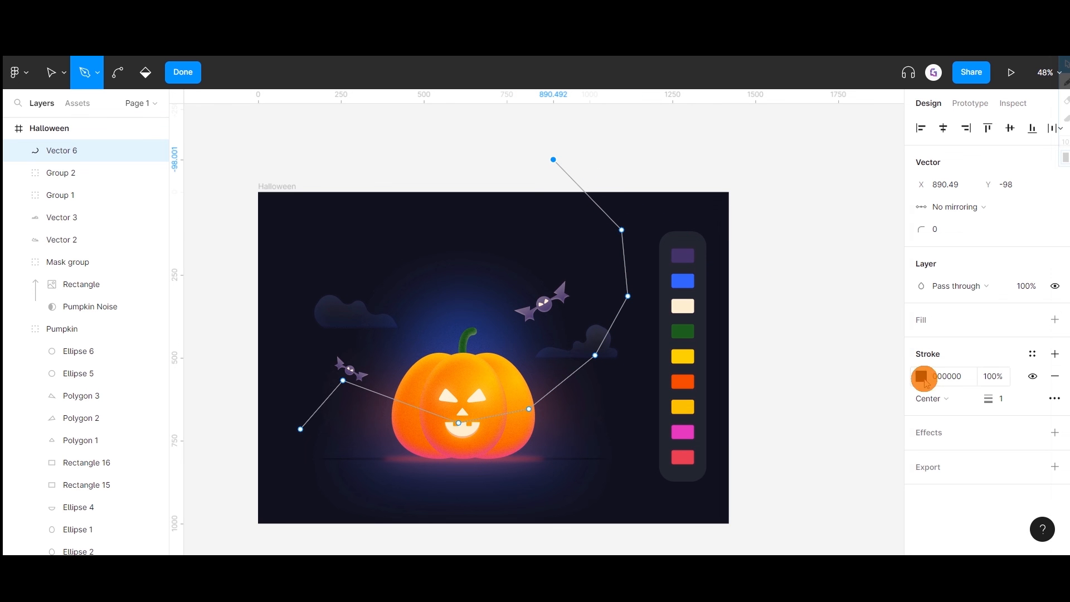
- Color the path's stroke yellow FDC700, sampled from the palette, and finish editing the path
click(921, 376)
click(756, 402)
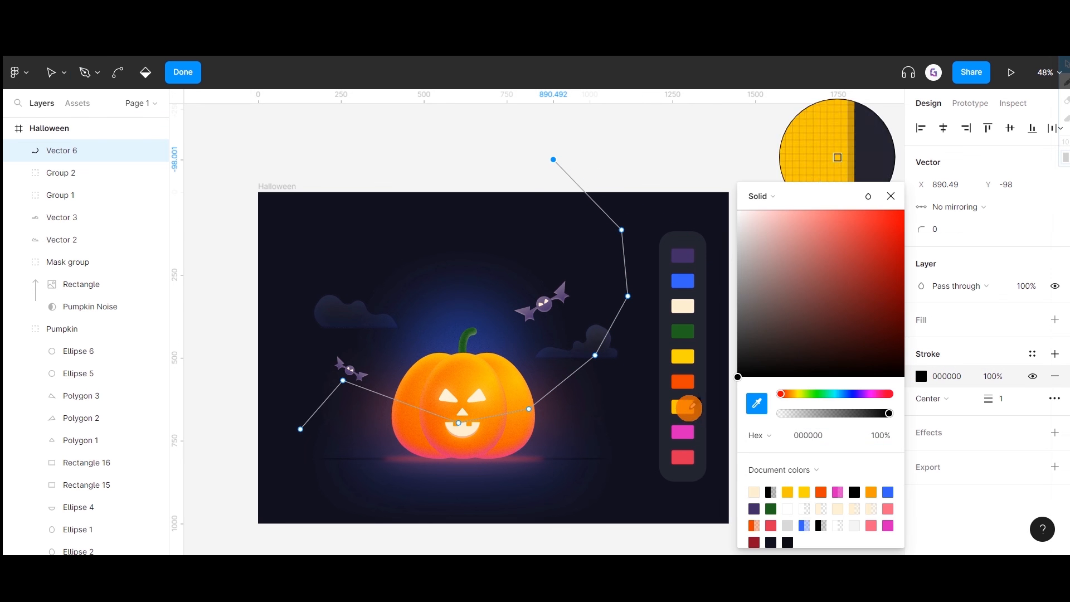
click(684, 406)
click(891, 196)
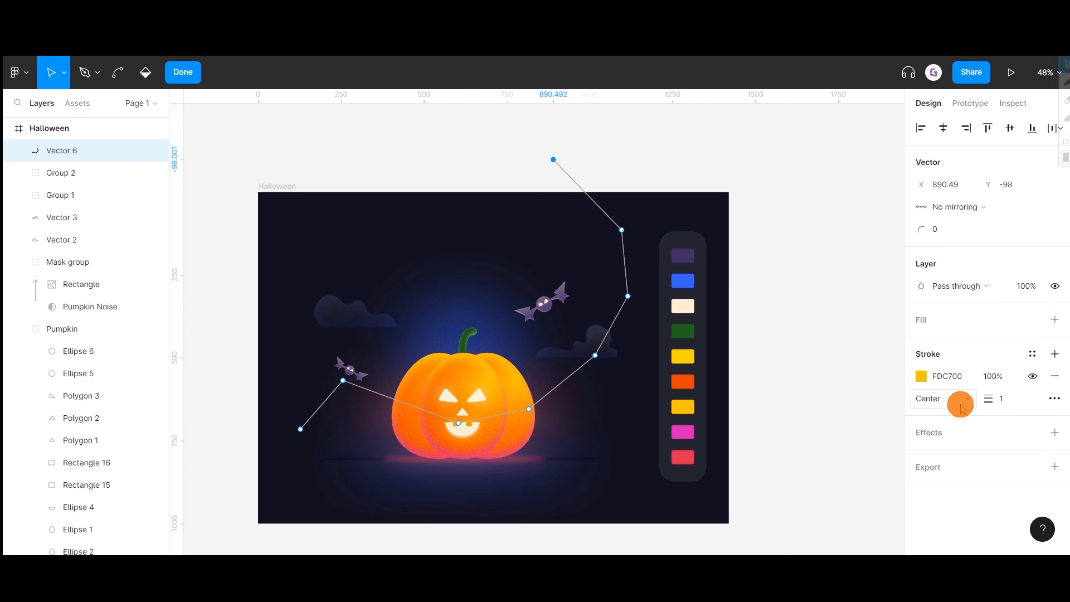
key(Escape)
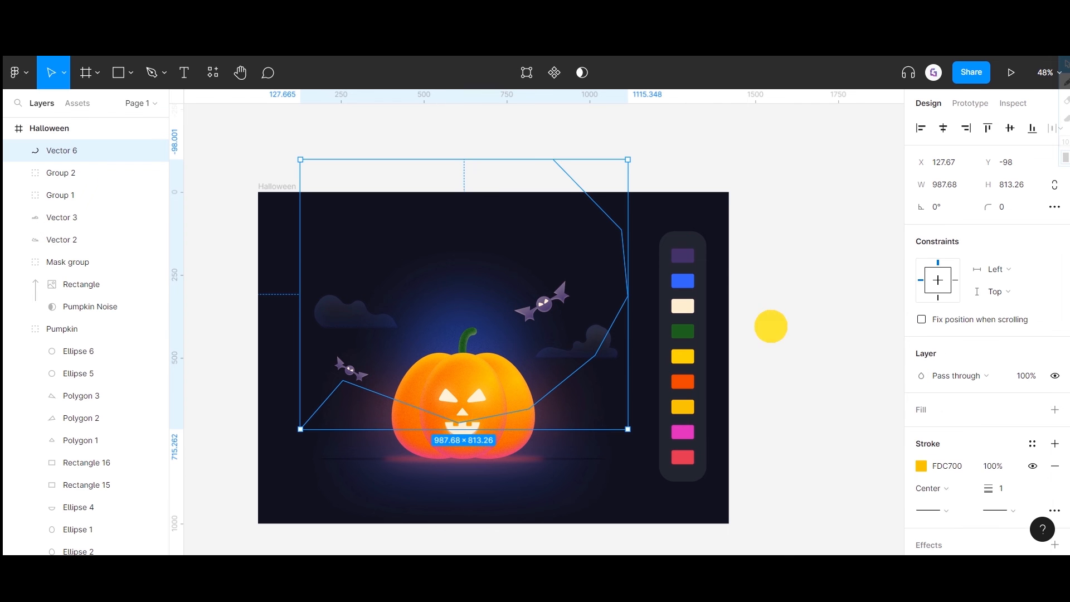
- Give the path's start point a filled-circle end and round its corners with a radius of 524
click(953, 516)
click(947, 476)
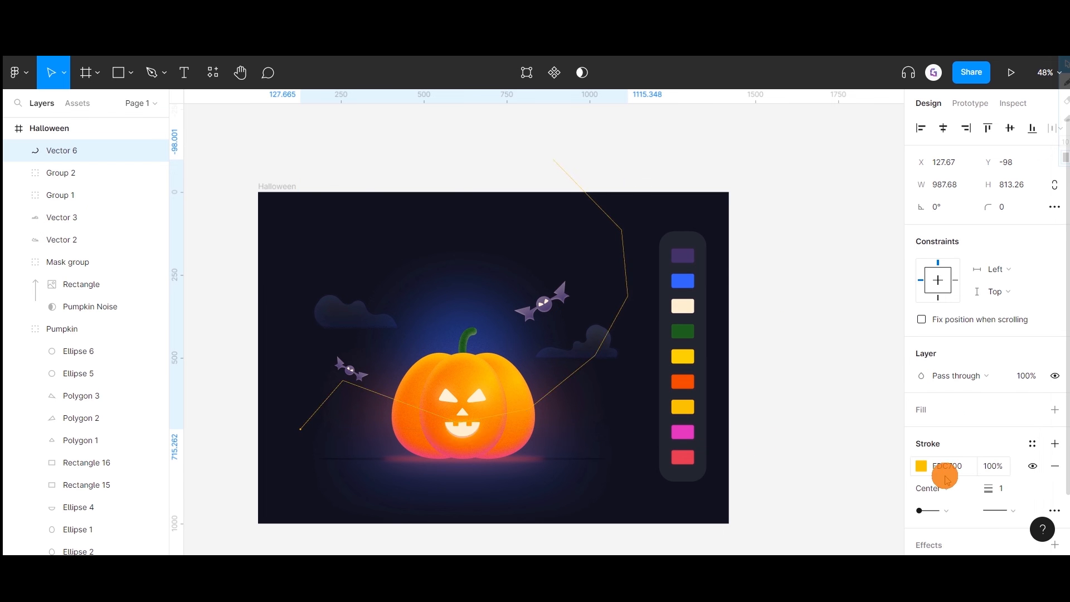
drag(985, 209, 475, 176)
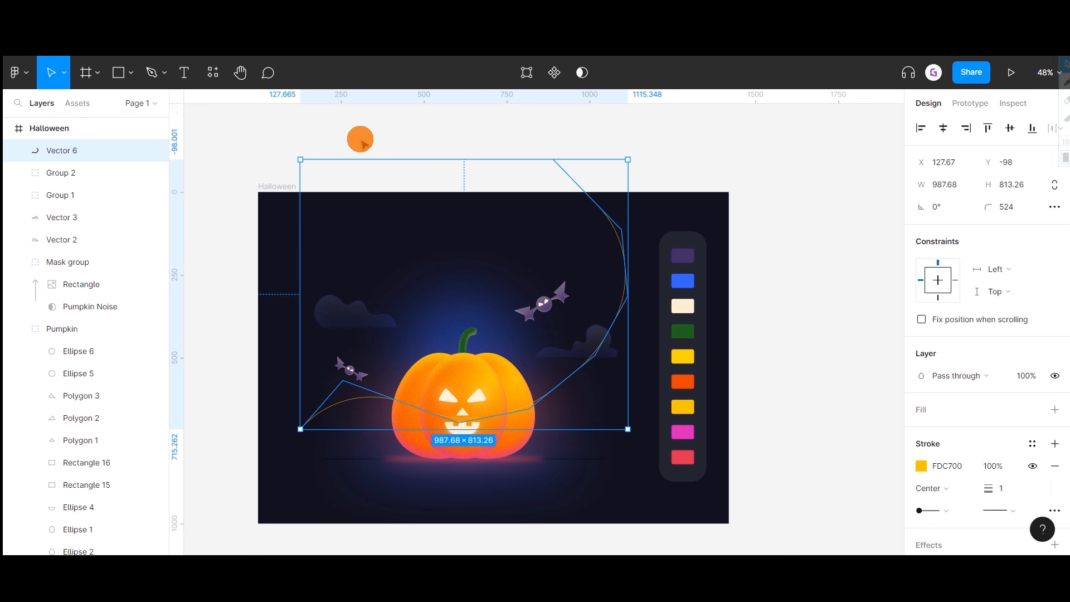
- Send the yellow curve to the back and shift it slightly right and down to about X 161.7, Y -89.43
key(bracketleft)
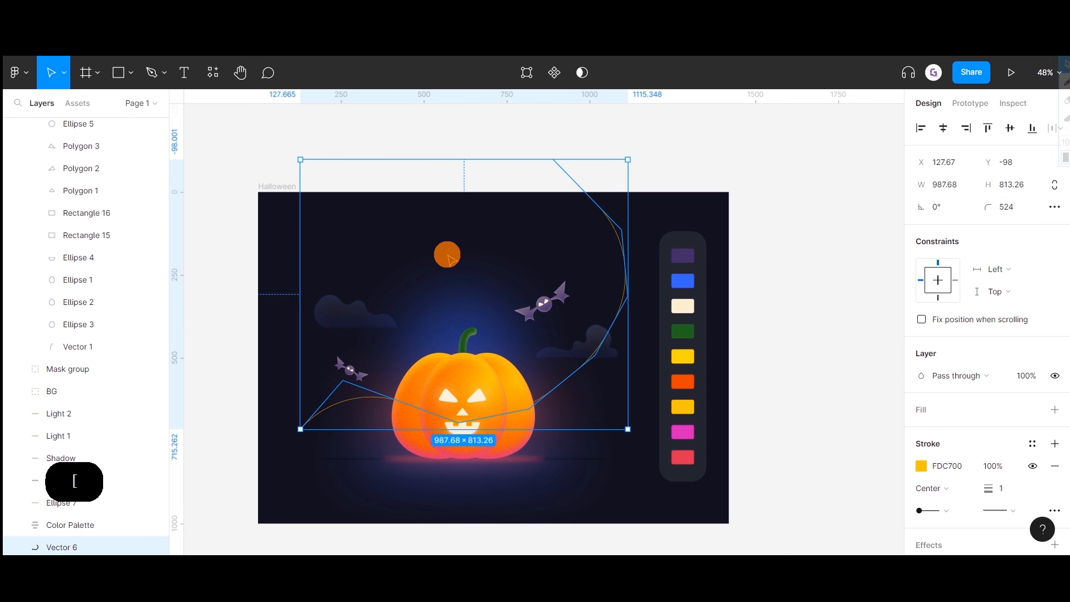
click(469, 177)
scroll(481, 328, up, 1)
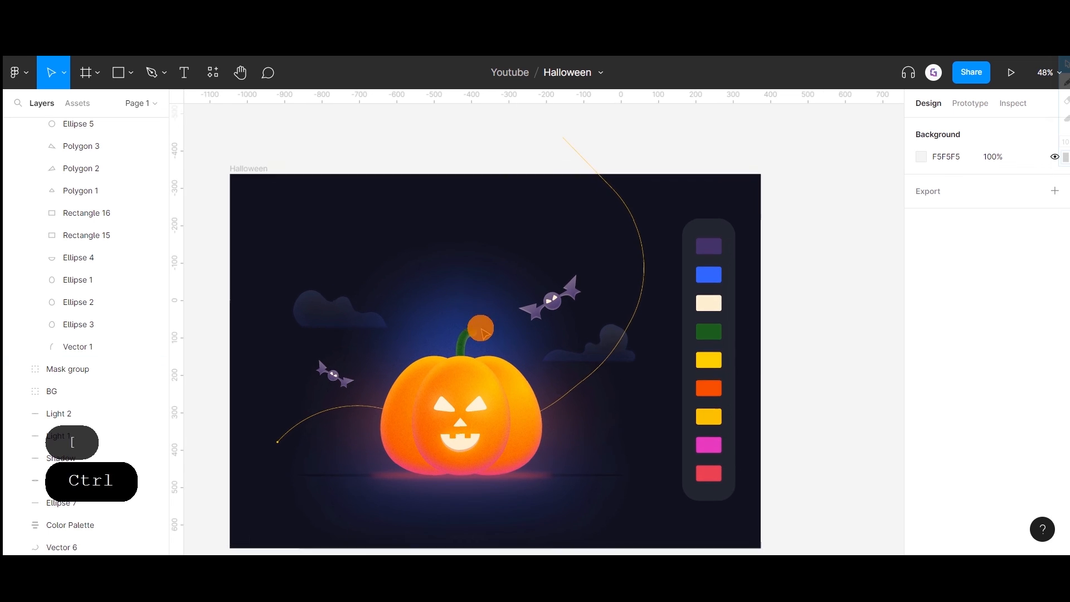
drag(501, 349, 462, 307)
click(527, 346)
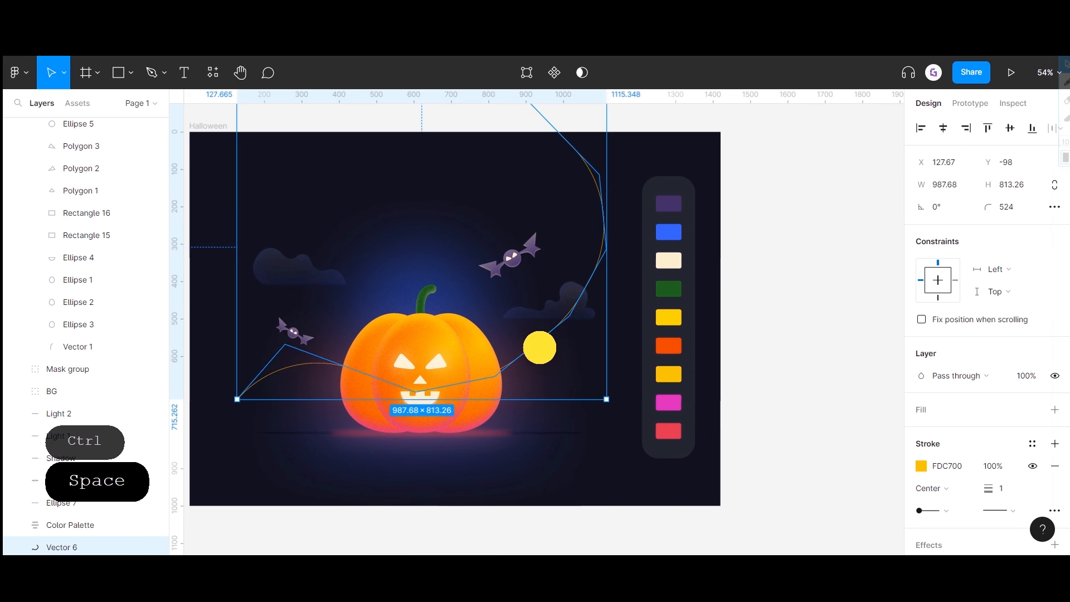
drag(527, 346, 549, 349)
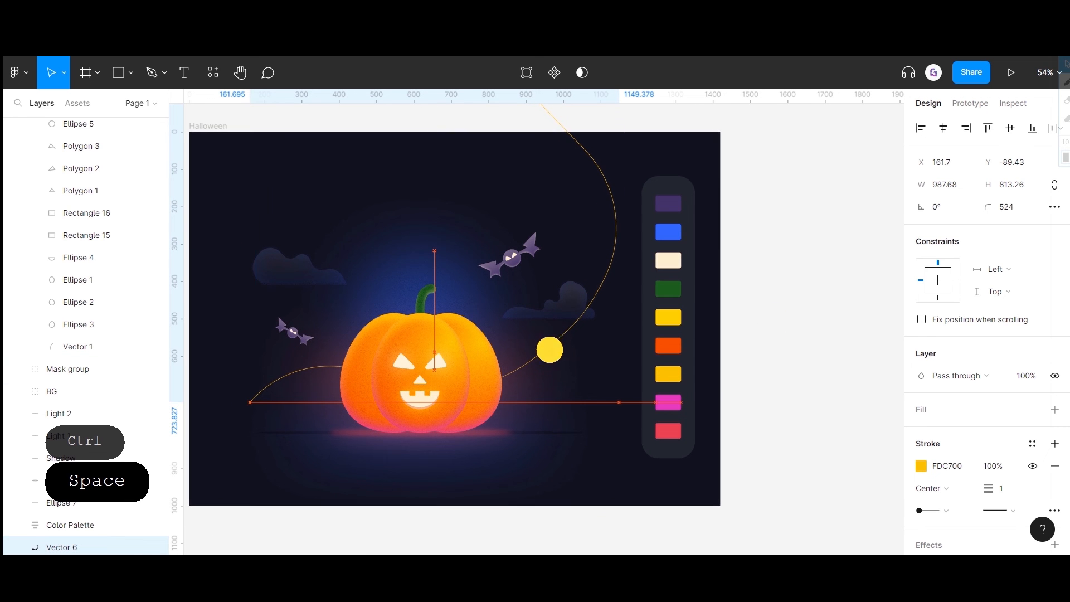
click(622, 352)
scroll(603, 351, up, 1)
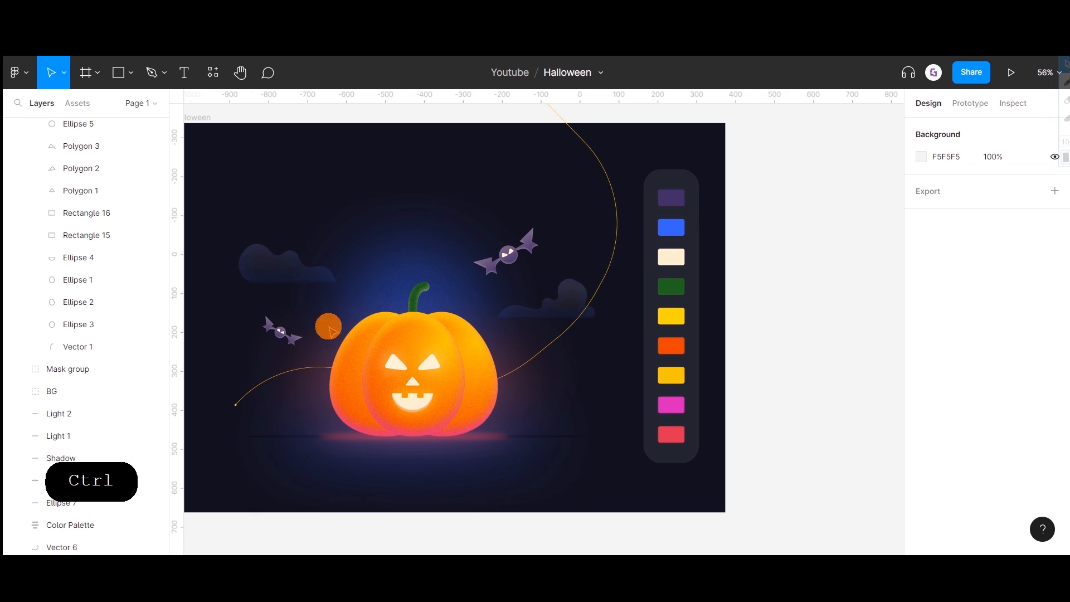
- Draw a star about 84 × 84 above the pumpkin stem and give it 8 points with a 28% ratio
key(space)
drag(333, 333, 396, 321)
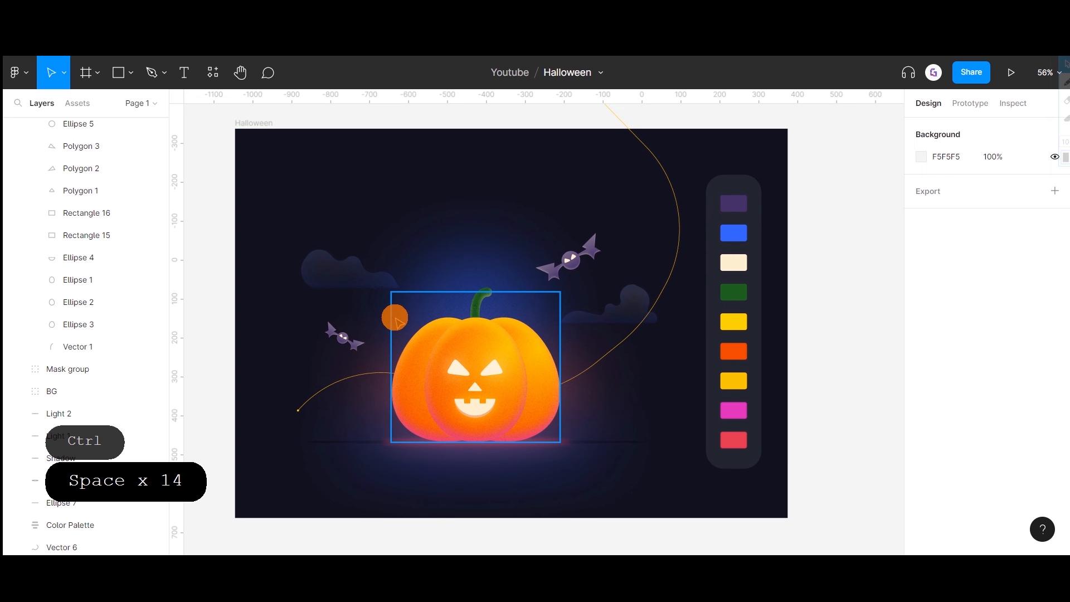
click(131, 73)
click(134, 189)
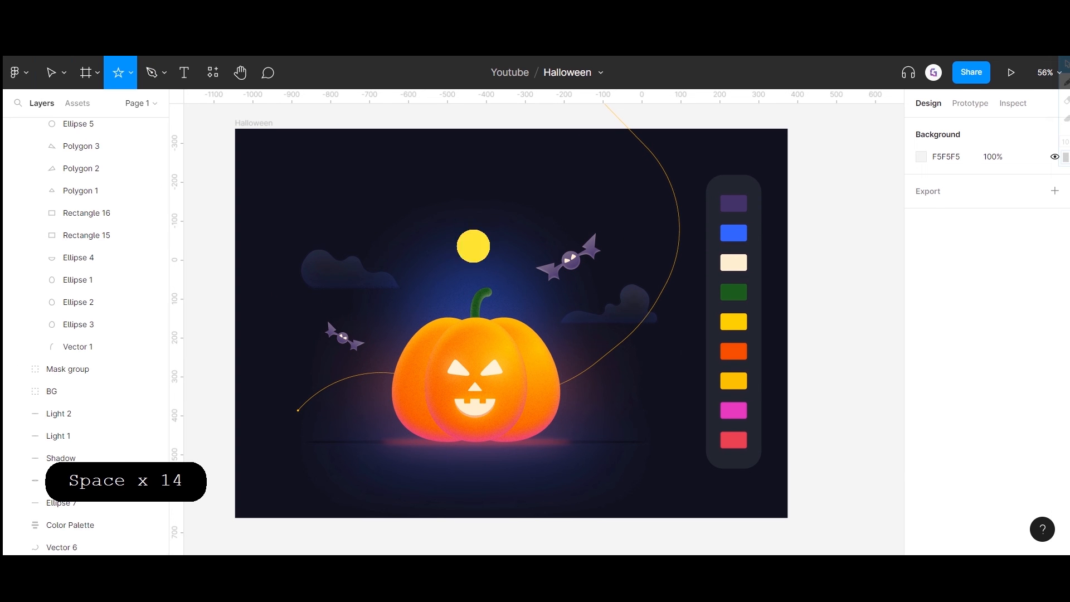
drag(462, 240, 495, 273)
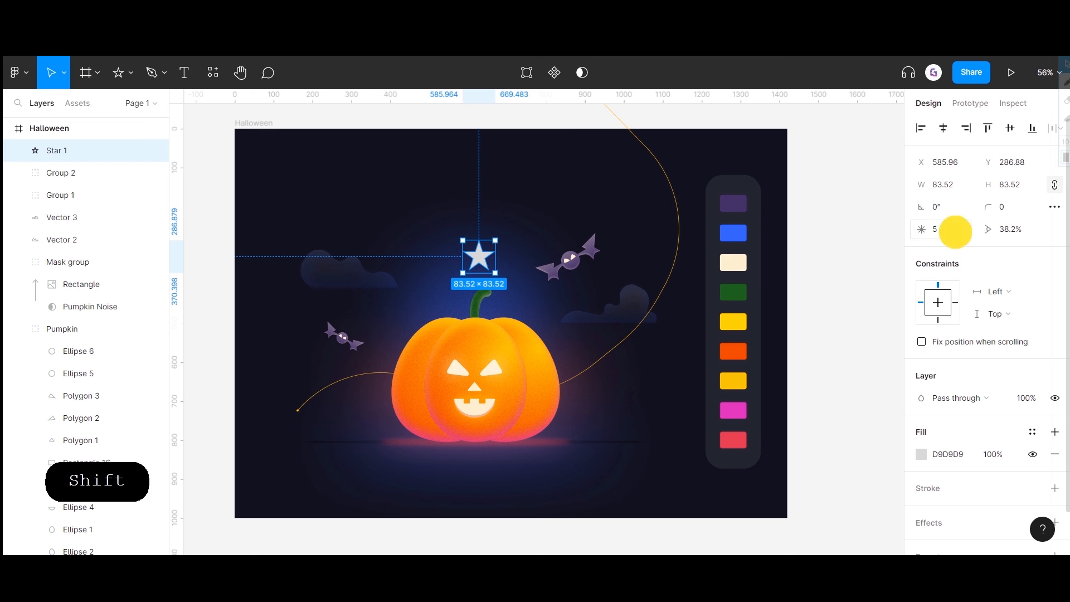
text(8)
key(Return)
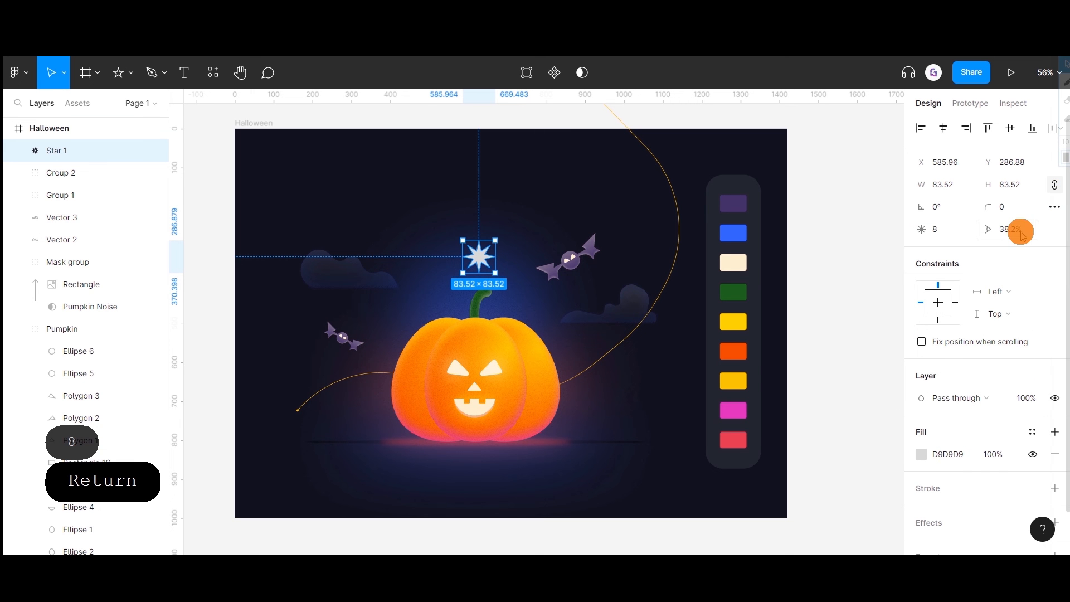
text(28)
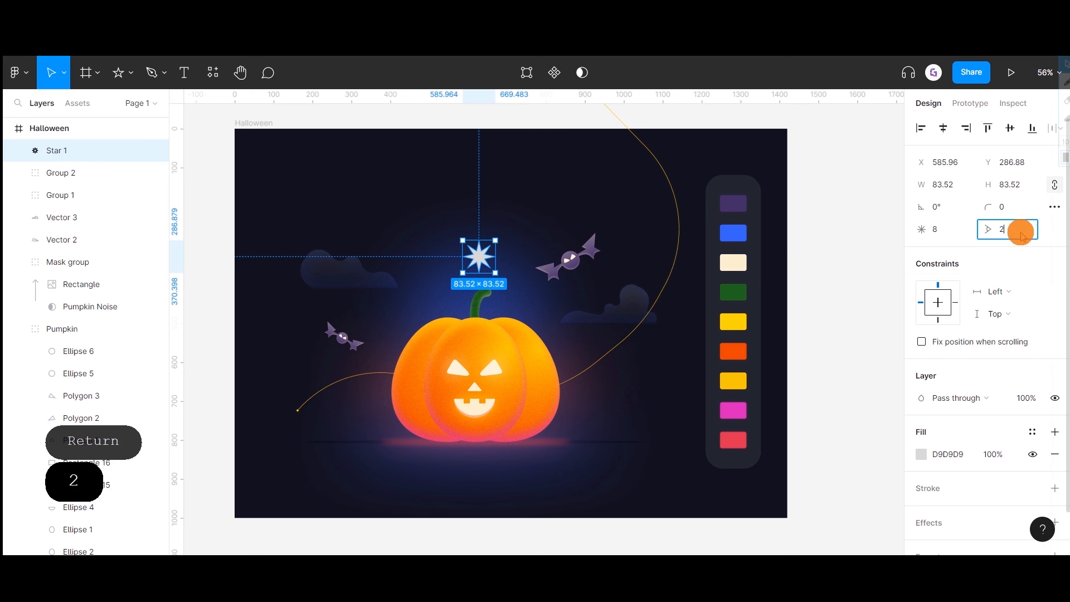
key(Return)
- Fill the star with purple 941FDB by sampling the palette's pink and shifting its hue
click(923, 454)
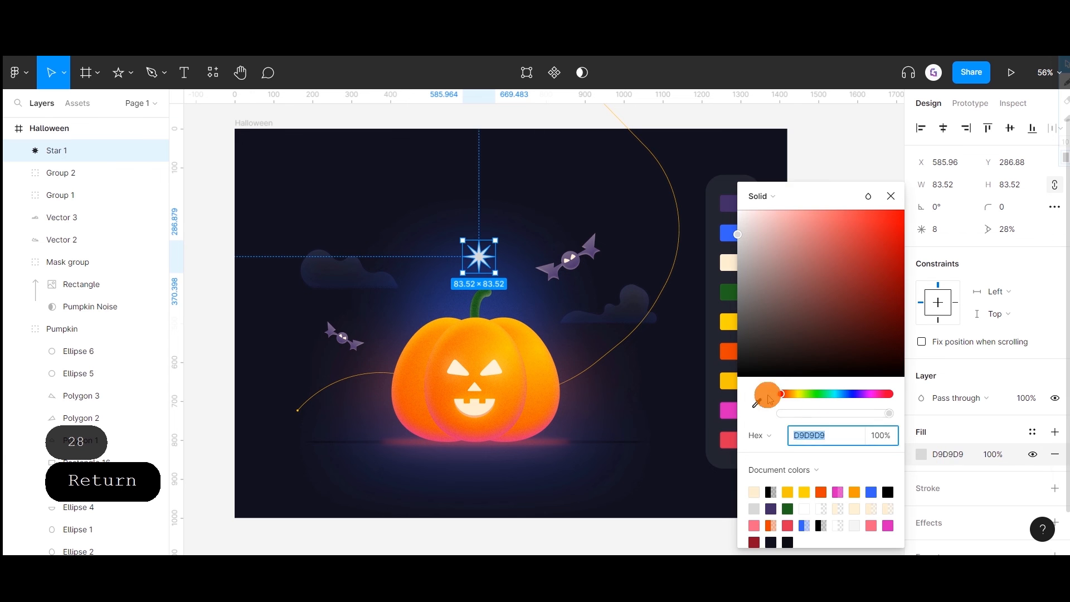
click(755, 402)
click(722, 412)
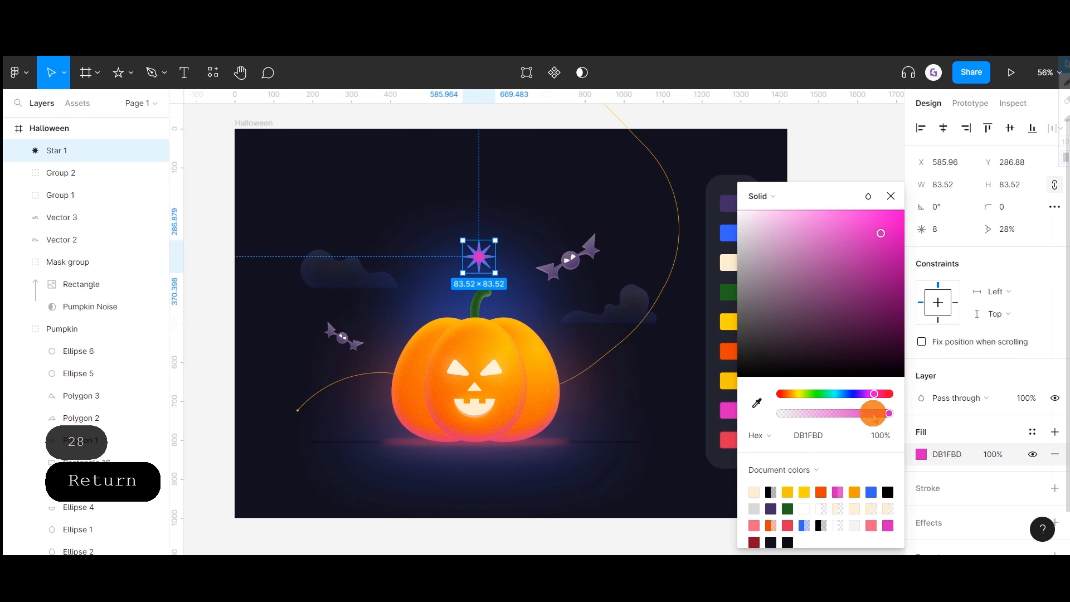
drag(869, 399, 865, 398)
click(907, 237)
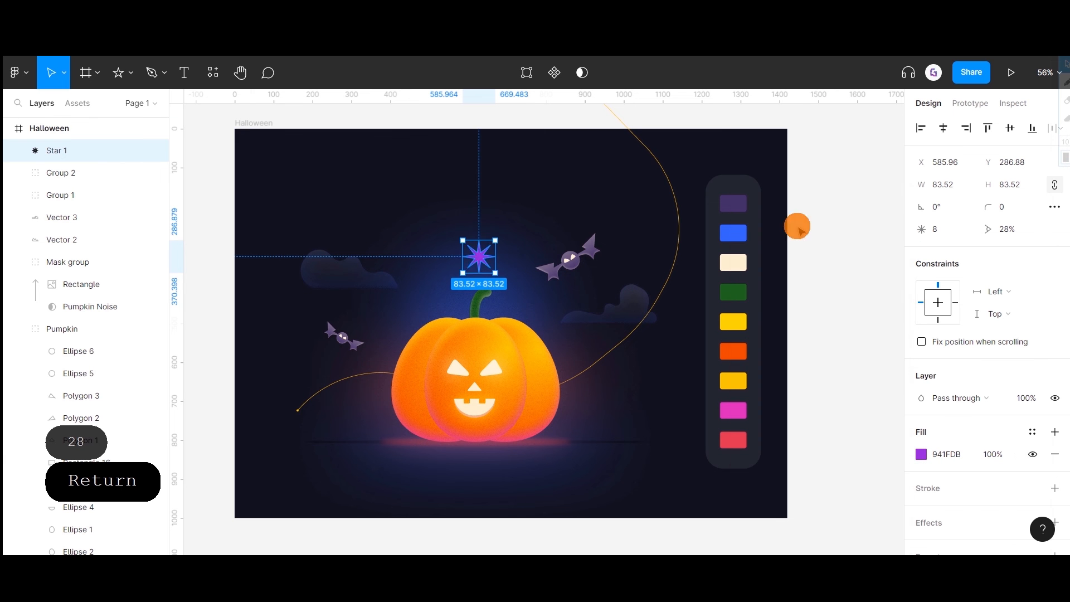
- Shrink the purple star to the right of the stem and place a yellow FDC700 copy, about 66 × 66, left of the pumpkin
drag(487, 246, 368, 401)
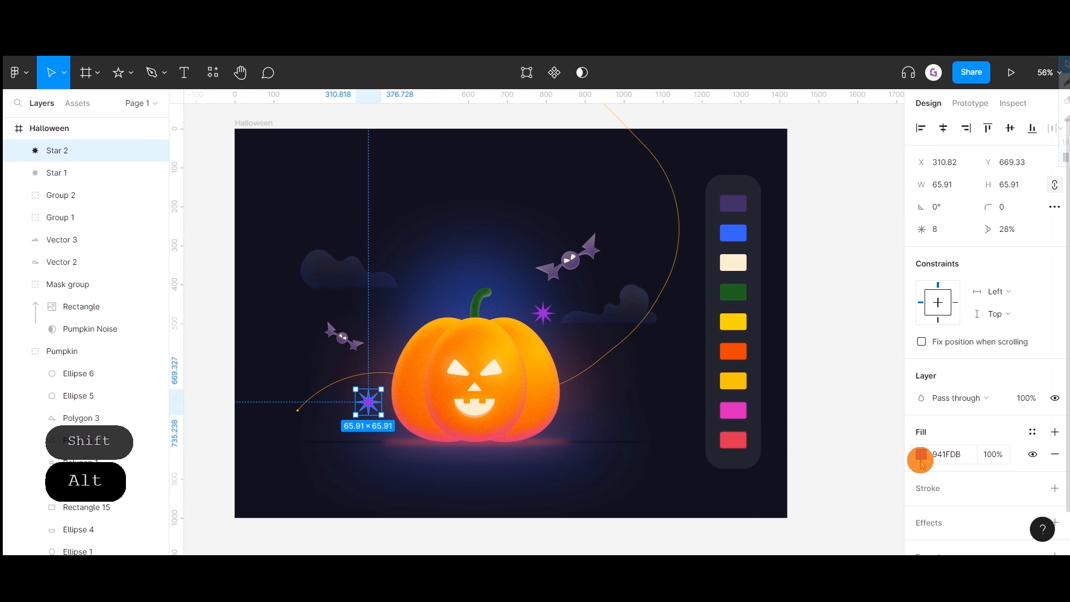
click(920, 457)
click(759, 409)
click(730, 381)
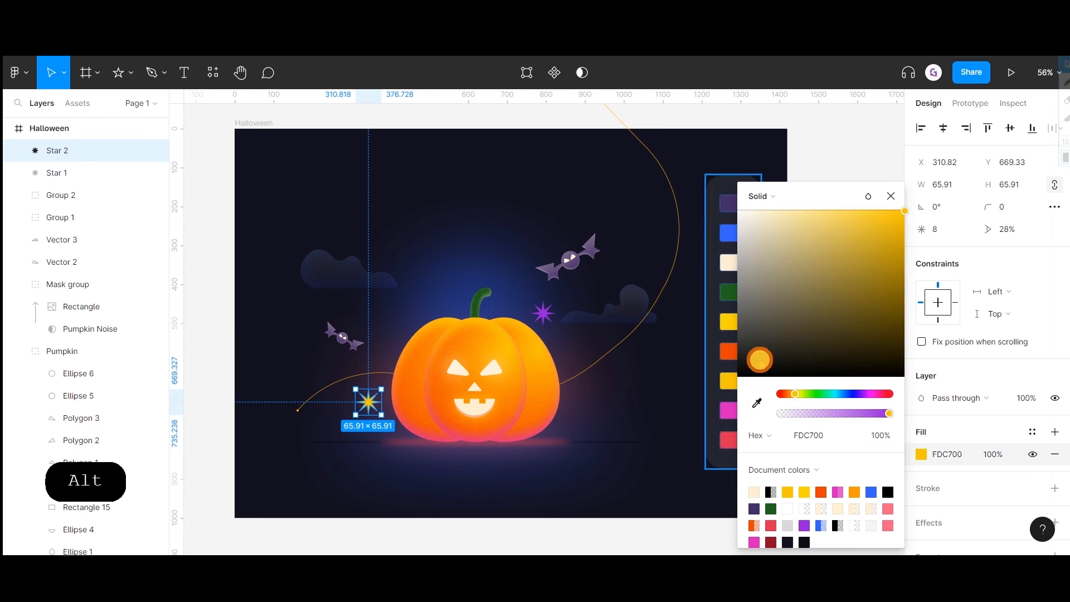
- Give the yellow star 4 points and a ratio of 24%
click(934, 232)
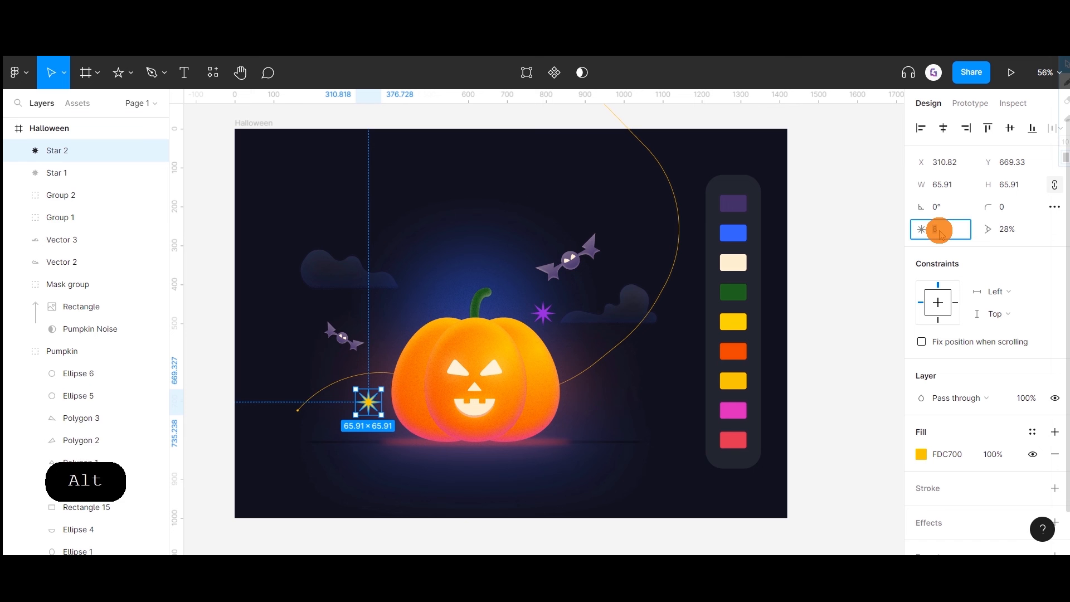
text(4)
key(Return)
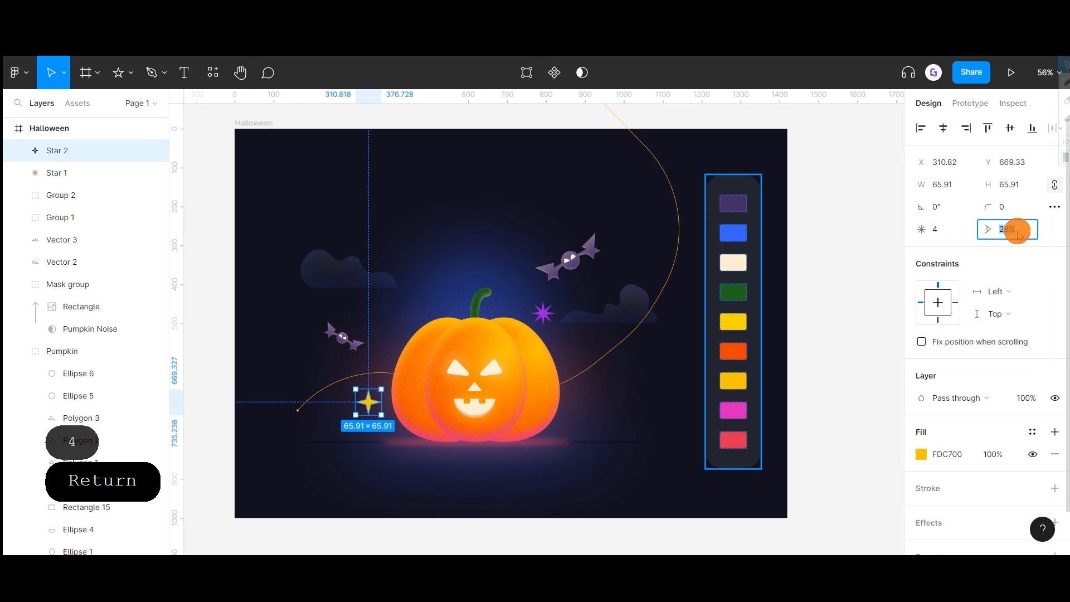
text(1)
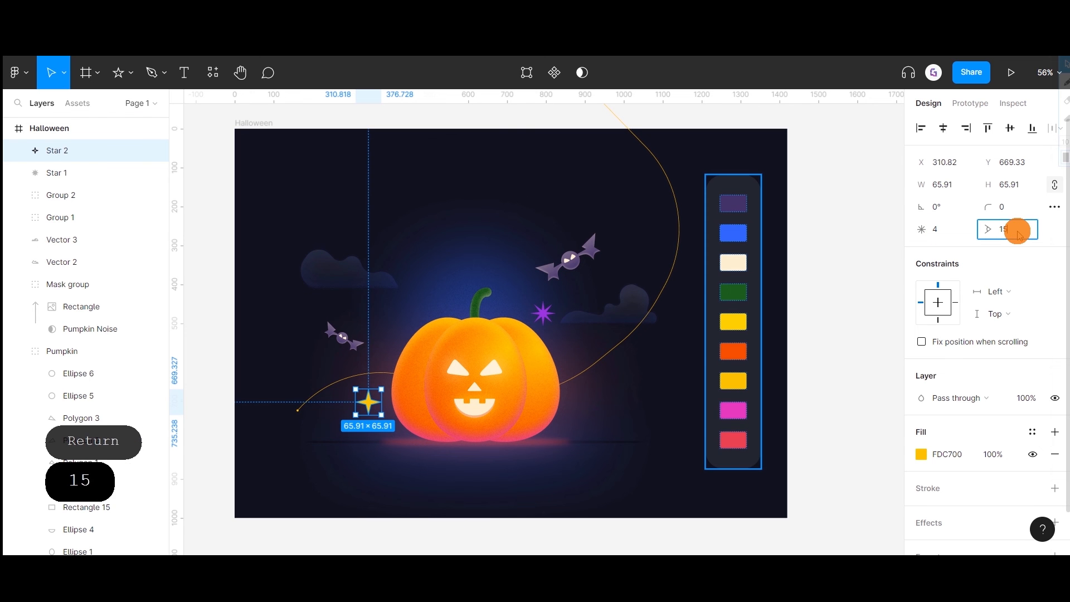
text(5)
key(Return)
text(24)
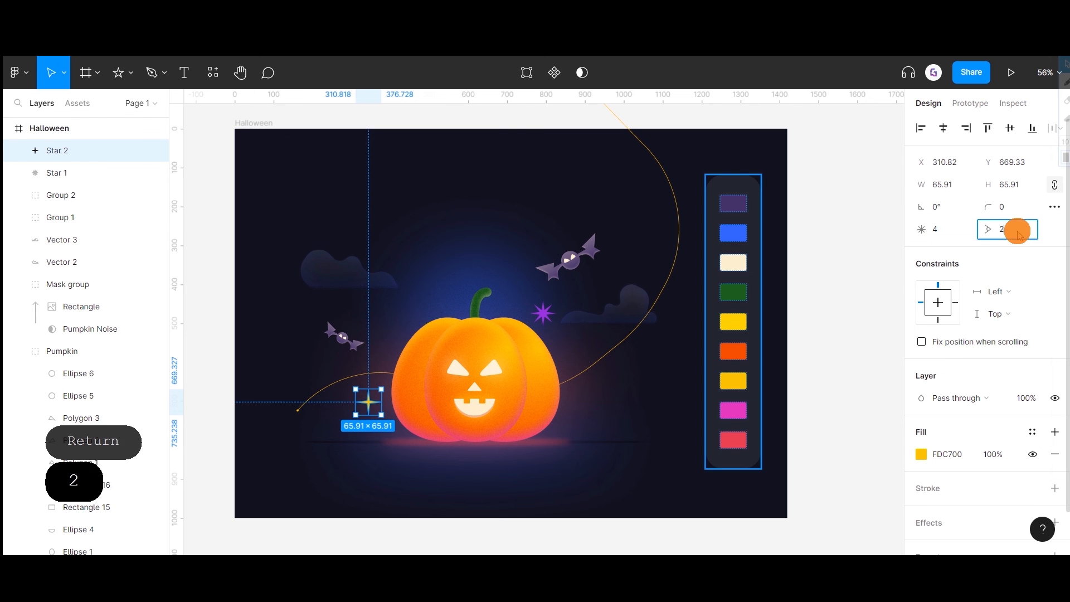
key(Return)
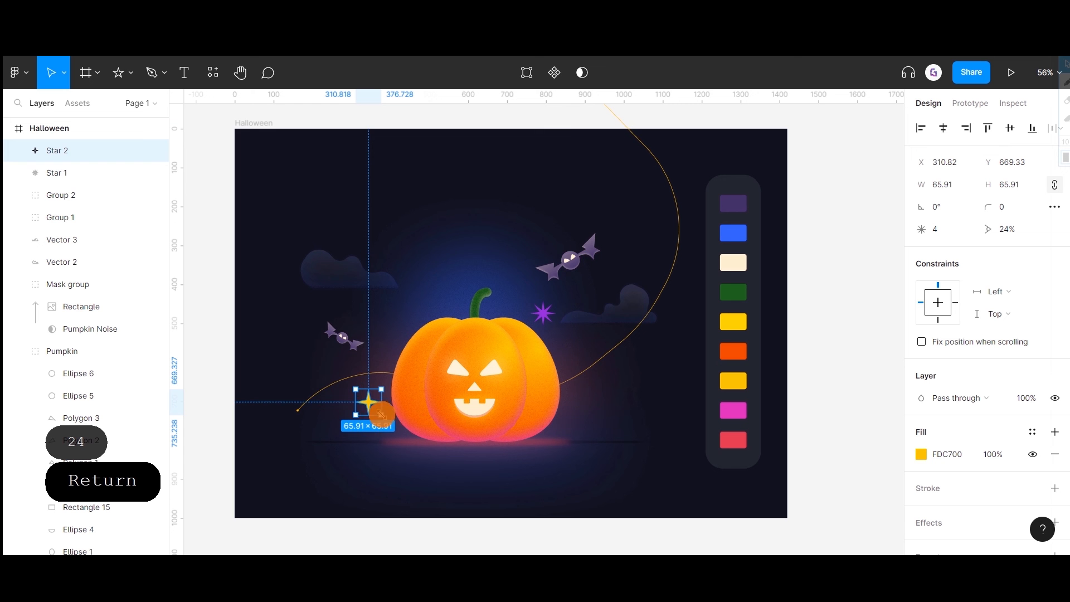
- Scale the yellow star to about 36 × 36, rotate it to 7.64° and set it near the pumpkin's left side
key(k)
drag(381, 414, 373, 397)
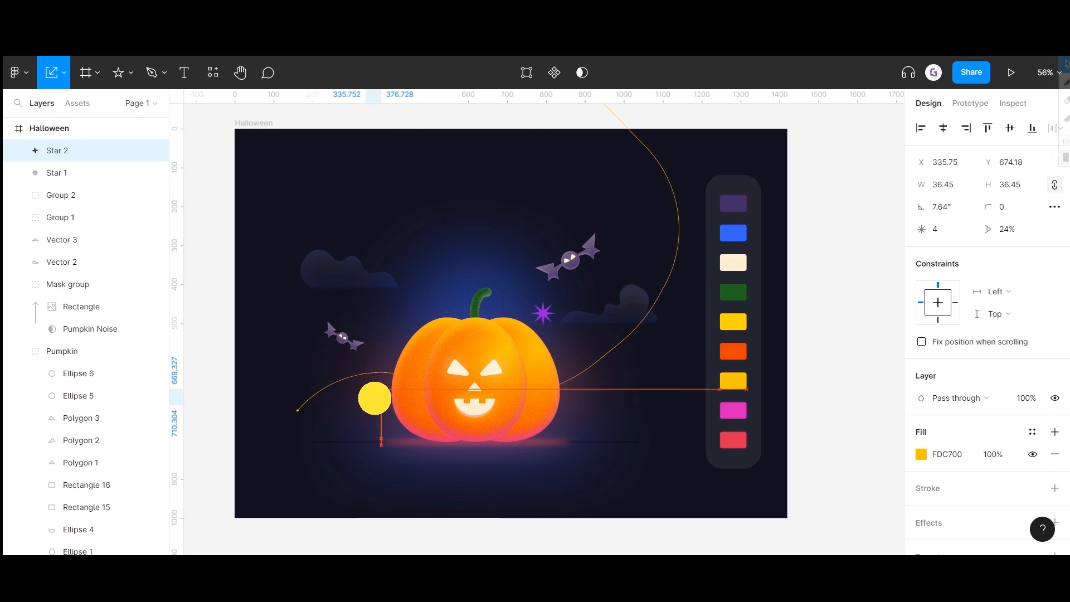
- Draw a tiny circle about 7 × 7 to the left of the pumpkin, below the small bat
click(127, 74)
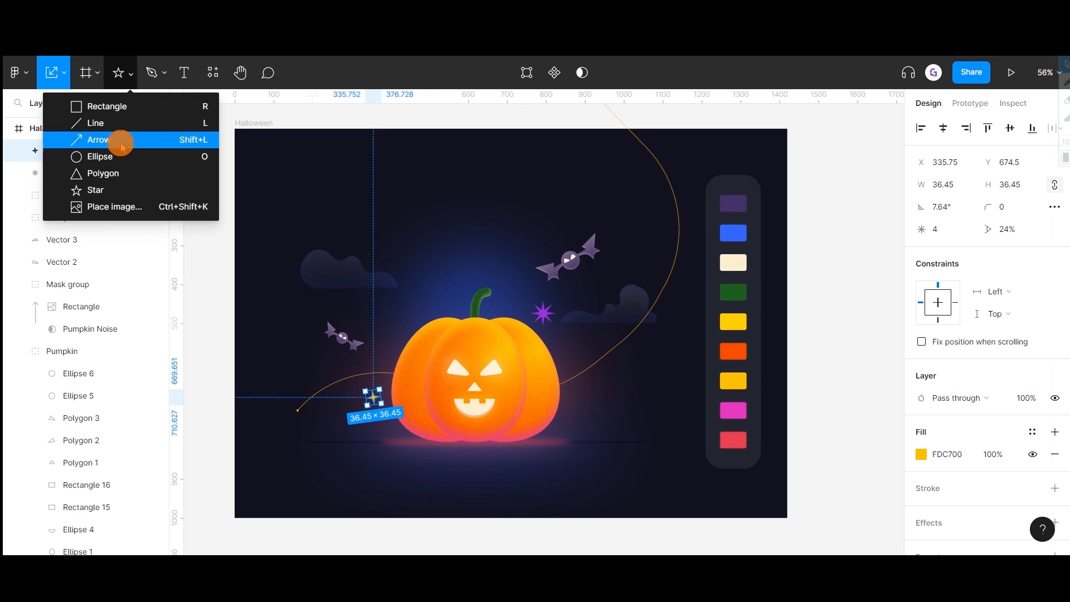
click(116, 158)
drag(314, 377, 316, 380)
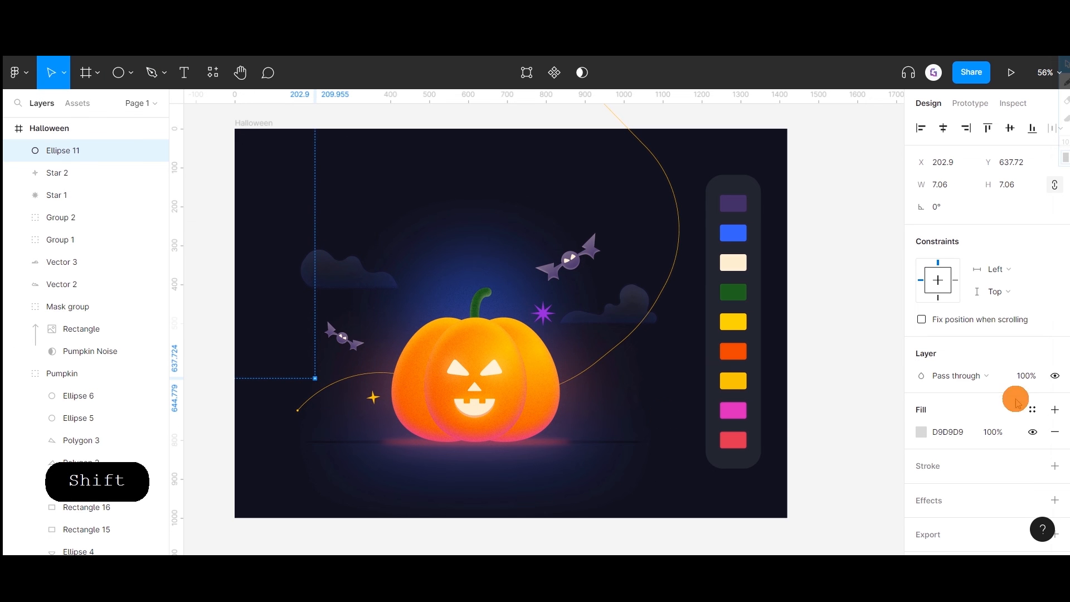
- Fill the tiny circle with the palette's red DF2F54 and shift it slightly right, just above the curved line
click(920, 432)
click(757, 402)
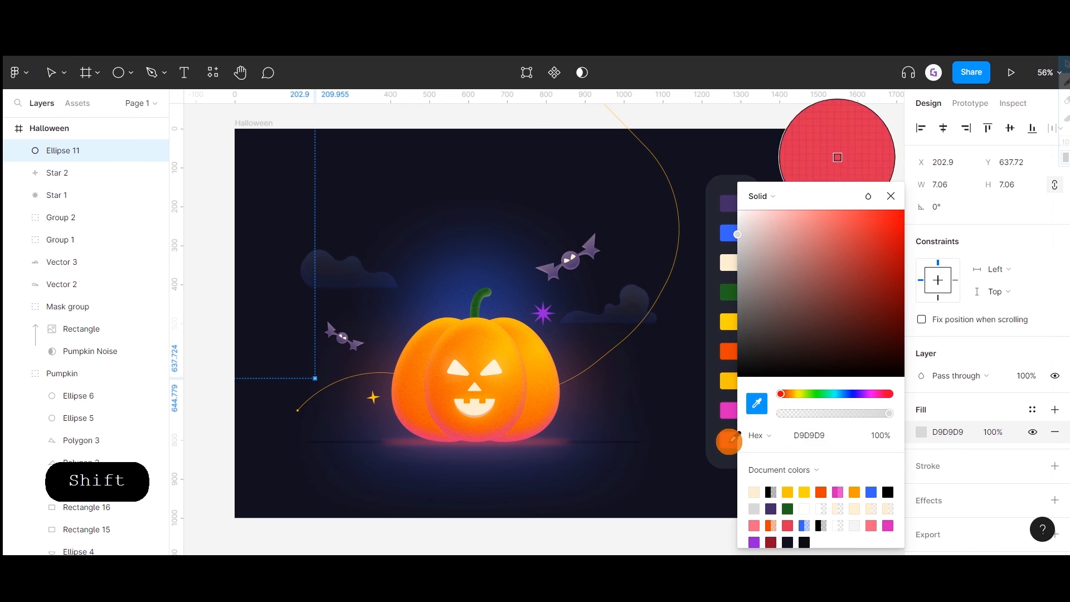
click(728, 442)
click(488, 228)
click(319, 378)
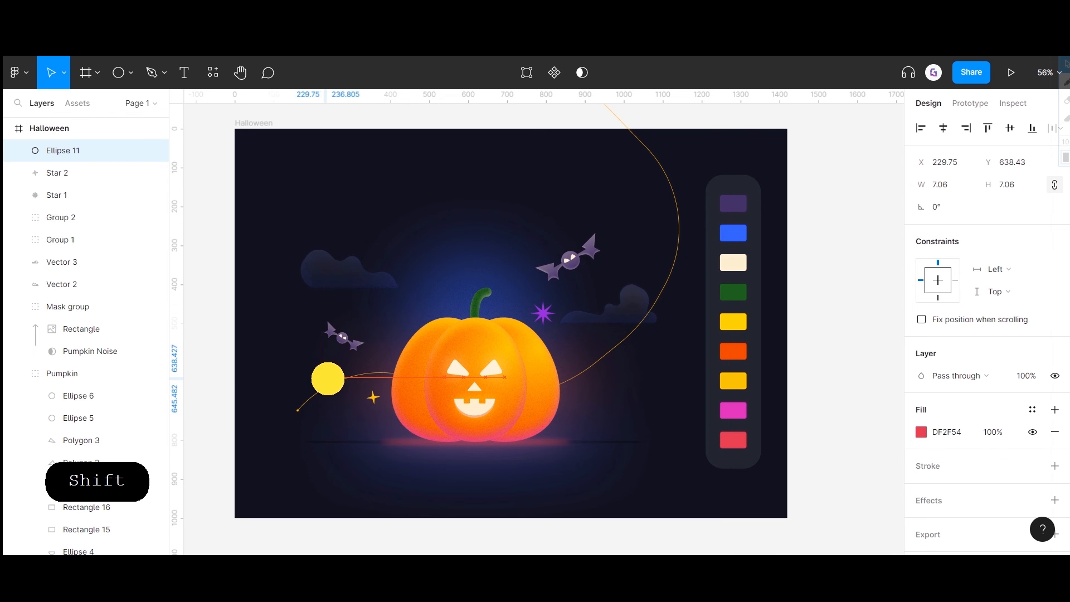
- Shift the purple star and the yellow curve slightly right, and lower the cloud right of the pumpkin
click(545, 313)
drag(618, 312, 620, 335)
drag(671, 277, 681, 275)
- Reshape the yellow curve to about 966 × 822 by repositioning the points along its right bend and its left end
double_click(676, 277)
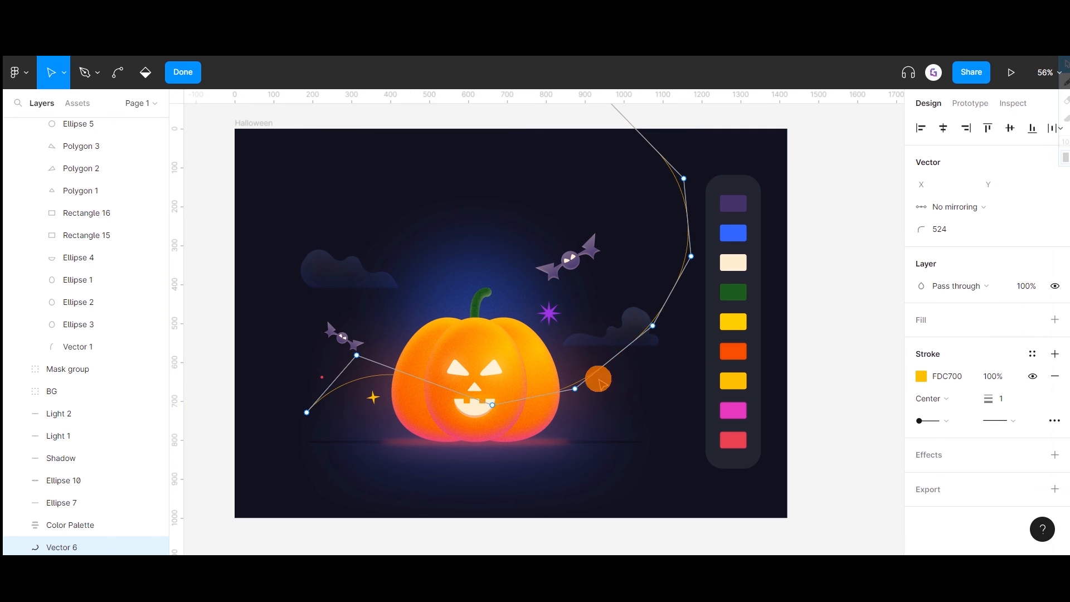
drag(575, 388, 603, 385)
drag(653, 327, 677, 333)
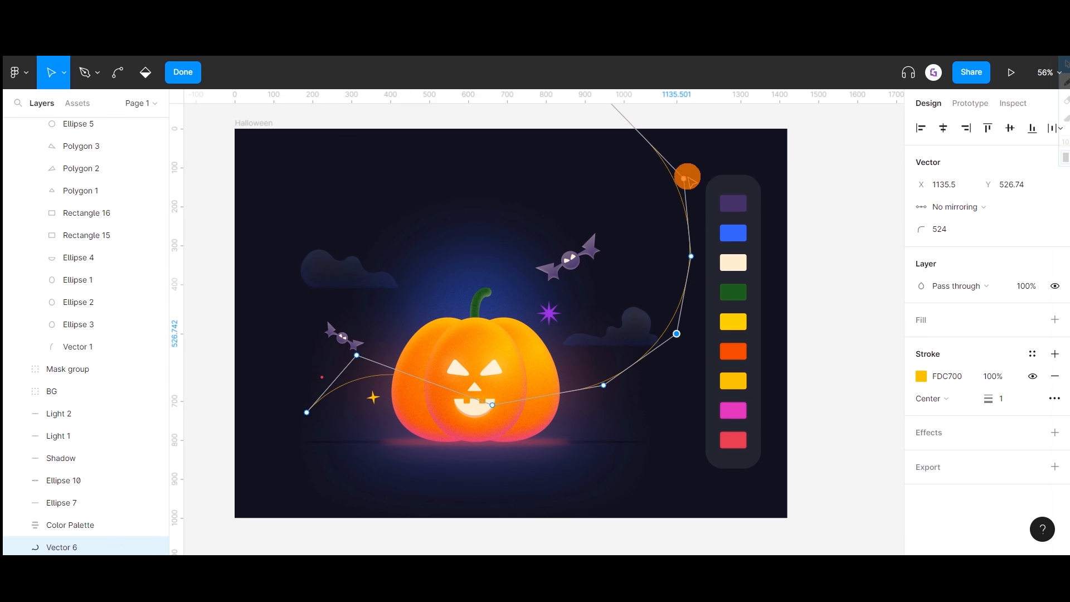
drag(684, 177, 676, 170)
drag(306, 413, 316, 416)
double_click(547, 109)
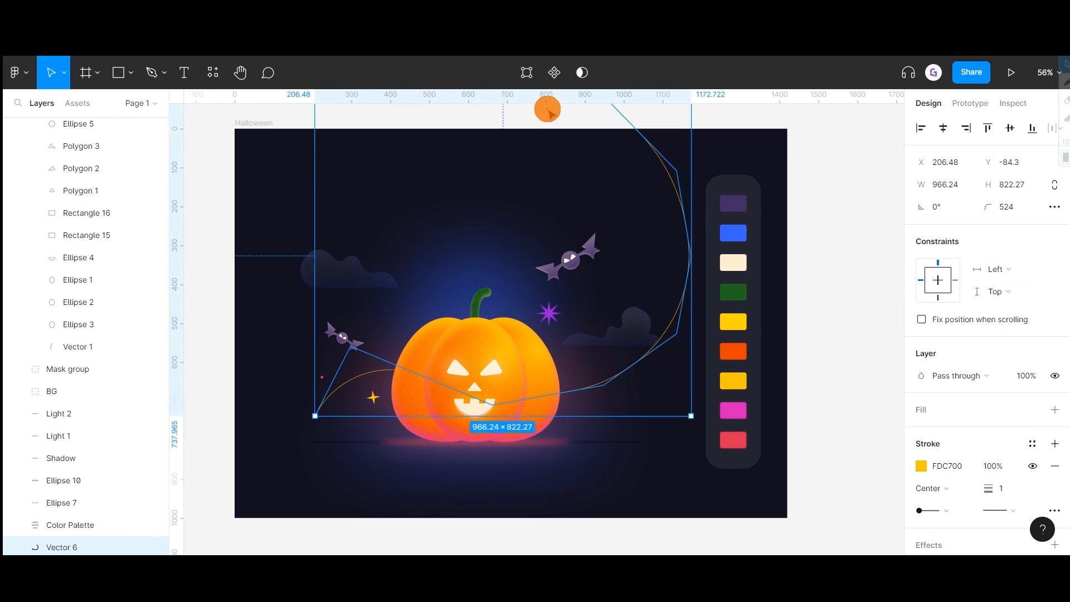
click(529, 158)
- Rearrange the scenery: left cloud to about X 245, Y 340, small bat slightly left, right cloud right and down, purple star slightly up-left
click(355, 278)
drag(355, 278, 381, 285)
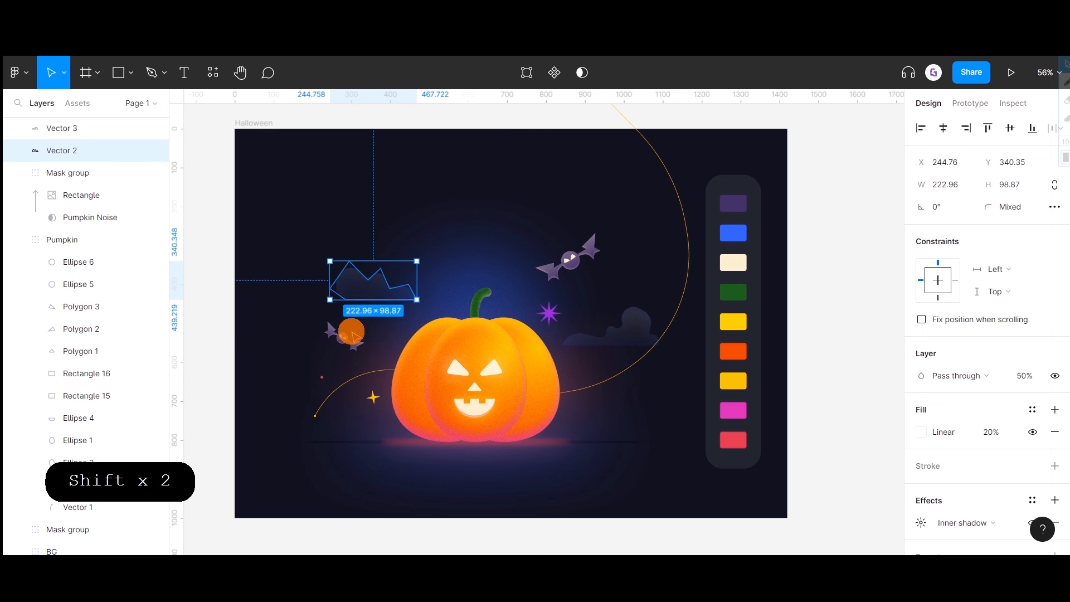
drag(340, 339, 328, 335)
mouse_move(616, 340)
mouse_down()
mouse_move(625, 334)
mouse_move(627, 351)
mouse_up()
drag(546, 317, 543, 312)
- Move the large bat above the pumpkin left and up to about X 745, Y 346, undoing any stray change
click(574, 257)
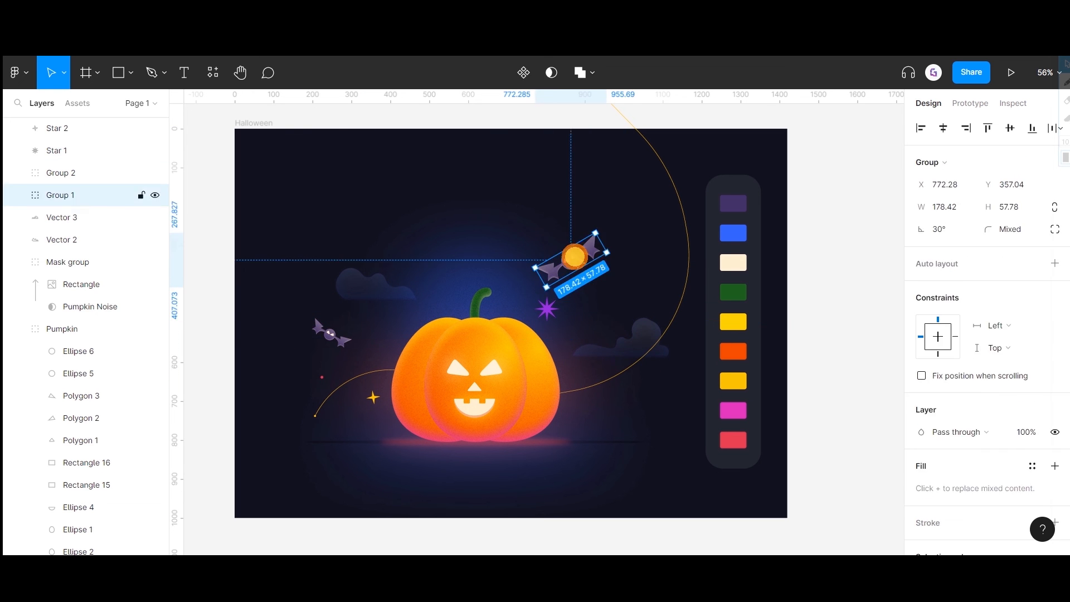
mouse_move(574, 257)
mouse_down()
mouse_move(553, 250)
mouse_move(577, 250)
mouse_up()
key(ctrl+z)
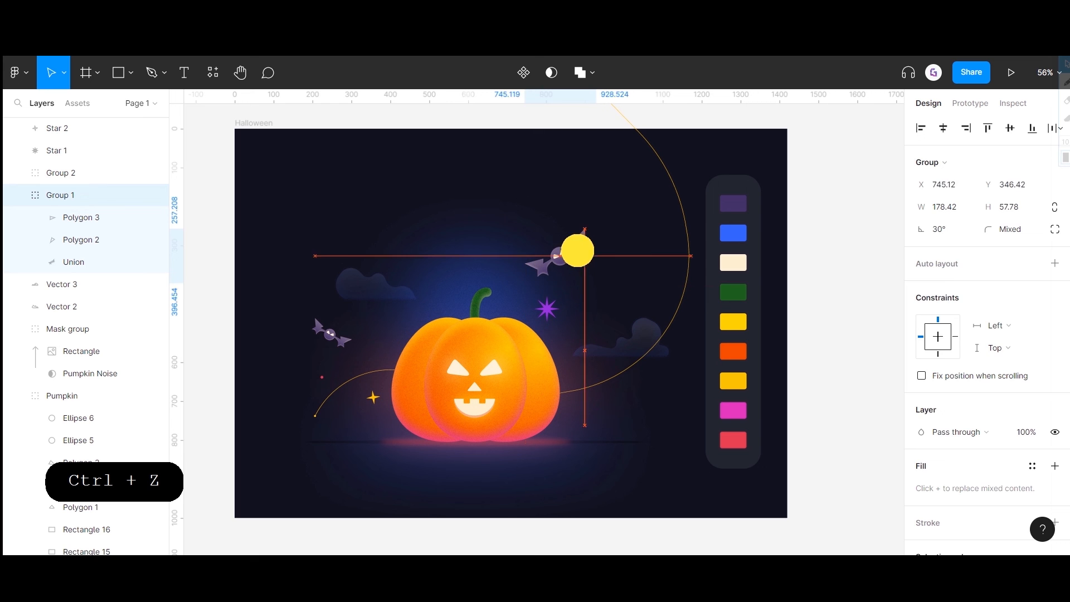
click(645, 258)
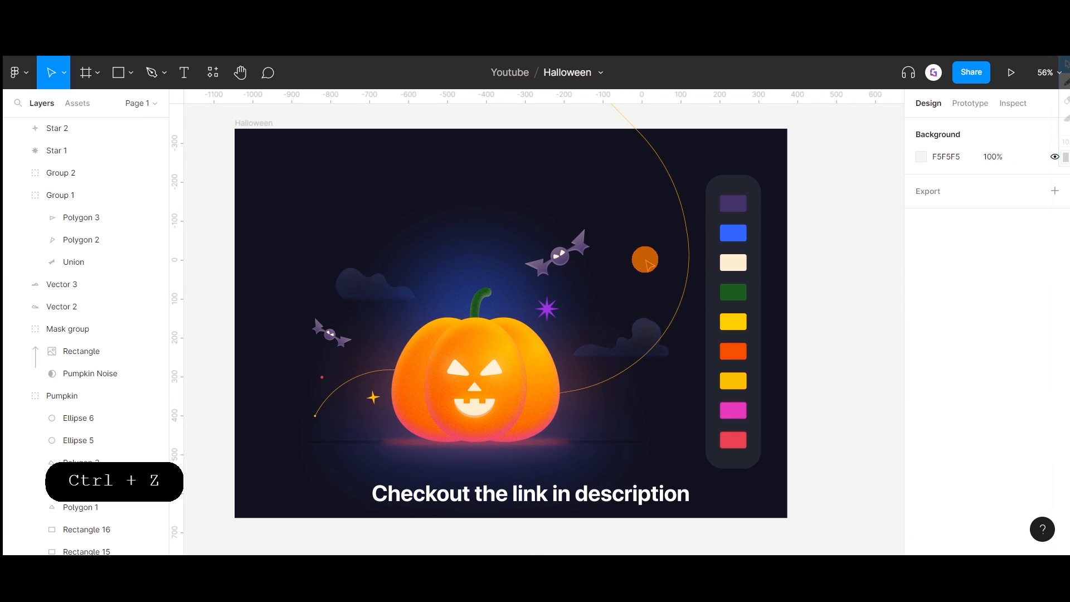